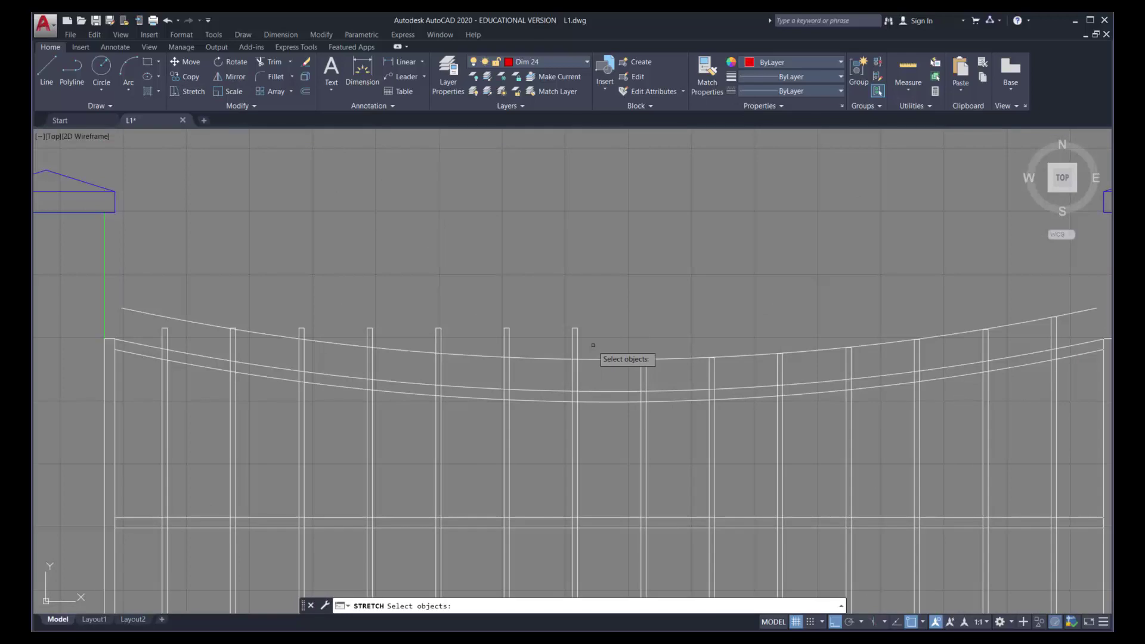
Stretch the top of the seventh fence picket from the left down to the upper arc
{"action": "left_click", "coordinate": [553, 311]}
{"action": "key", "text": "Return"}
{"action": "left_click", "coordinate": [577, 352]}
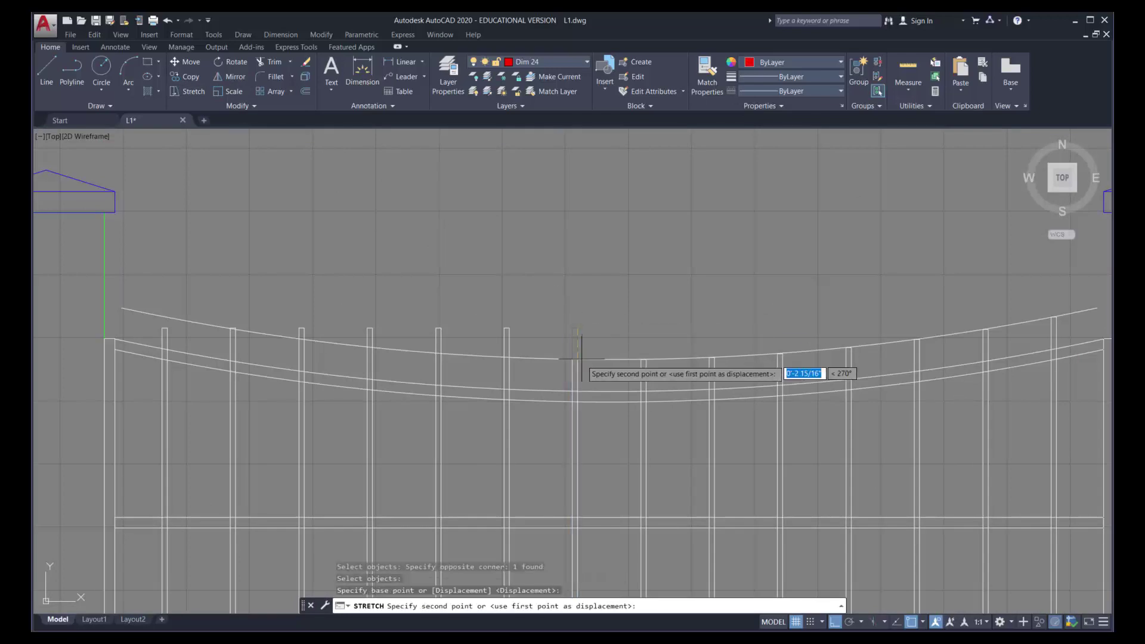
{"action": "left_click", "coordinate": [582, 361]}
Stretch the top of the sixth picket from the left down to the upper arc
{"action": "key", "text": "Return"}
{"action": "key", "text": "Return"}
{"action": "left_click", "coordinate": [521, 336]}
{"action": "left_click", "coordinate": [521, 336]}
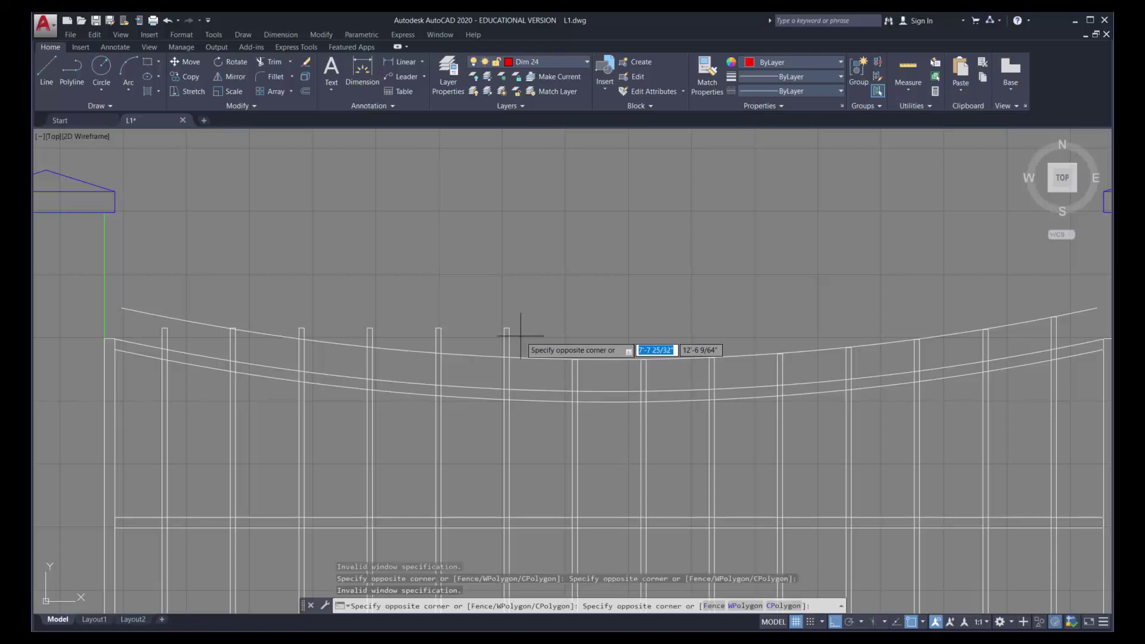
{"action": "left_click", "coordinate": [498, 319]}
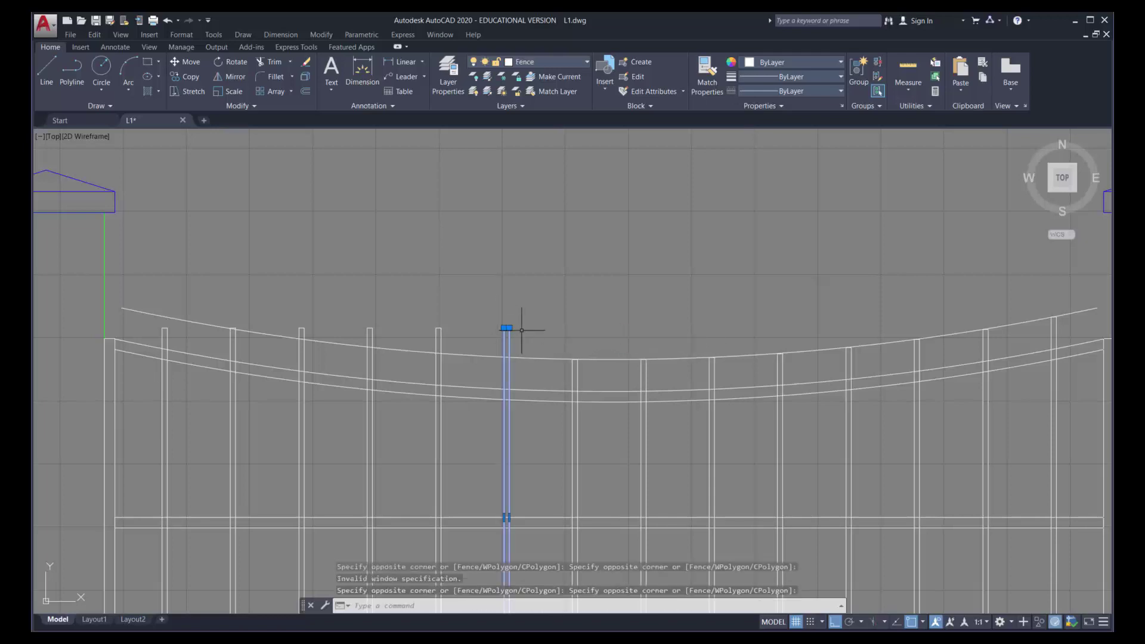
{"action": "key", "text": "Return"}
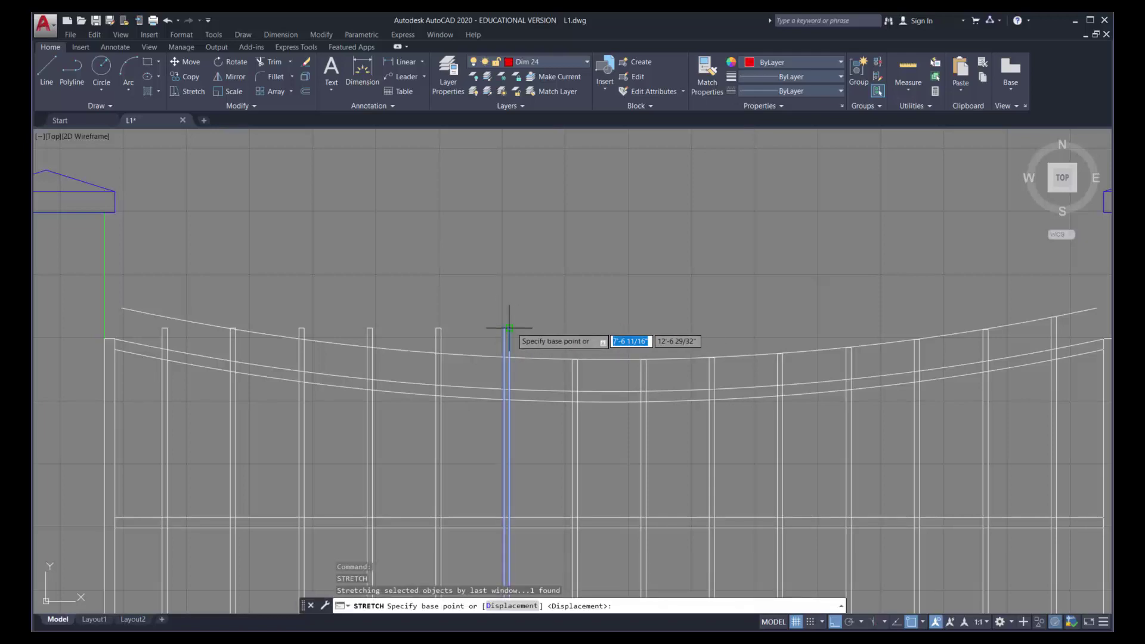
{"action": "left_click", "coordinate": [507, 328]}
{"action": "left_click", "coordinate": [509, 357]}
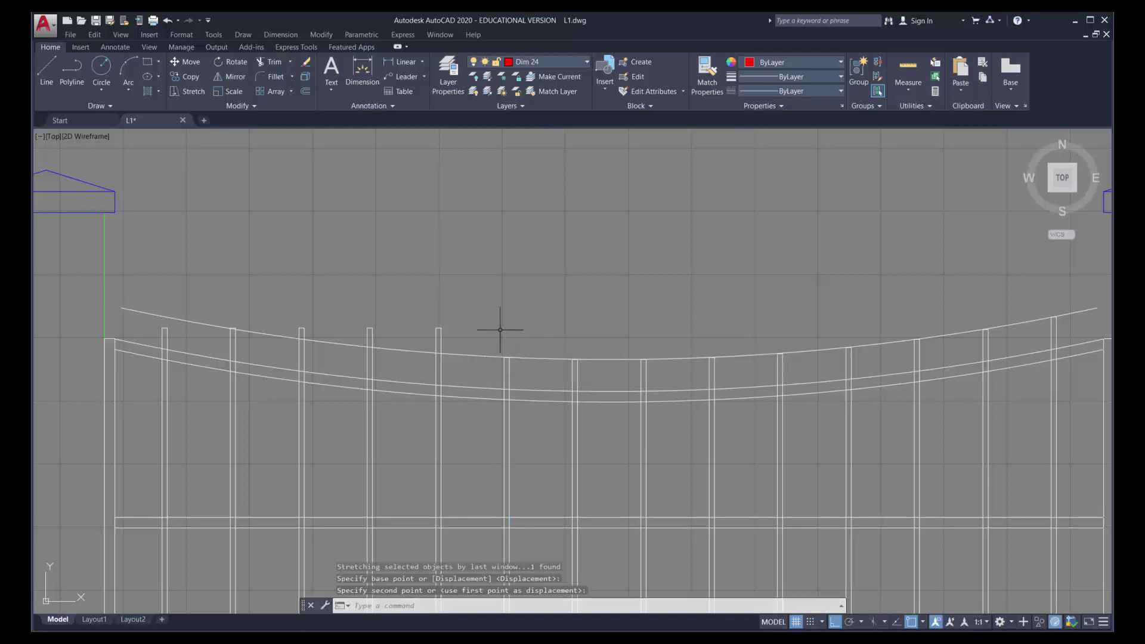
Stretch the top of the fifth picket from the left down to the upper arc
{"action": "key", "text": "Return"}
{"action": "left_click", "coordinate": [479, 361]}
{"action": "left_click", "coordinate": [403, 289]}
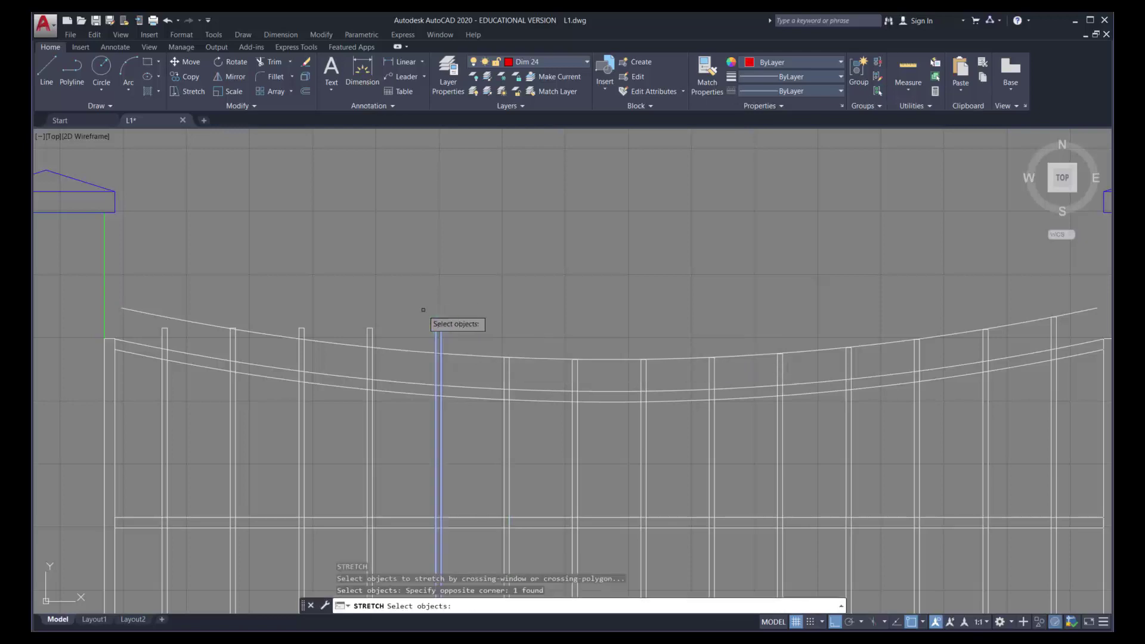
{"action": "key", "text": "Return"}
{"action": "left_click", "coordinate": [439, 329]}
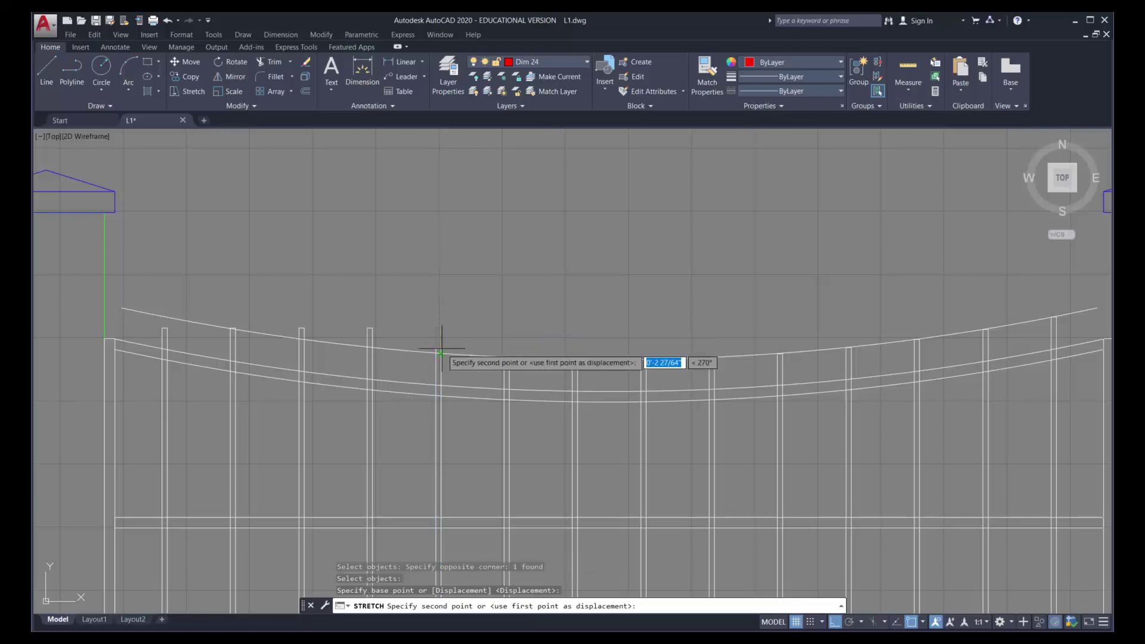
{"action": "left_click", "coordinate": [440, 354]}
Stretch the top of the fourth picket from the left down to the upper arc
{"action": "key", "text": "Return"}
{"action": "left_click", "coordinate": [383, 338]}
{"action": "left_click", "coordinate": [366, 330]}
{"action": "key", "text": "Return"}
{"action": "left_click", "coordinate": [369, 328]}
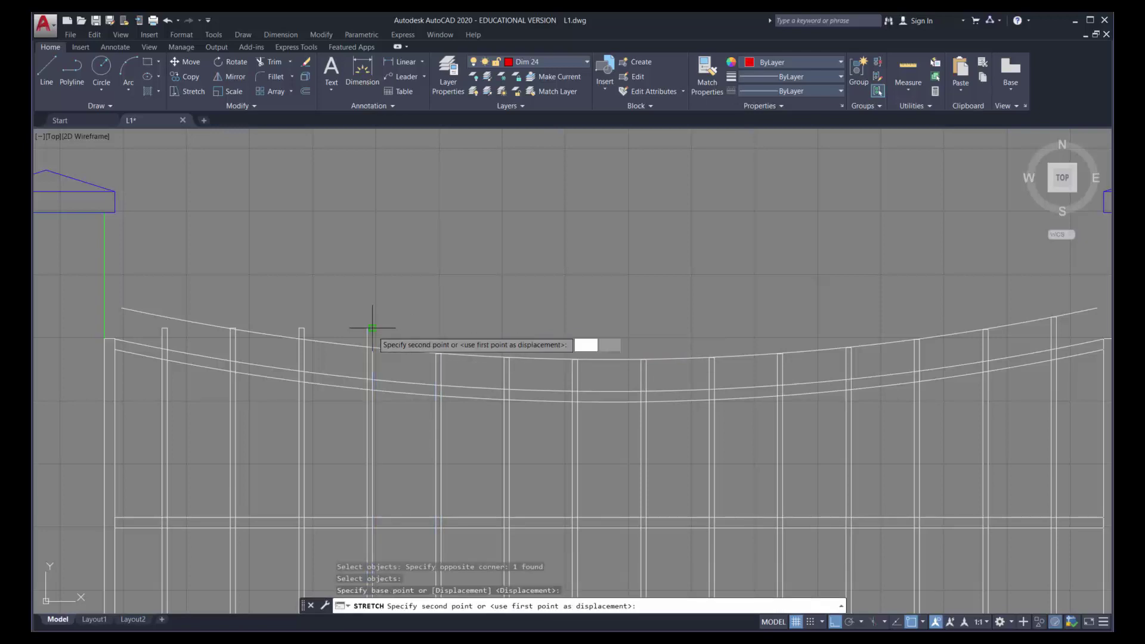
{"action": "left_click", "coordinate": [373, 349]}
Stretch the top of the third picket from the left down to the upper arc
{"action": "key", "text": "Return"}
{"action": "left_click", "coordinate": [311, 333]}
{"action": "left_click", "coordinate": [295, 322]}
{"action": "key", "text": "Return"}
{"action": "left_click", "coordinate": [302, 328]}
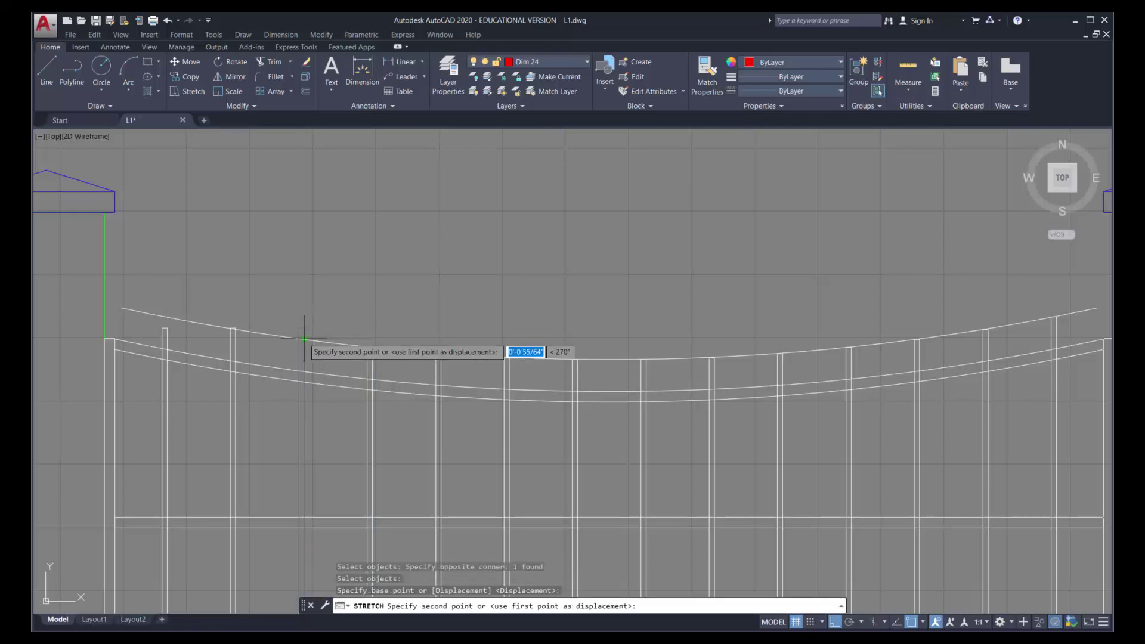
{"action": "left_click", "coordinate": [303, 339]}
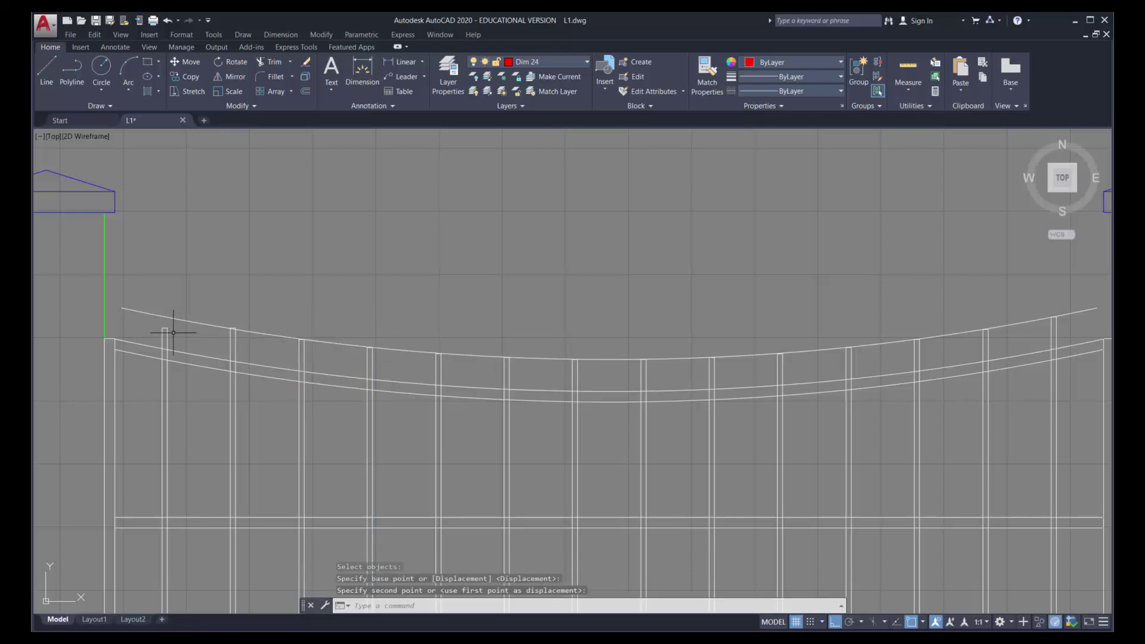
Stretch the second picket from the left so its top right corner meets the upper arc
{"action": "scroll", "coordinate": [174, 334], "scroll_direction": "up", "scroll_amount": 5}
{"action": "scroll", "coordinate": [352, 317], "scroll_direction": "up", "scroll_amount": 4}
{"action": "scroll", "coordinate": [594, 314], "scroll_direction": "up", "scroll_amount": 4}
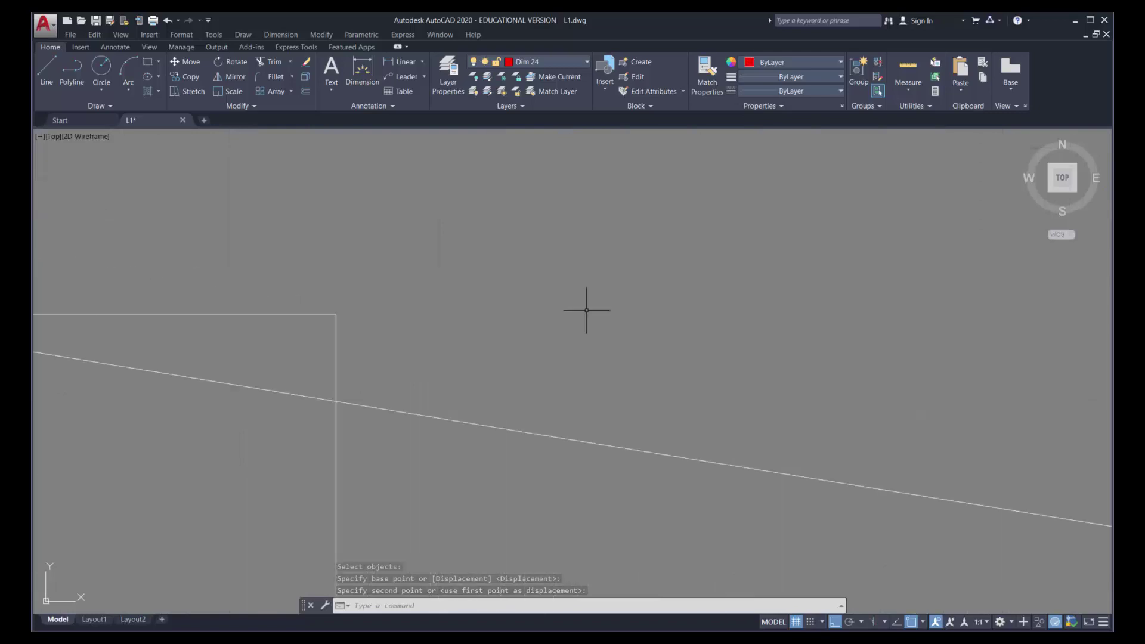
{"action": "scroll", "coordinate": [500, 306], "scroll_direction": "down", "scroll_amount": 2}
{"action": "type", "text": "s"}
{"action": "key", "text": "Return"}
{"action": "left_click", "coordinate": [444, 317]}
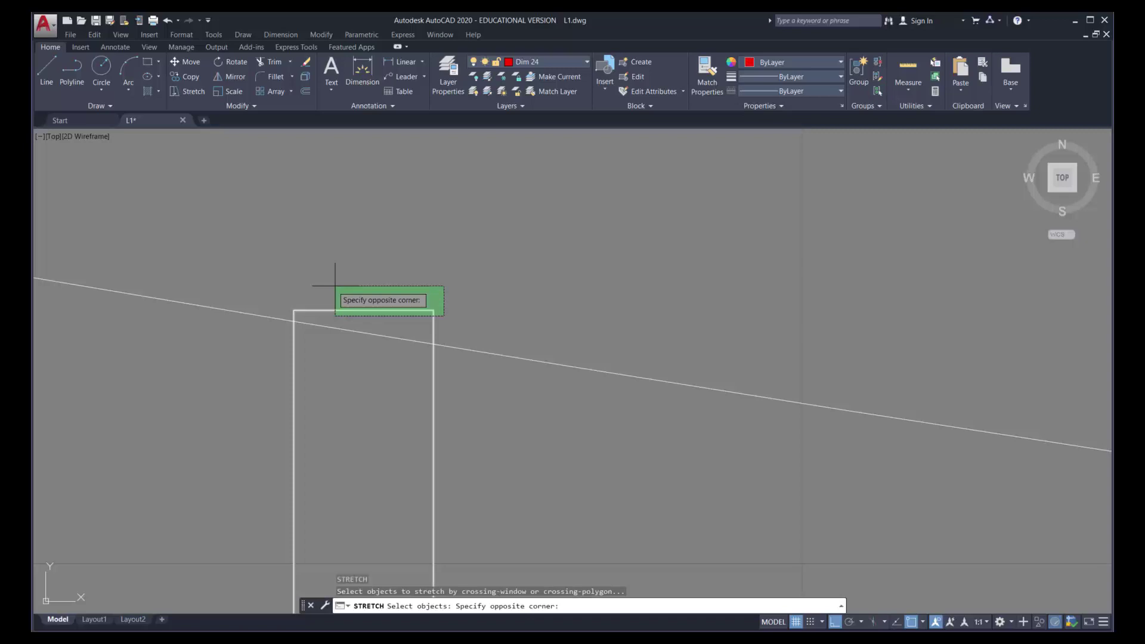
{"action": "left_click", "coordinate": [282, 277]}
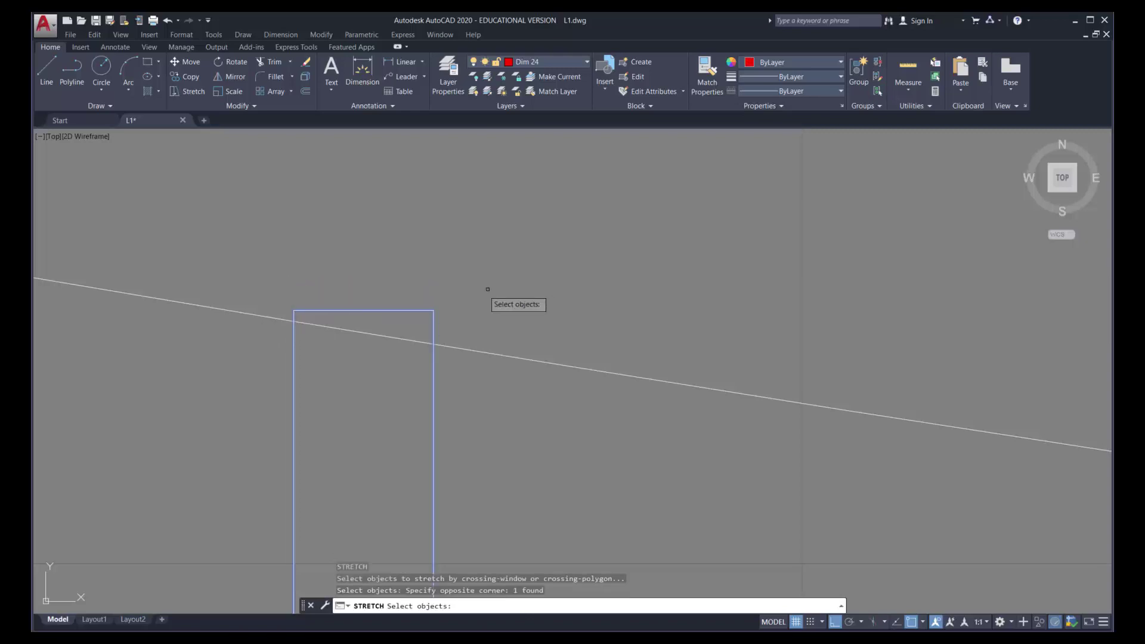
{"action": "key", "text": "Return"}
{"action": "left_click", "coordinate": [434, 310]}
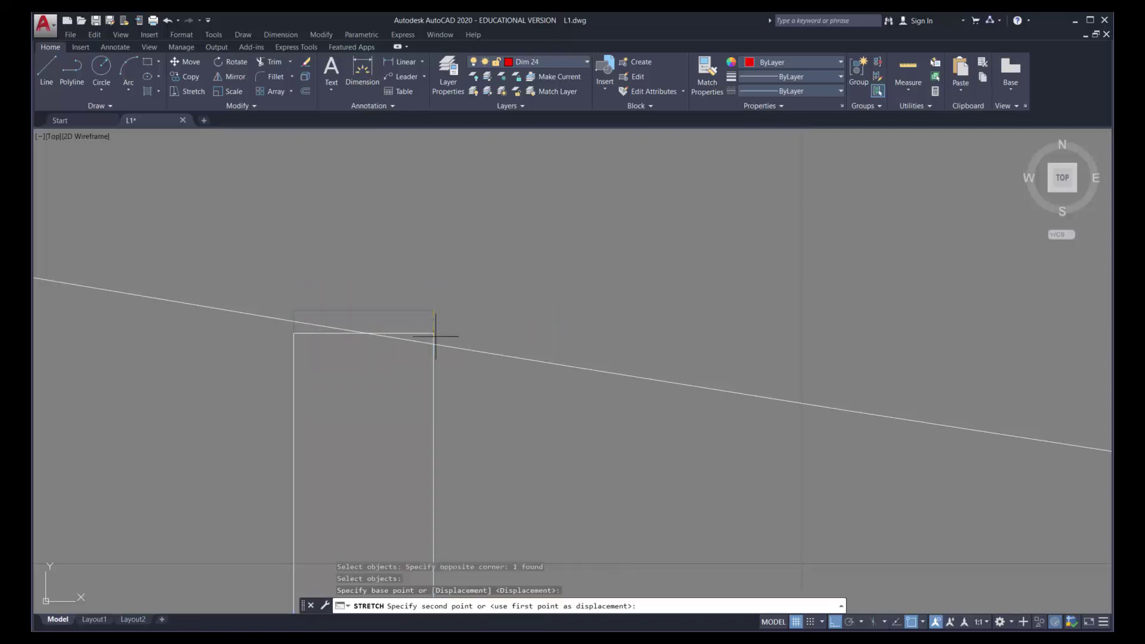
{"action": "left_click", "coordinate": [434, 343]}
Stretch the top of the leftmost picket up past the upper arc
{"action": "key", "text": "Return"}
{"action": "scroll", "coordinate": [444, 331], "scroll_direction": "down", "scroll_amount": 2}
{"action": "scroll", "coordinate": [445, 331], "scroll_direction": "down", "scroll_amount": 8}
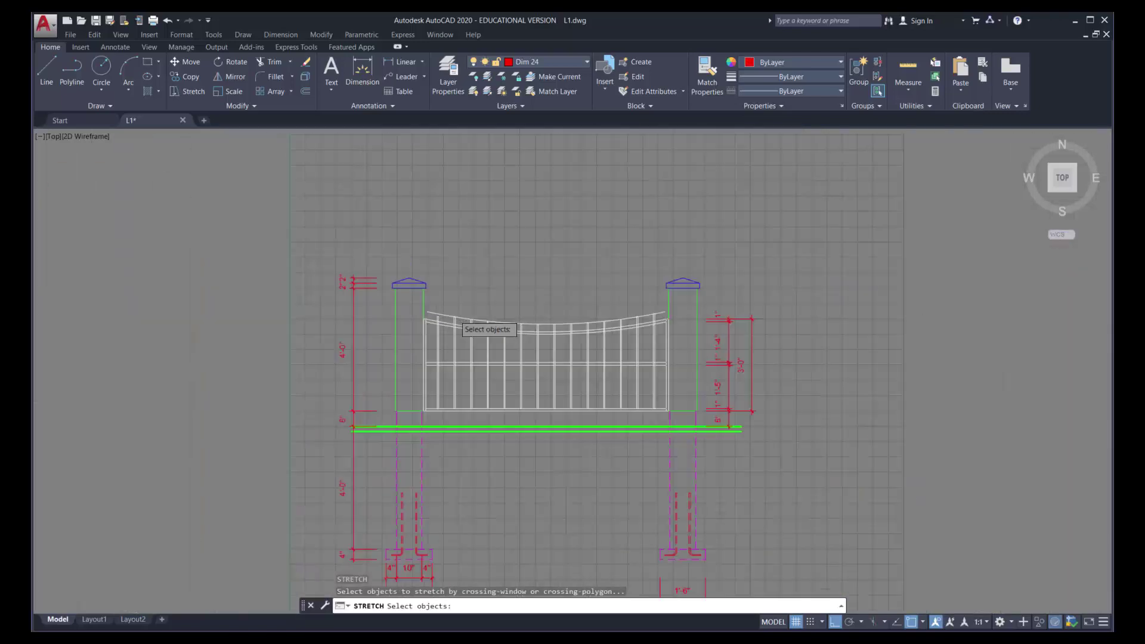
{"action": "scroll", "coordinate": [443, 314], "scroll_direction": "up", "scroll_amount": 4}
{"action": "scroll", "coordinate": [444, 314], "scroll_direction": "up", "scroll_amount": 5}
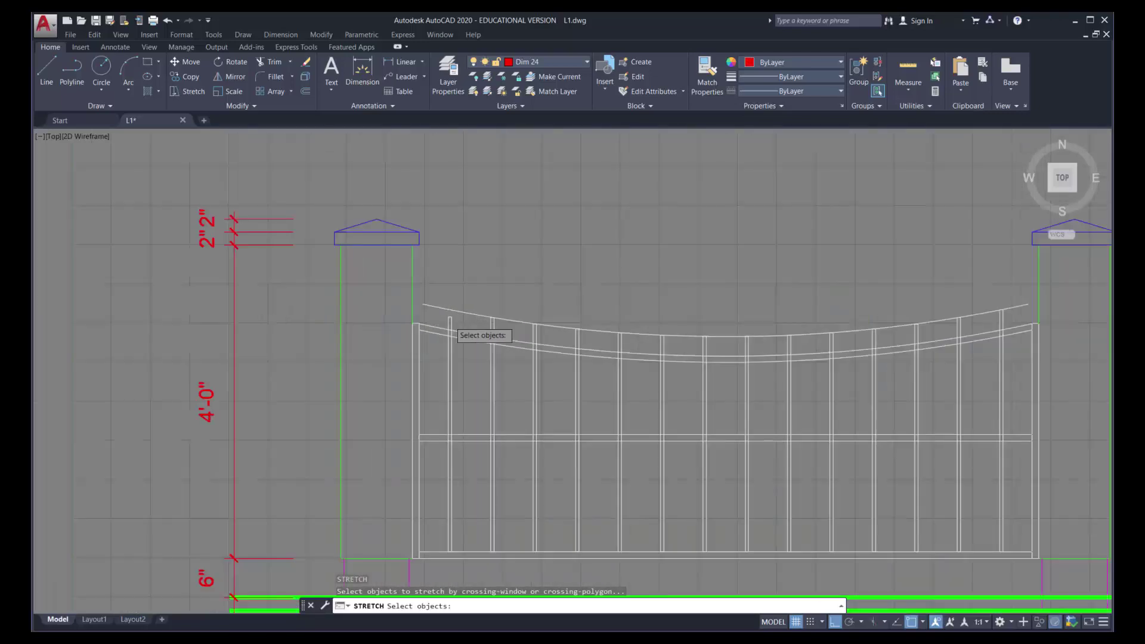
{"action": "key", "text": "Escape"}
{"action": "left_click", "coordinate": [467, 306]}
{"action": "left_click", "coordinate": [424, 289]}
{"action": "key", "text": "Return"}
{"action": "left_click", "coordinate": [455, 296]}
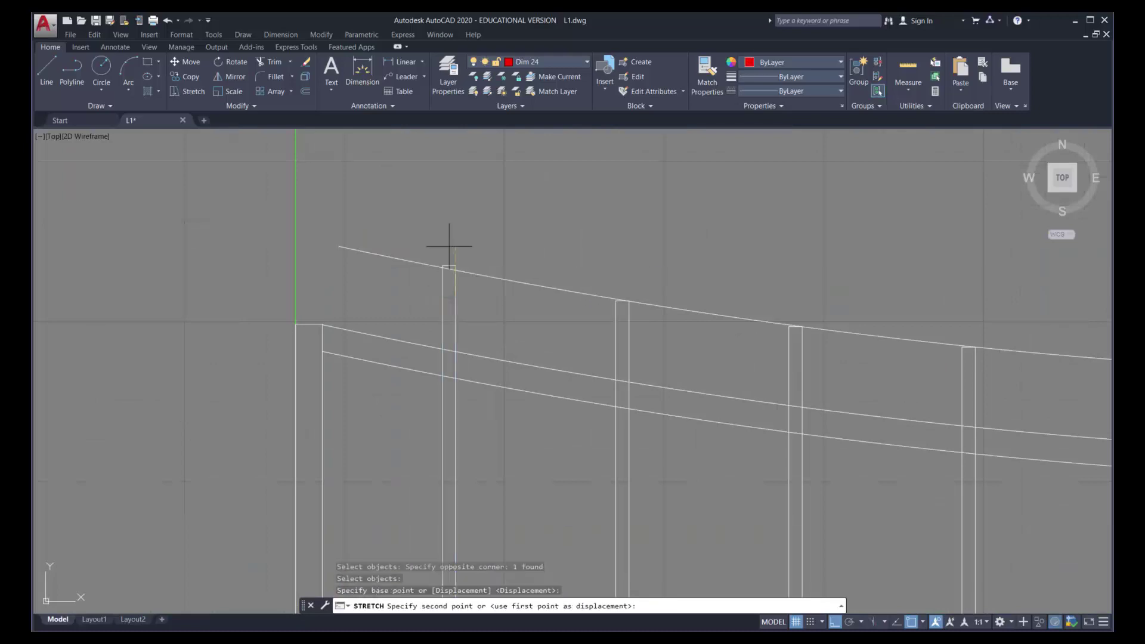
{"action": "left_click", "coordinate": [453, 225]}
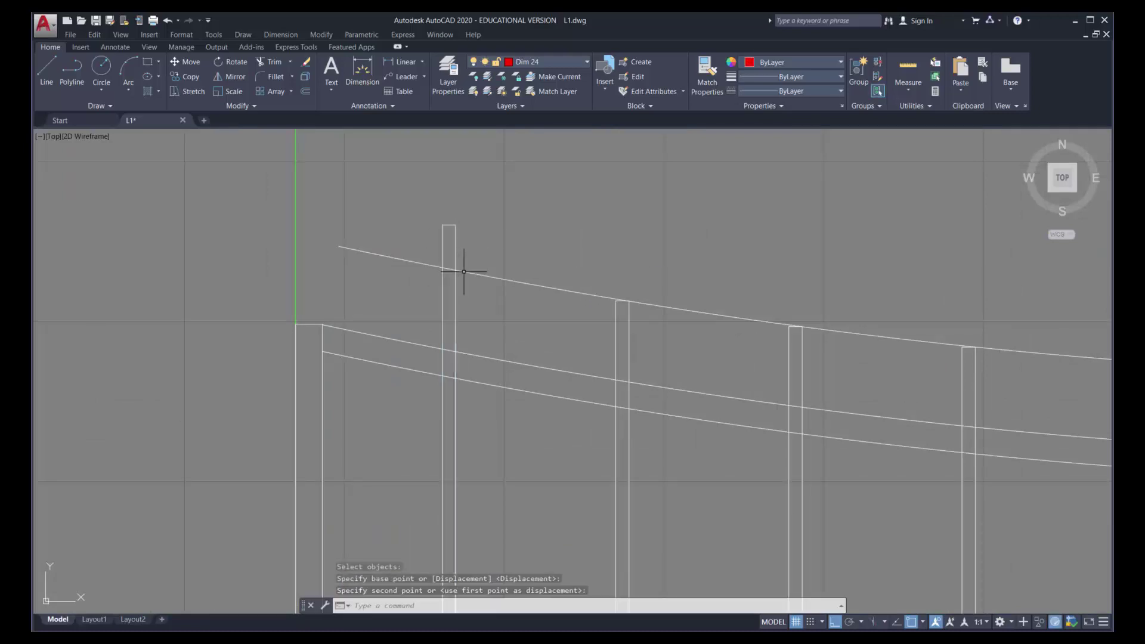
Stretch the leftmost picket back down so its top right corner meets the upper arc
{"action": "key", "text": "Return"}
{"action": "left_click", "coordinate": [460, 238]}
{"action": "left_click", "coordinate": [427, 206]}
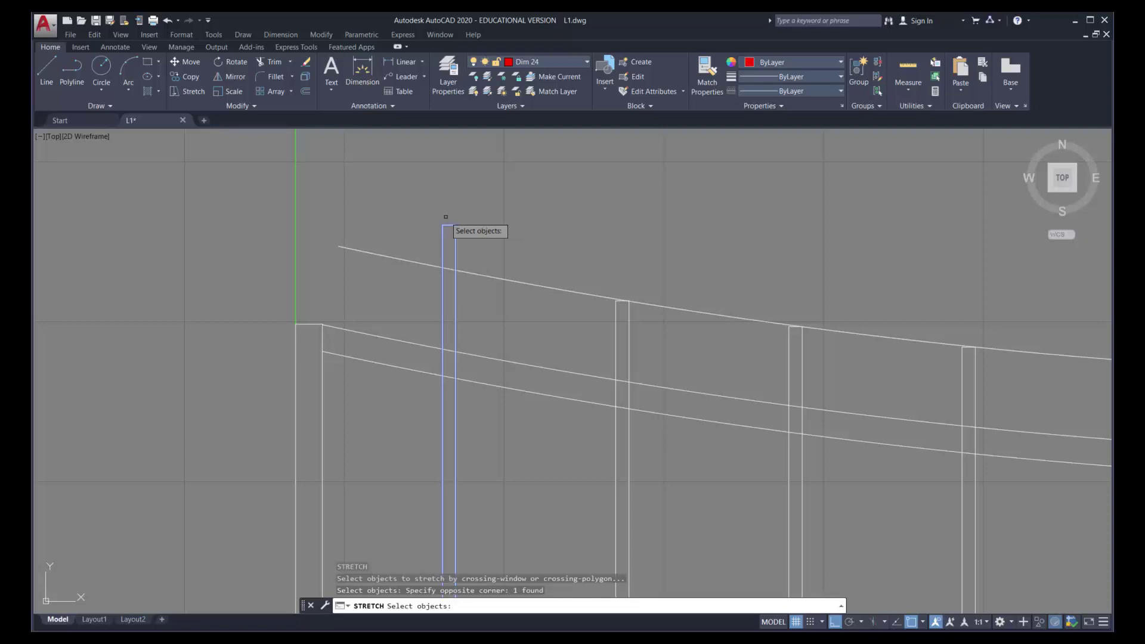
{"action": "key", "text": "Return"}
{"action": "left_click", "coordinate": [455, 226]}
{"action": "left_click", "coordinate": [455, 268]}
Delete the upper guide arc that runs along the picket tops
{"action": "key", "text": "Return"}
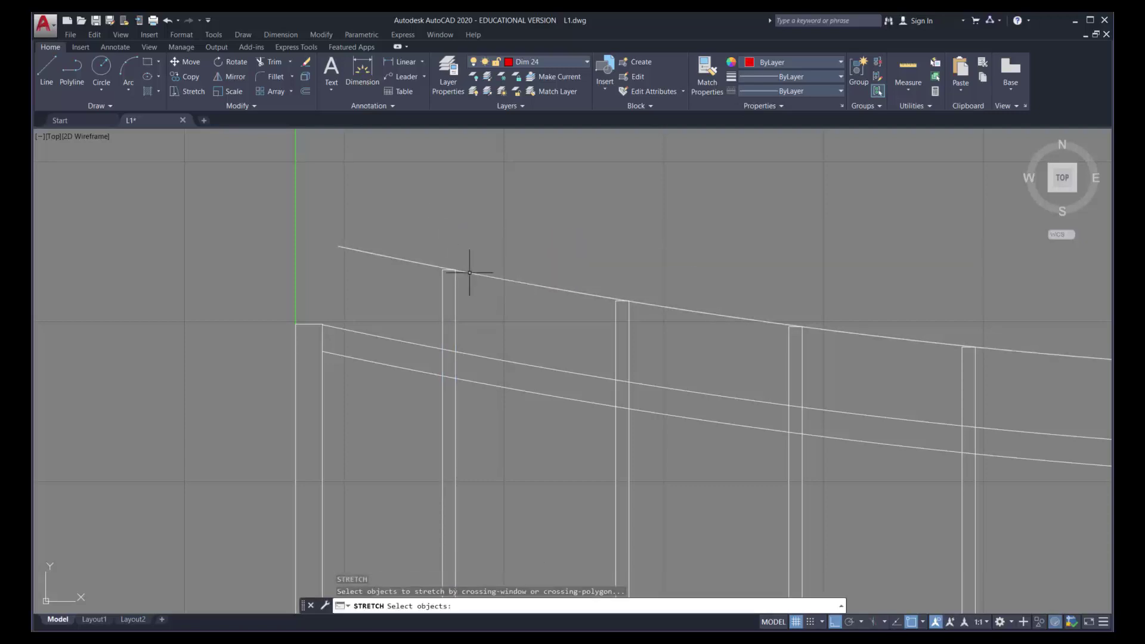
{"action": "key", "text": "Escape"}
{"action": "left_click", "coordinate": [470, 270]}
{"action": "key", "text": "Delete"}
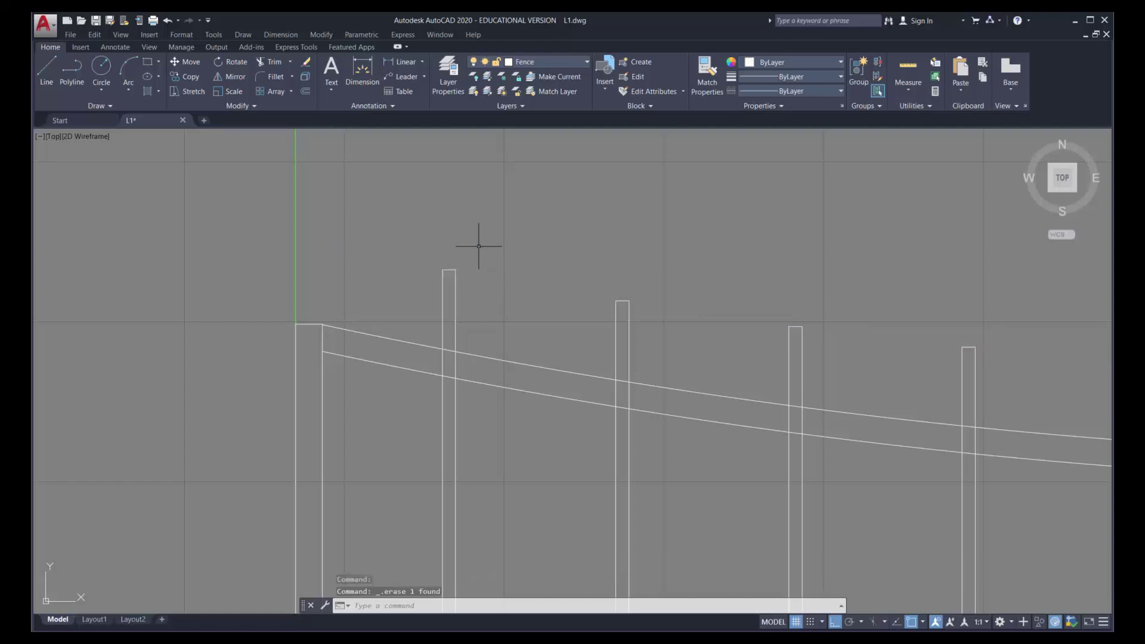
Make the Construction layer current and draw a horizontal line in the empty area above the second picket
{"action": "scroll", "coordinate": [450, 233], "scroll_direction": "up", "scroll_amount": 4}
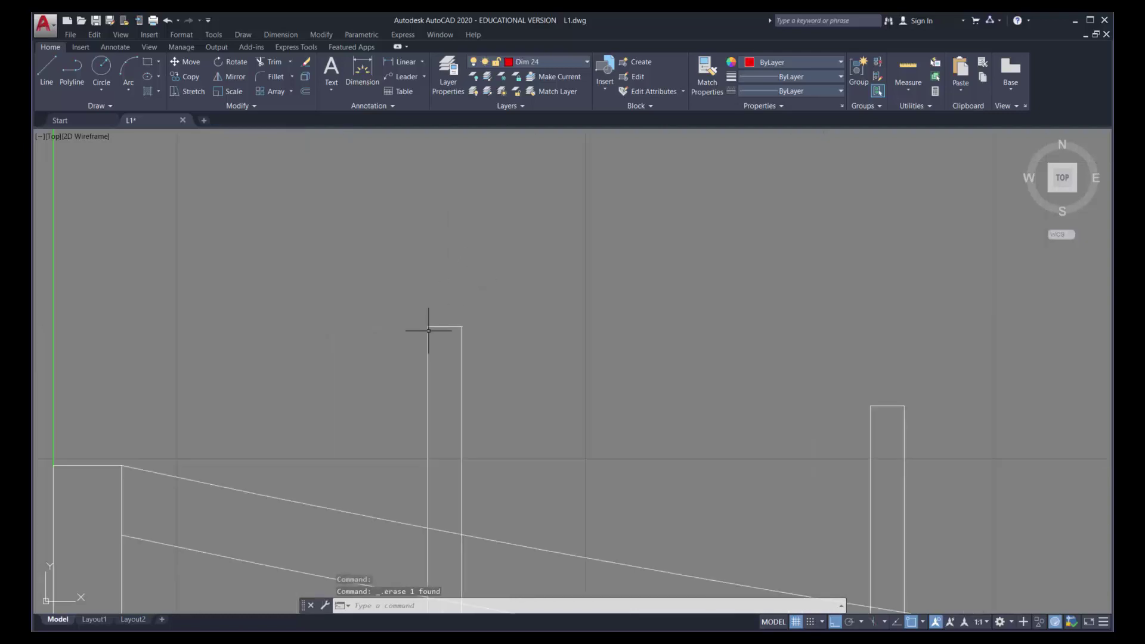
{"action": "mouse_move", "coordinate": [459, 275]}
{"action": "middle_mouse_down"}
{"action": "mouse_move", "coordinate": [440, 320]}
{"action": "mouse_move", "coordinate": [363, 386]}
{"action": "middle_mouse_up"}
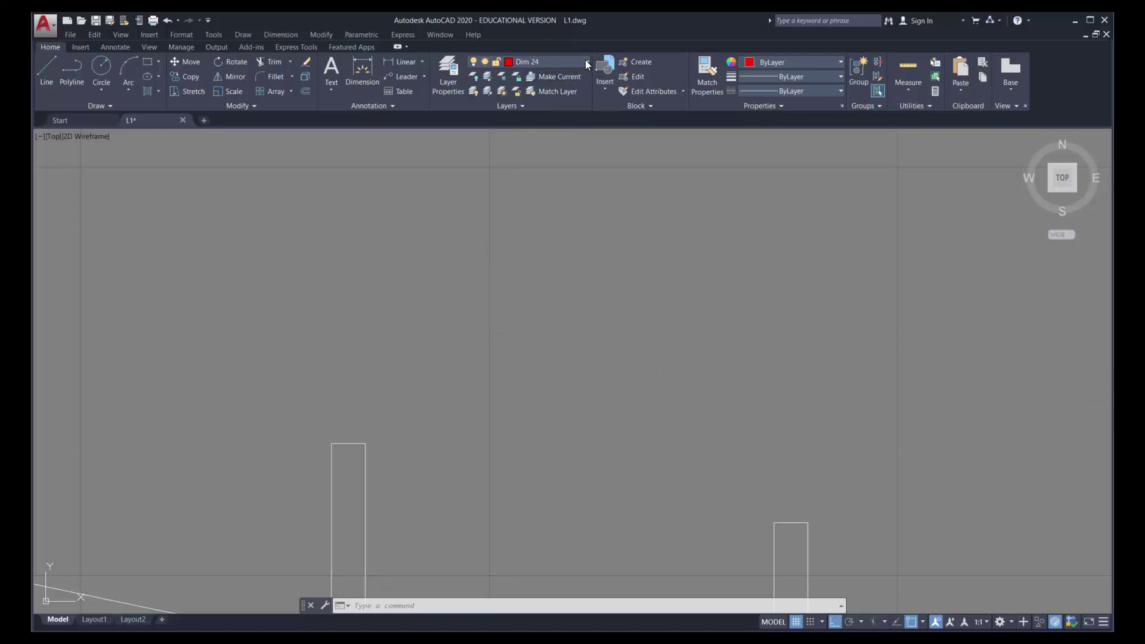
{"action": "left_click", "coordinate": [586, 61]}
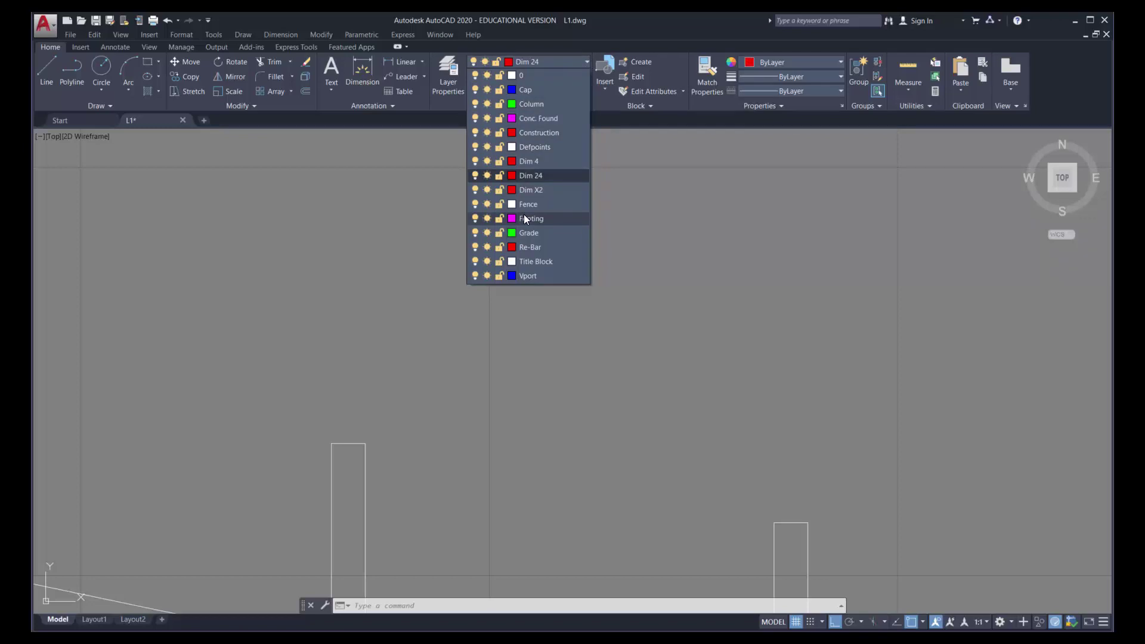
{"action": "left_click", "coordinate": [531, 132]}
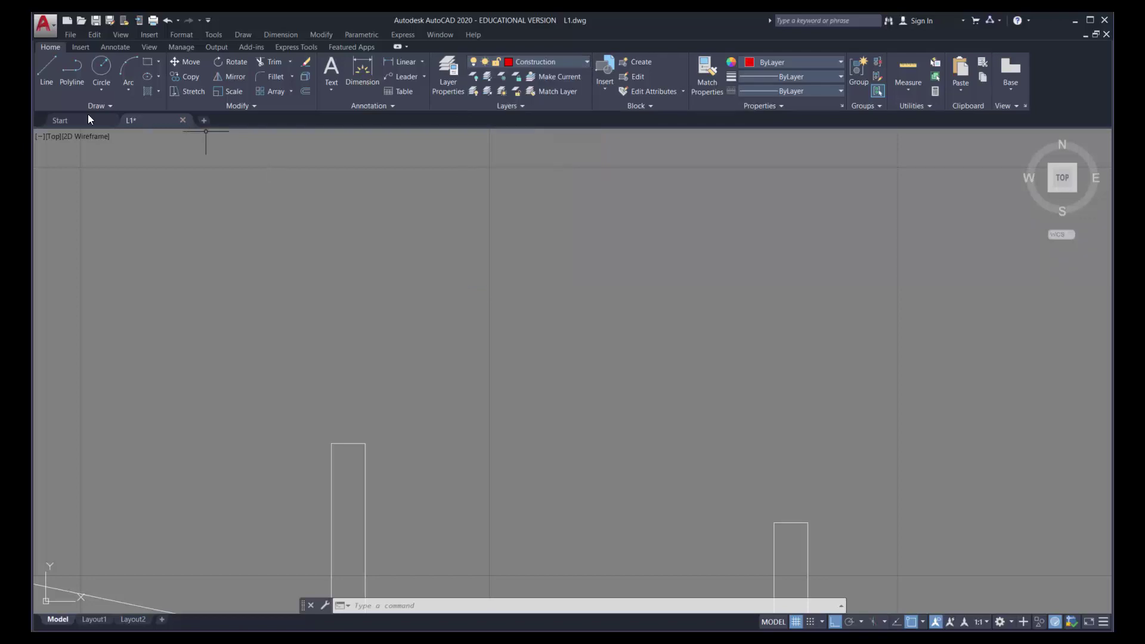
{"action": "left_click", "coordinate": [44, 64]}
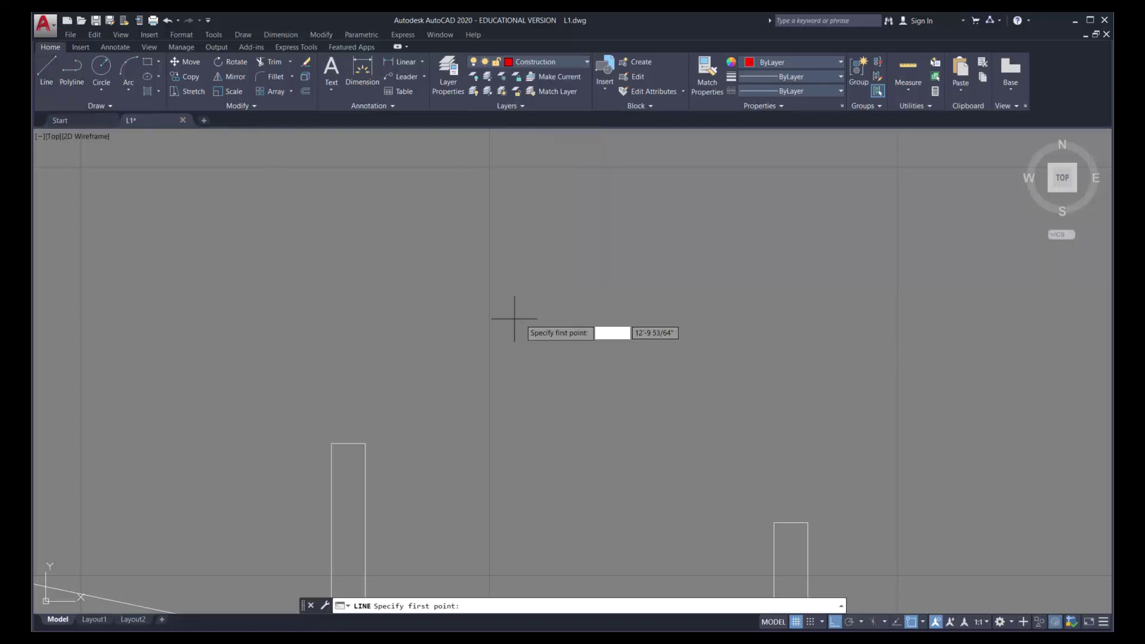
{"action": "left_click", "coordinate": [590, 428]}
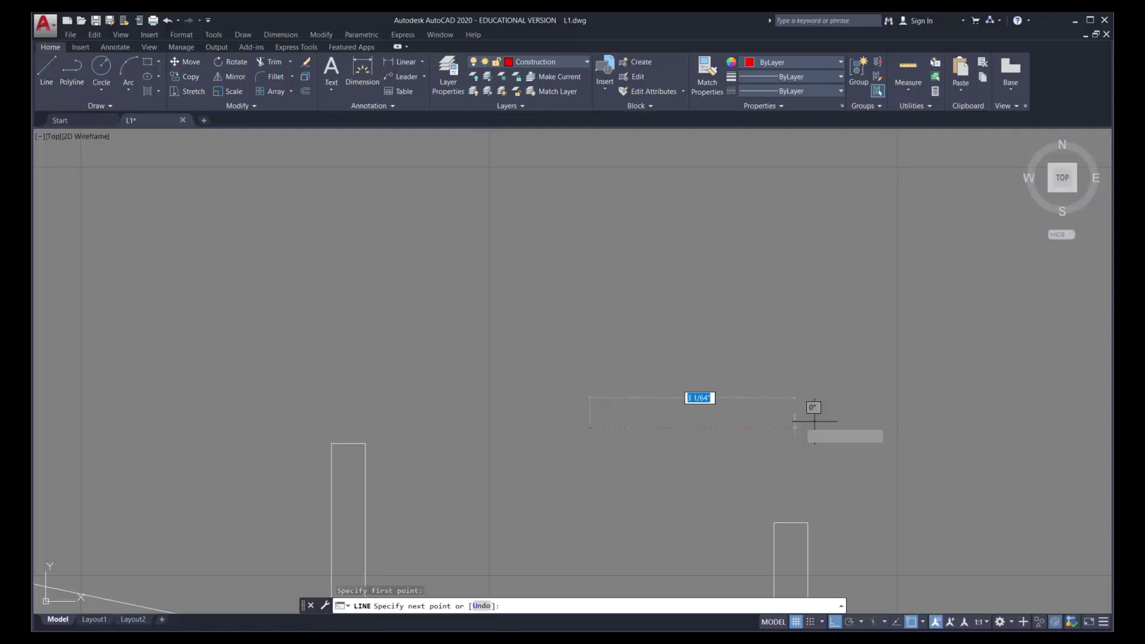
{"action": "left_click", "coordinate": [907, 428]}
{"action": "key", "text": "Return"}
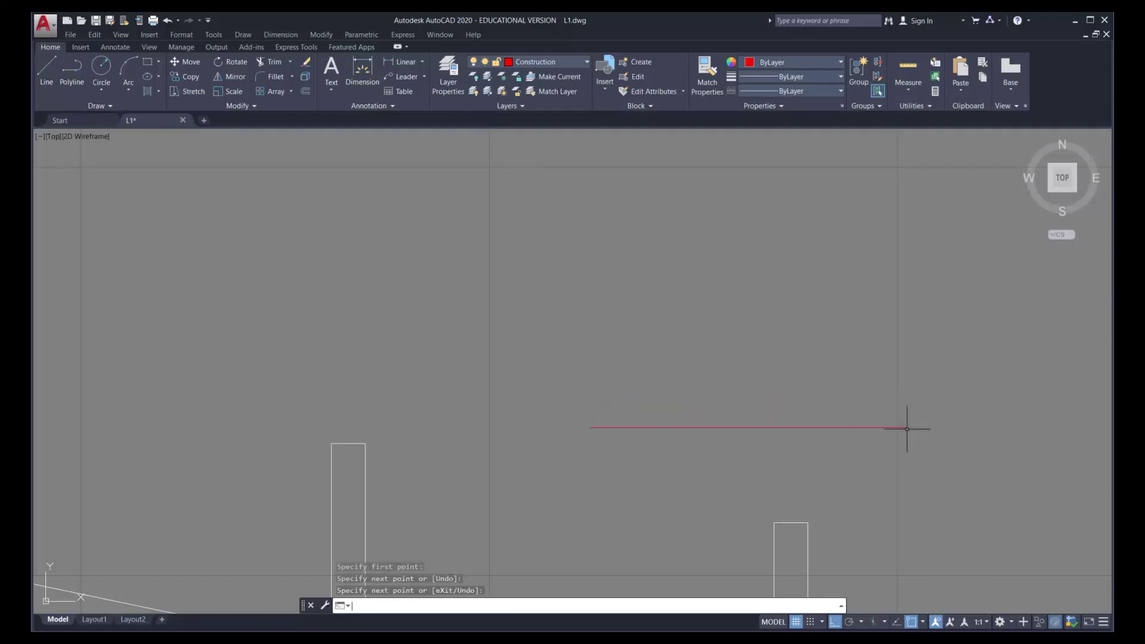
Draw a vertical construction line upward, crossing the horizontal line near its left end
{"action": "key", "text": "Return"}
{"action": "left_click", "coordinate": [636, 451]}
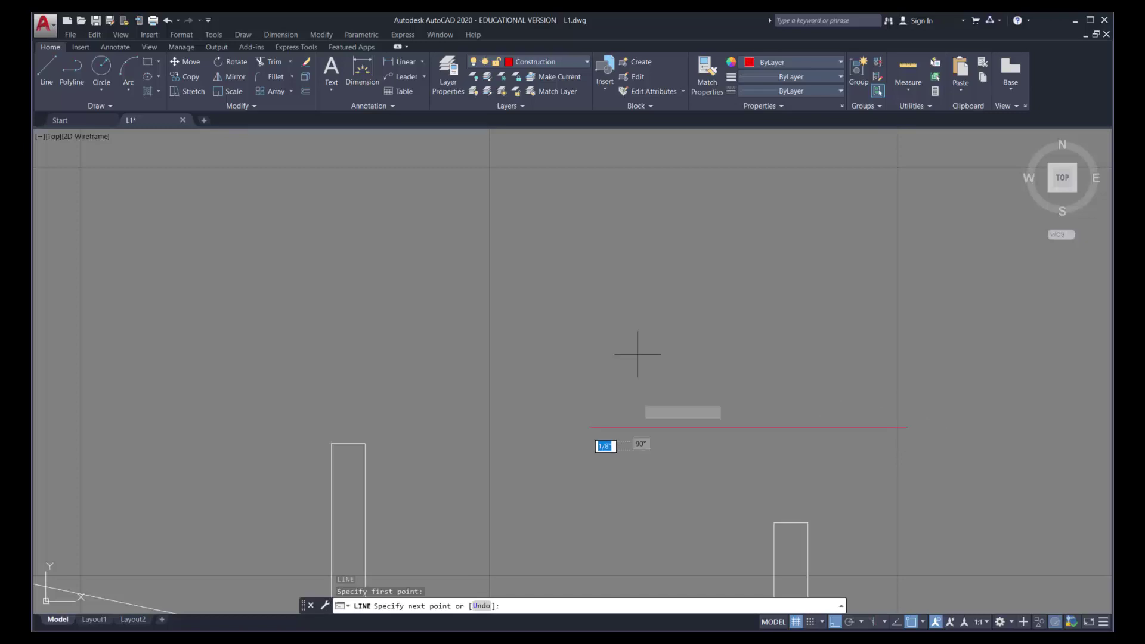
{"action": "left_click", "coordinate": [645, 195]}
{"action": "key", "text": "Return"}
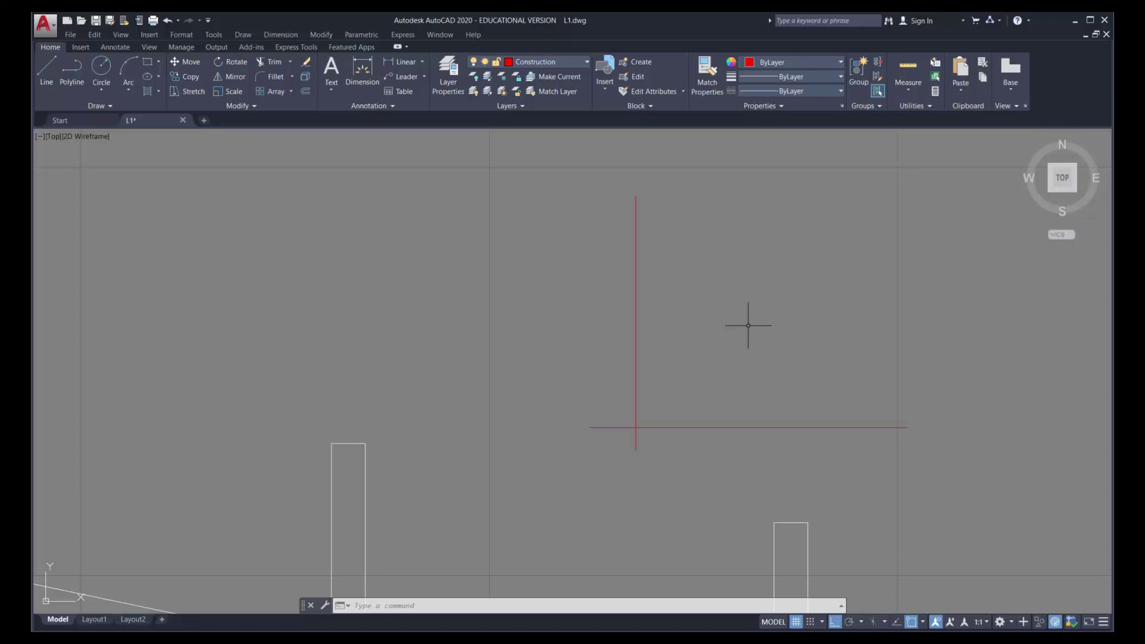
Offset the vertical construction line to the right four times in succession, each copy spaced 1/4"
{"action": "left_click", "coordinate": [305, 91]}
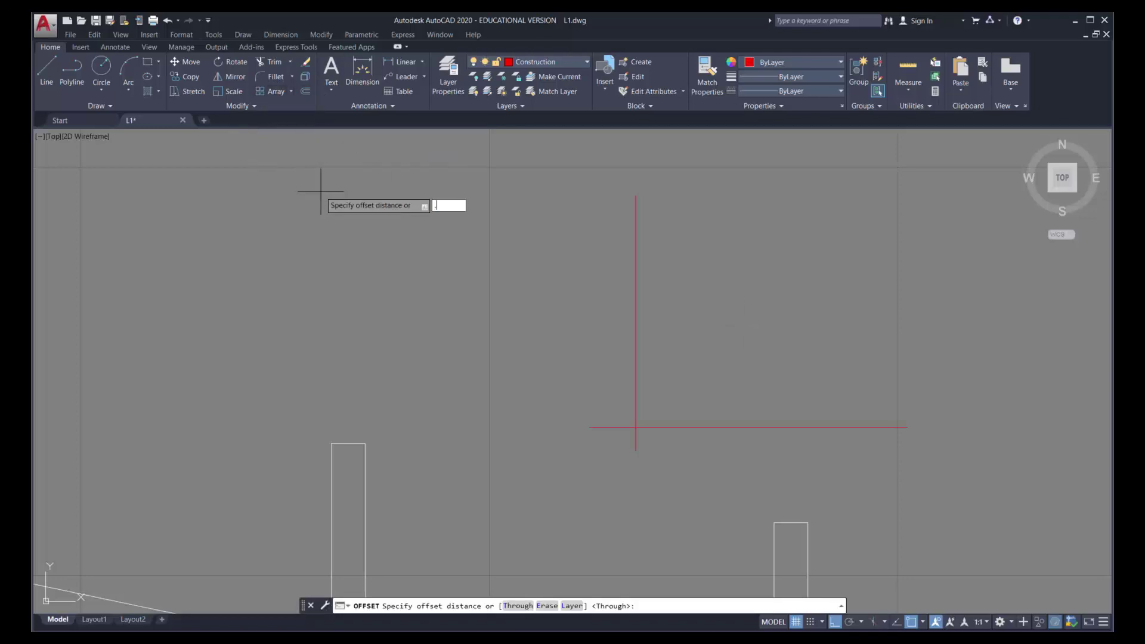
{"action": "key", "text": "Return"}
{"action": "left_click", "coordinate": [636, 304]}
{"action": "left_click", "coordinate": [695, 303]}
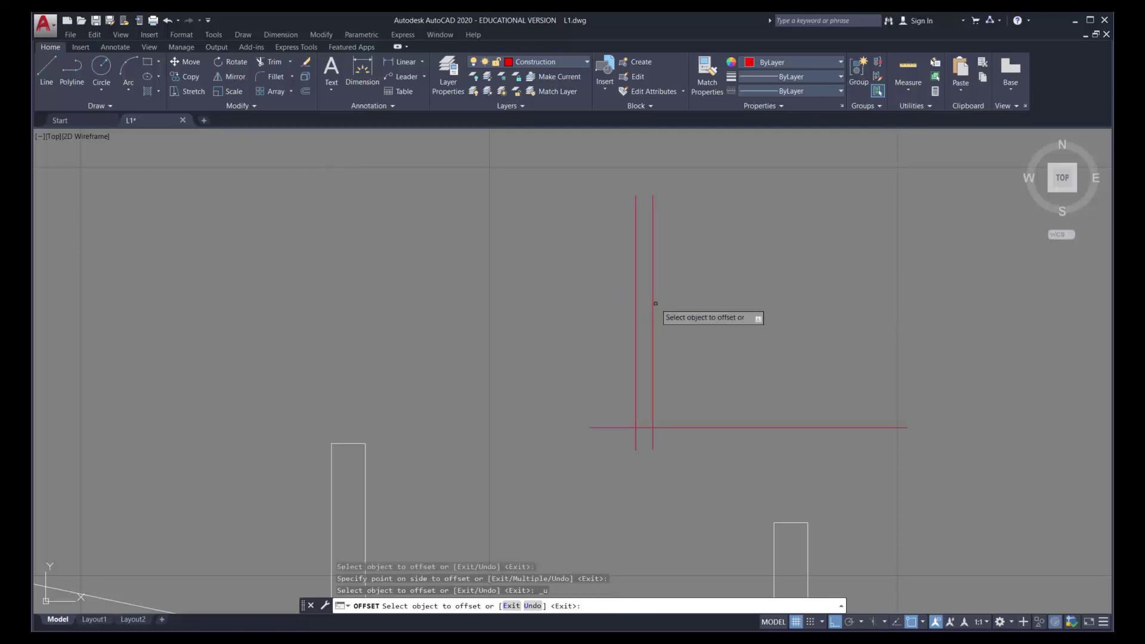
{"action": "left_click", "coordinate": [654, 305]}
{"action": "left_click", "coordinate": [674, 308]}
{"action": "left_click", "coordinate": [670, 312]}
{"action": "left_click", "coordinate": [701, 310]}
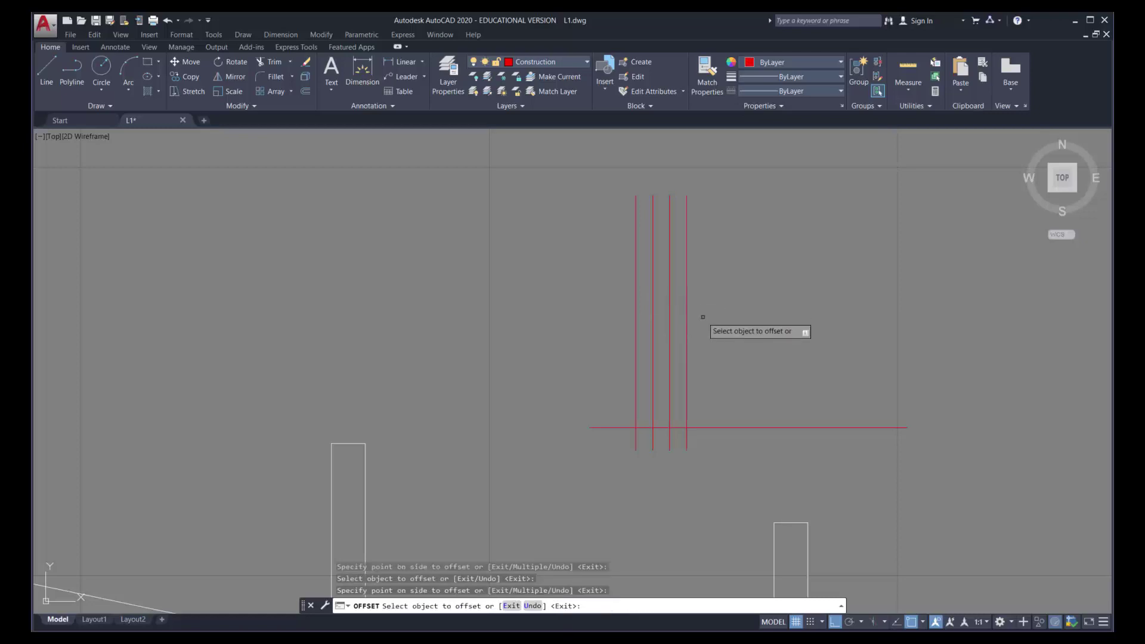
{"action": "left_click", "coordinate": [688, 319]}
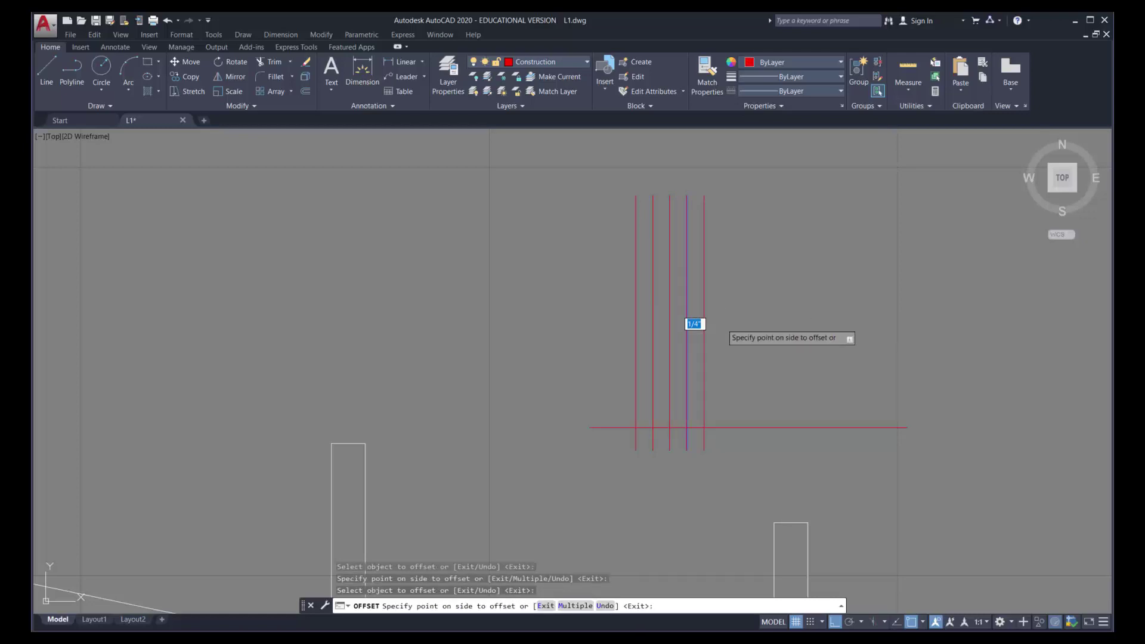
{"action": "left_click", "coordinate": [721, 321]}
{"action": "scroll", "coordinate": [671, 393], "scroll_direction": "up", "scroll_amount": 4}
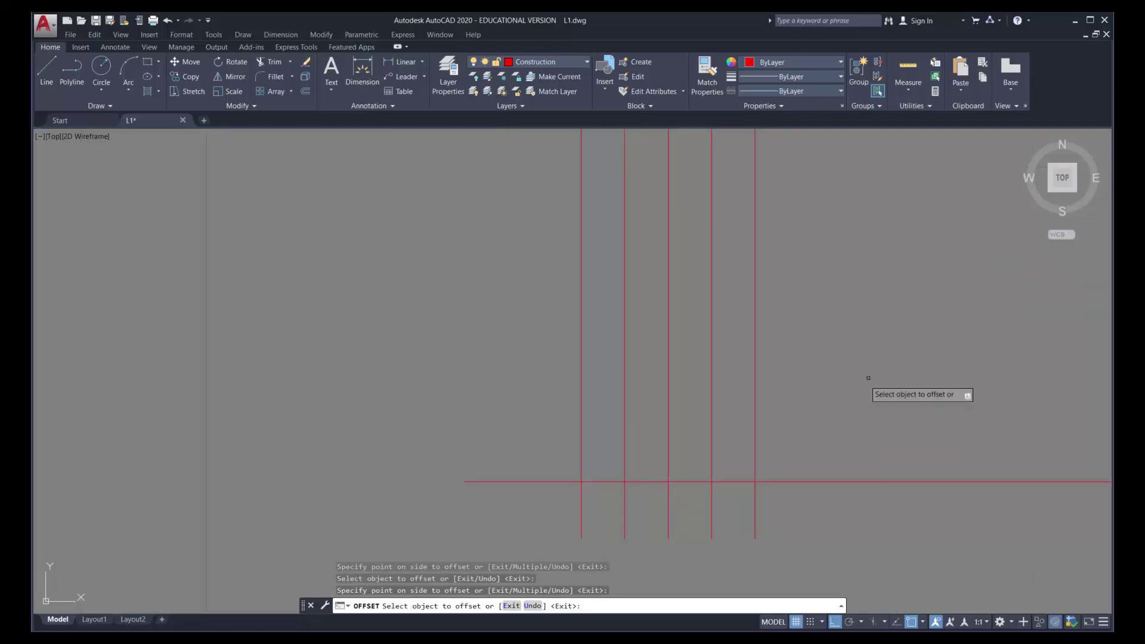
Offset the horizontal construction line upward six times in succession, each copy spaced 1/4"
{"action": "left_click", "coordinate": [818, 481]}
{"action": "left_click", "coordinate": [818, 442]}
{"action": "left_click", "coordinate": [818, 439]}
{"action": "left_click", "coordinate": [814, 395]}
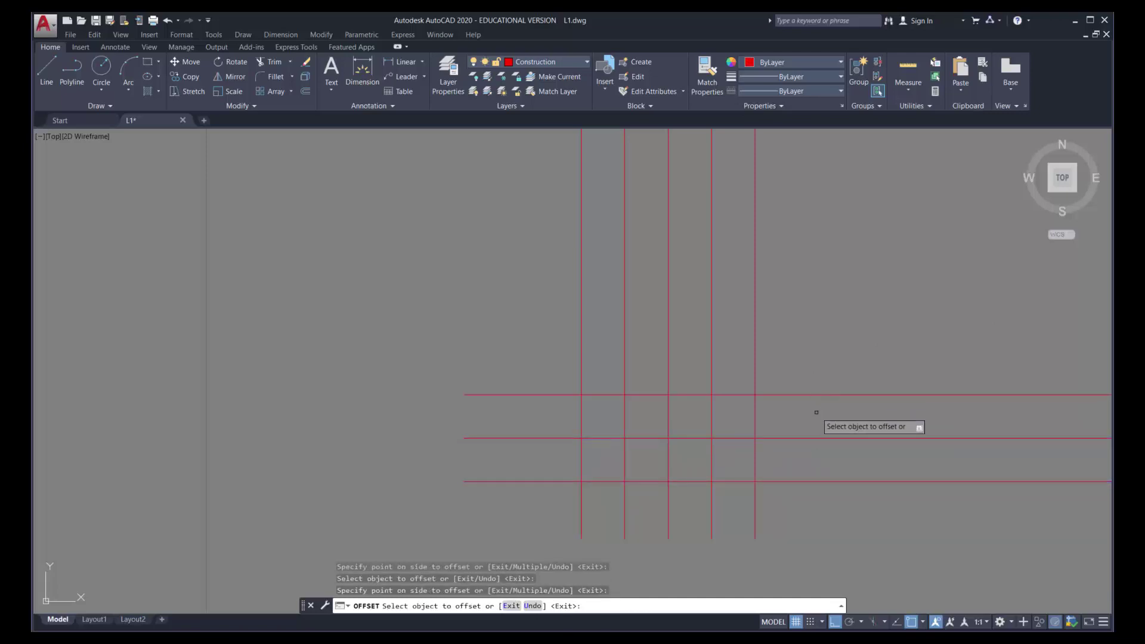
{"action": "left_click", "coordinate": [817, 395]}
{"action": "left_click", "coordinate": [811, 359]}
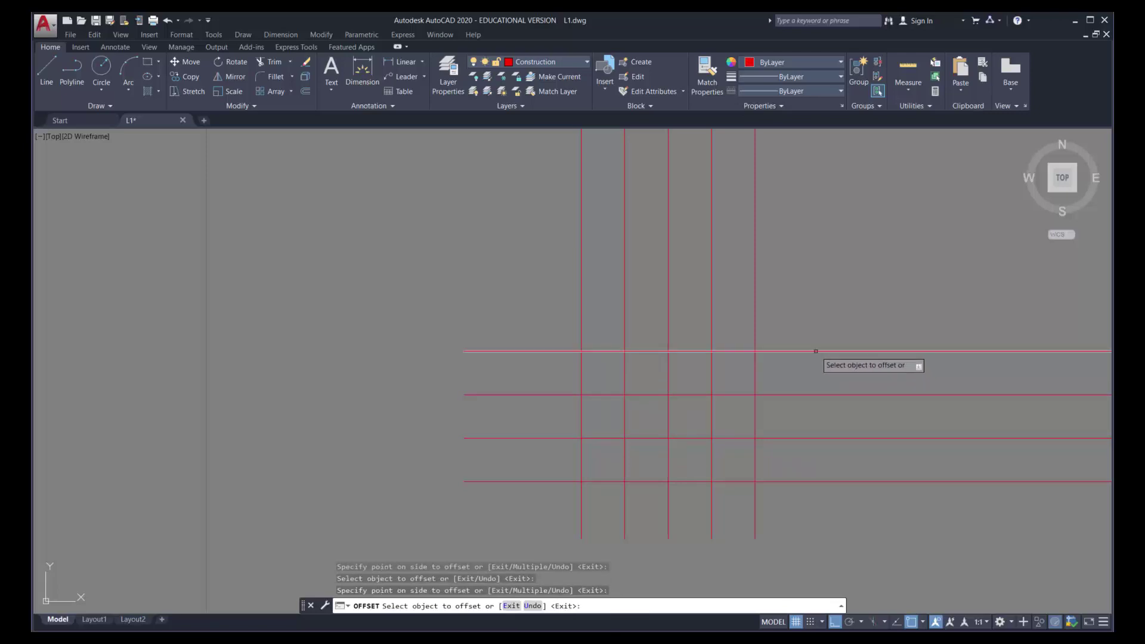
{"action": "left_click", "coordinate": [817, 351]}
{"action": "left_click", "coordinate": [813, 320]}
{"action": "left_click", "coordinate": [810, 308]}
{"action": "left_click", "coordinate": [805, 274]}
{"action": "left_click", "coordinate": [806, 264]}
{"action": "left_click", "coordinate": [806, 203]}
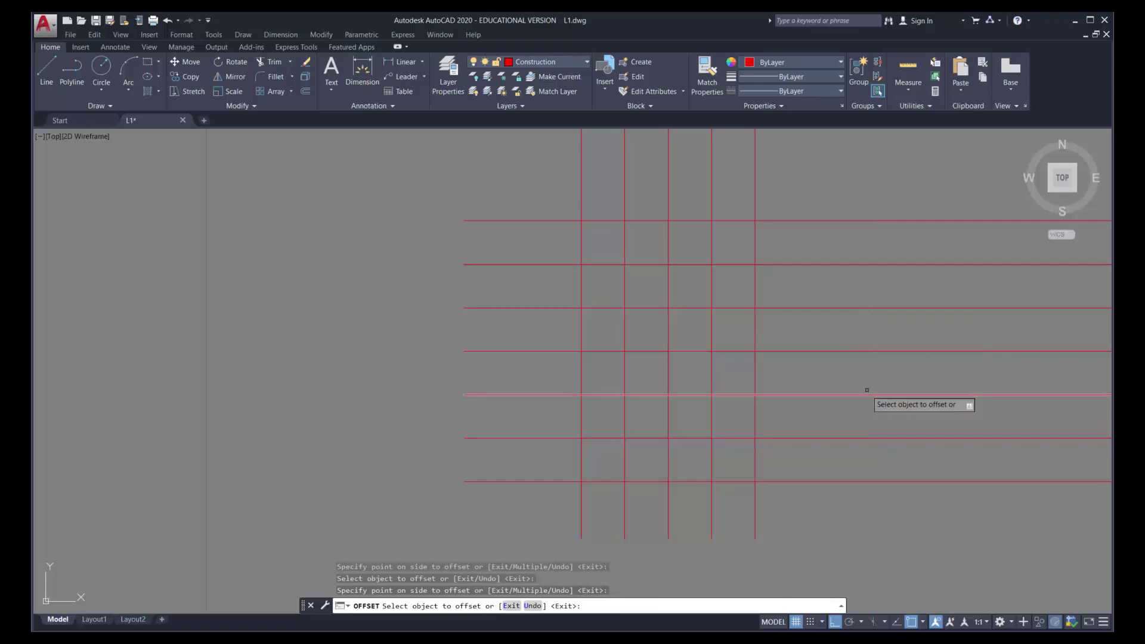
{"action": "key", "text": "Escape"}
Delete the third, fifth and sixth horizontal construction lines, counted from the lowest one
{"action": "left_click", "coordinate": [809, 265]}
{"action": "left_click", "coordinate": [818, 308]}
{"action": "key", "text": "Delete"}
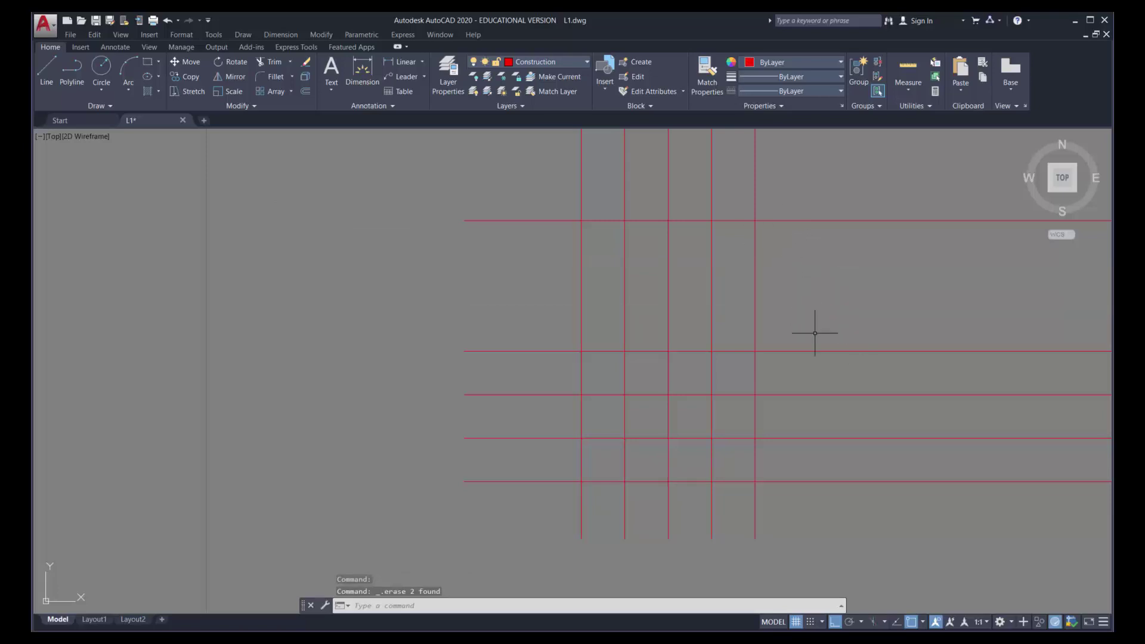
{"action": "left_click", "coordinate": [800, 393]}
{"action": "key", "text": "Delete"}
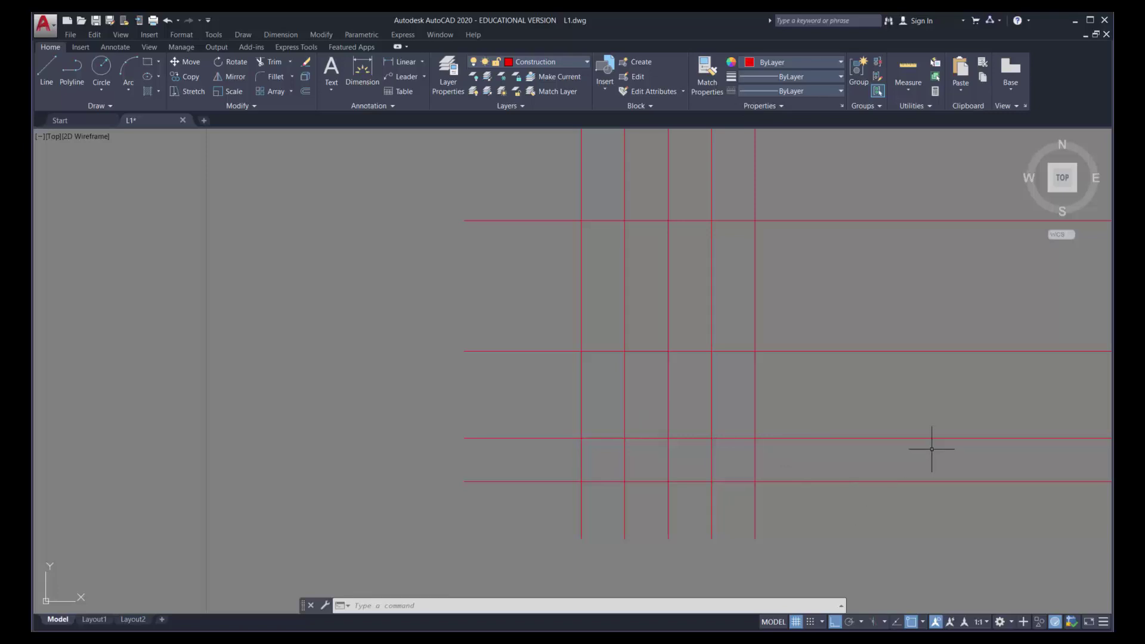
Make the Fence layer current and draw a line along the middle vertical construction line from the highest horizontal to the second-lowest one
{"action": "left_click", "coordinate": [587, 62]}
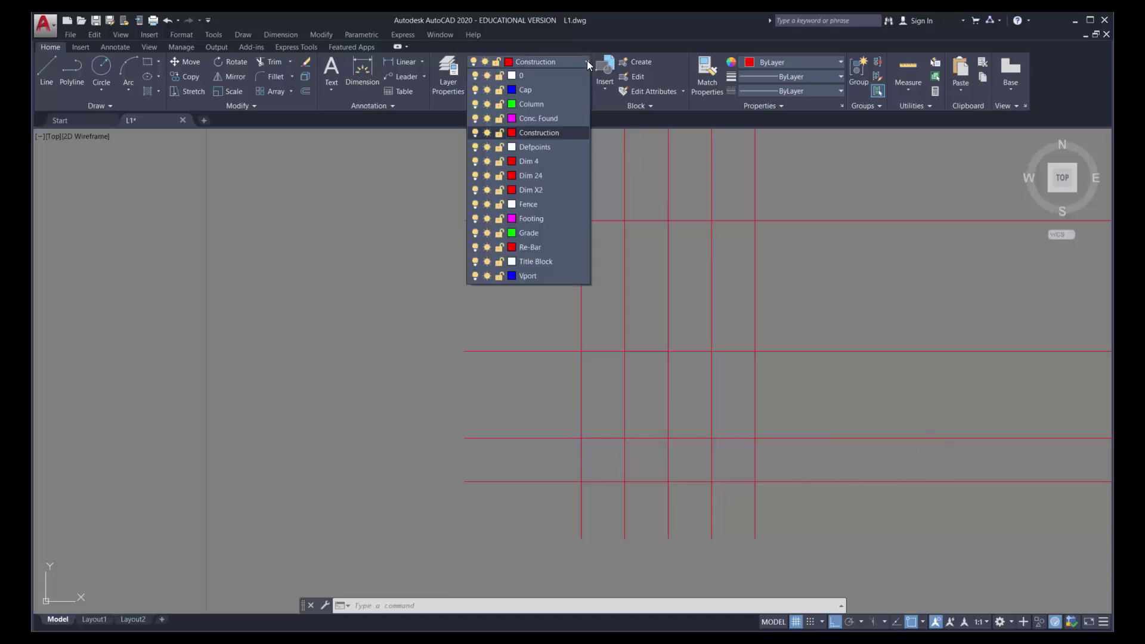
{"action": "left_click", "coordinate": [532, 204]}
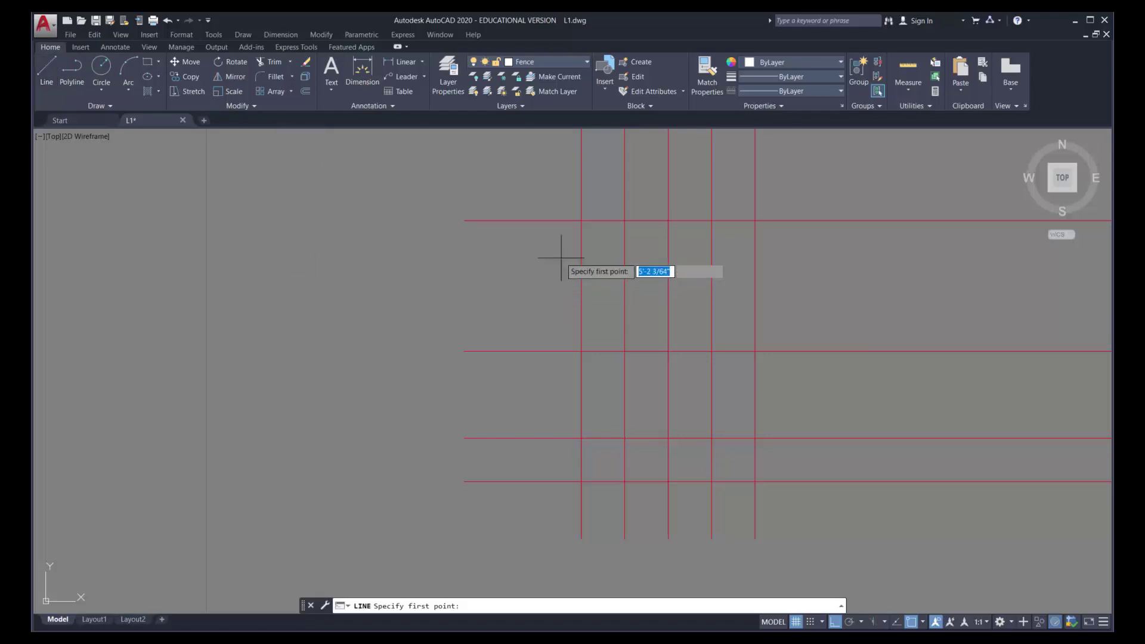
{"action": "left_click", "coordinate": [668, 221]}
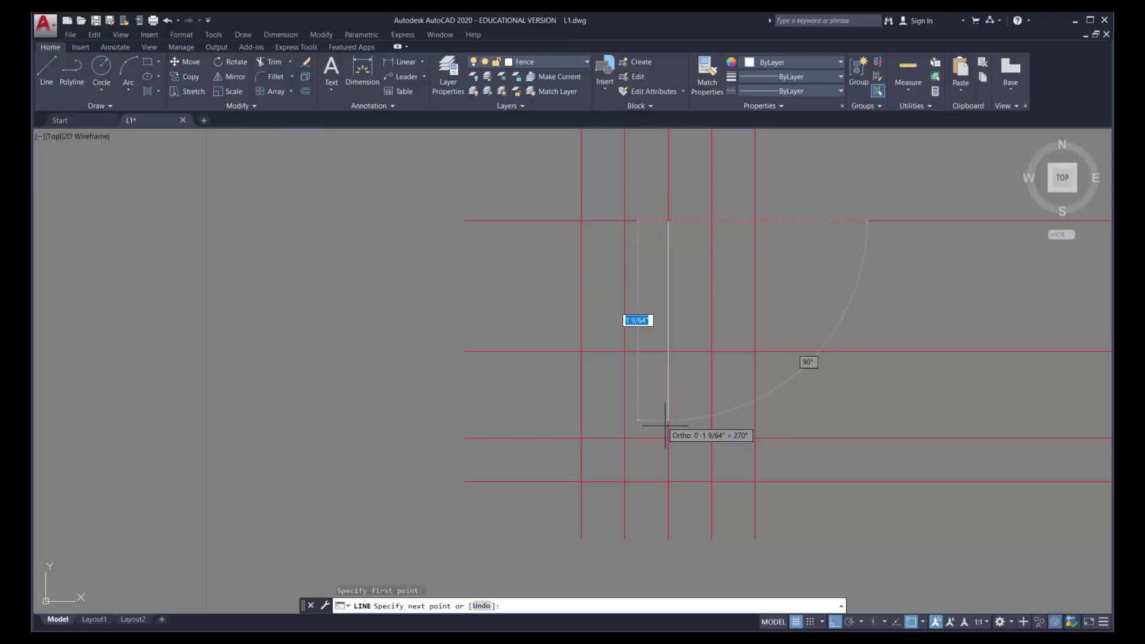
{"action": "left_click", "coordinate": [668, 439]}
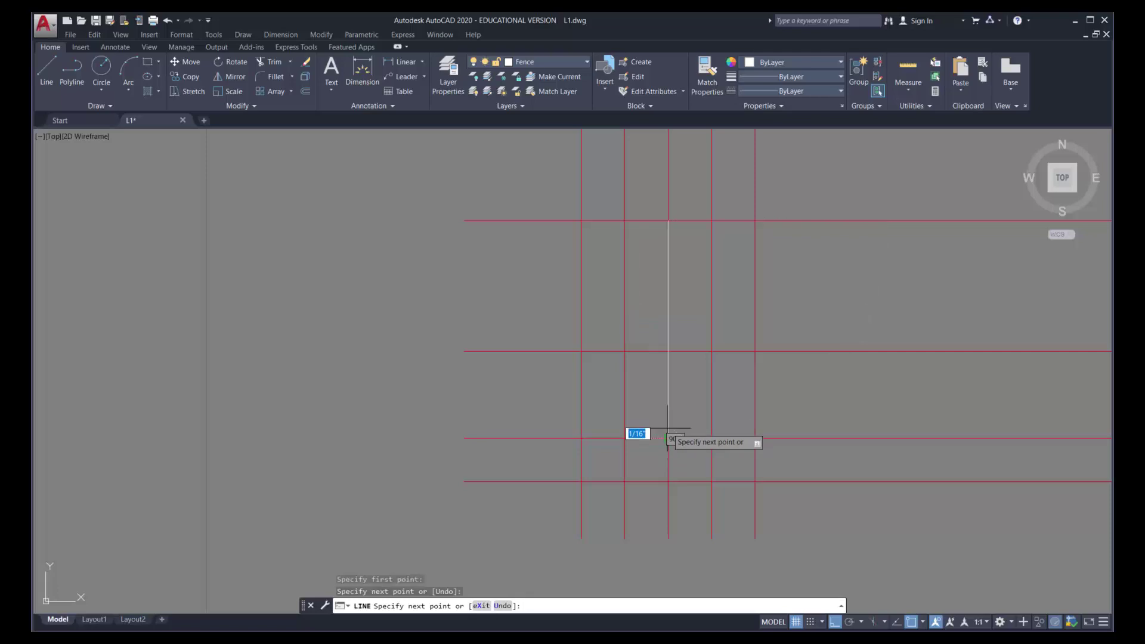
{"action": "key", "text": "Return"}
Draw a horizontal line from the leftmost to the rightmost vertical construction line, along the second-highest horizontal construction line
{"action": "key", "text": "Return"}
{"action": "left_click", "coordinate": [582, 351]}
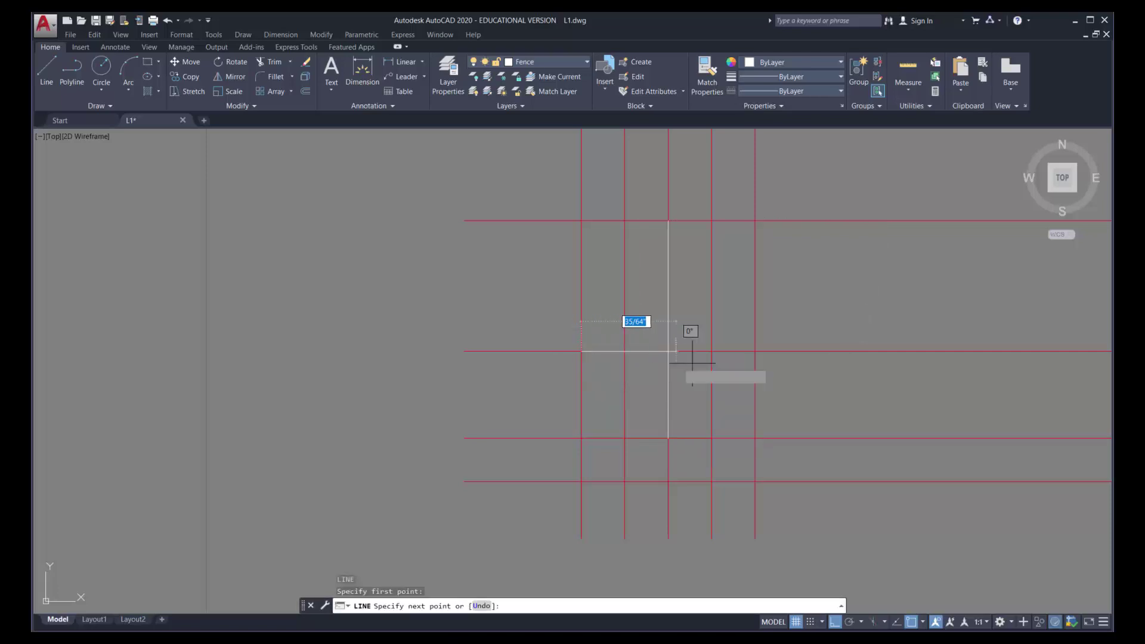
{"action": "left_click", "coordinate": [754, 351]}
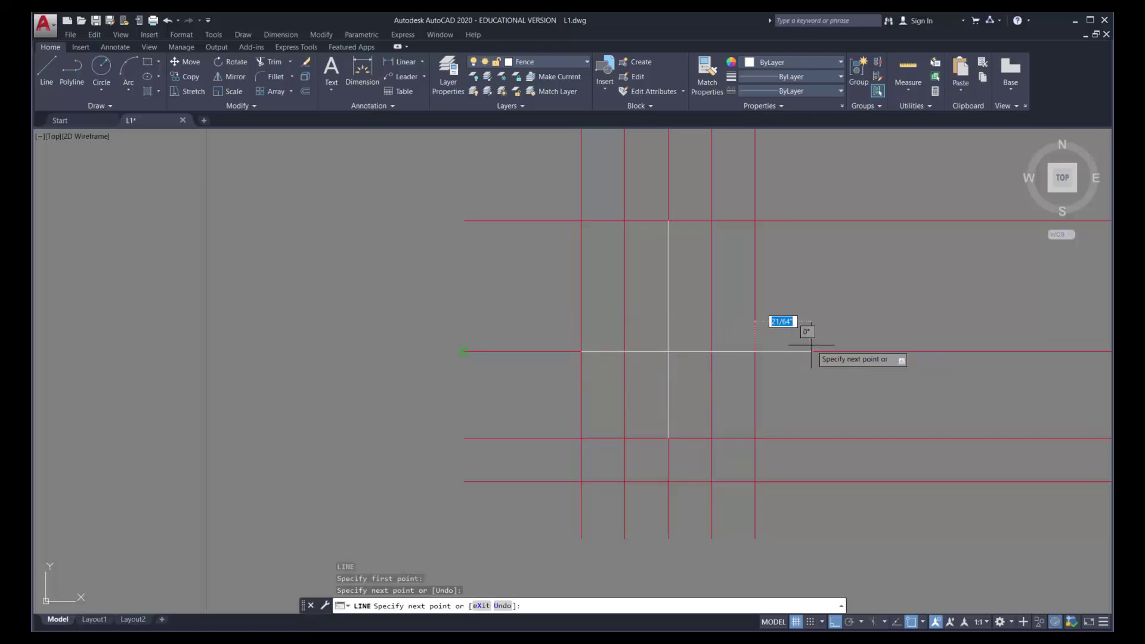
{"action": "key", "text": "Return"}
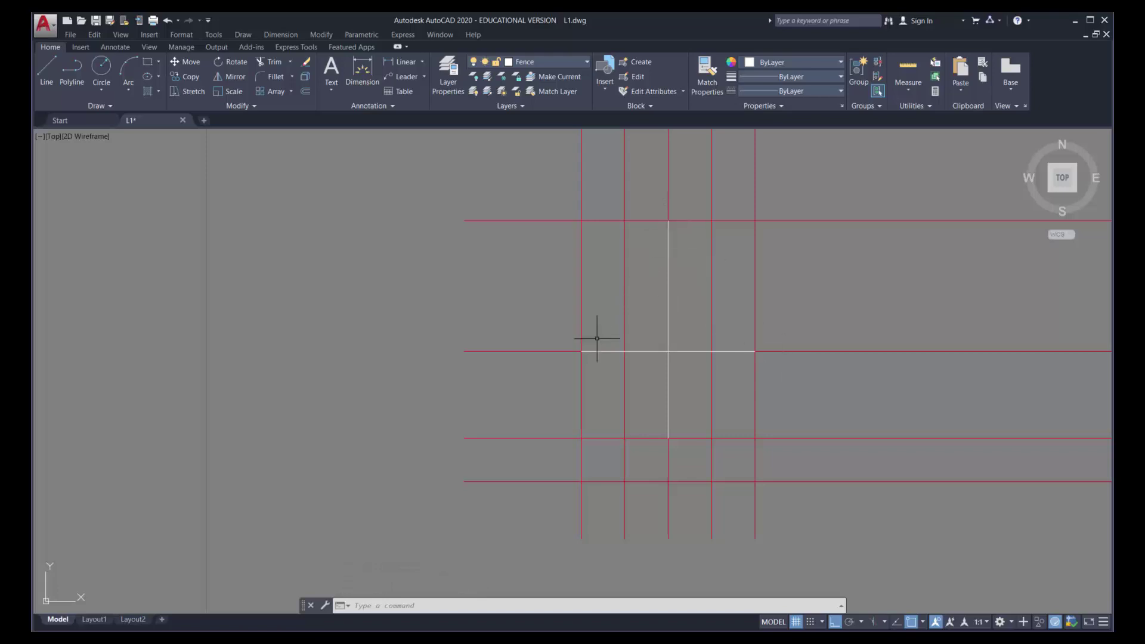
Draw a Start, End, Radius arc from the horizontal line's left end to the vertical line's upper end with radius 1"
{"action": "left_click", "coordinate": [129, 91]}
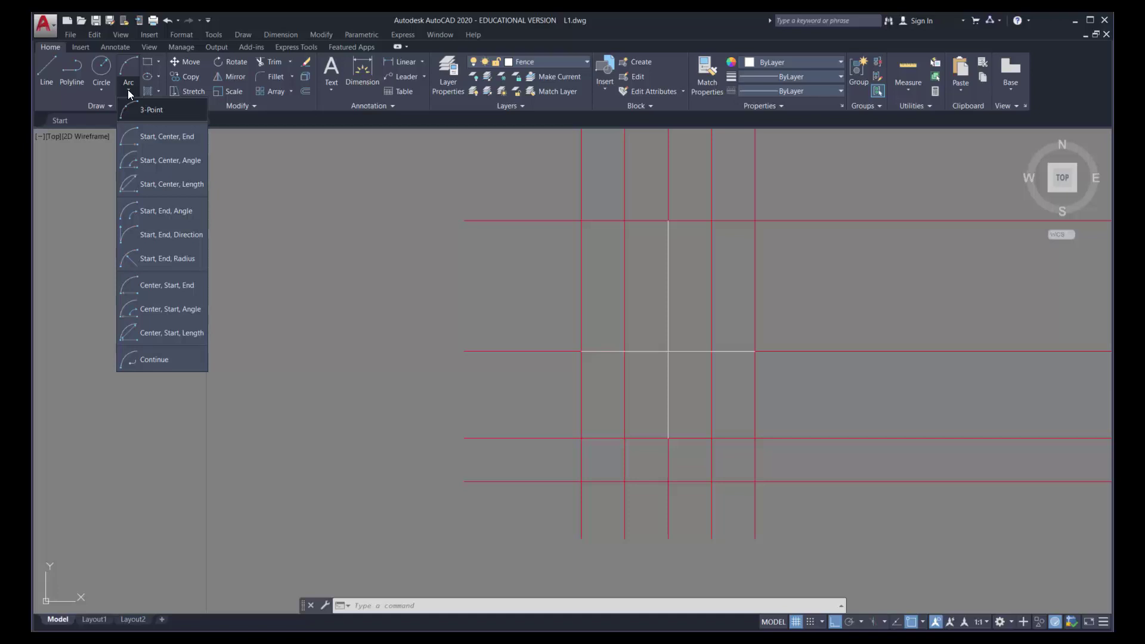
{"action": "left_click", "coordinate": [154, 259]}
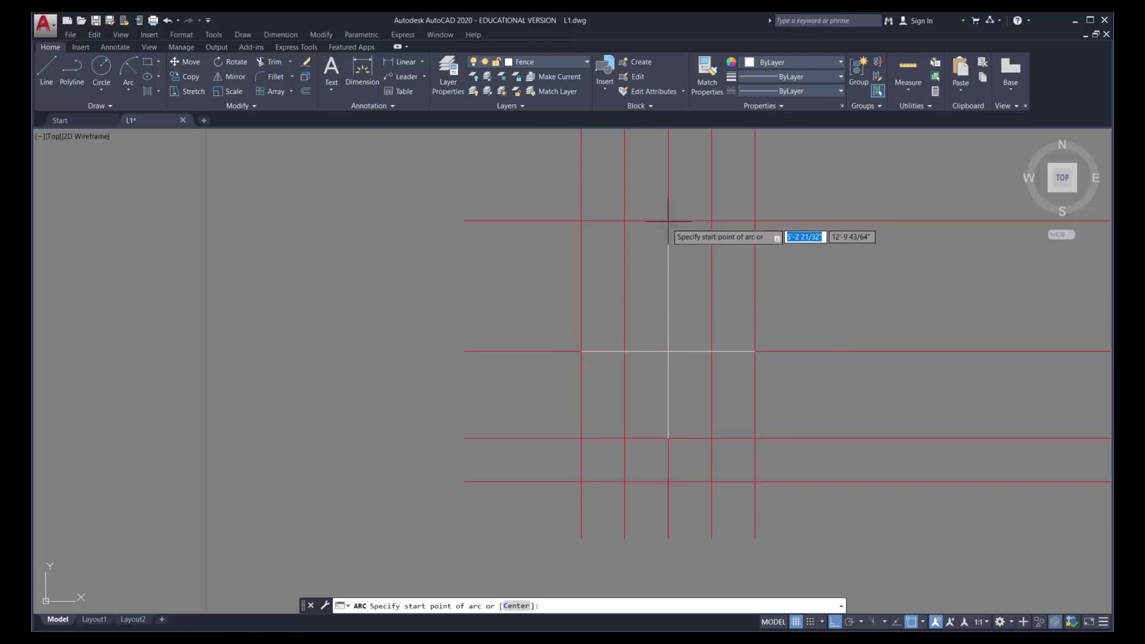
{"action": "left_click", "coordinate": [581, 351]}
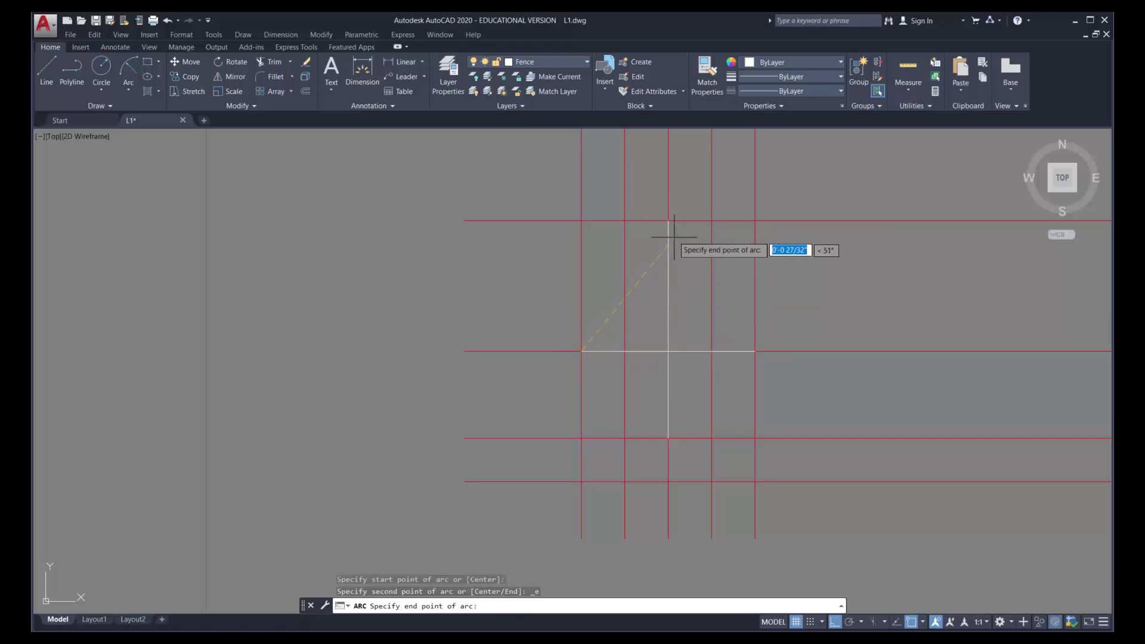
{"action": "left_click", "coordinate": [667, 220]}
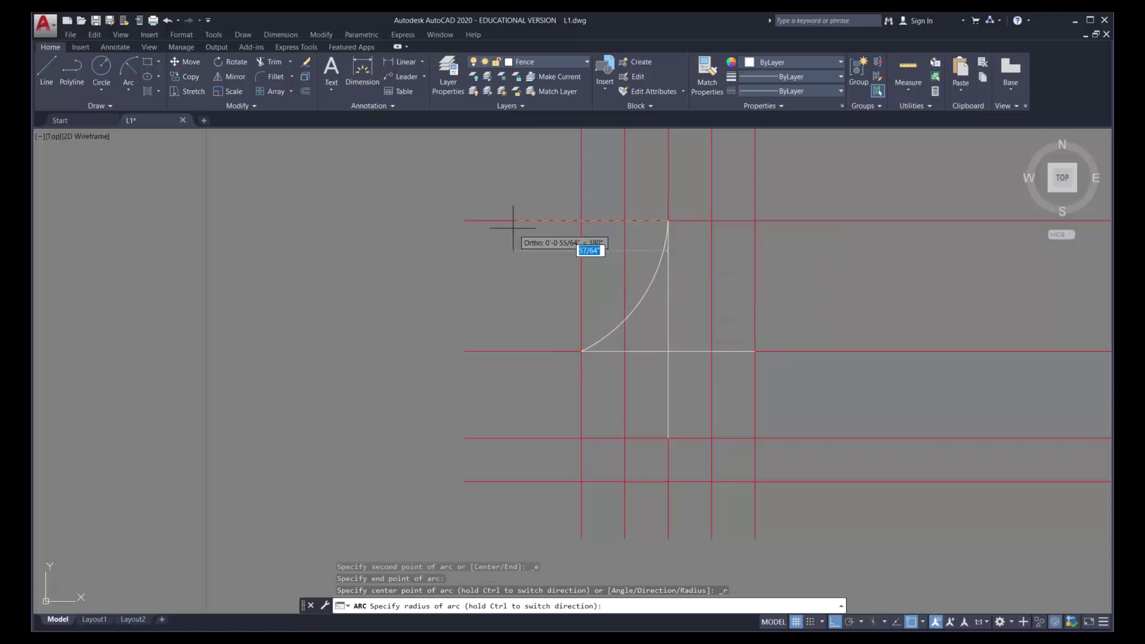
{"action": "type", "text": "1"}
{"action": "key", "text": "Return"}
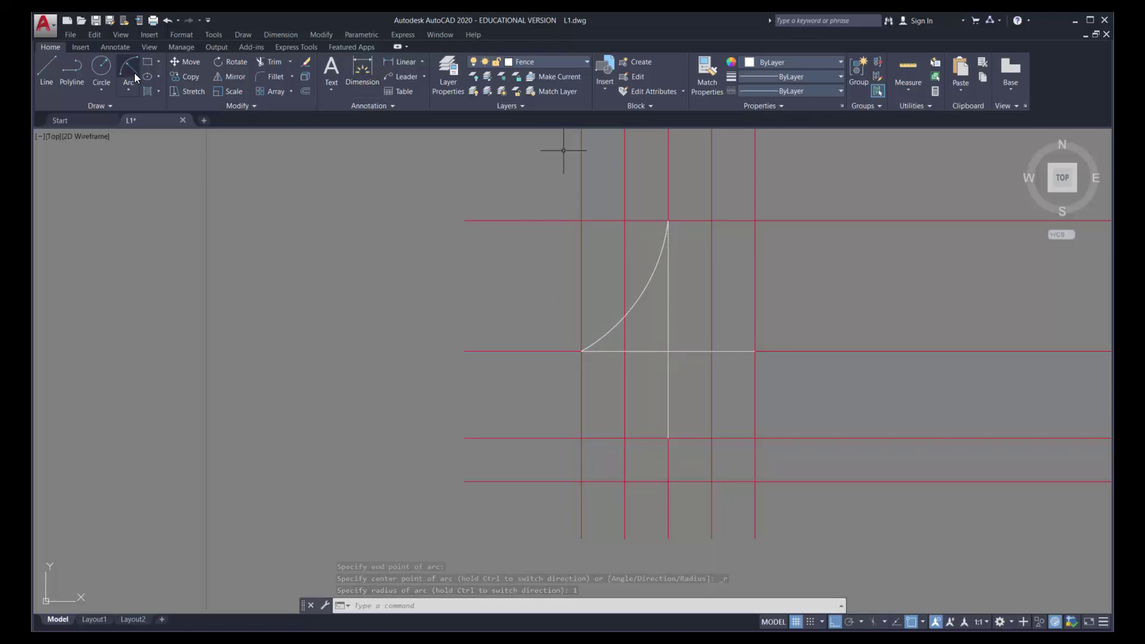
Draw a Start, End, Radius arc from the vertical line's upper end to the horizontal line's right end with radius 1"
{"action": "left_click", "coordinate": [128, 87]}
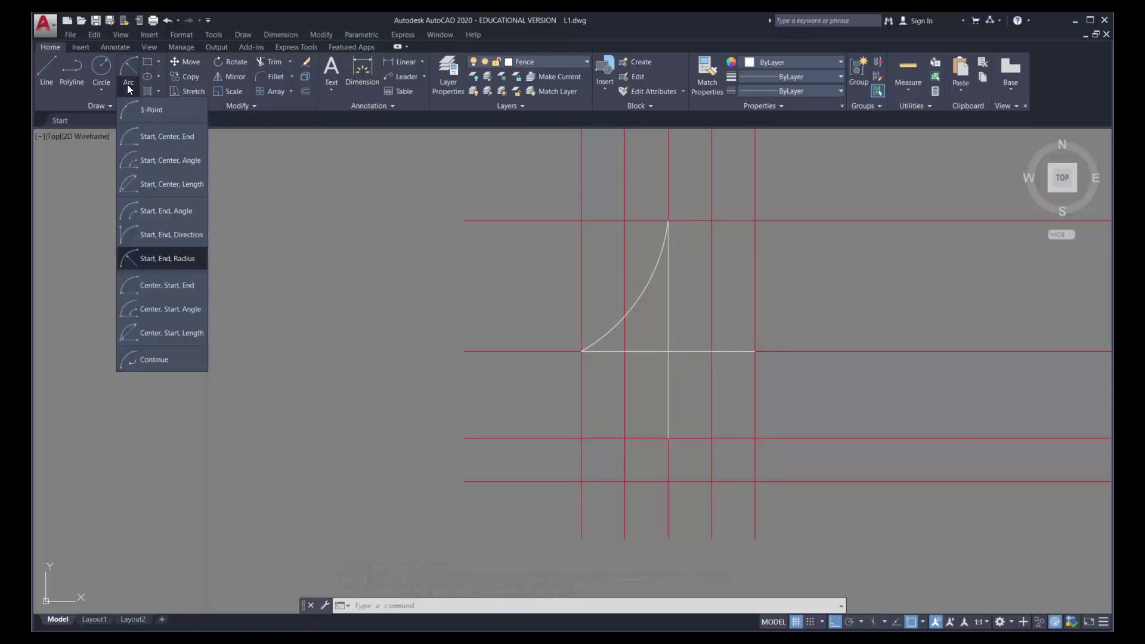
{"action": "left_click", "coordinate": [156, 260]}
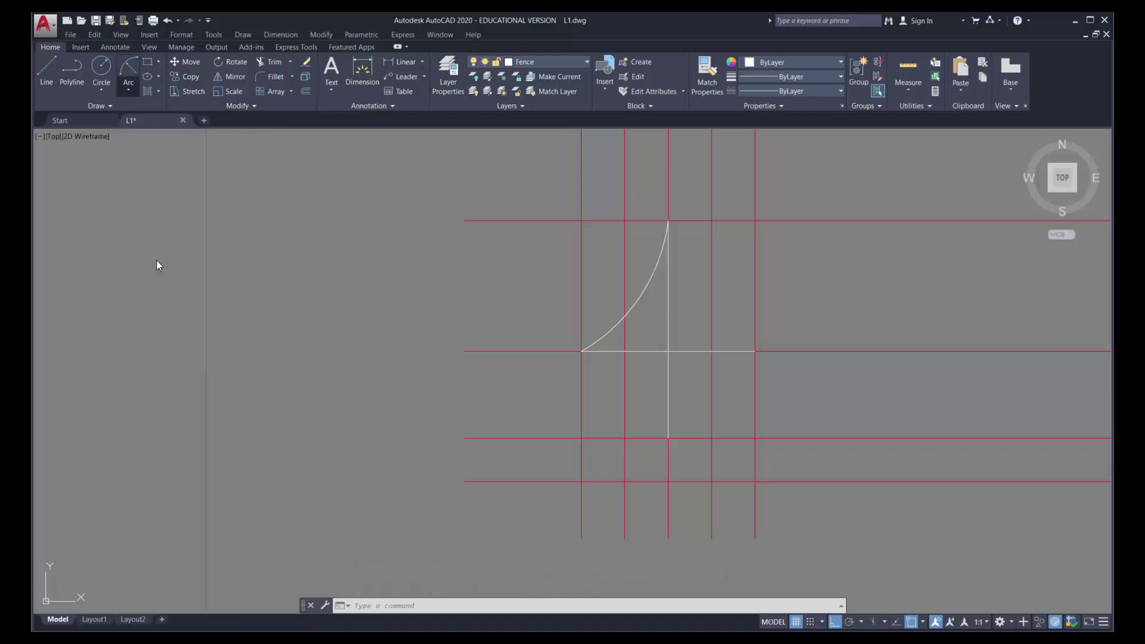
{"action": "left_click", "coordinate": [668, 221]}
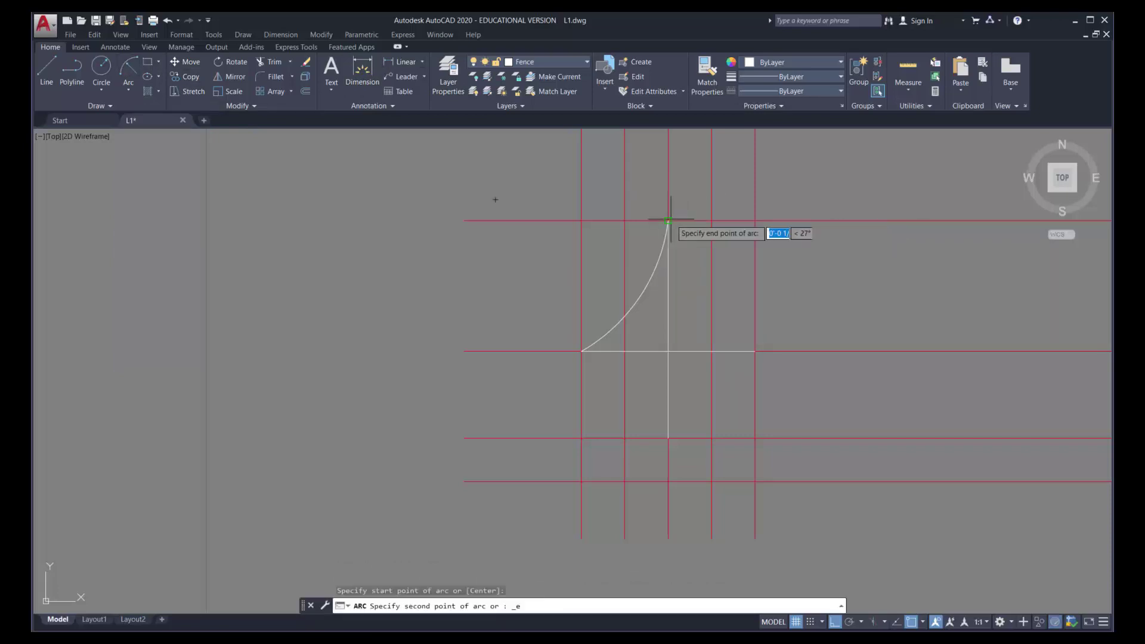
{"action": "left_click", "coordinate": [755, 351]}
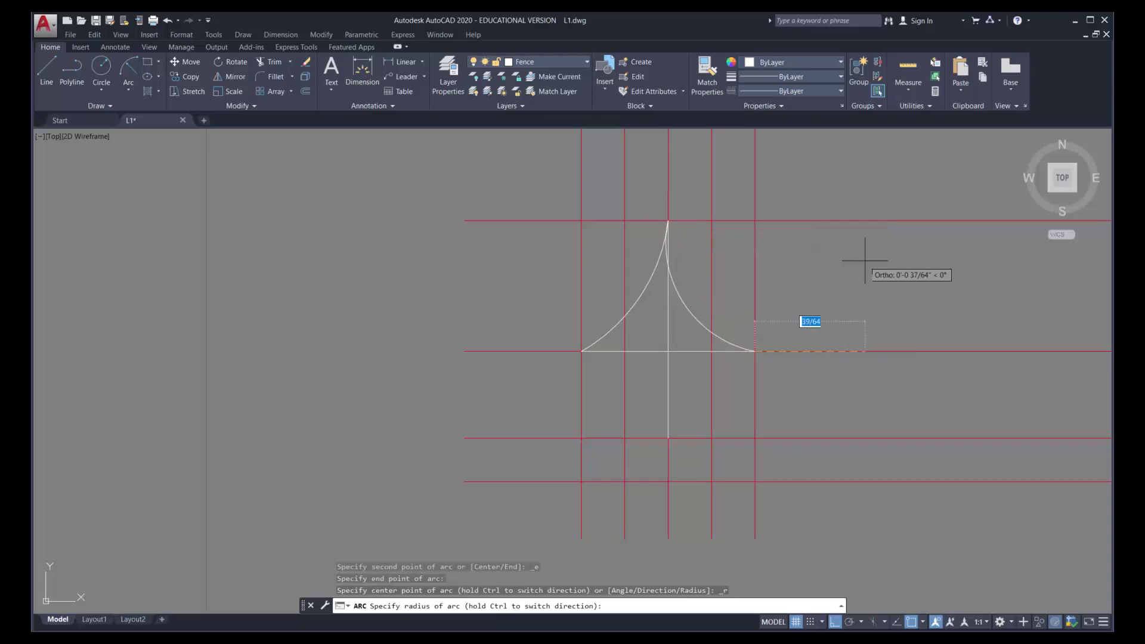
{"action": "type", "text": "1"}
{"action": "key", "text": "Return"}
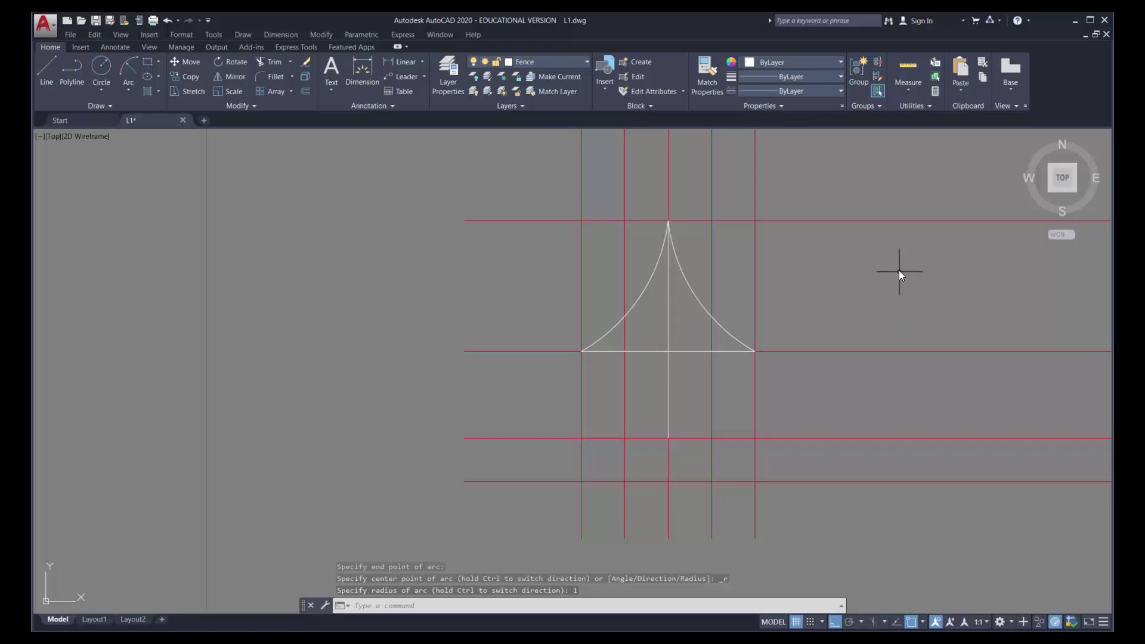
{"action": "key", "text": "Return"}
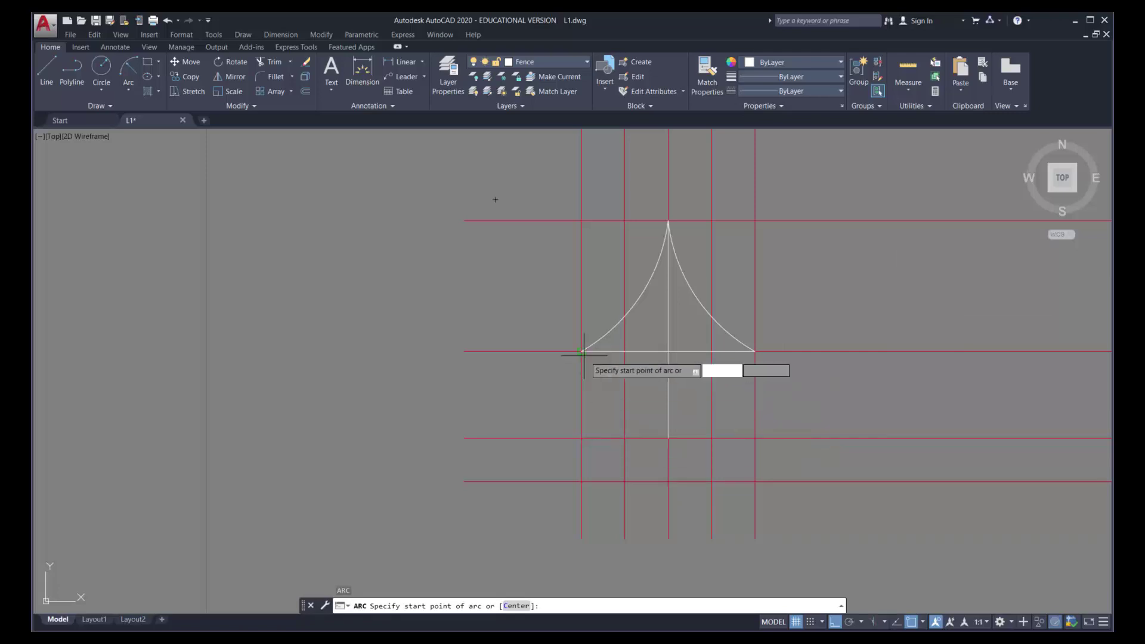
{"action": "key", "text": "Escape"}
{"action": "left_click", "coordinate": [131, 66]}
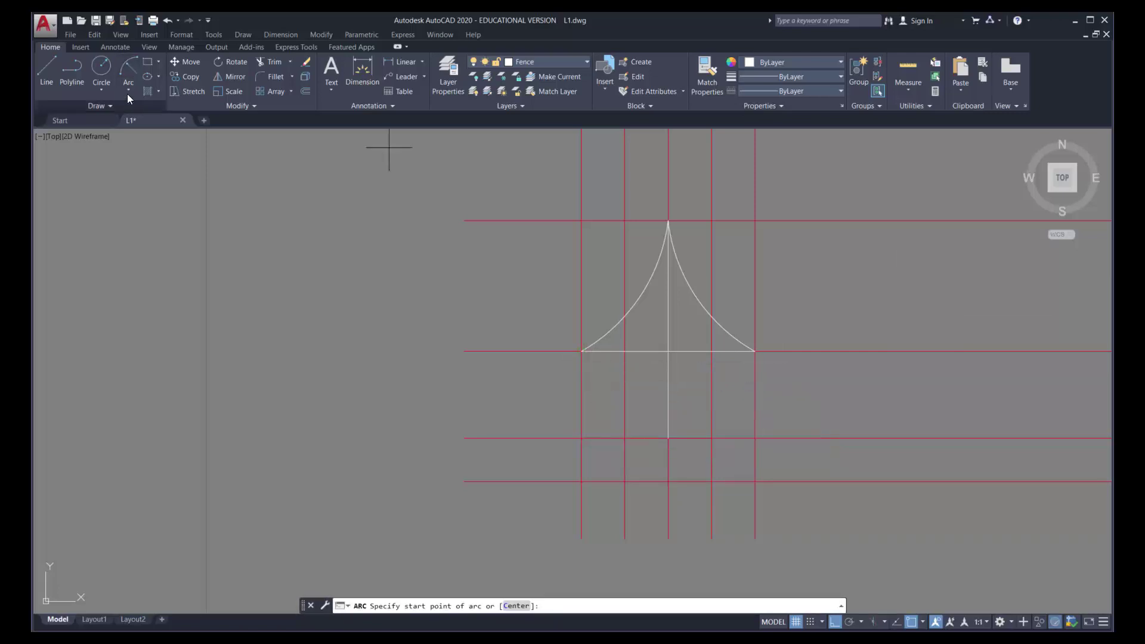
Draw a 1" radius arc from the intersection of the second vertical and second-lowest horizontal construction lines to the horizontal line's left end
{"action": "left_click", "coordinate": [129, 90]}
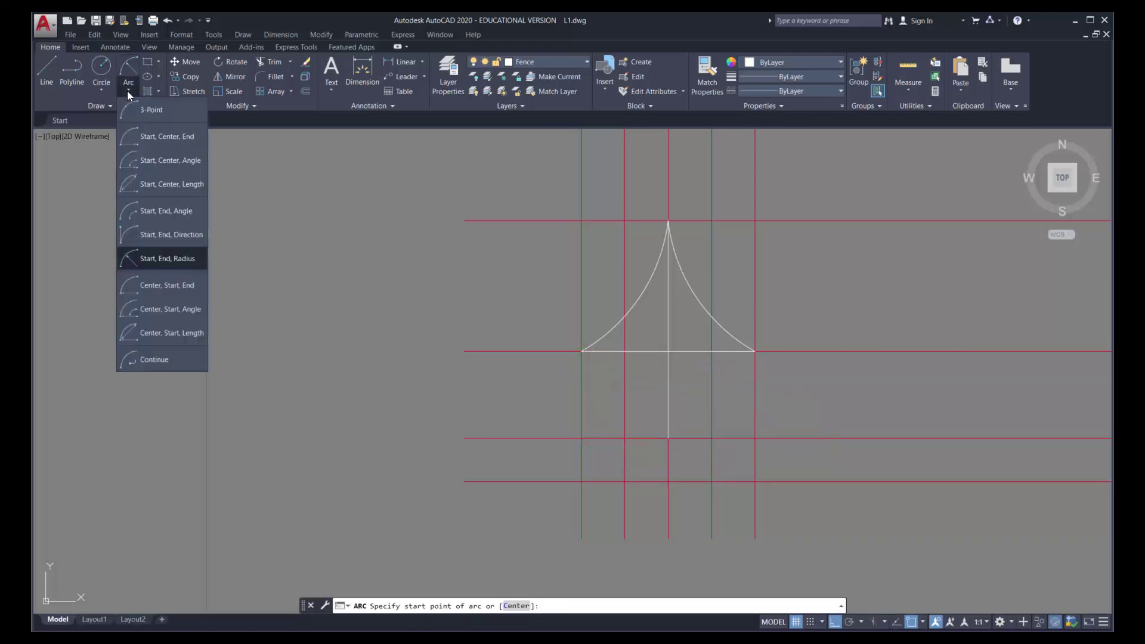
{"action": "left_click", "coordinate": [152, 260]}
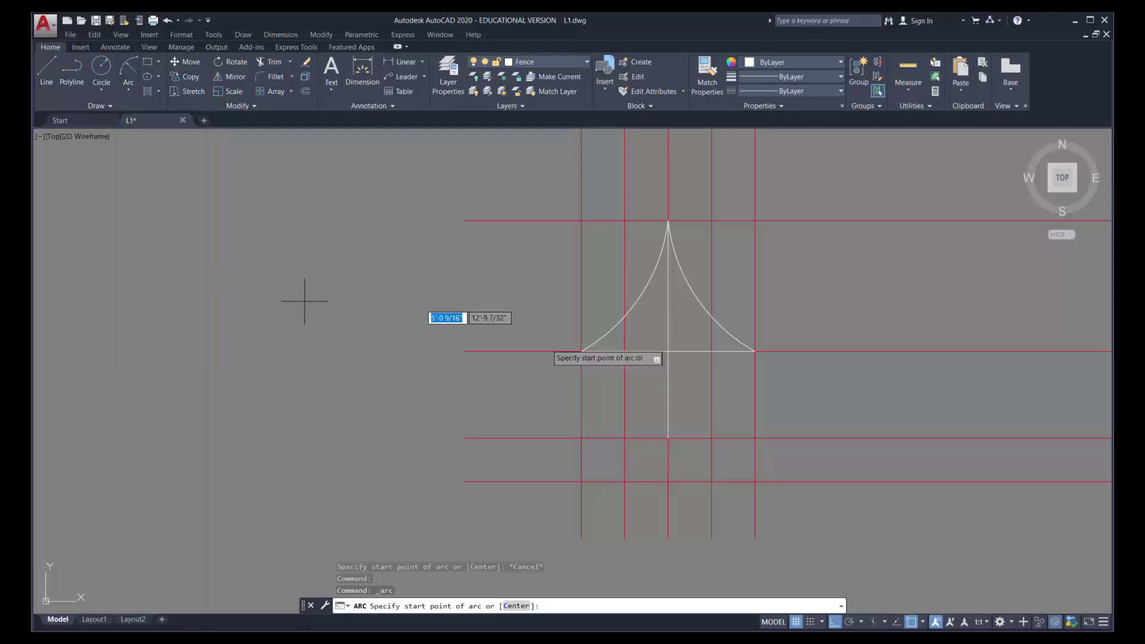
{"action": "left_click", "coordinate": [625, 438]}
{"action": "left_click", "coordinate": [582, 351]}
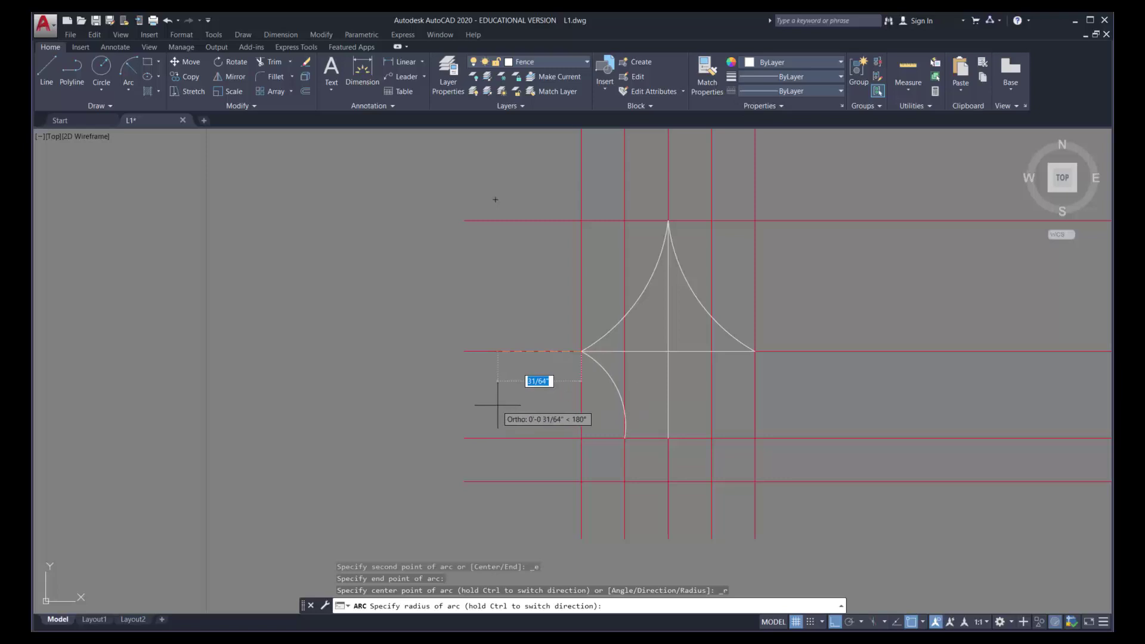
{"action": "type", "text": "1"}
{"action": "key", "text": "Return"}
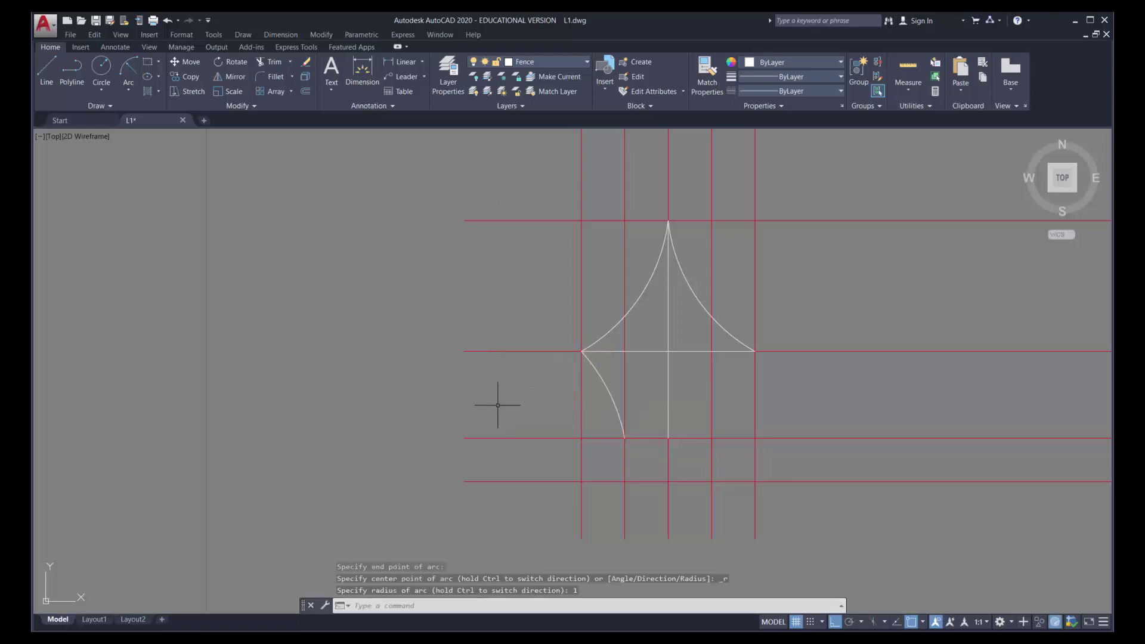
Try a three-point arc downward from the horizontal line's right end, entering 1 for its end point, and delete it
{"action": "key", "text": "Return"}
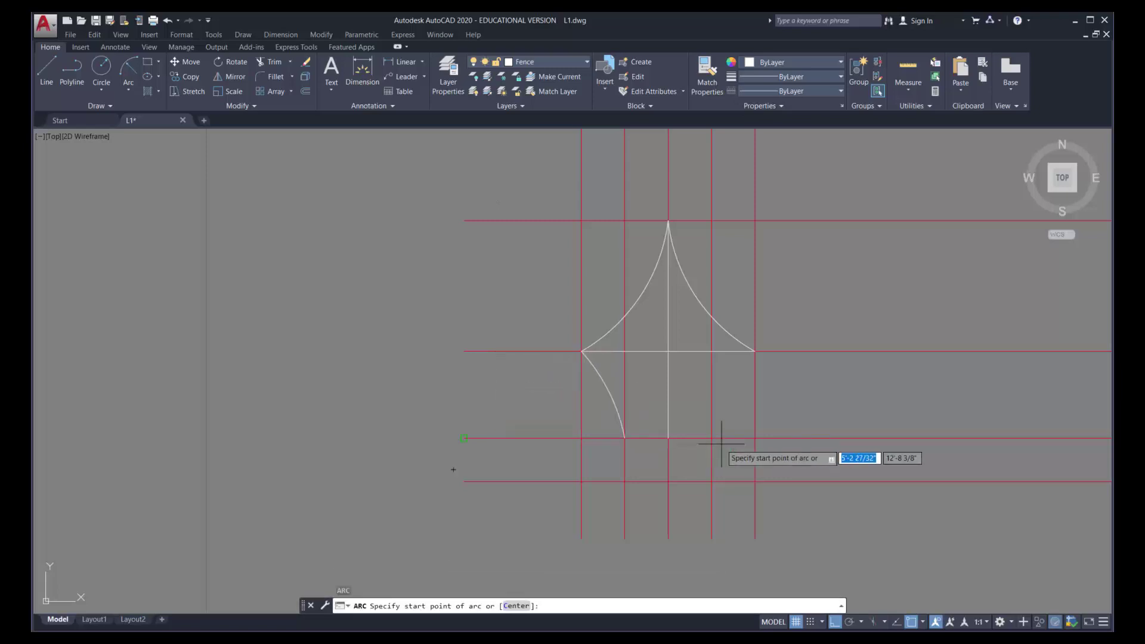
{"action": "left_click", "coordinate": [756, 352]}
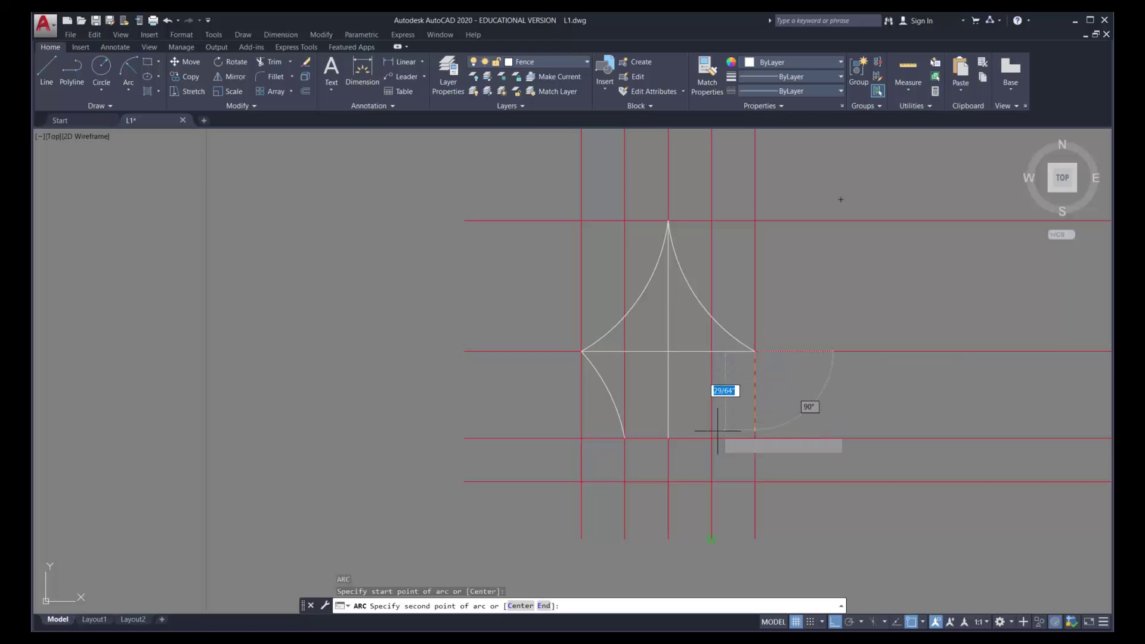
{"action": "left_click", "coordinate": [746, 461]}
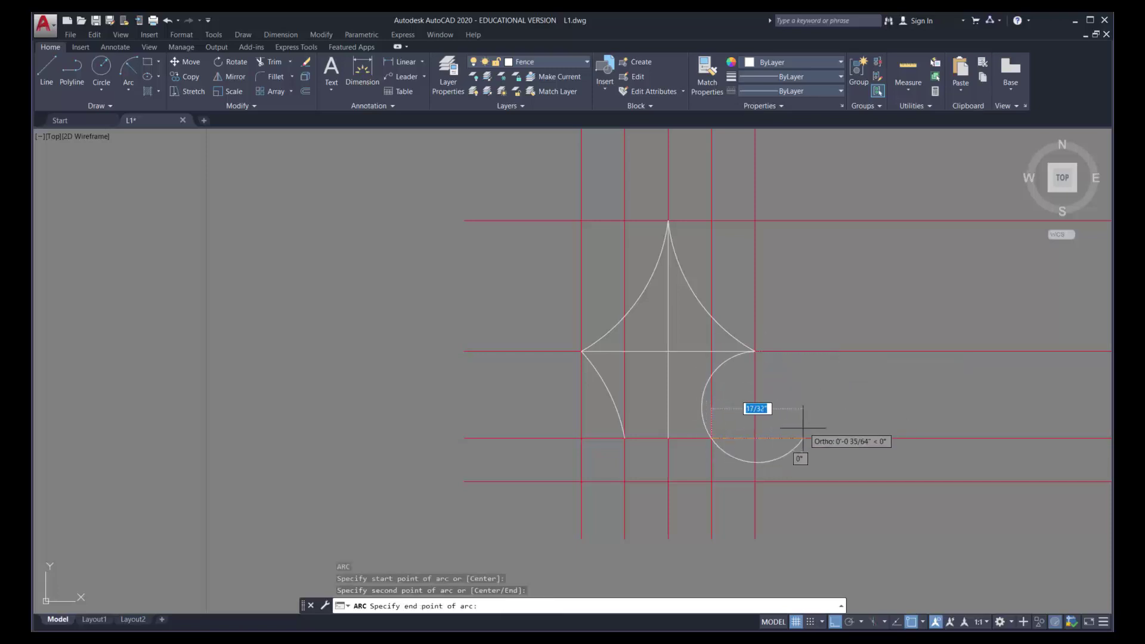
{"action": "type", "text": "1"}
{"action": "key", "text": "Return"}
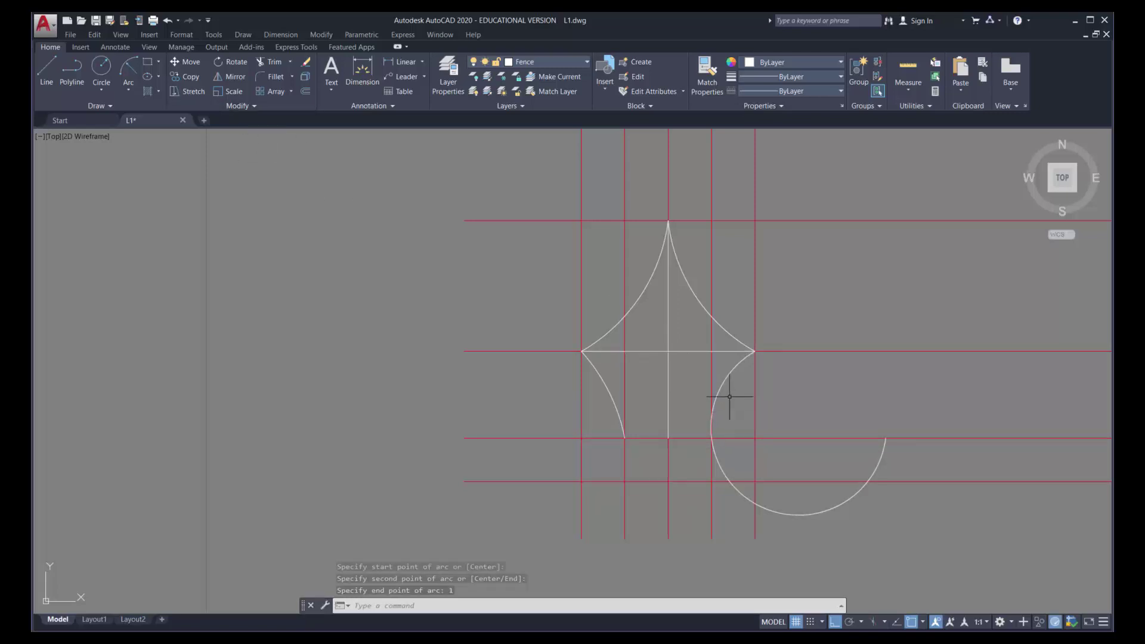
{"action": "left_click", "coordinate": [725, 380]}
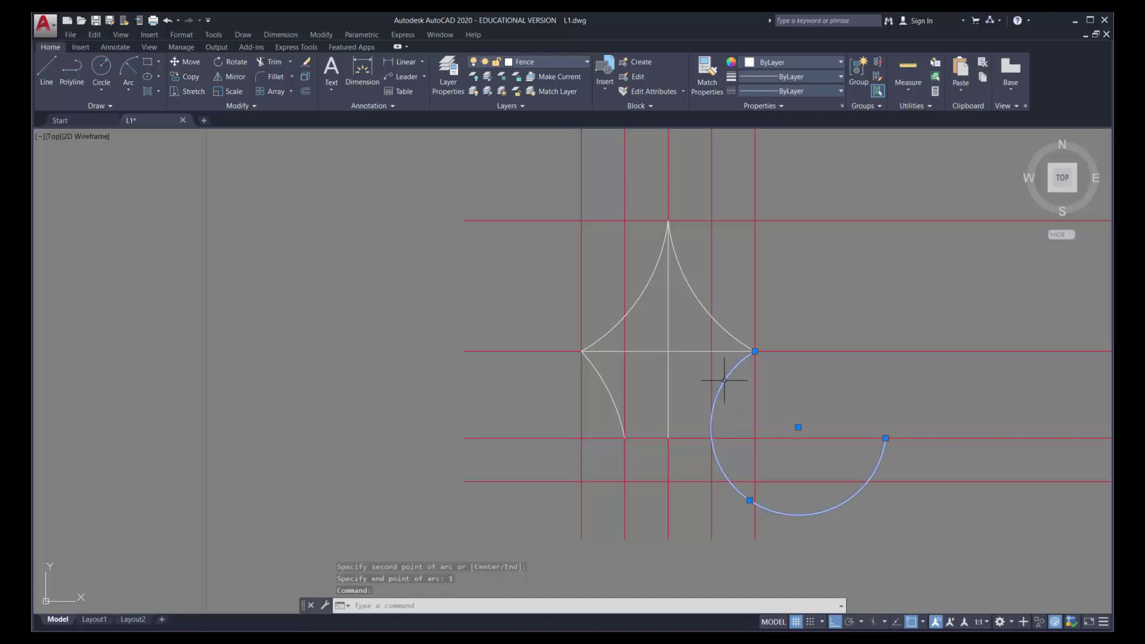
{"action": "key", "text": "Delete"}
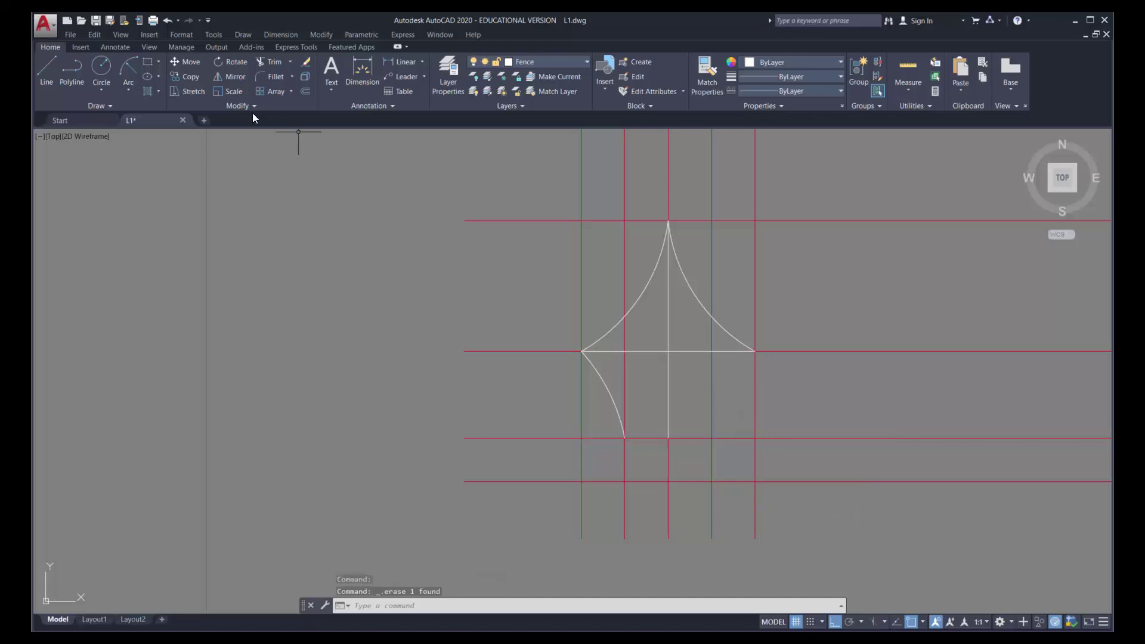
Draw a Start, End, Radius arc from the horizontal line's right end to the fourth vertical and second-lowest horizontal construction lines' intersection, radius 1"
{"action": "left_click", "coordinate": [131, 83]}
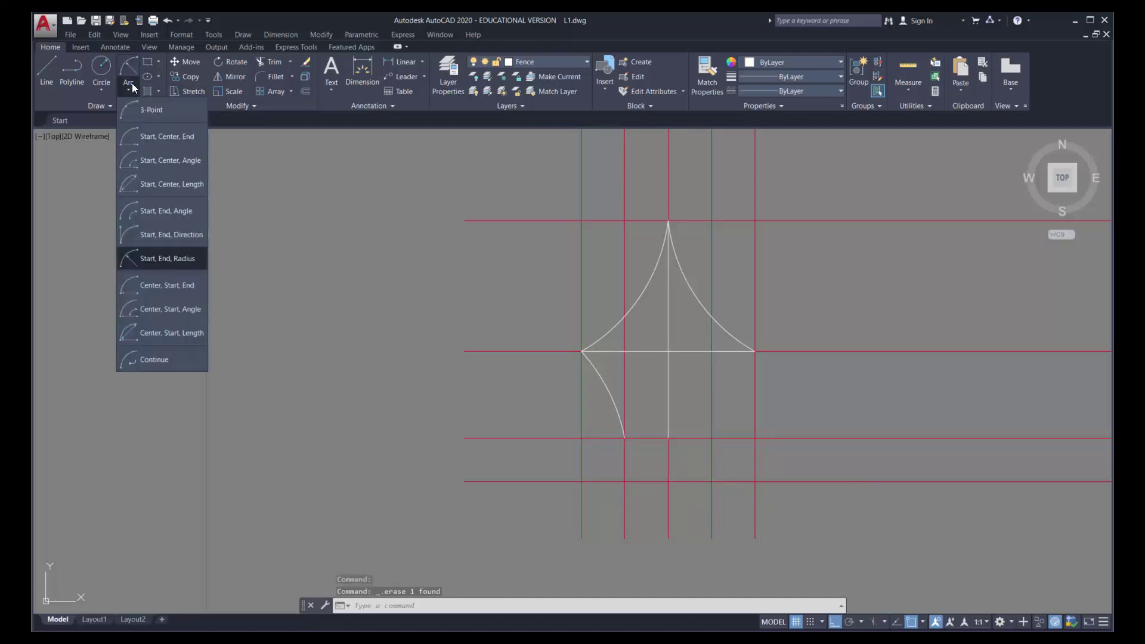
{"action": "left_click", "coordinate": [167, 262]}
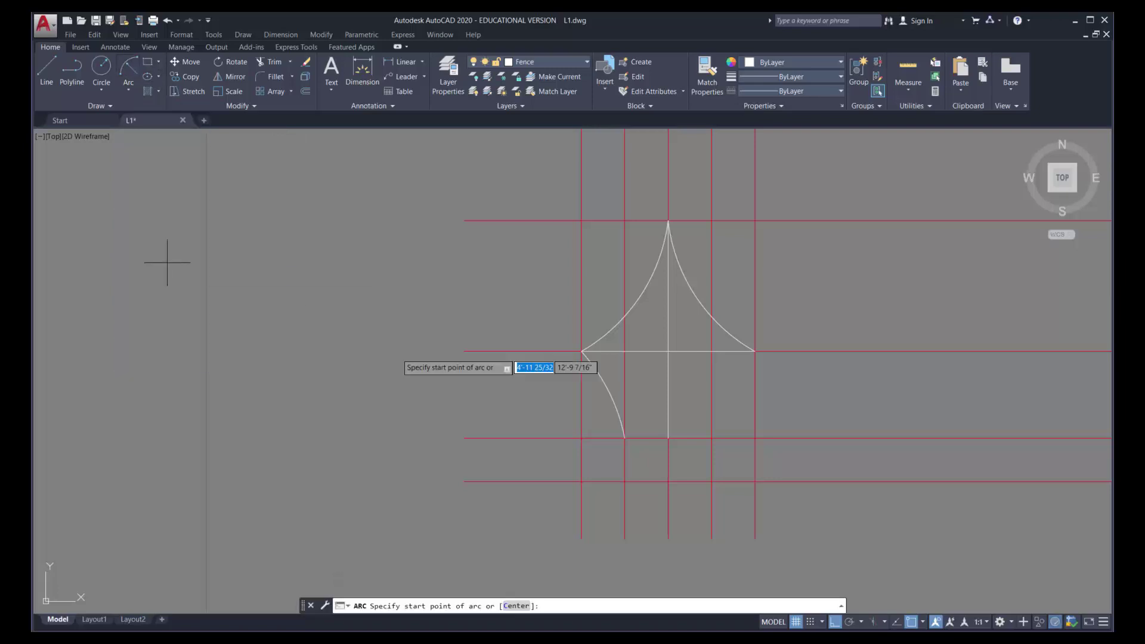
{"action": "left_click", "coordinate": [755, 351]}
{"action": "left_click", "coordinate": [712, 439]}
{"action": "type", "text": "1"}
{"action": "key", "text": "Return"}
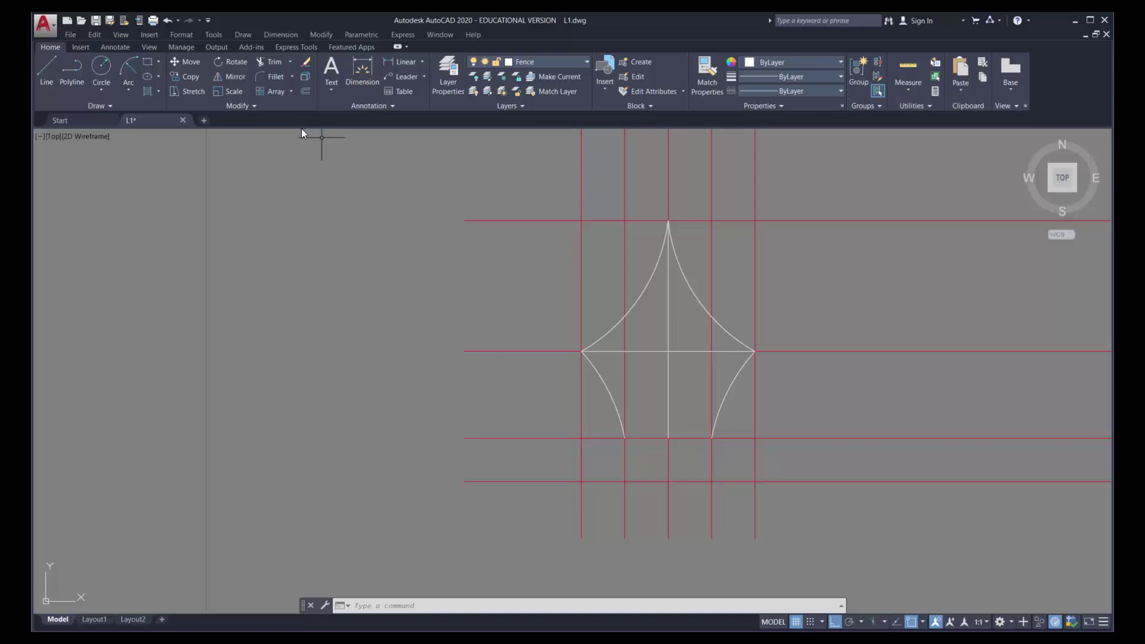
Offset the second and fourth vertical construction lines outward by 1/16", away from the ornament's center line
{"action": "left_click", "coordinate": [304, 91]}
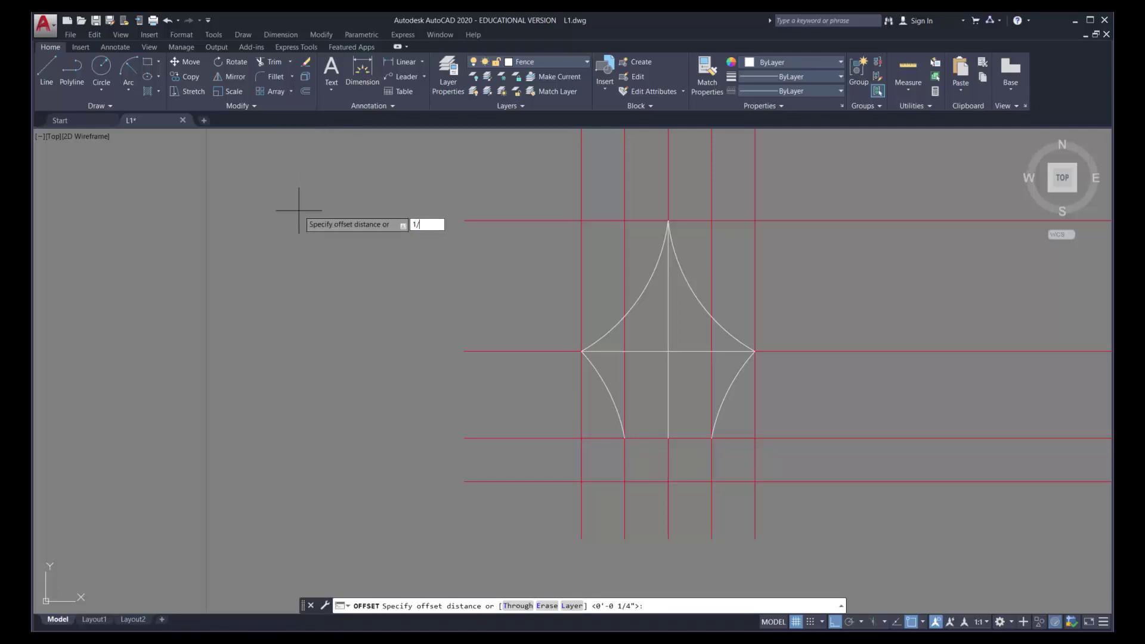
{"action": "type", "text": "1/16"}
{"action": "key", "text": "Return"}
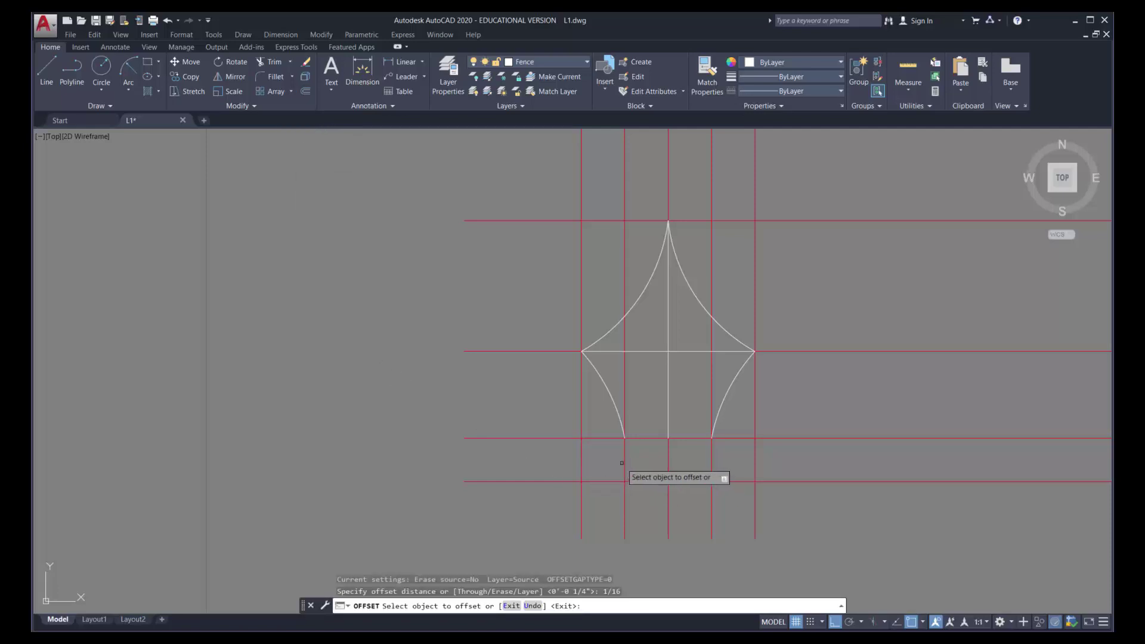
{"action": "left_click", "coordinate": [620, 461]}
{"action": "left_click", "coordinate": [615, 461]}
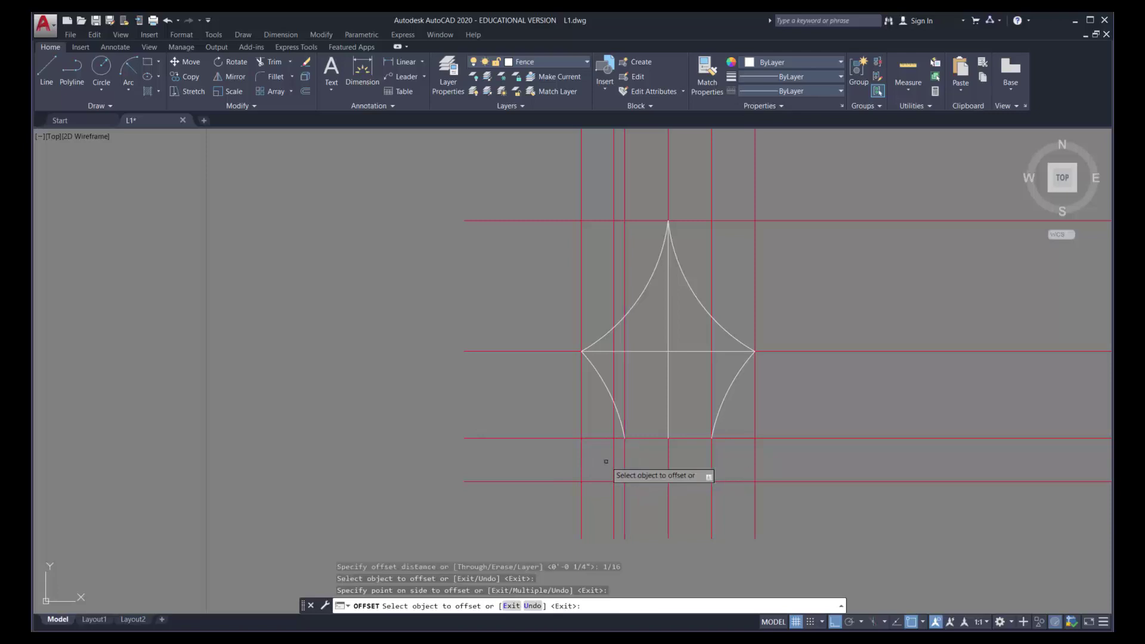
{"action": "left_click", "coordinate": [711, 461]}
{"action": "left_click", "coordinate": [728, 469]}
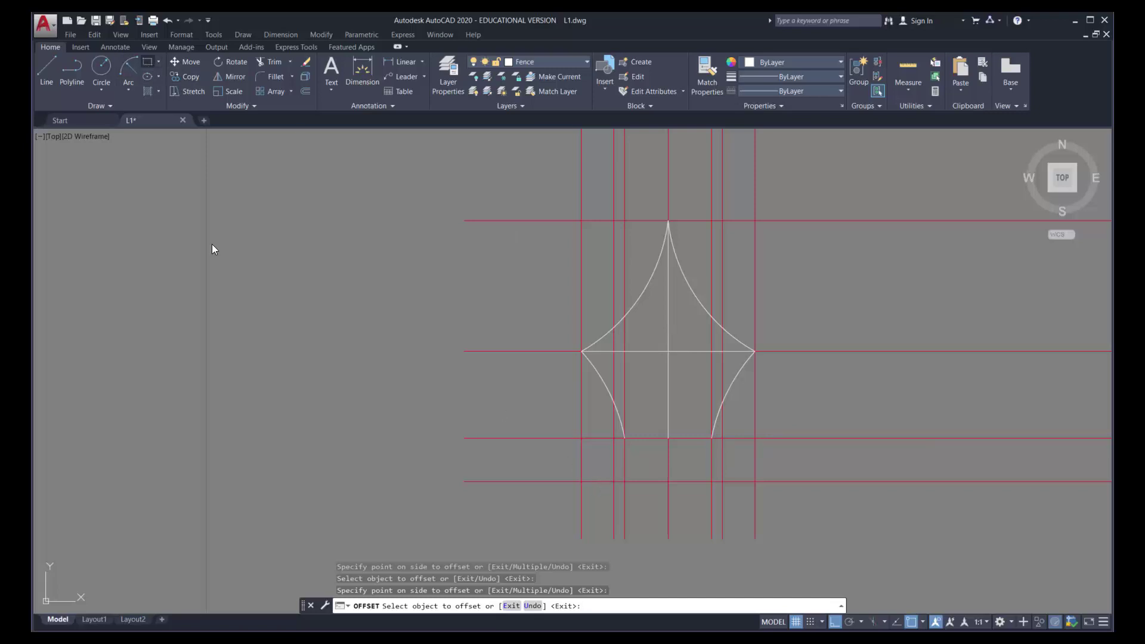
Draw the ornament's base rectangle between the two 1/16" offset lines, spanning the two lowest horizontal construction lines
{"action": "left_click", "coordinate": [150, 62]}
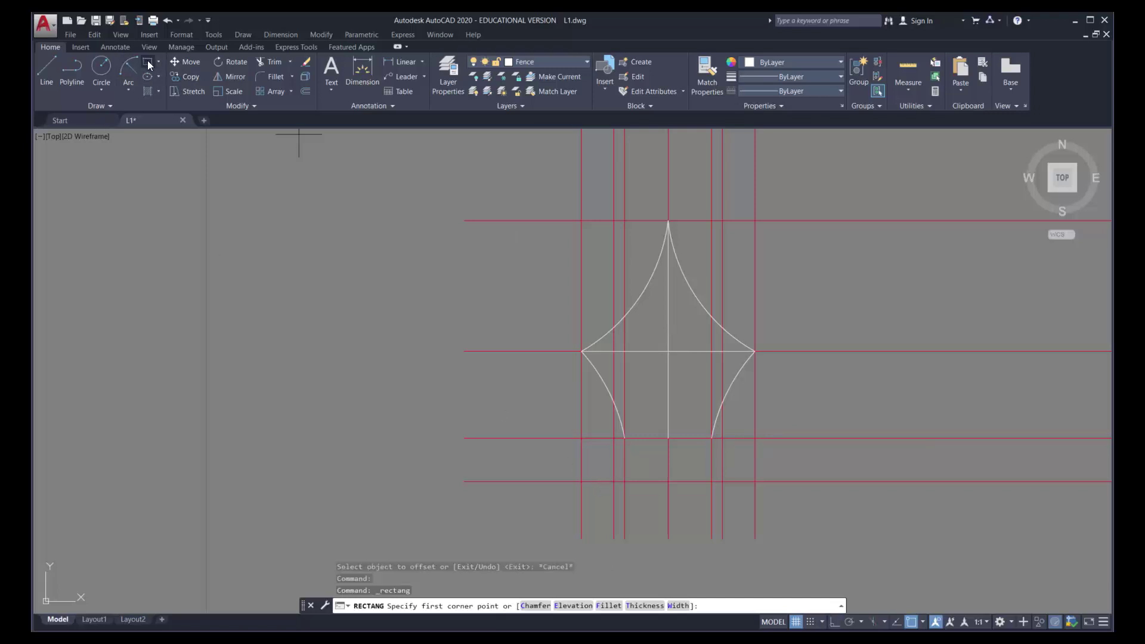
{"action": "left_click", "coordinate": [614, 482]}
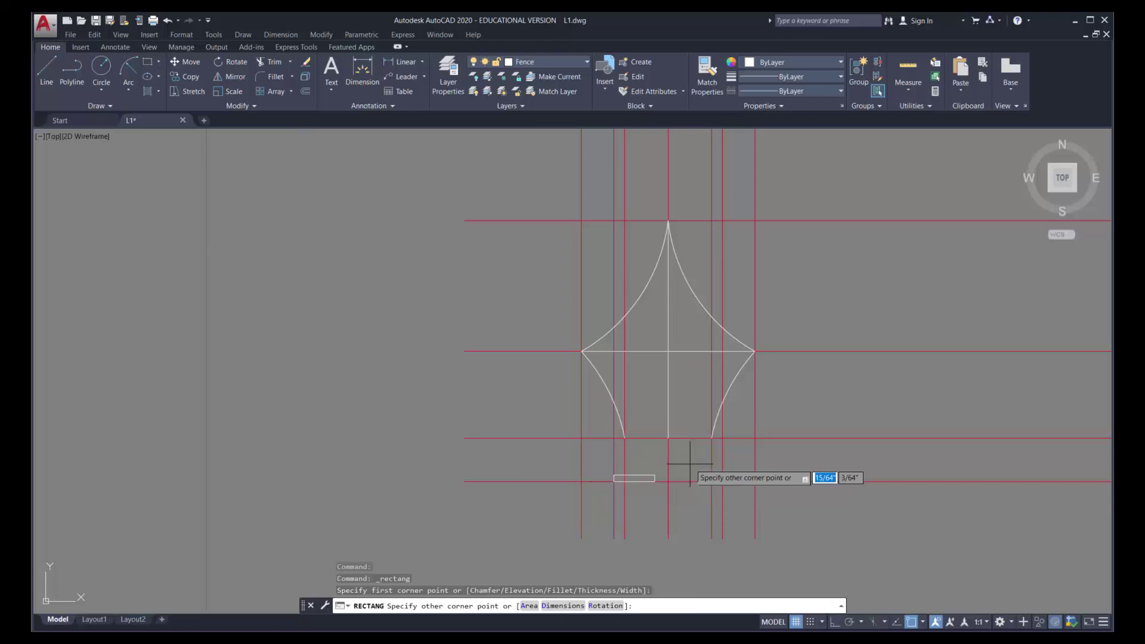
{"action": "left_click", "coordinate": [723, 438]}
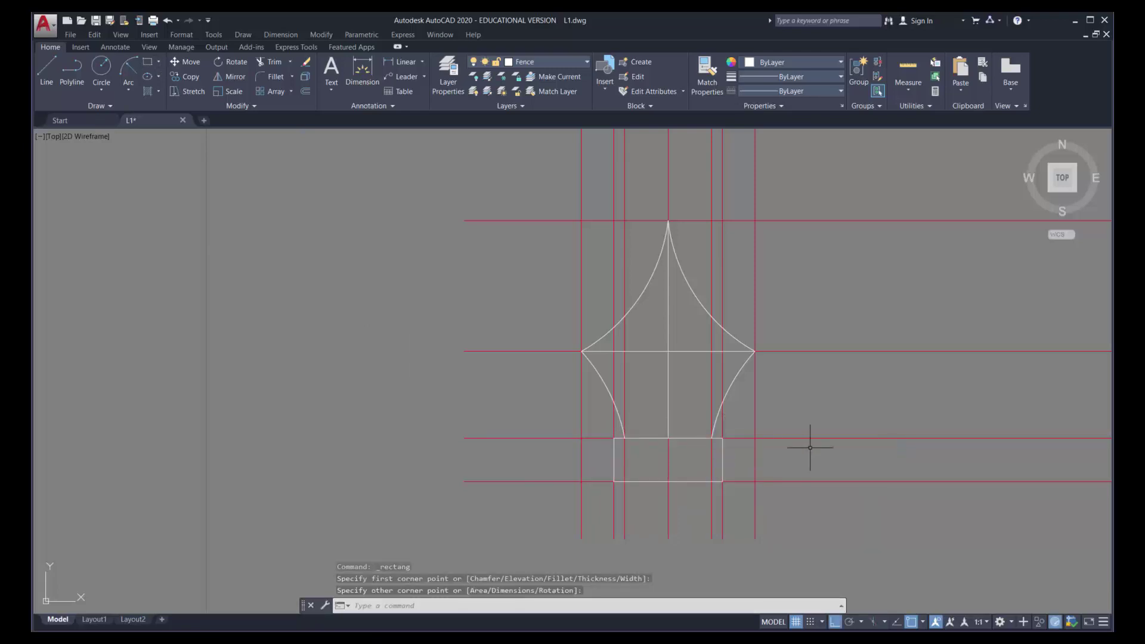
{"action": "key", "text": "Return"}
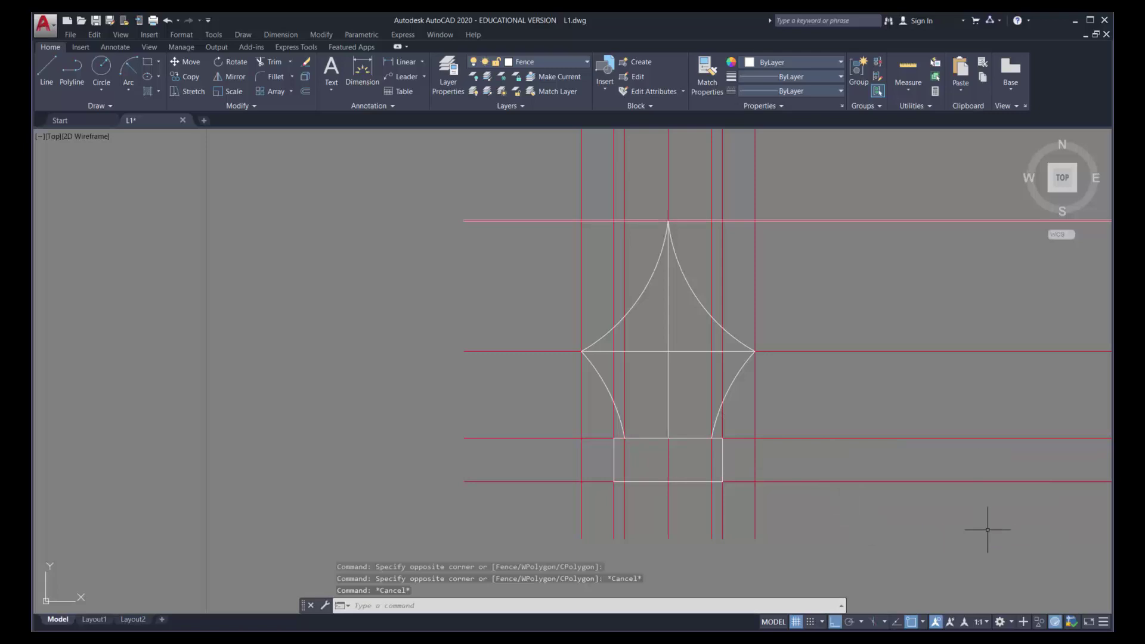
Delete all the red horizontal and vertical construction lines around the ornament
{"action": "left_click", "coordinate": [915, 525]}
{"action": "left_click", "coordinate": [793, 186]}
{"action": "left_click", "coordinate": [774, 197]}
{"action": "left_click", "coordinate": [551, 148]}
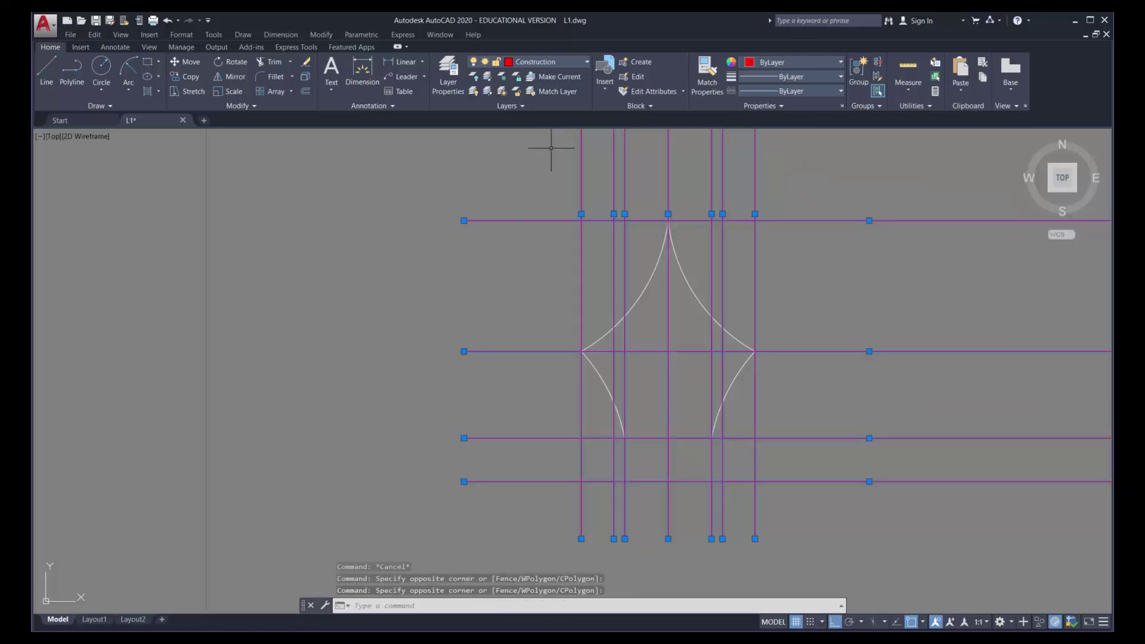
{"action": "key", "text": "Delete"}
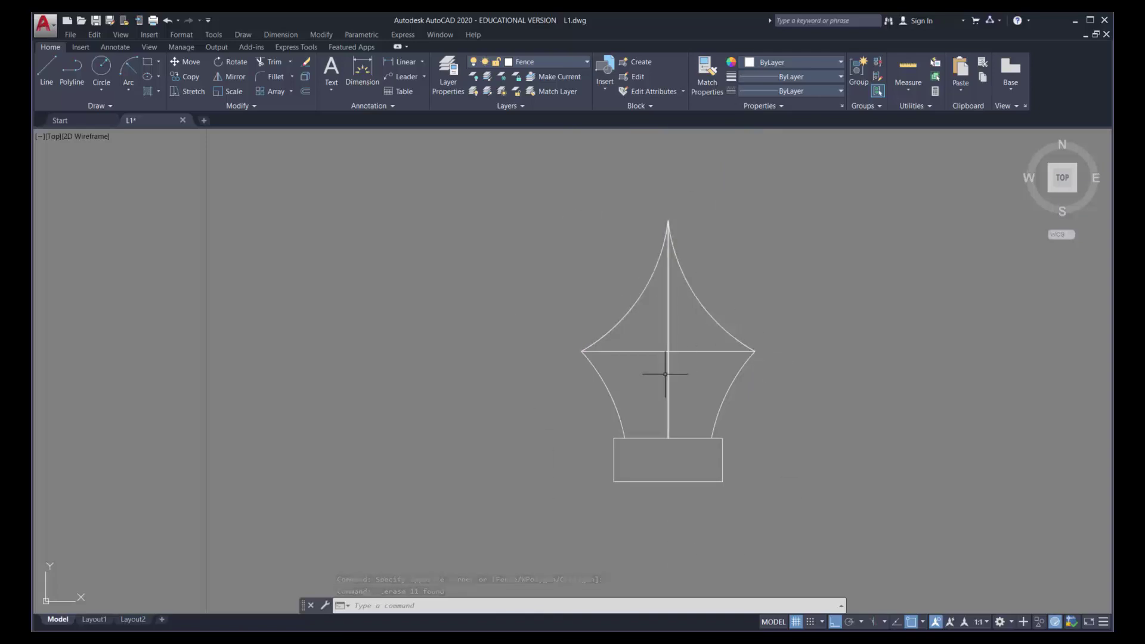
Group the ornament's lines, arcs and base rectangle, and select the group as one object
{"action": "left_click", "coordinate": [541, 197]}
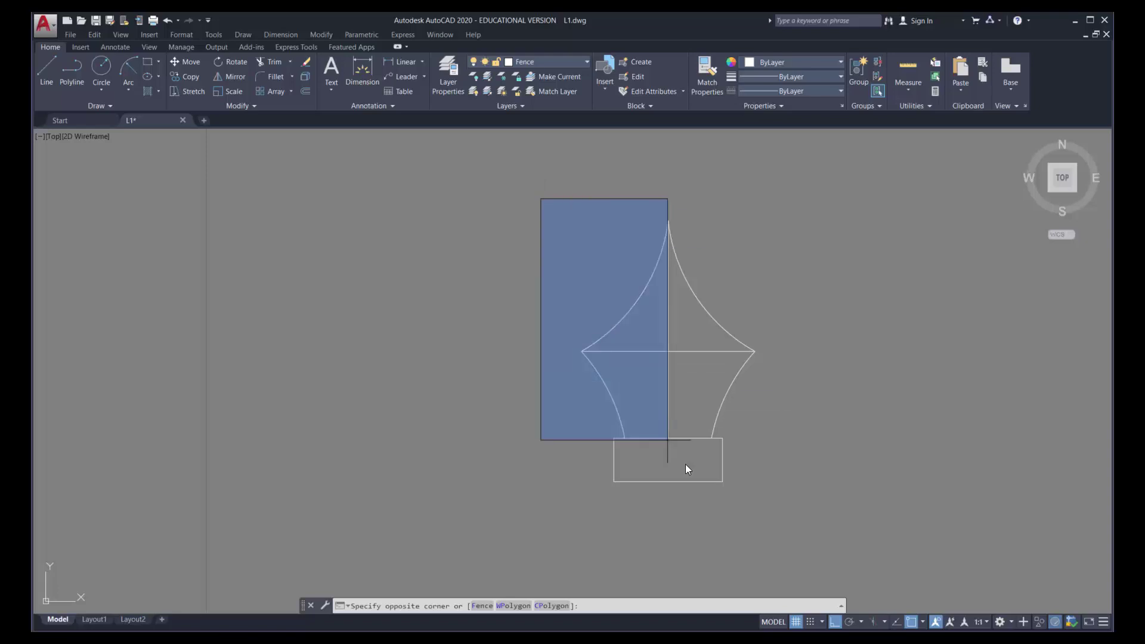
{"action": "left_click", "coordinate": [809, 511]}
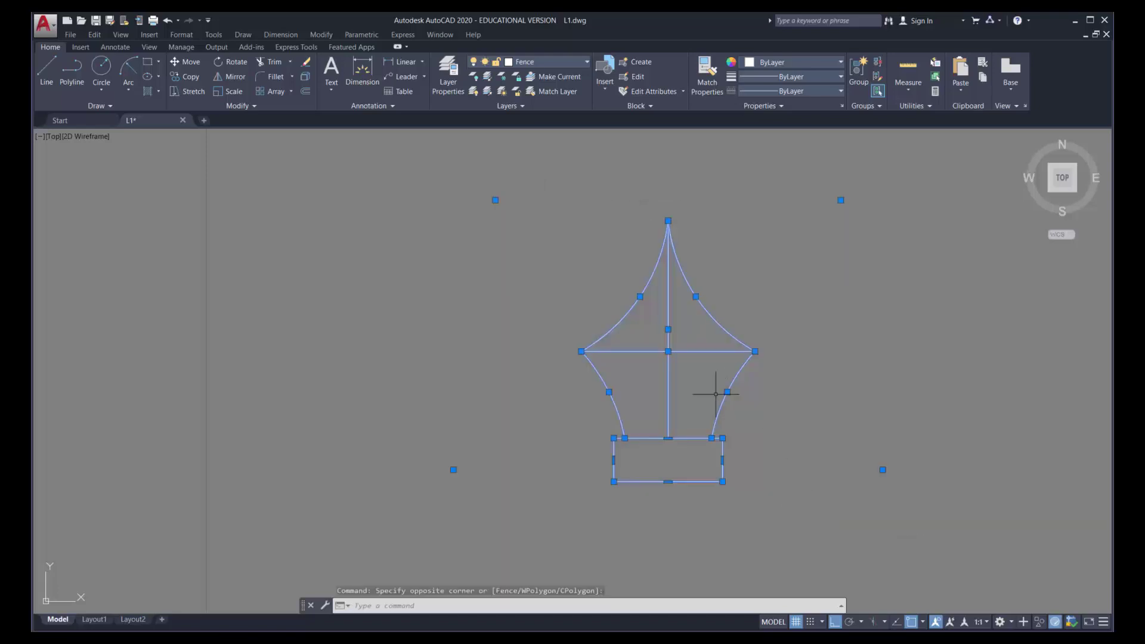
{"action": "right_click", "coordinate": [756, 352]}
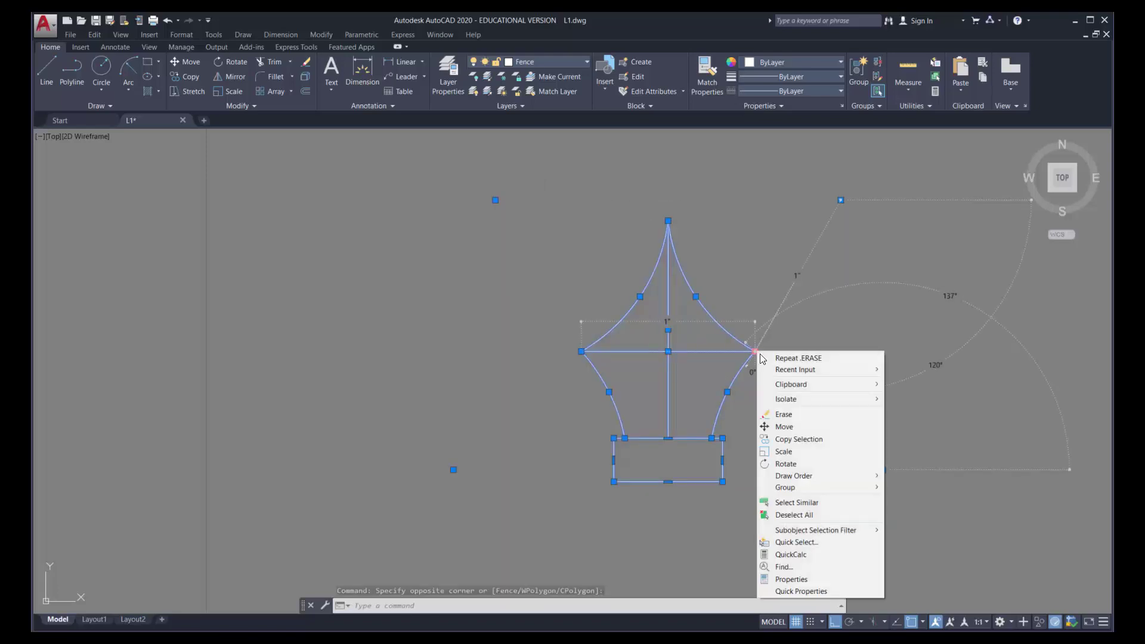
{"action": "mouse_move", "coordinate": [799, 494]}
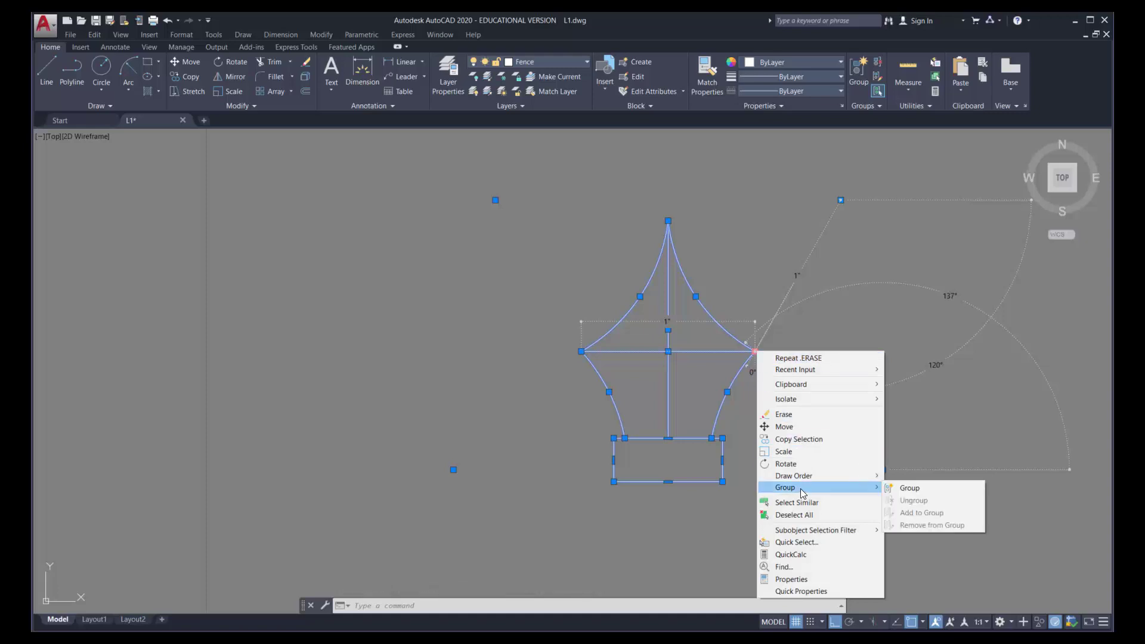
{"action": "left_click", "coordinate": [908, 489]}
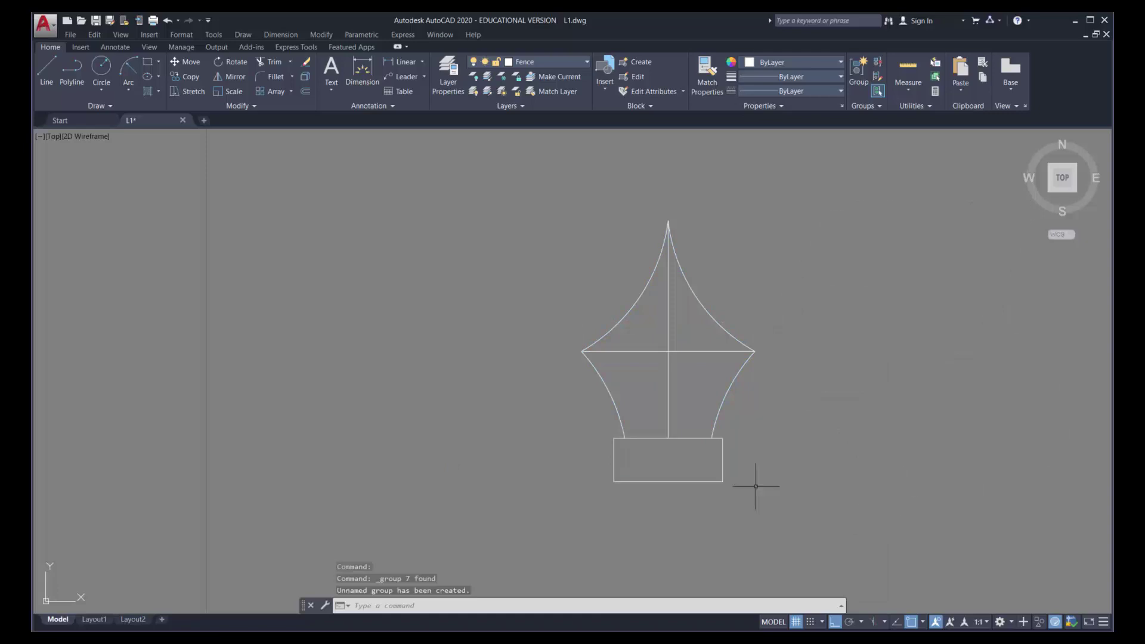
{"action": "left_click", "coordinate": [673, 351]}
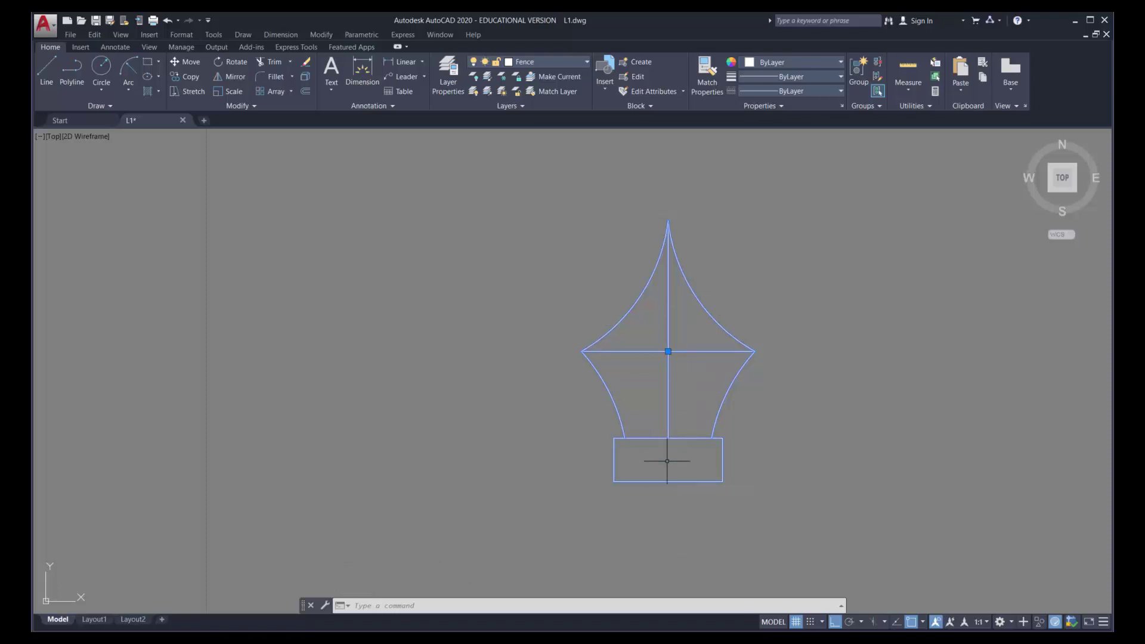
Set the object snaps to Midpoint and Center only, turning off Endpoint and Intersection, and deselect the ornament
{"action": "scroll", "coordinate": [667, 470], "scroll_direction": "up", "scroll_amount": 2}
{"action": "scroll", "coordinate": [667, 466], "scroll_direction": "up", "scroll_amount": 2}
{"action": "scroll", "coordinate": [665, 466], "scroll_direction": "down", "scroll_amount": 2}
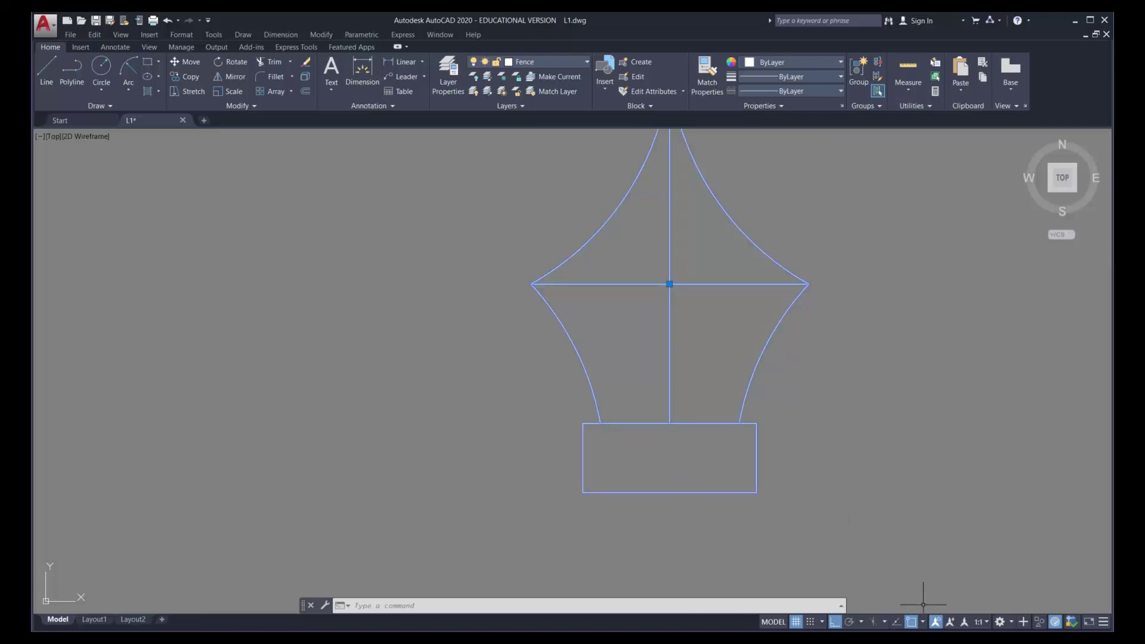
{"action": "left_click", "coordinate": [924, 623]}
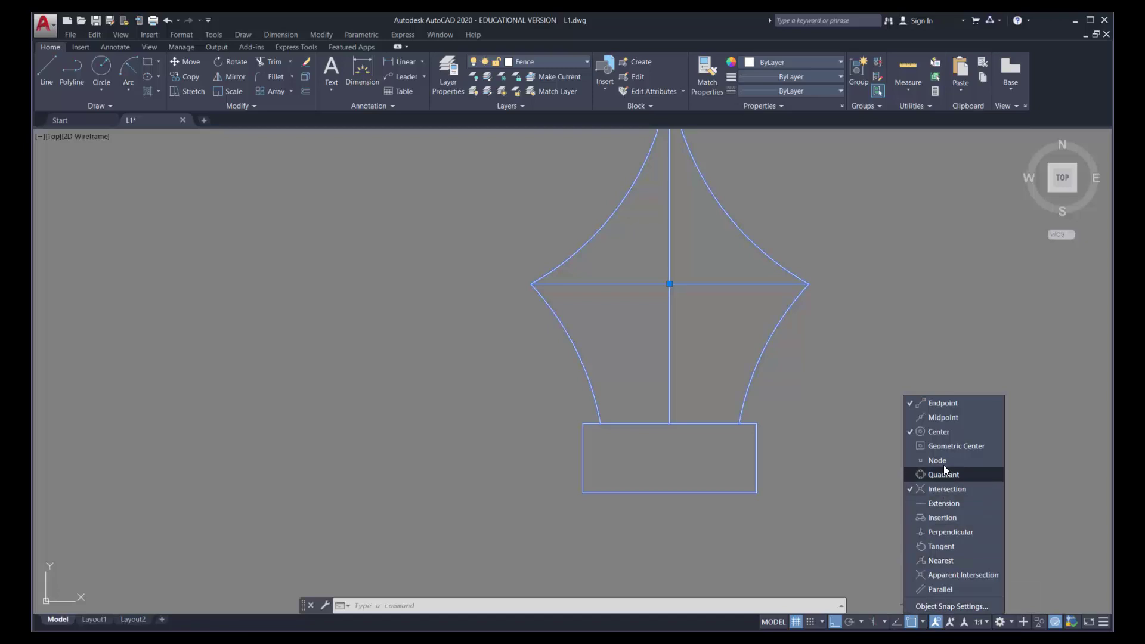
{"action": "left_click", "coordinate": [911, 403]}
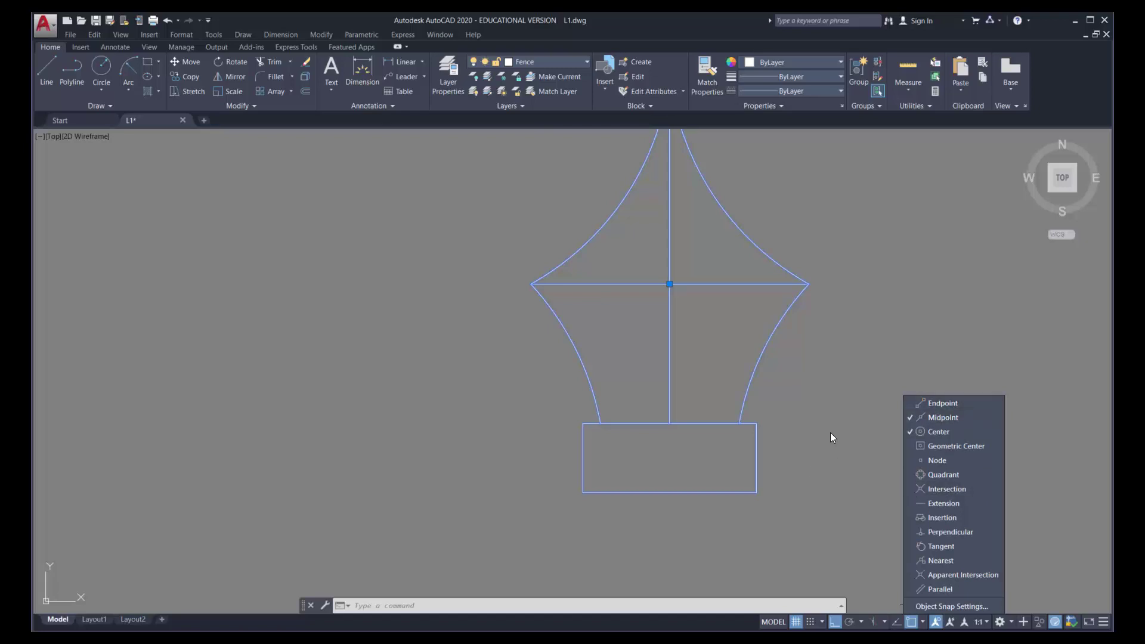
{"action": "scroll", "coordinate": [831, 433], "scroll_direction": "down", "scroll_amount": 4}
{"action": "key", "text": "Escape"}
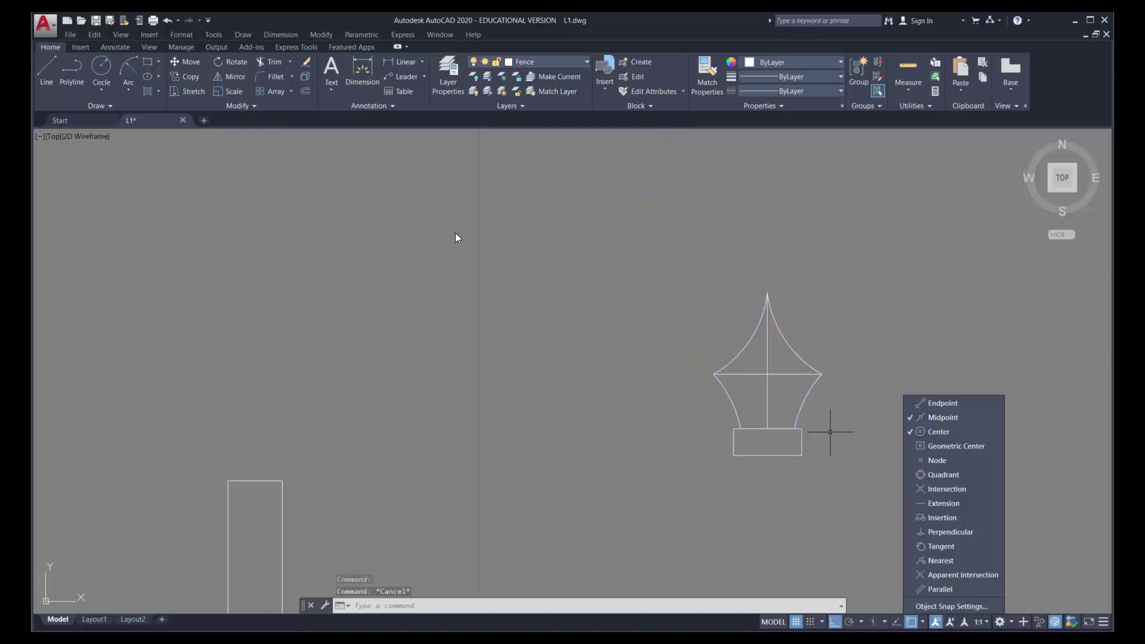
Move the ornament group from its base's bottom midpoint to the top midpoint of the first fence picket
{"action": "left_click", "coordinate": [192, 59]}
{"action": "left_click", "coordinate": [743, 380]}
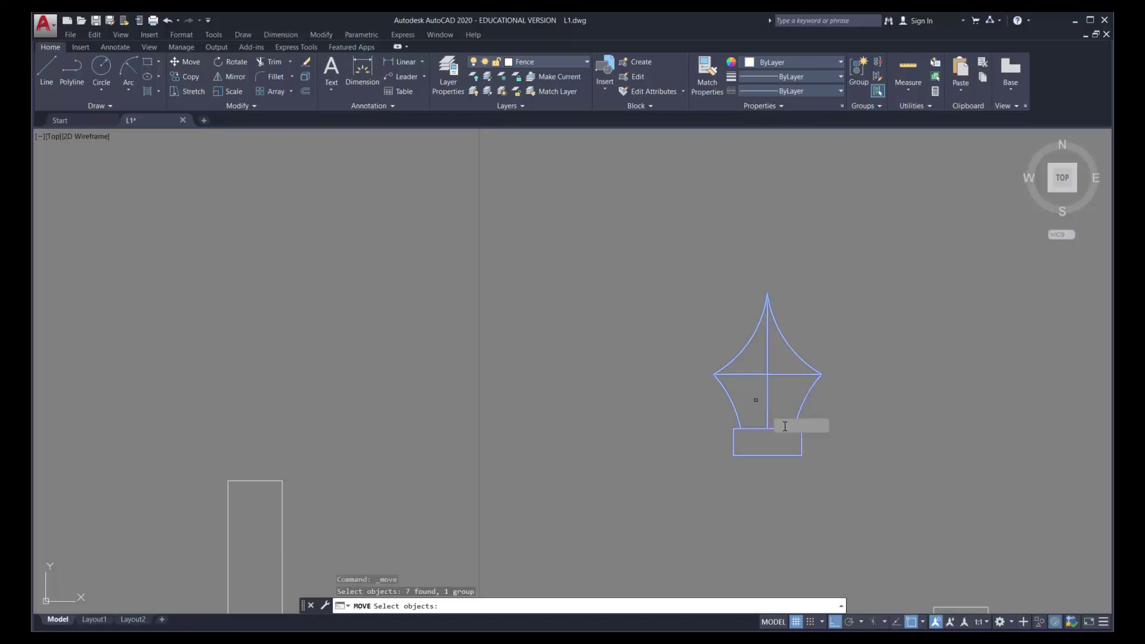
{"action": "key", "text": "Return"}
{"action": "left_click", "coordinate": [768, 456]}
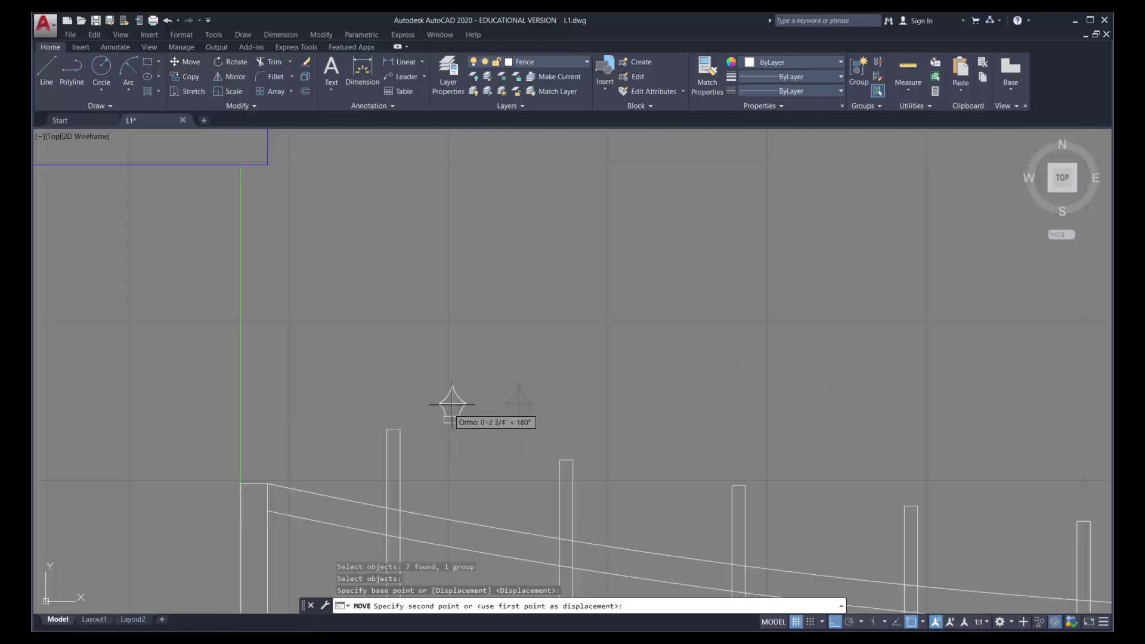
{"action": "scroll", "coordinate": [446, 407], "scroll_direction": "down", "scroll_amount": 4}
{"action": "scroll", "coordinate": [425, 390], "scroll_direction": "up", "scroll_amount": 4}
{"action": "scroll", "coordinate": [425, 426], "scroll_direction": "down", "scroll_amount": 1}
{"action": "scroll", "coordinate": [424, 421], "scroll_direction": "down", "scroll_amount": 2}
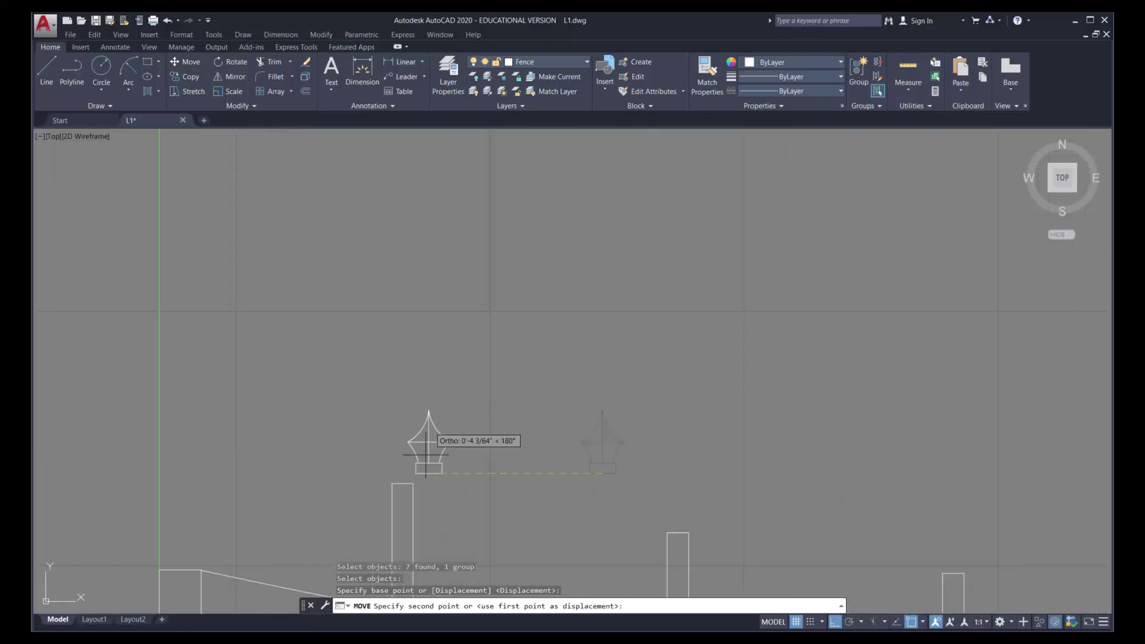
{"action": "left_click", "coordinate": [402, 484]}
{"action": "scroll", "coordinate": [462, 506], "scroll_direction": "down", "scroll_amount": 3}
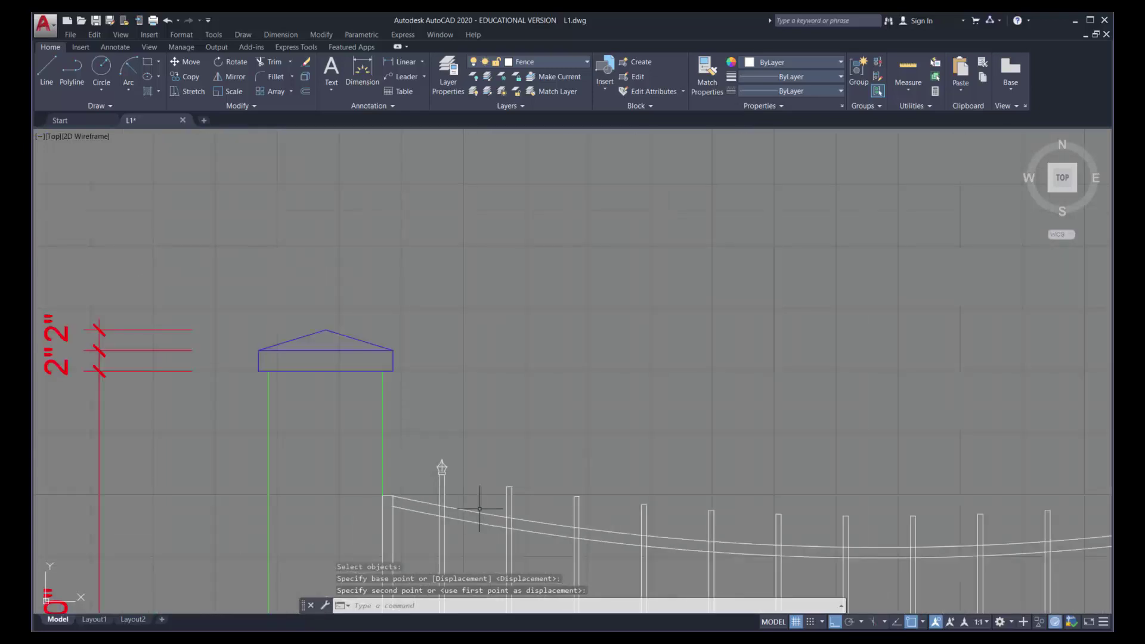
Copy the ornament from its base's bottom midpoint onto the top midpoints of the second through fifth pickets
{"action": "scroll", "coordinate": [560, 501], "scroll_direction": "up", "scroll_amount": 6}
{"action": "scroll", "coordinate": [442, 399], "scroll_direction": "down", "scroll_amount": 2}
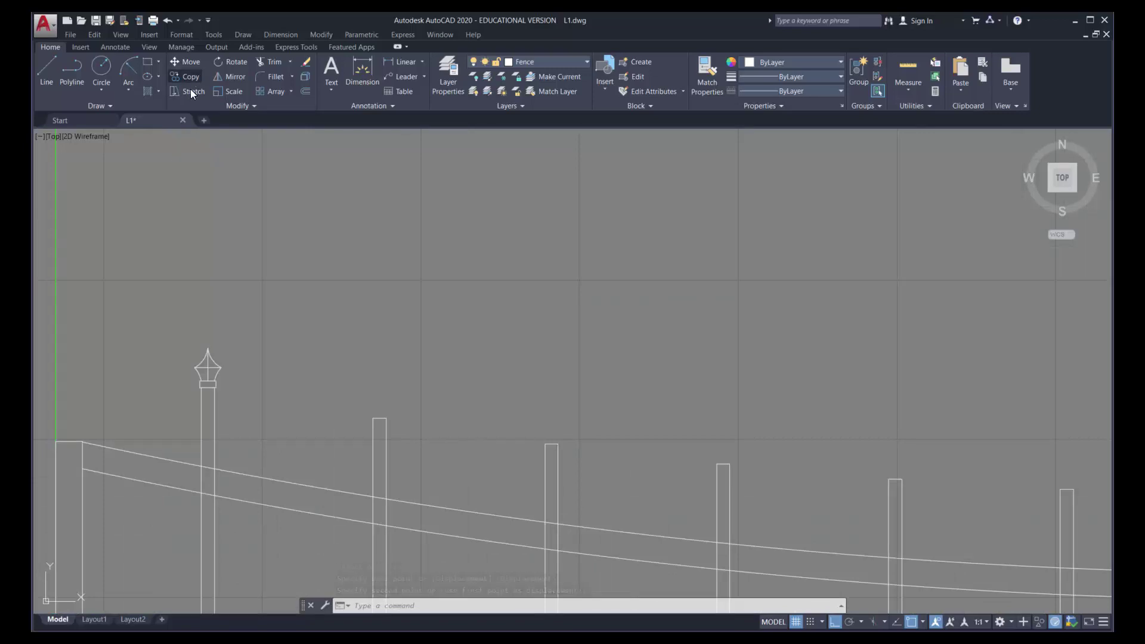
{"action": "left_click", "coordinate": [192, 82]}
{"action": "left_click", "coordinate": [177, 331]}
{"action": "left_click", "coordinate": [236, 398]}
{"action": "key", "text": "Return"}
{"action": "left_click", "coordinate": [208, 388]}
{"action": "left_click", "coordinate": [380, 419]}
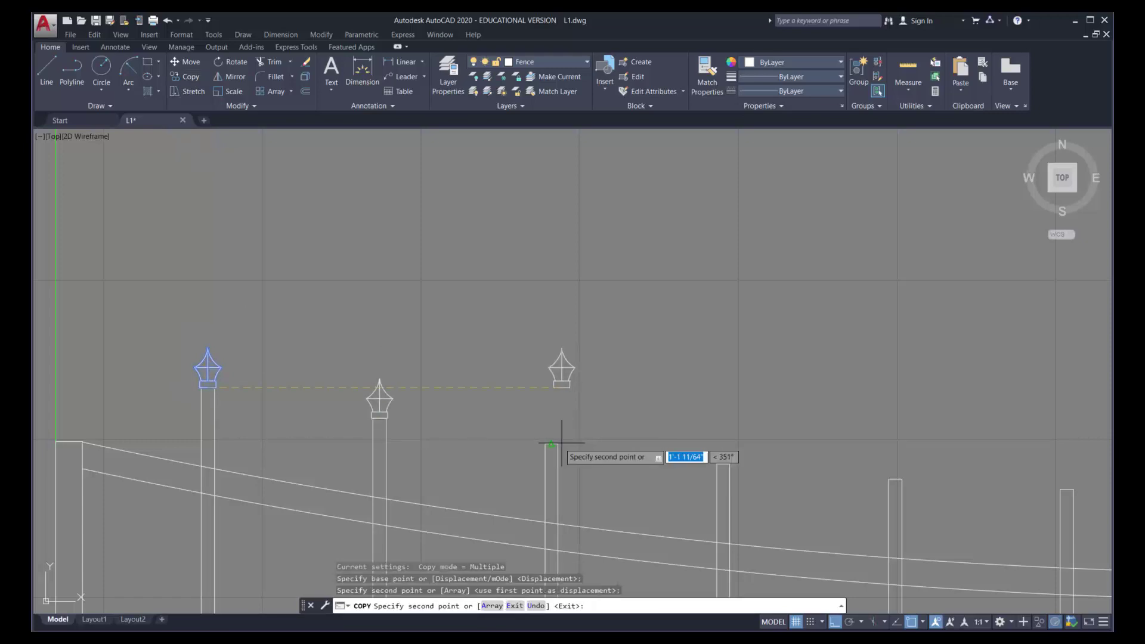
{"action": "left_click", "coordinate": [551, 444]}
{"action": "left_click", "coordinate": [723, 464]}
{"action": "left_click", "coordinate": [895, 481]}
Continue copying the ornament onto the top midpoints of the middle pickets, up to the tenth
{"action": "middle_click_drag", "start_coordinate": [941, 457], "coordinate": [273, 299]}
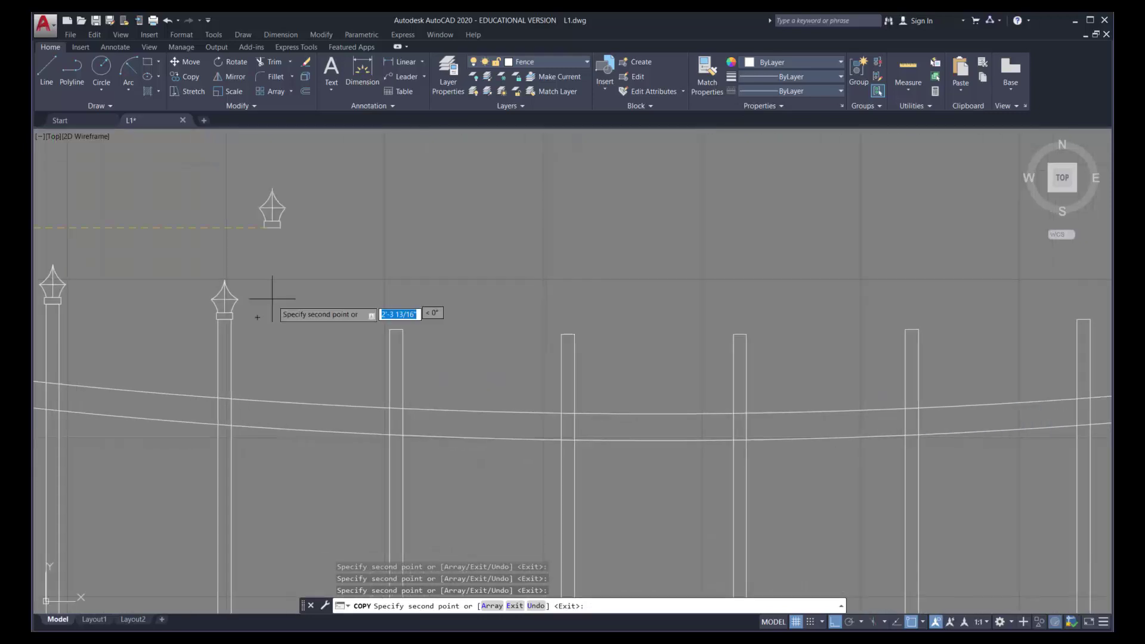
{"action": "left_click", "coordinate": [567, 327]}
{"action": "left_click", "coordinate": [740, 332]}
{"action": "middle_click_drag", "start_coordinate": [865, 286], "coordinate": [436, 281]}
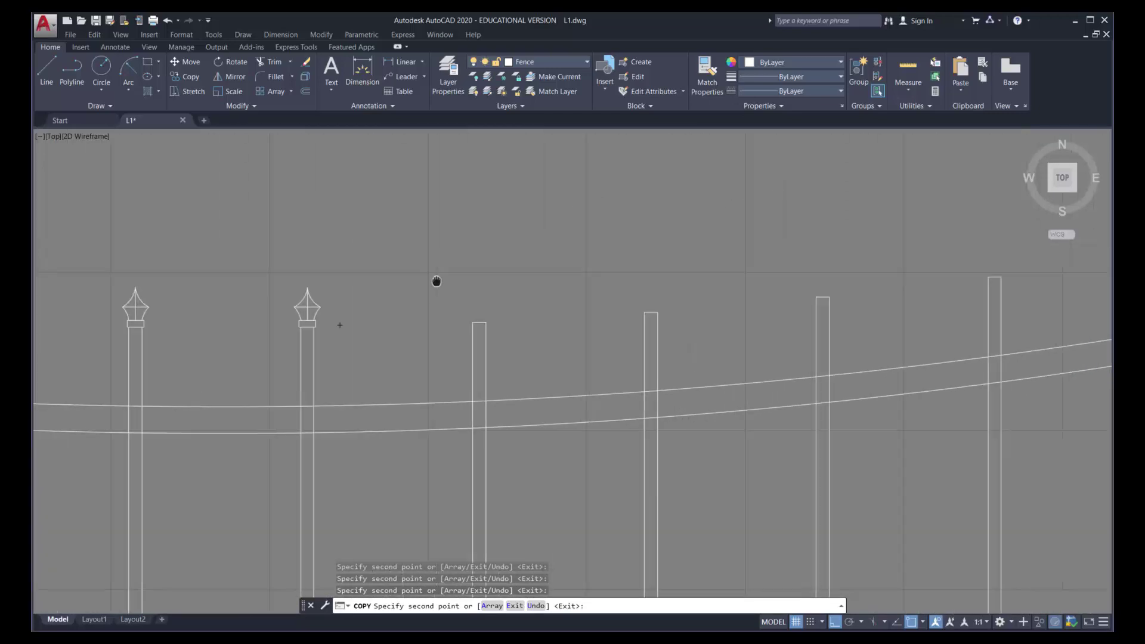
{"action": "left_click", "coordinate": [479, 320]}
{"action": "left_click", "coordinate": [651, 306]}
Place ornament copies on the top midpoints of the last four pickets before the right post and end the Copy command
{"action": "mouse_move", "coordinate": [871, 225]}
{"action": "middle_mouse_down"}
{"action": "mouse_move", "coordinate": [678, 224]}
{"action": "mouse_move", "coordinate": [437, 255]}
{"action": "middle_mouse_up"}
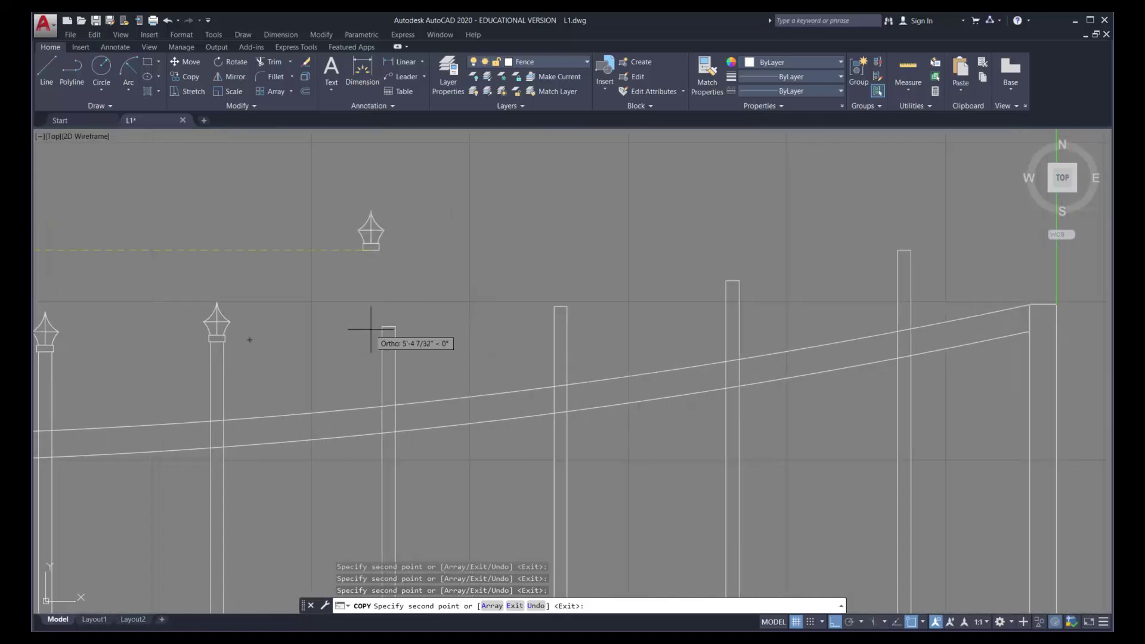
{"action": "left_click", "coordinate": [388, 326]}
{"action": "left_click", "coordinate": [560, 307]}
{"action": "left_click", "coordinate": [732, 281]}
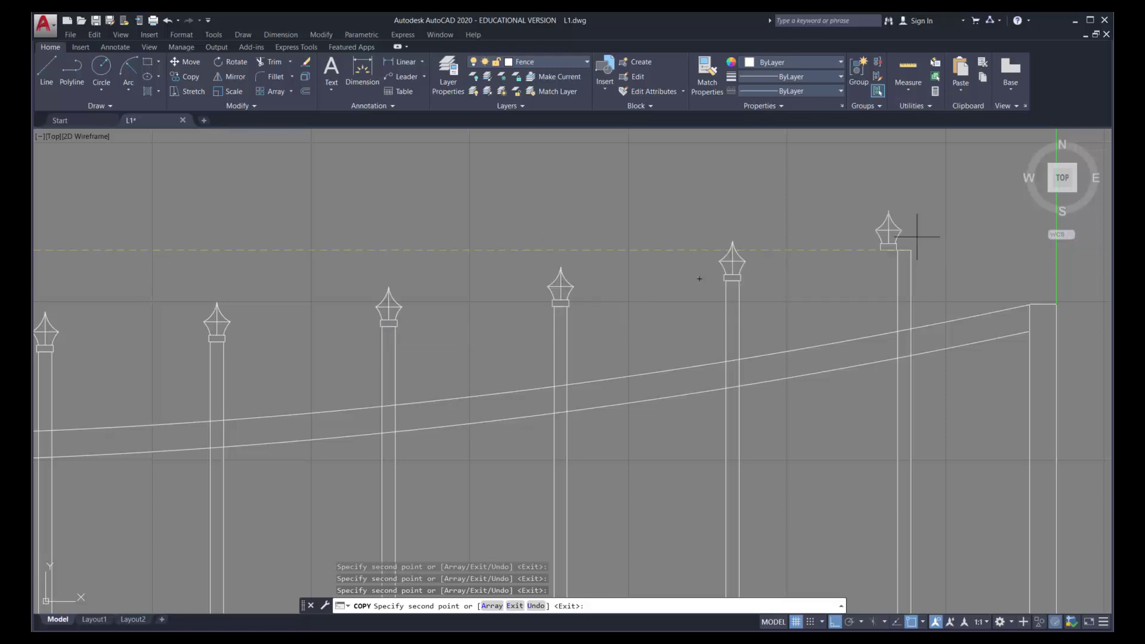
{"action": "left_click", "coordinate": [904, 250]}
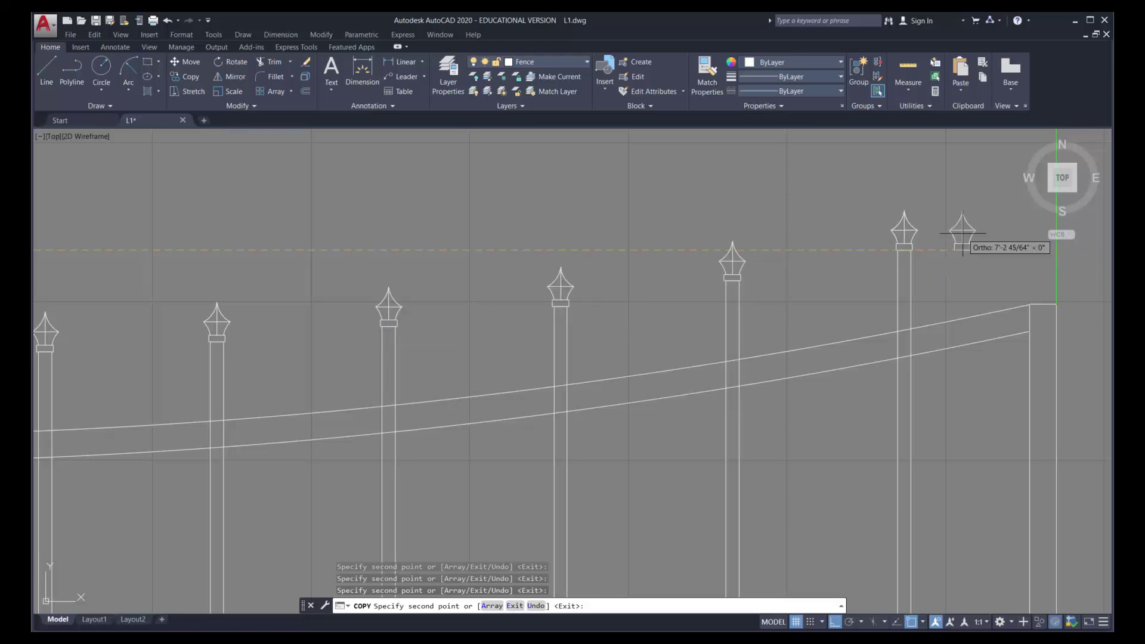
{"action": "key", "text": "Escape"}
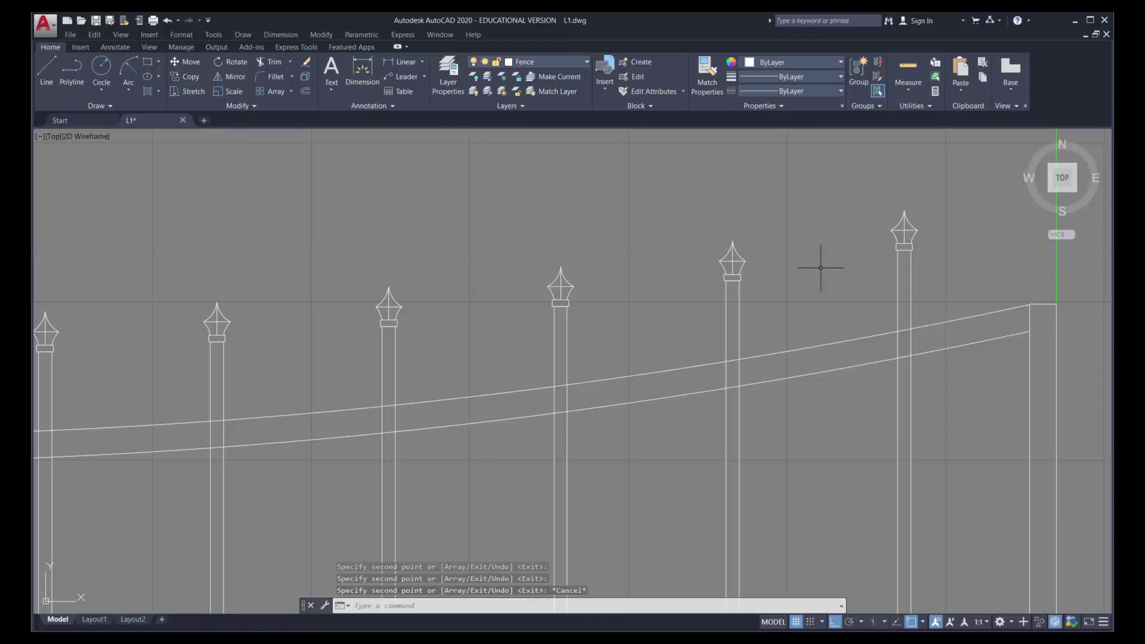
Review the whole fence with its row of ornaments, and examine the ornament on the first picket up close
{"action": "scroll", "coordinate": [875, 255], "scroll_direction": "down", "scroll_amount": 8}
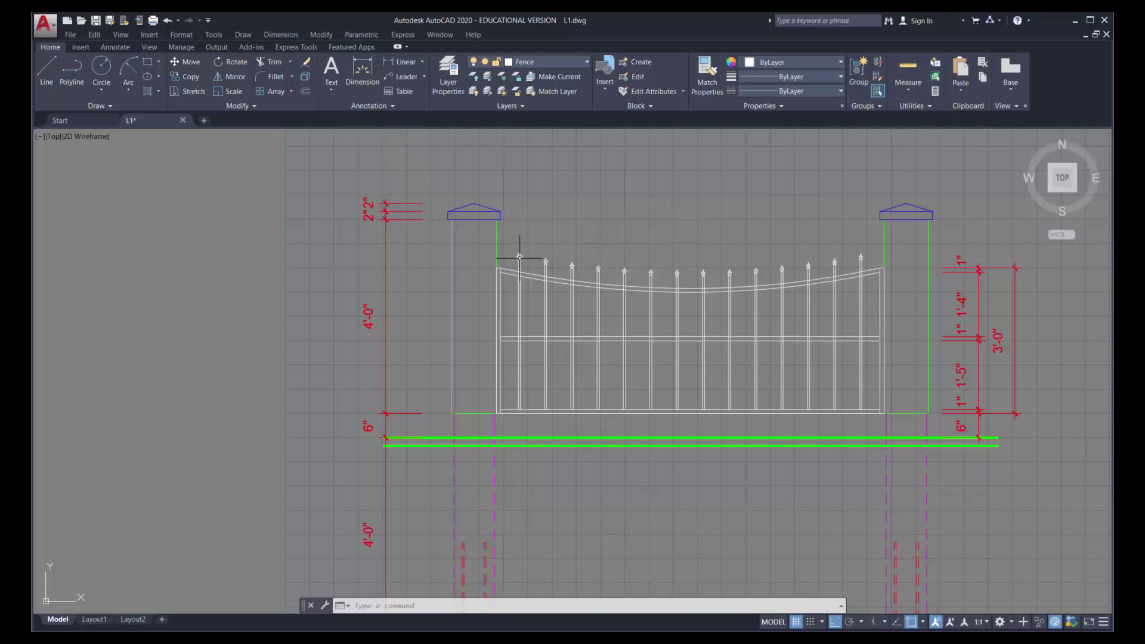
{"action": "scroll", "coordinate": [518, 256], "scroll_direction": "up", "scroll_amount": 8}
{"action": "scroll", "coordinate": [518, 255], "scroll_direction": "up", "scroll_amount": 6}
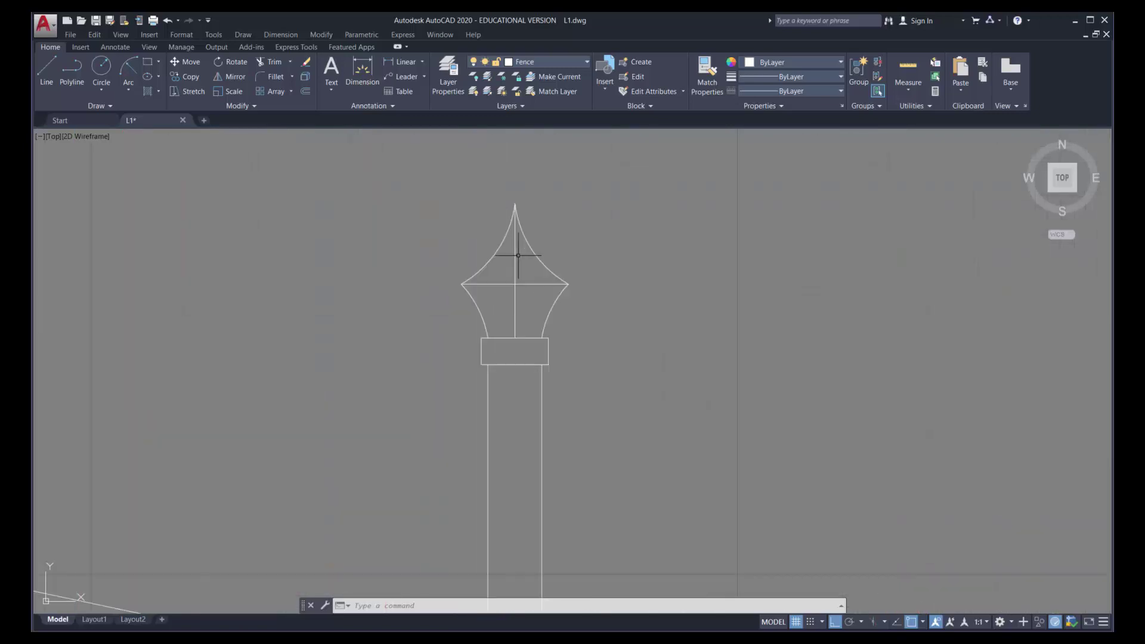
{"action": "scroll", "coordinate": [518, 256], "scroll_direction": "down", "scroll_amount": 2}
{"action": "scroll", "coordinate": [518, 256], "scroll_direction": "up", "scroll_amount": 4}
{"action": "middle_click_drag", "start_coordinate": [518, 256], "coordinate": [523, 362]}
{"action": "scroll", "coordinate": [523, 364], "scroll_direction": "down", "scroll_amount": 4}
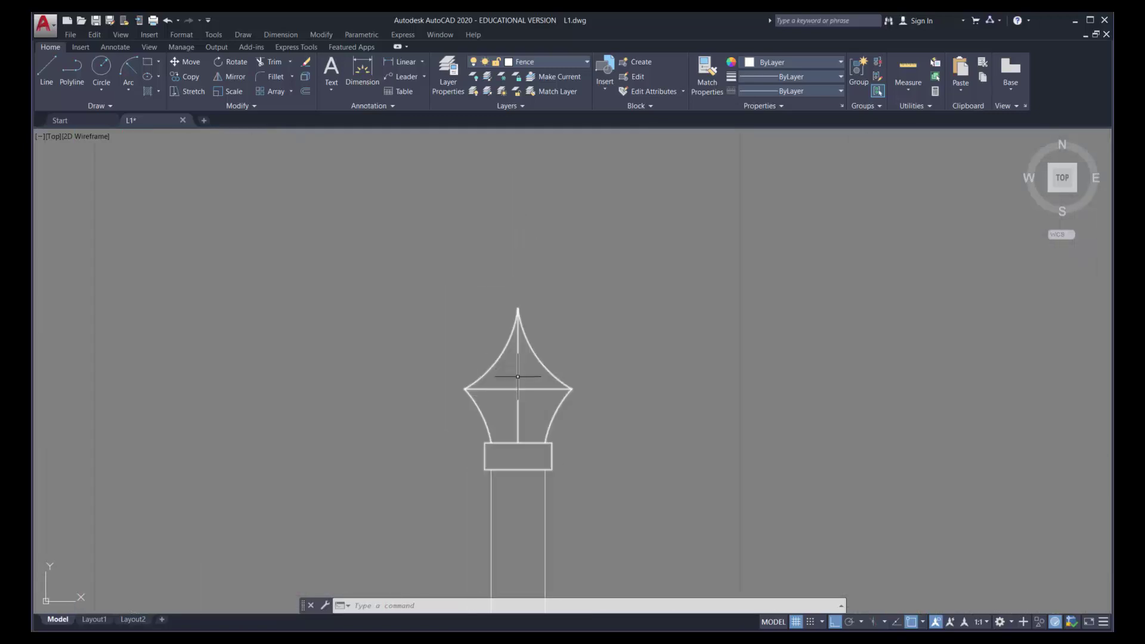
{"action": "key", "text": "Escape"}
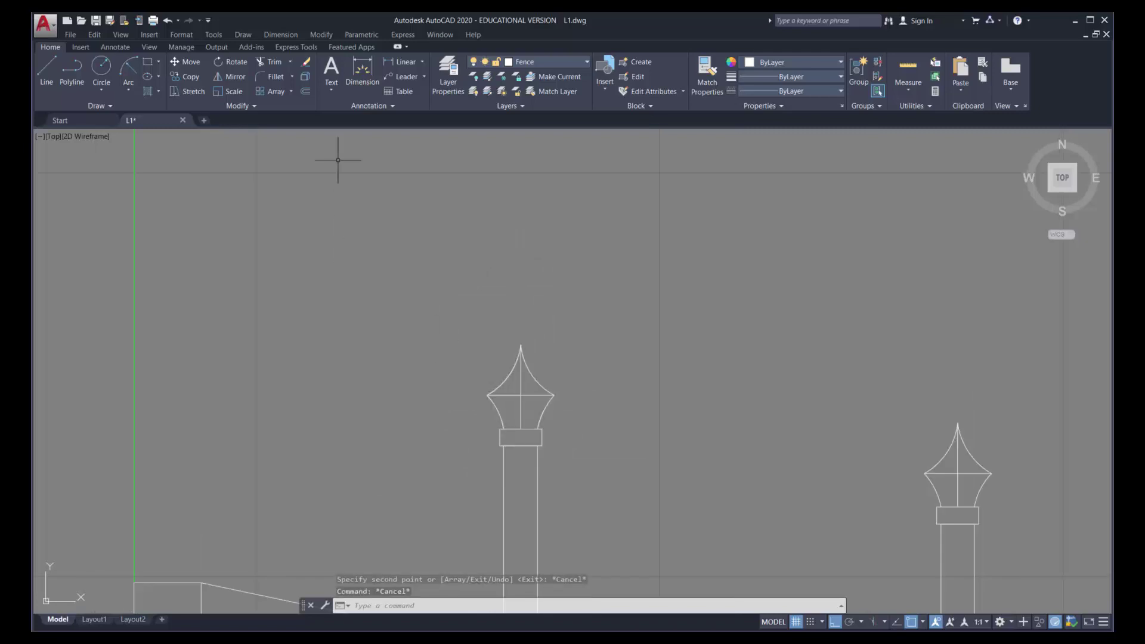
Create a new dimension style named Dim X2, based on Dim 24, and continue to its settings
{"action": "left_click", "coordinate": [393, 107]}
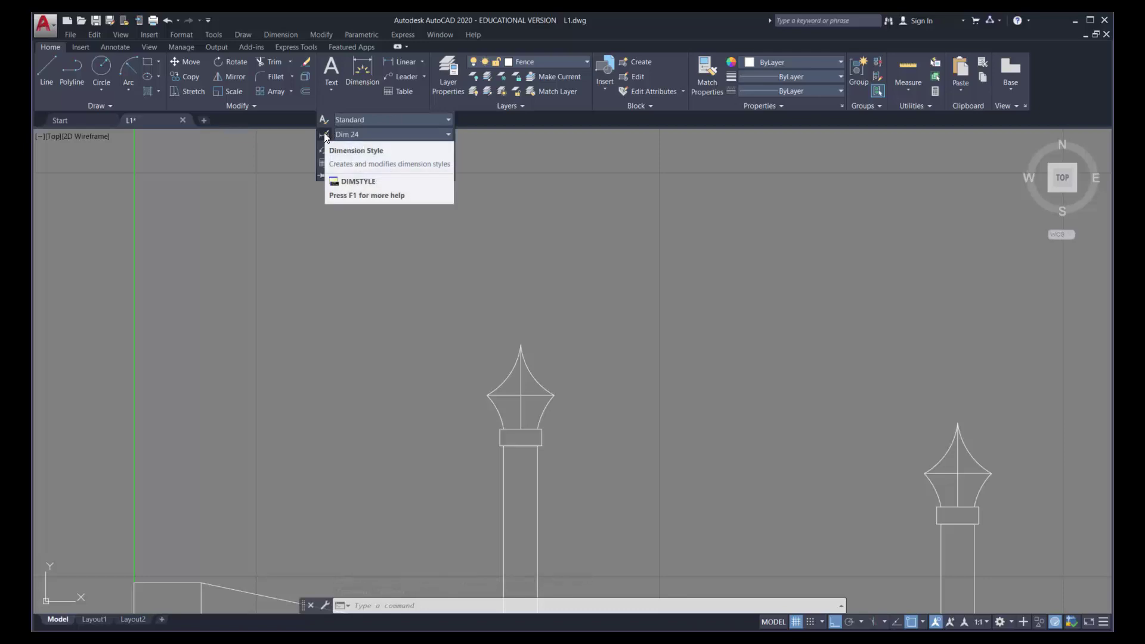
{"action": "left_click", "coordinate": [326, 136]}
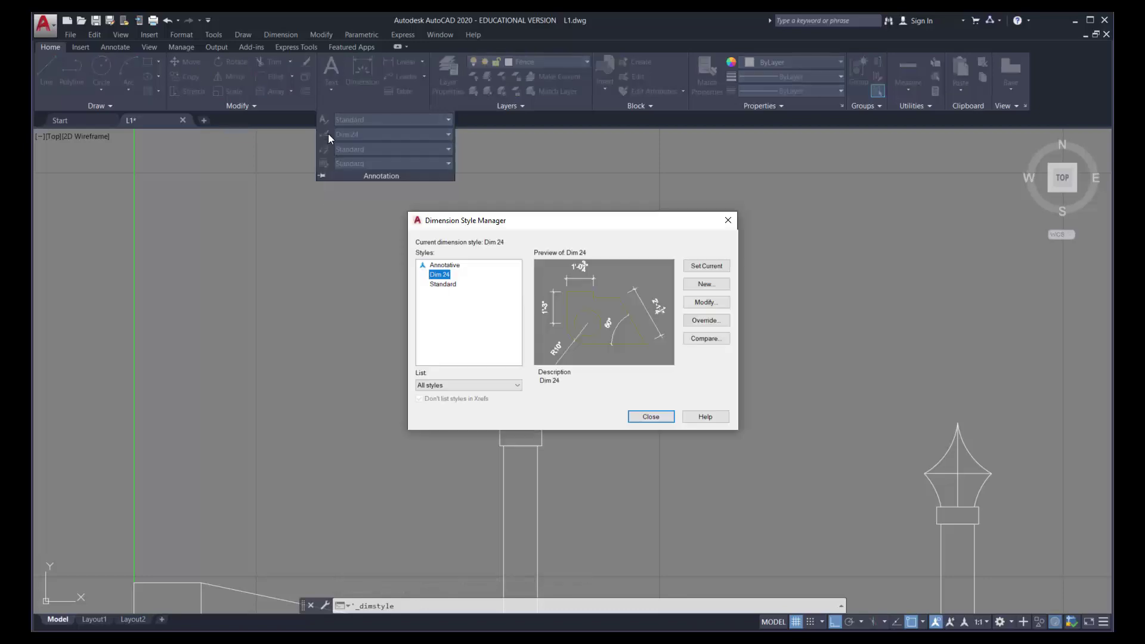
{"action": "left_click", "coordinate": [704, 285]}
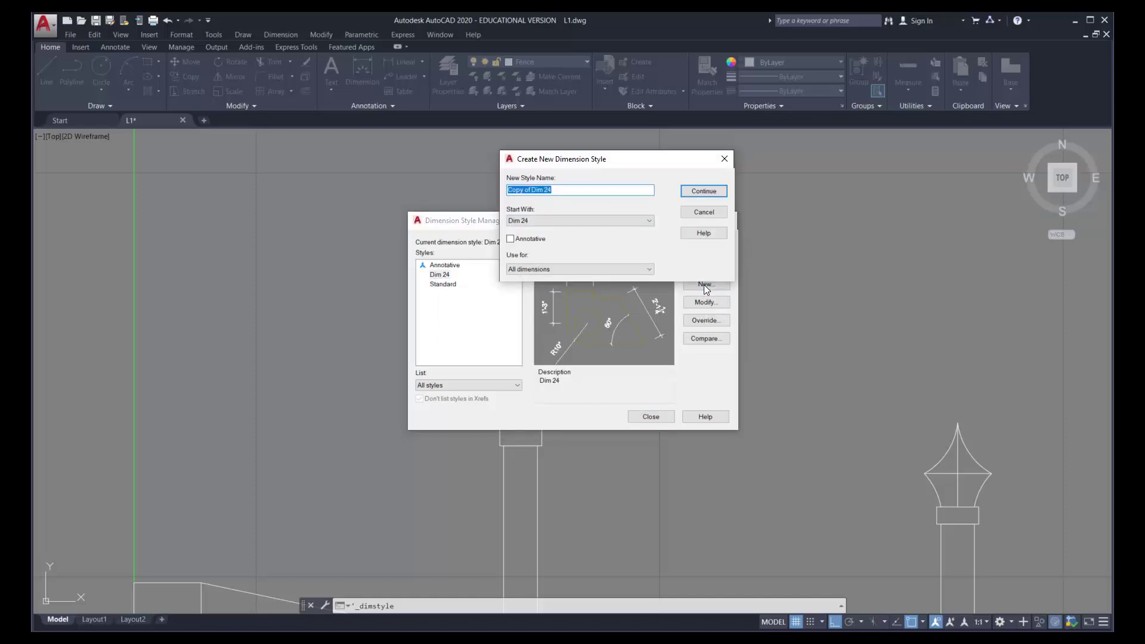
{"action": "type", "text": "Dim X2"}
{"action": "left_click", "coordinate": [705, 192]}
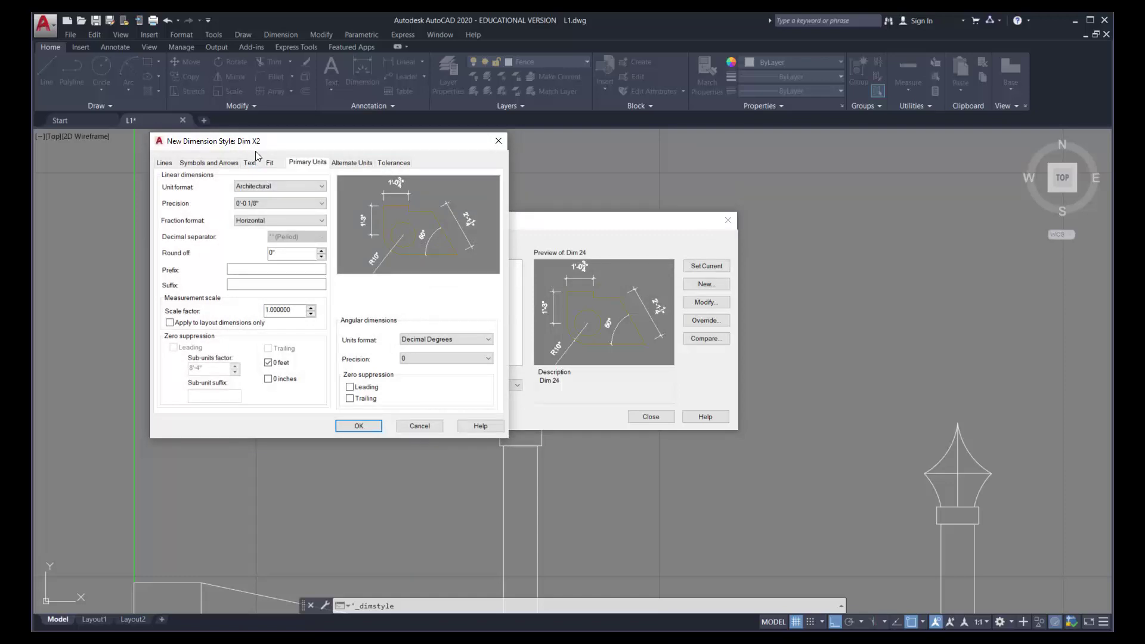
Set the overall scale of the Dim X2 dimension style to 0.5 and make that style current
{"action": "left_click", "coordinate": [271, 163]}
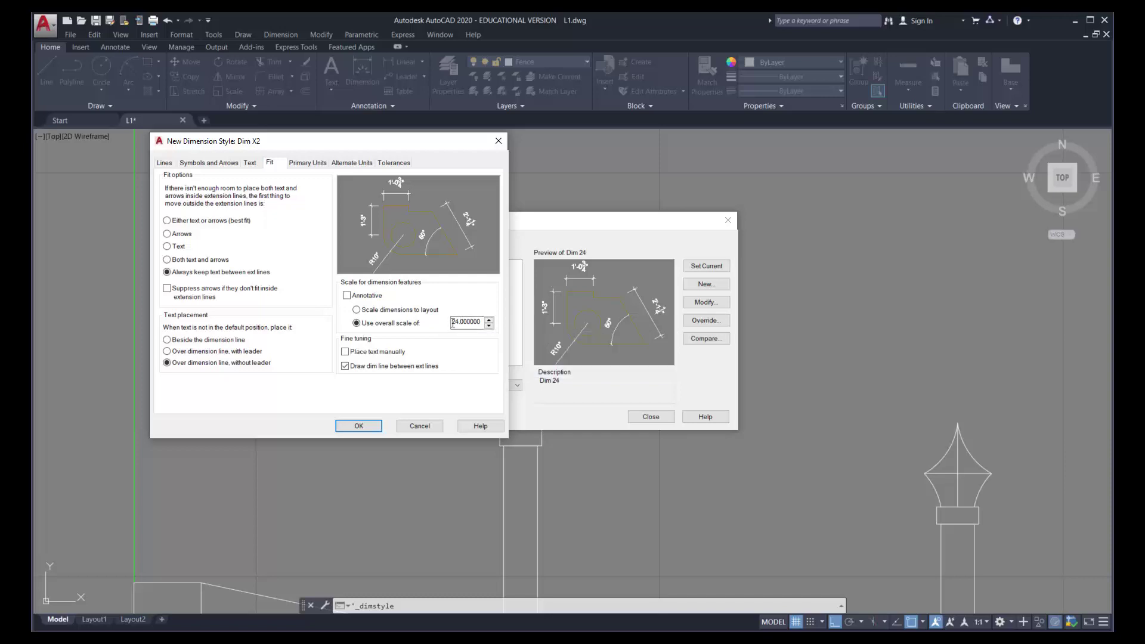
{"action": "double_click", "coordinate": [462, 321]}
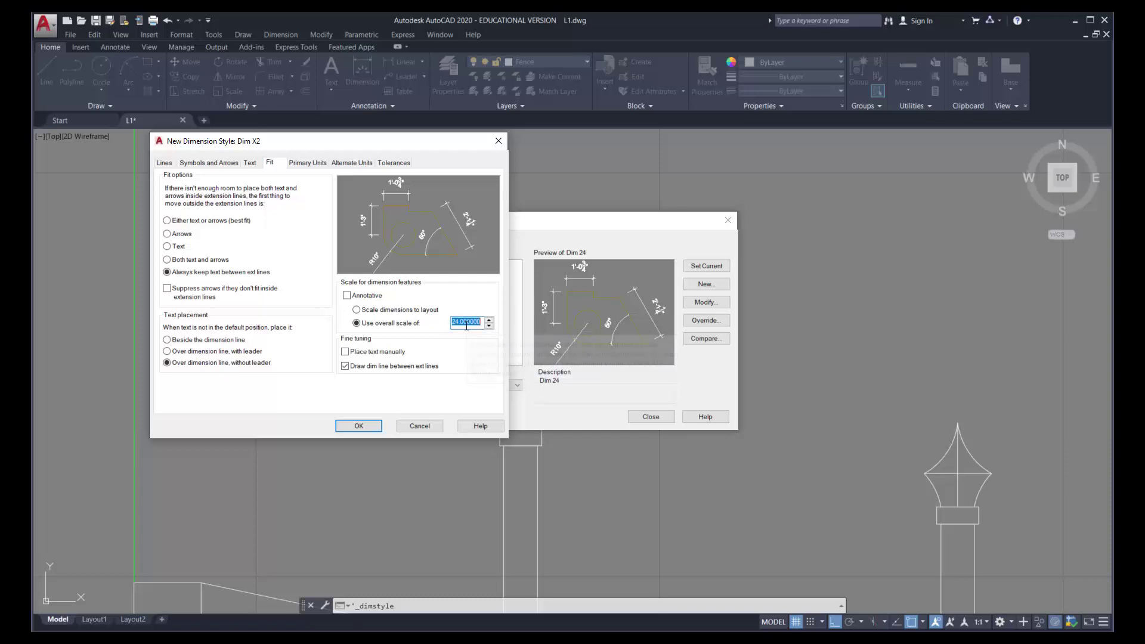
{"action": "key", "text": "BackSpace"}
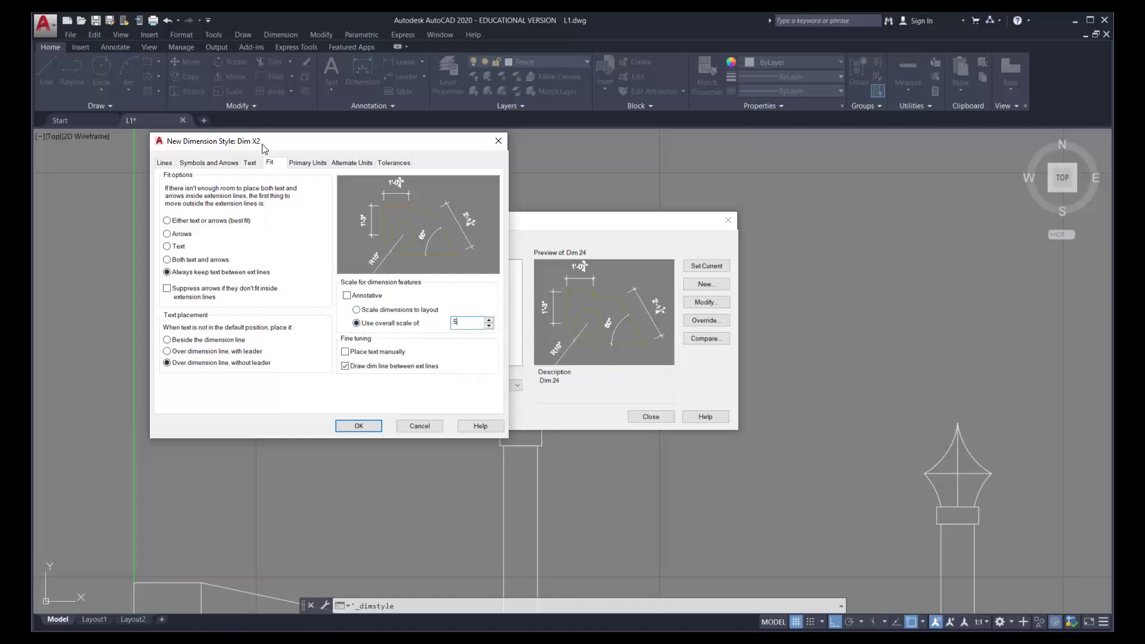
{"action": "left_click", "coordinate": [360, 426]}
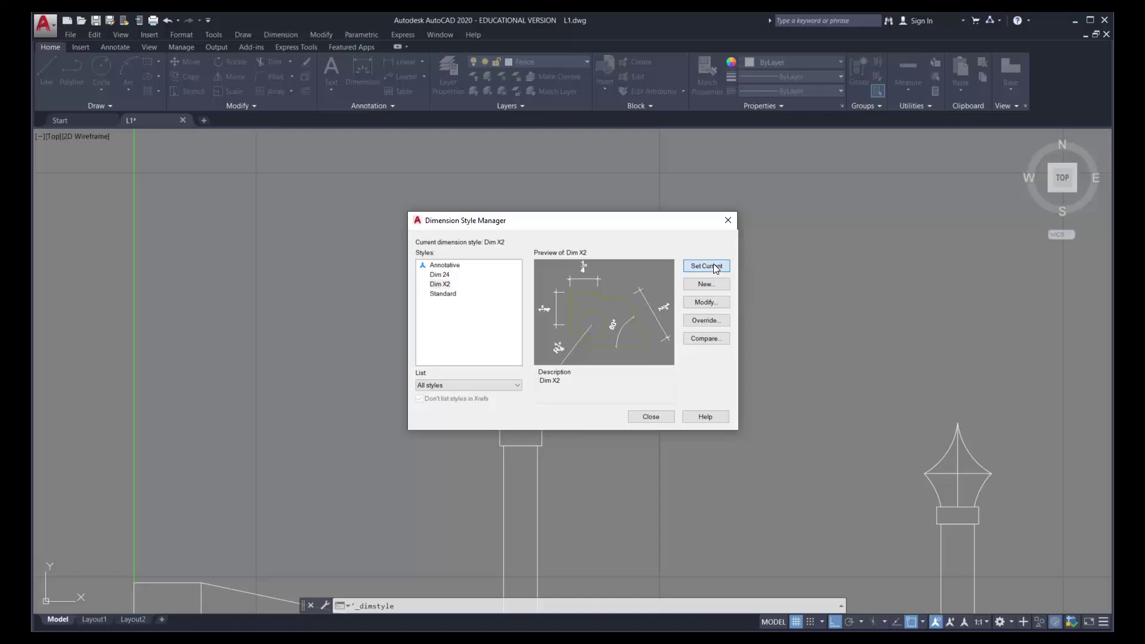
{"action": "left_click", "coordinate": [651, 416]}
Make the Dim X2 layer the current layer
{"action": "scroll", "coordinate": [537, 388], "scroll_direction": "up", "scroll_amount": 4}
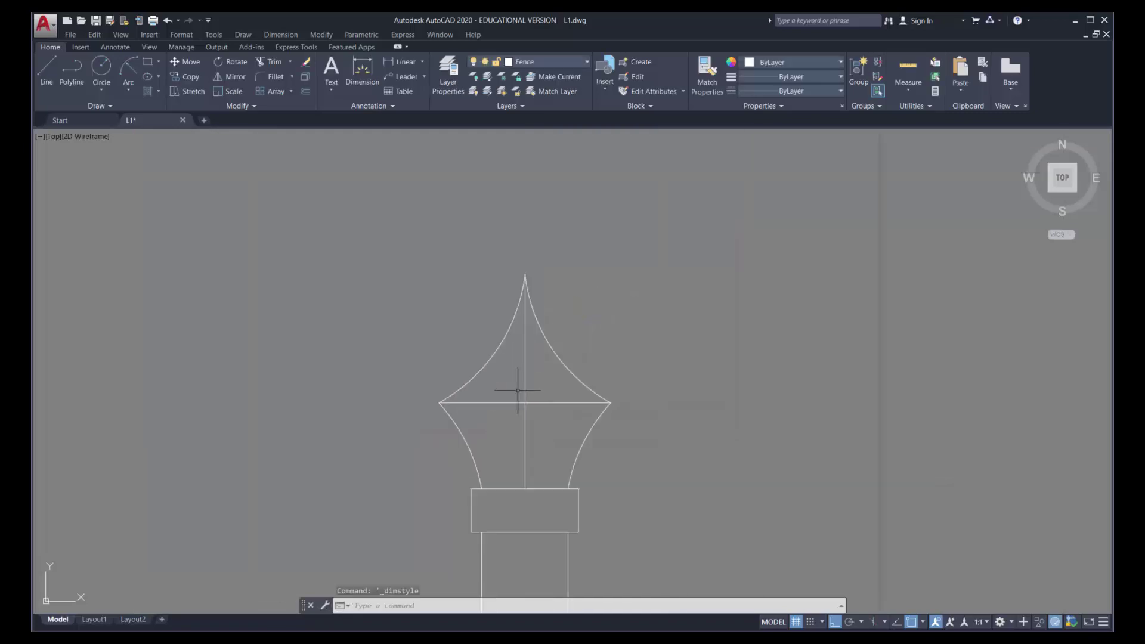
{"action": "left_click", "coordinate": [587, 61]}
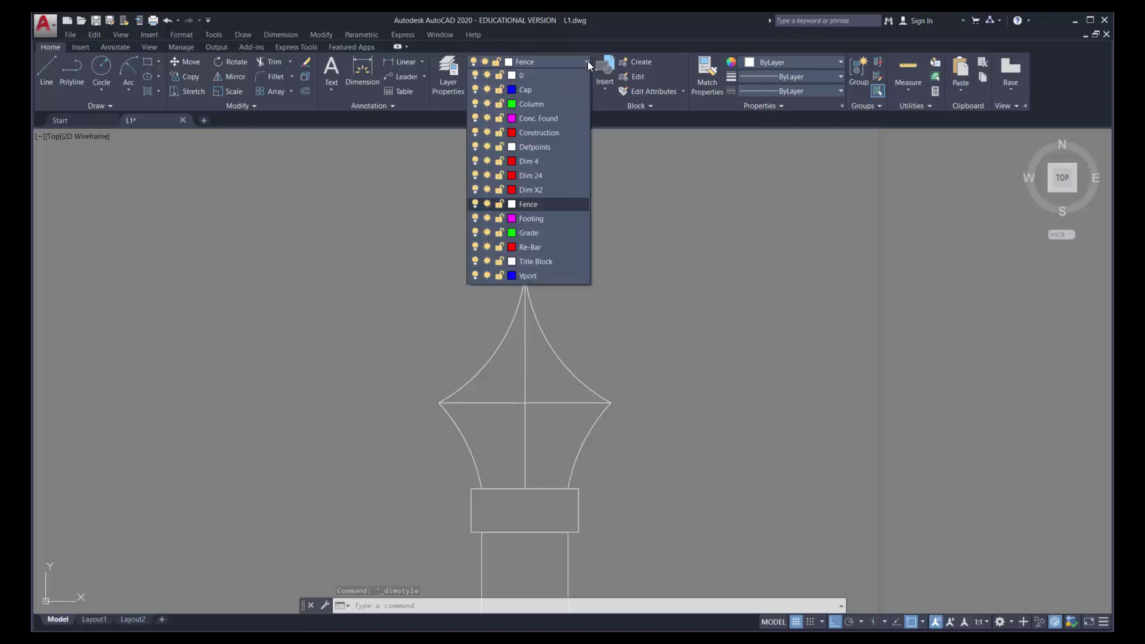
{"action": "left_click", "coordinate": [532, 190]}
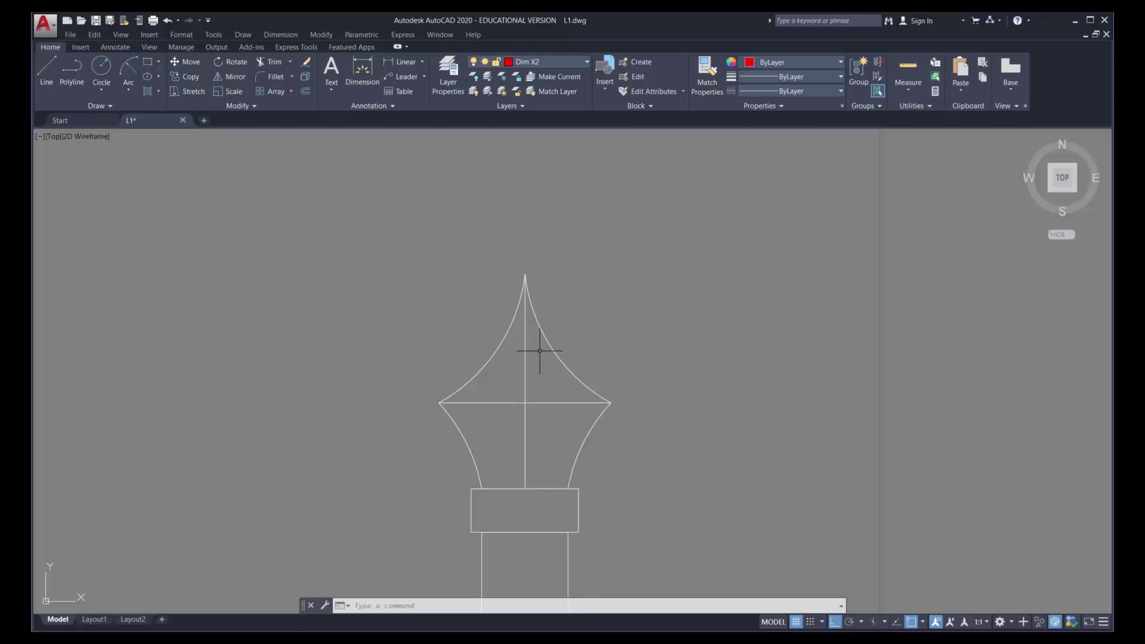
Turn on the Endpoint and Intersection object snaps for dimensioning the ornament
{"action": "scroll", "coordinate": [528, 446], "scroll_direction": "up", "scroll_amount": 2}
{"action": "mouse_move", "coordinate": [528, 439]}
{"action": "middle_mouse_down"}
{"action": "mouse_move", "coordinate": [539, 360]}
{"action": "mouse_move", "coordinate": [525, 238]}
{"action": "middle_mouse_up"}
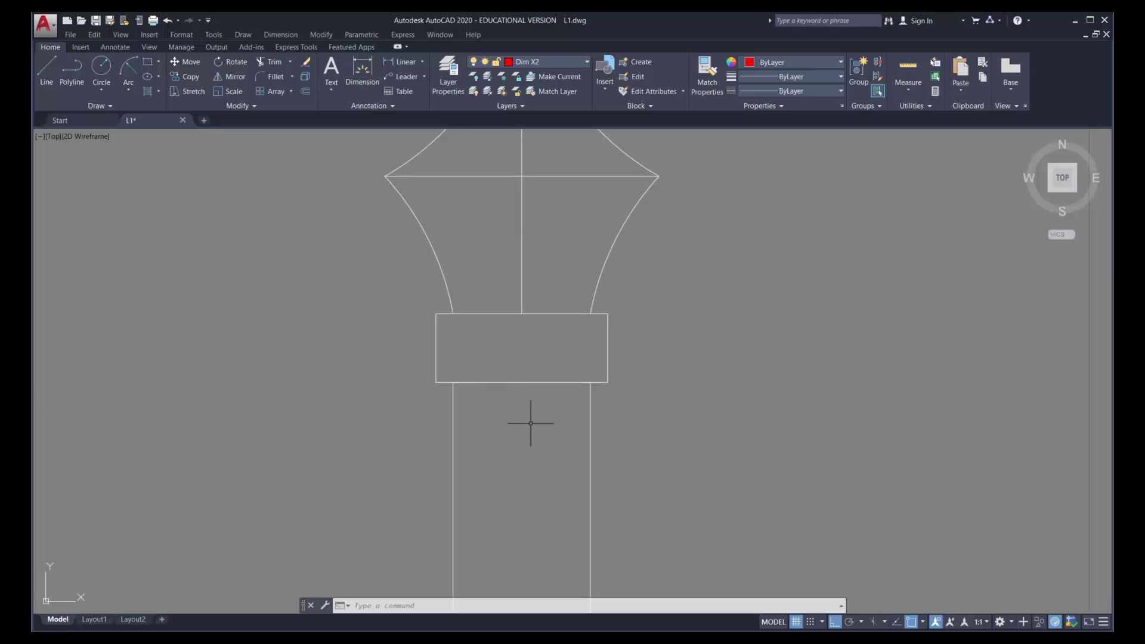
{"action": "left_click", "coordinate": [401, 62]}
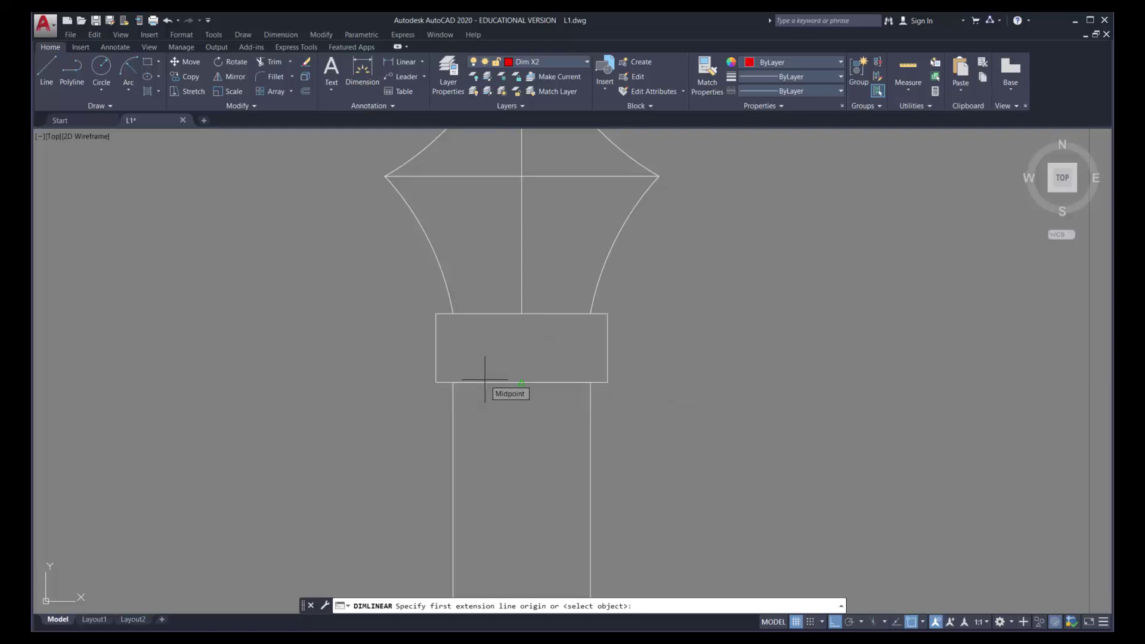
{"action": "key", "text": "Escape"}
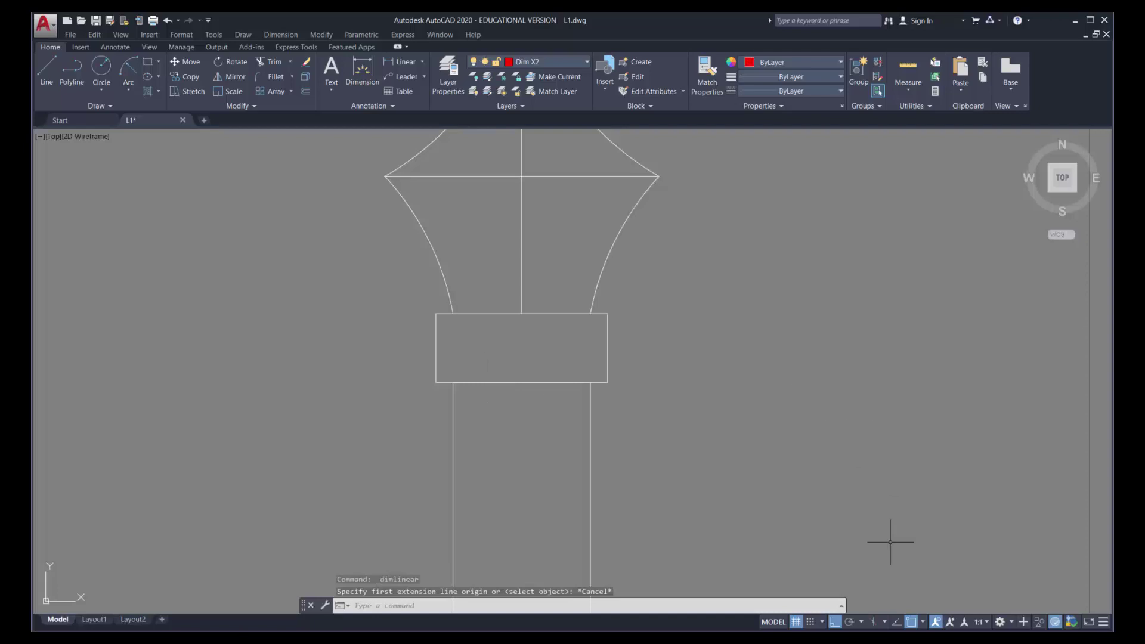
{"action": "left_click", "coordinate": [924, 624]}
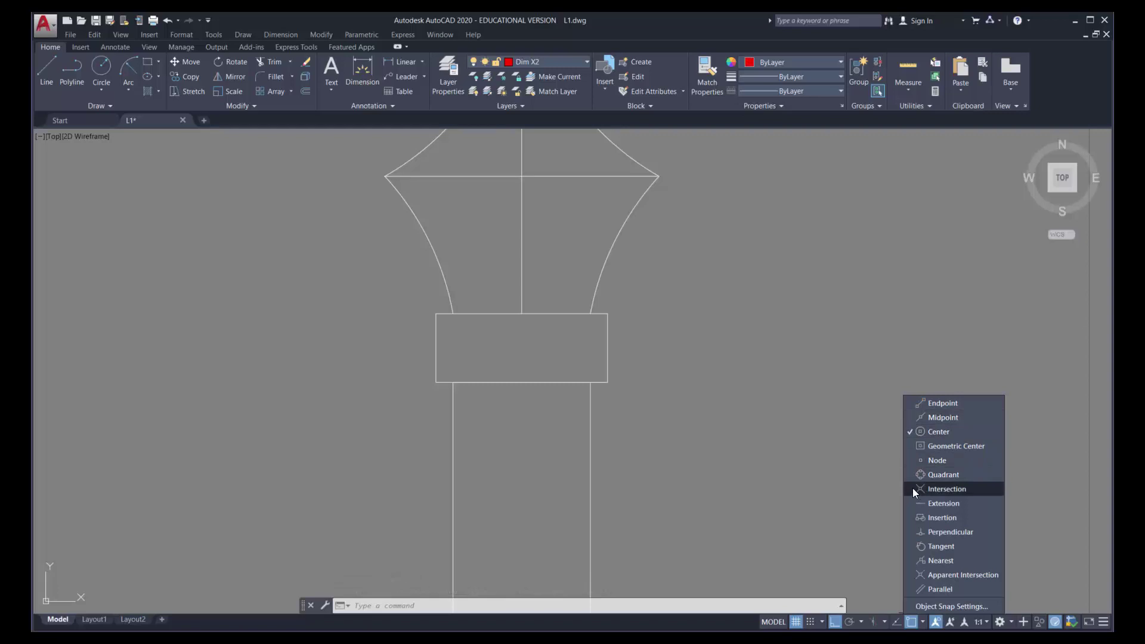
{"action": "left_click", "coordinate": [909, 403]}
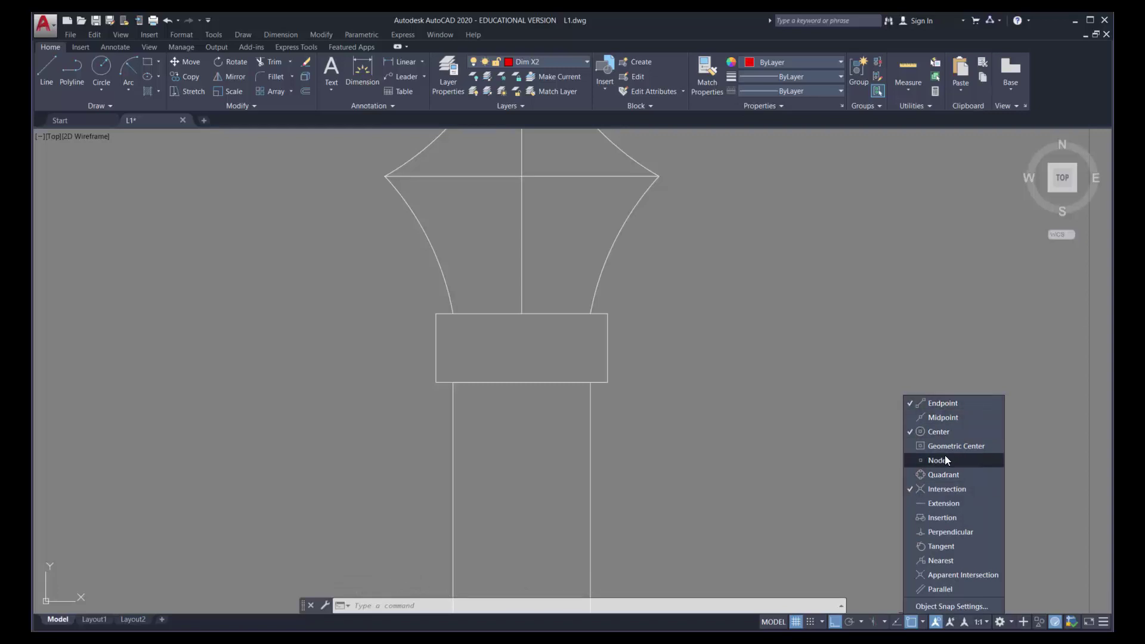
{"action": "left_click", "coordinate": [549, 349]}
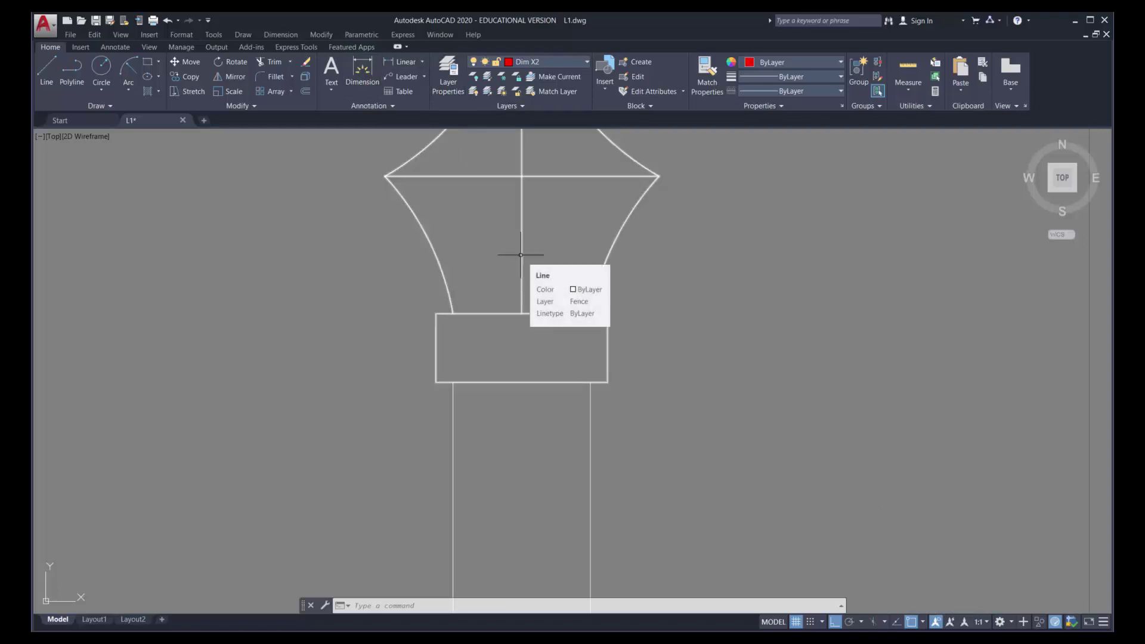
Add a horizontal linear dimension for the first picket's width, placed just below the ornament's rectangular base
{"action": "left_click", "coordinate": [392, 61]}
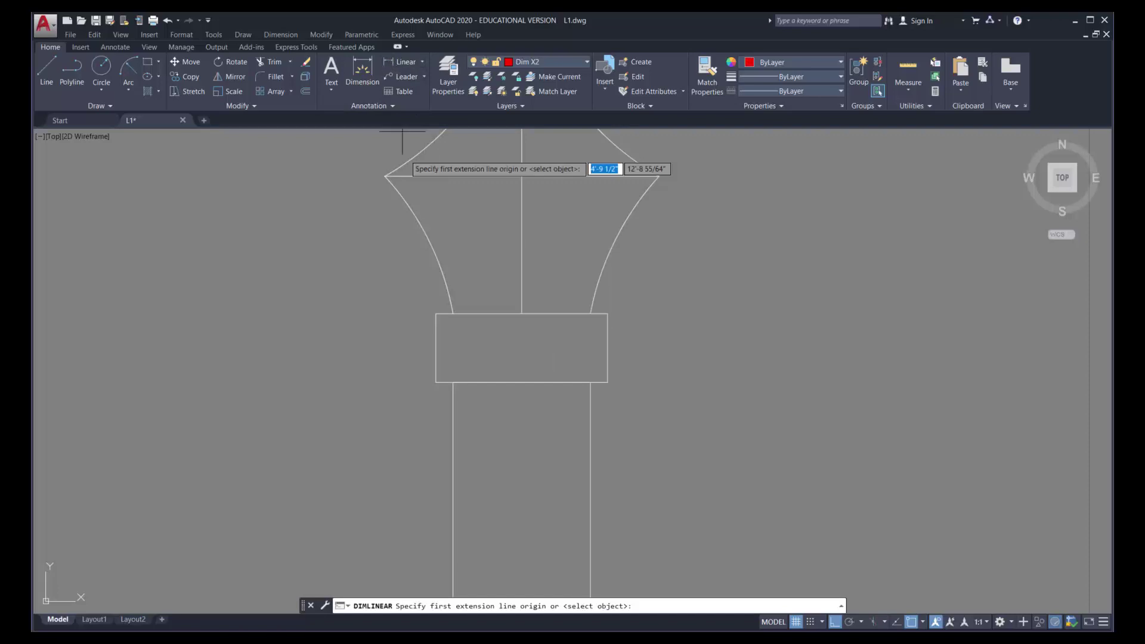
{"action": "left_click", "coordinate": [453, 382]}
{"action": "left_click", "coordinate": [589, 383]}
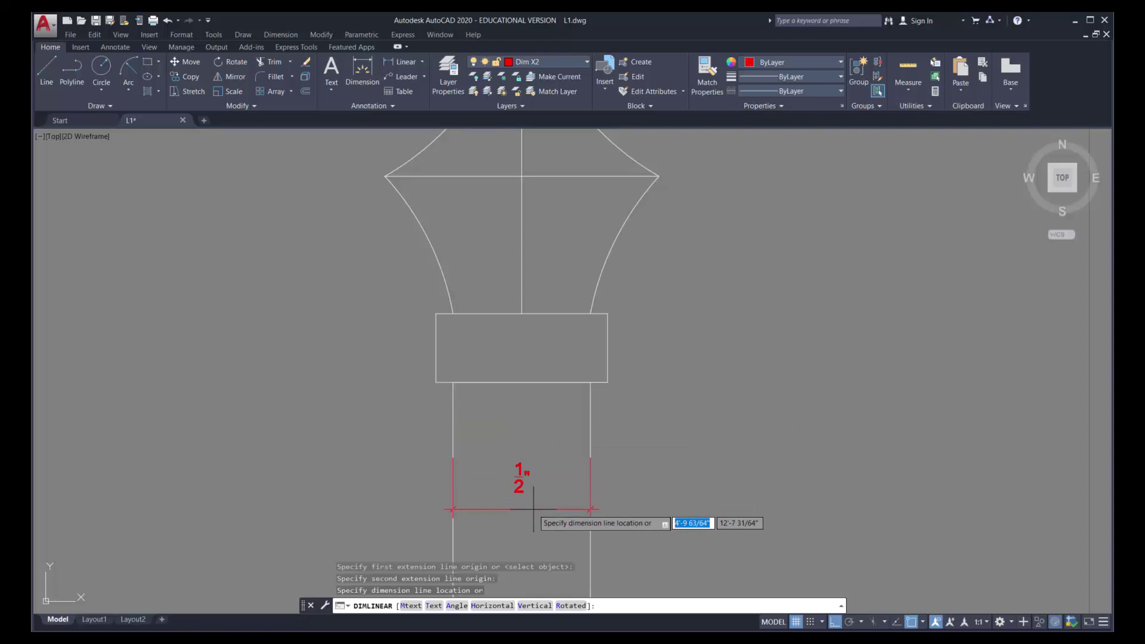
{"action": "left_click", "coordinate": [536, 477]}
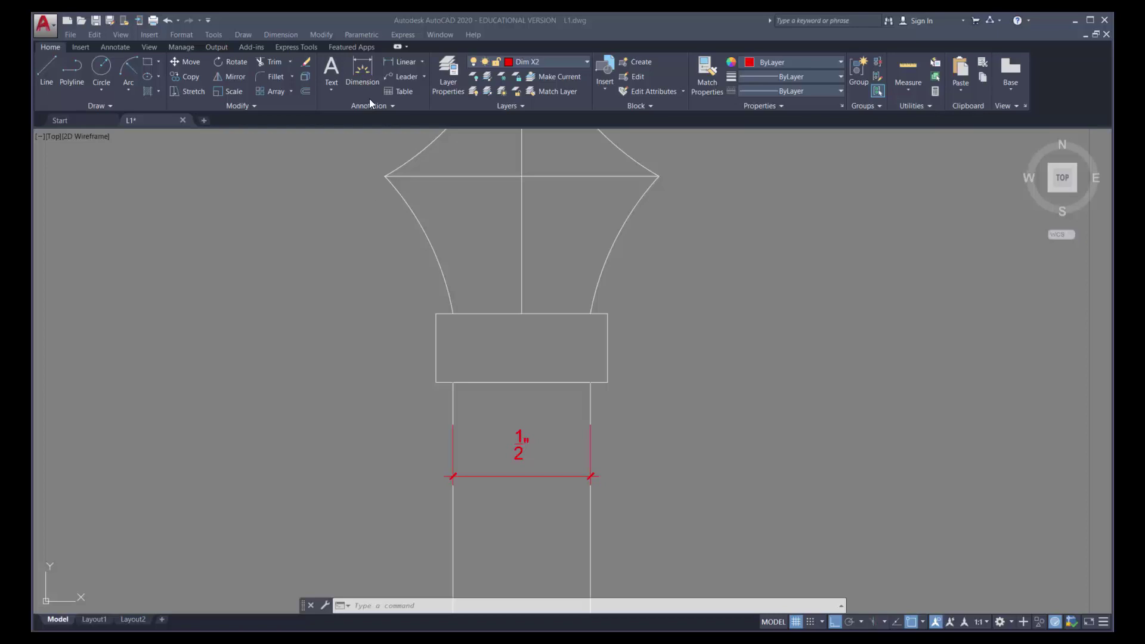
Modify the Dim X2 dimension style so its primary units use the Diagonal fraction format
{"action": "left_click", "coordinate": [393, 106]}
{"action": "left_click", "coordinate": [389, 105]}
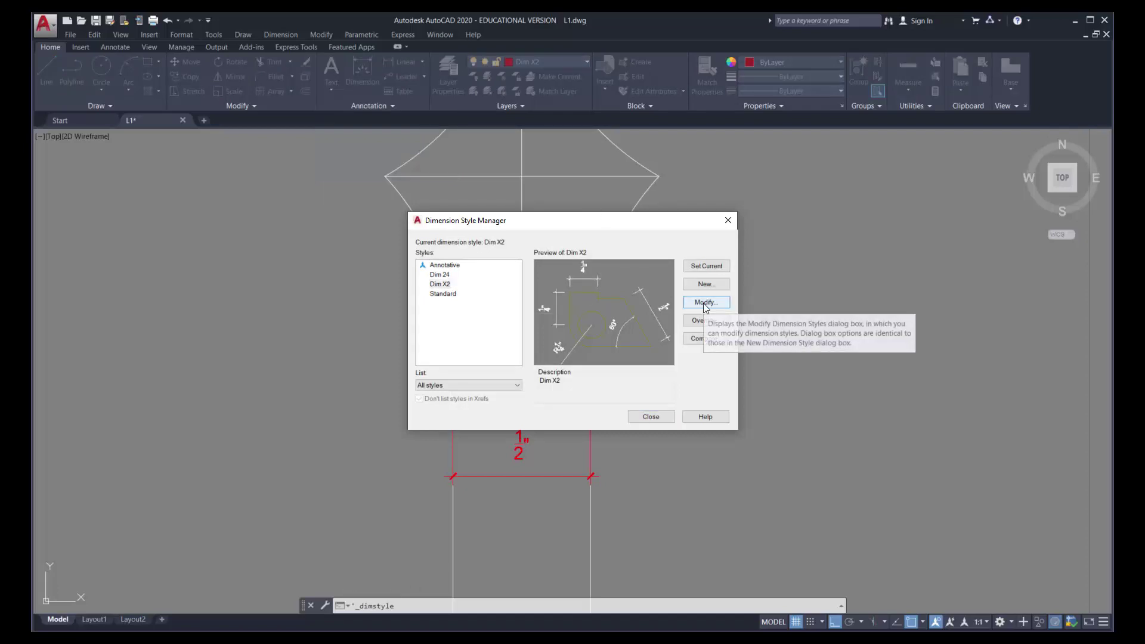
{"action": "left_click", "coordinate": [705, 303]}
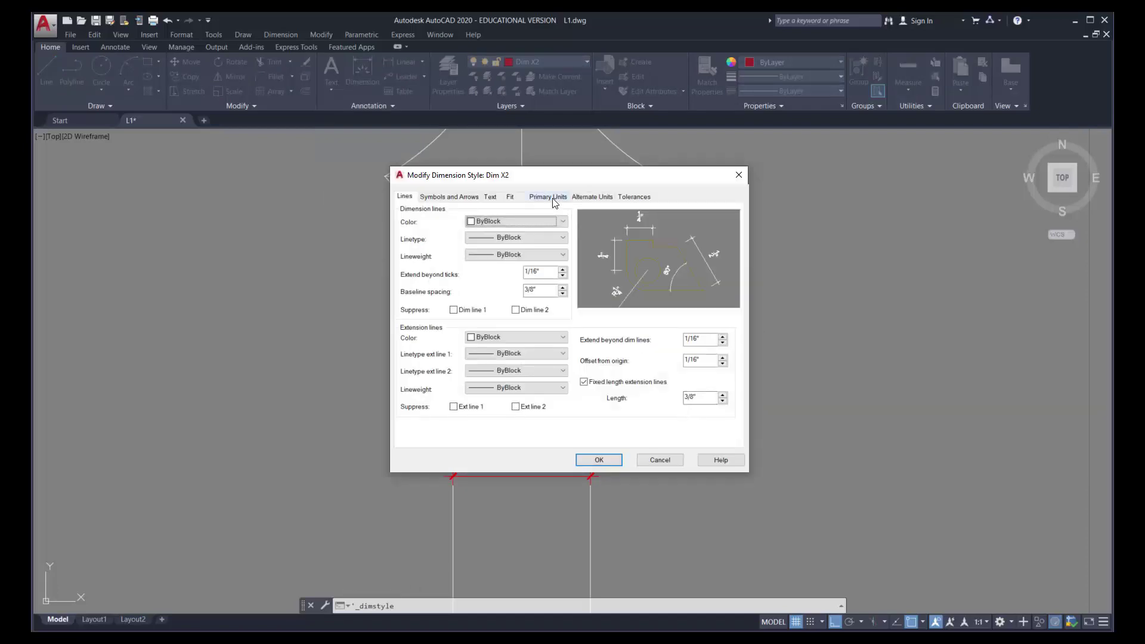
{"action": "left_click", "coordinate": [548, 197]}
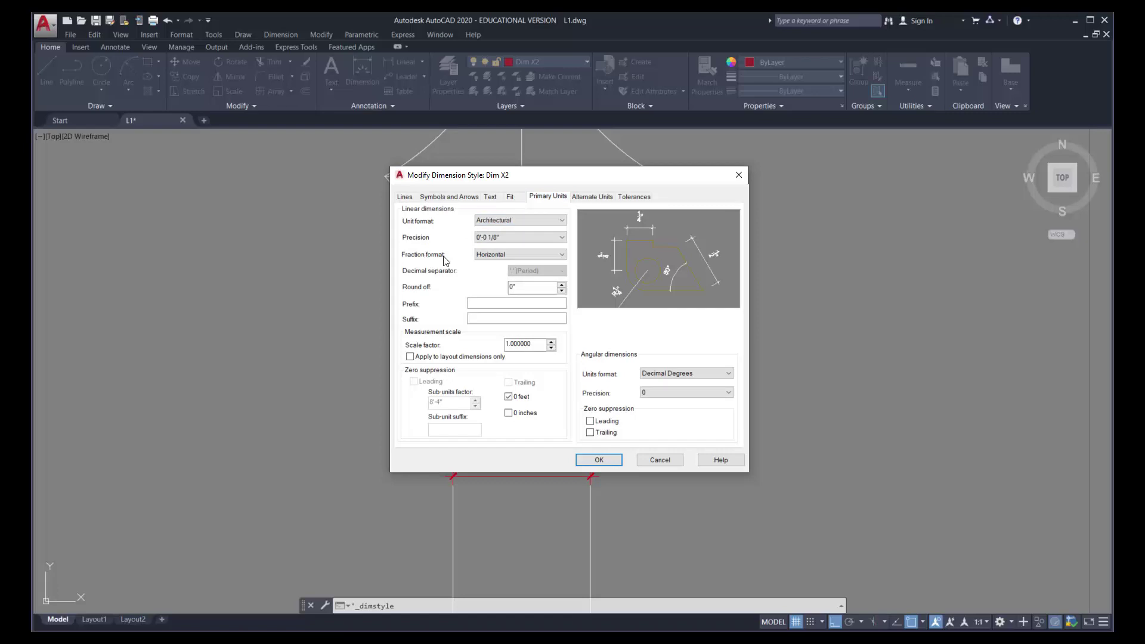
{"action": "left_click", "coordinate": [500, 255]}
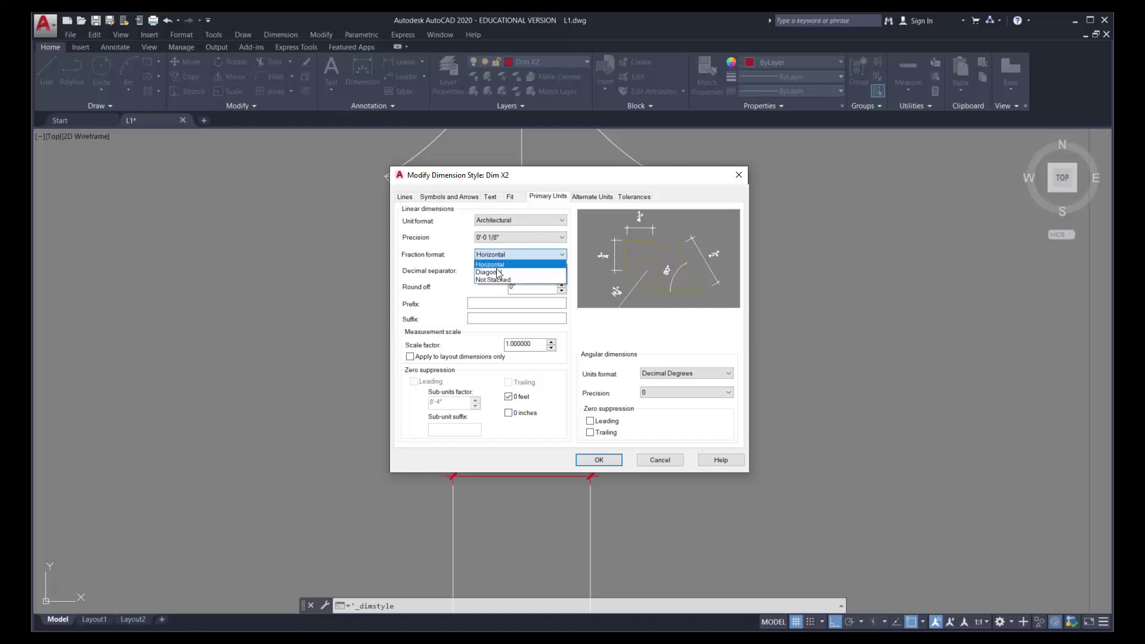
{"action": "left_click", "coordinate": [499, 273]}
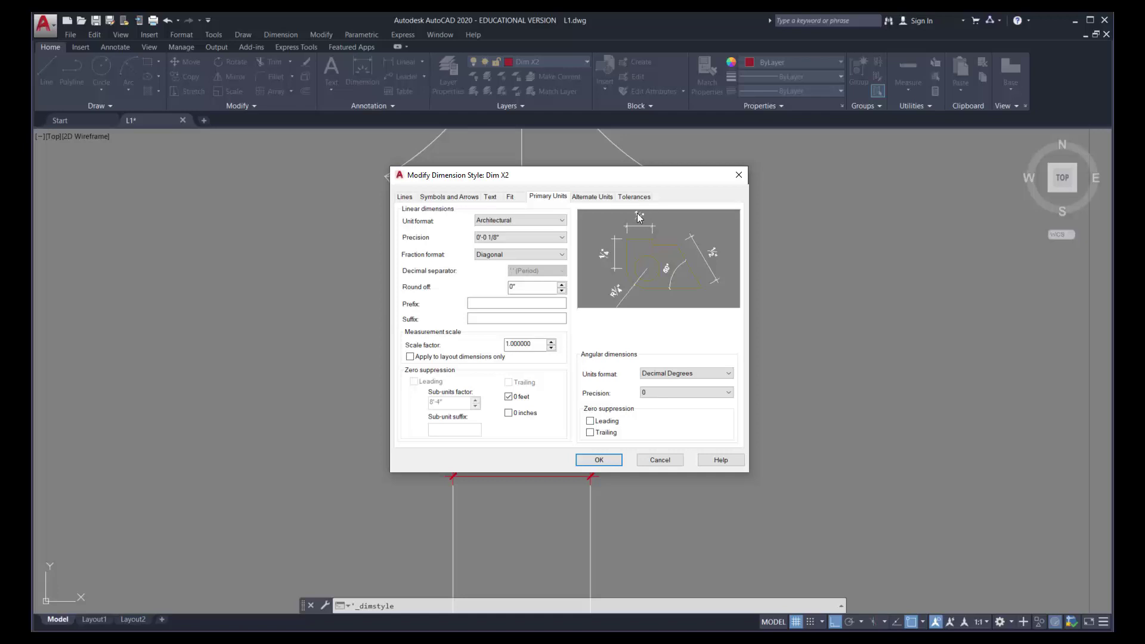
{"action": "left_click", "coordinate": [615, 460]}
{"action": "left_click", "coordinate": [652, 417]}
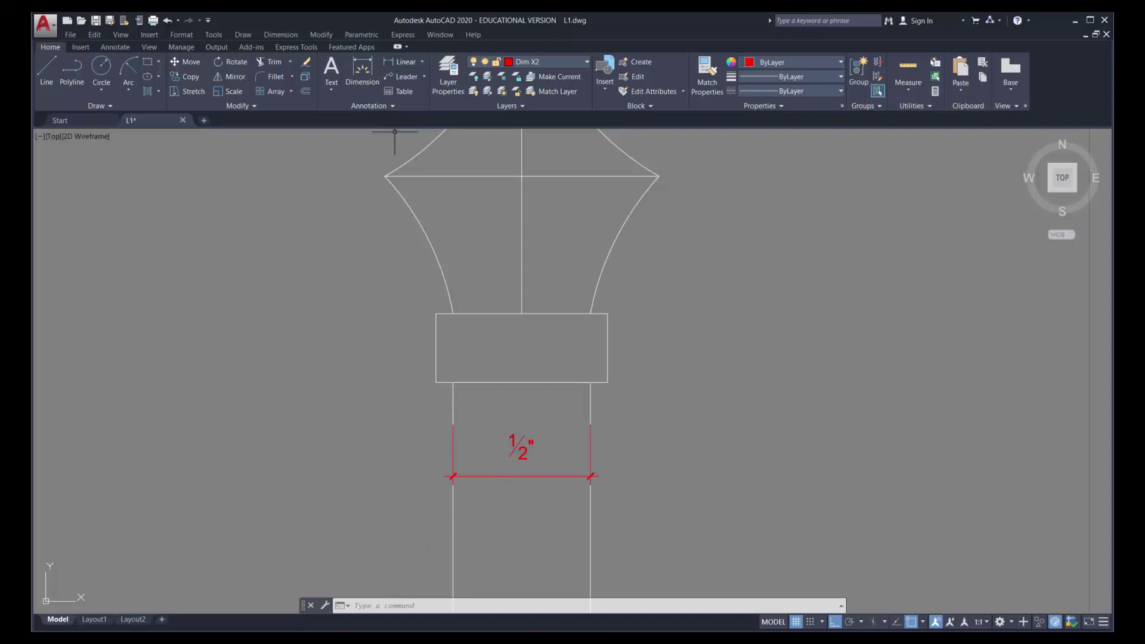
Add a horizontal linear dimension for the width of the ornament's rectangular base, placed below the picket's width dimension
{"action": "mouse_move", "coordinate": [486, 477]}
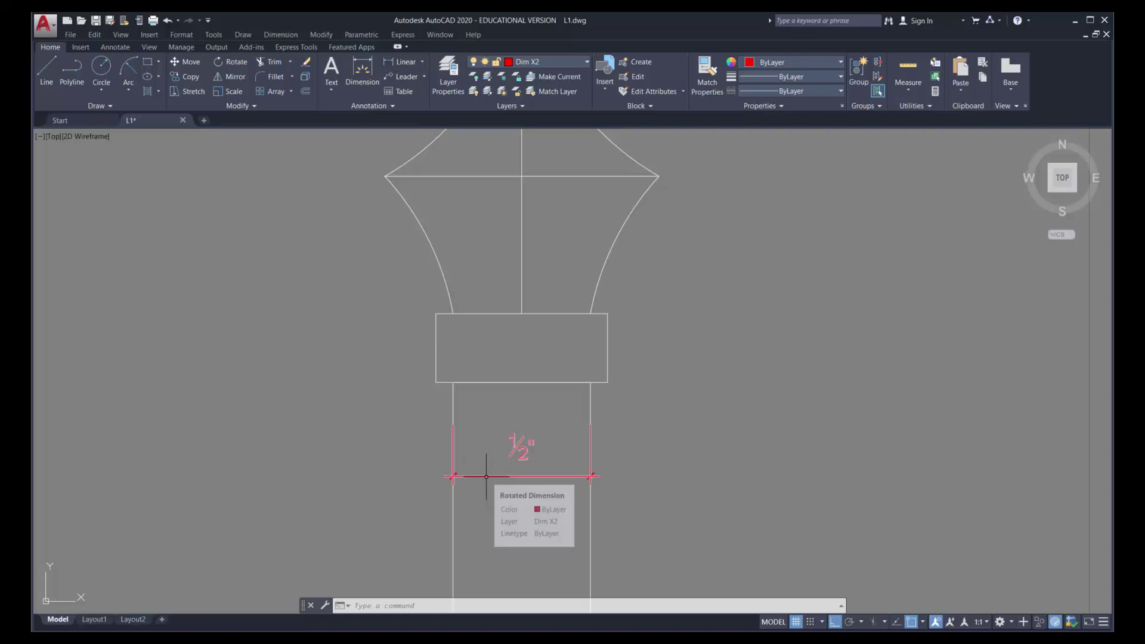
{"action": "left_click", "coordinate": [401, 61]}
{"action": "left_click", "coordinate": [437, 382]}
{"action": "left_click", "coordinate": [608, 383]}
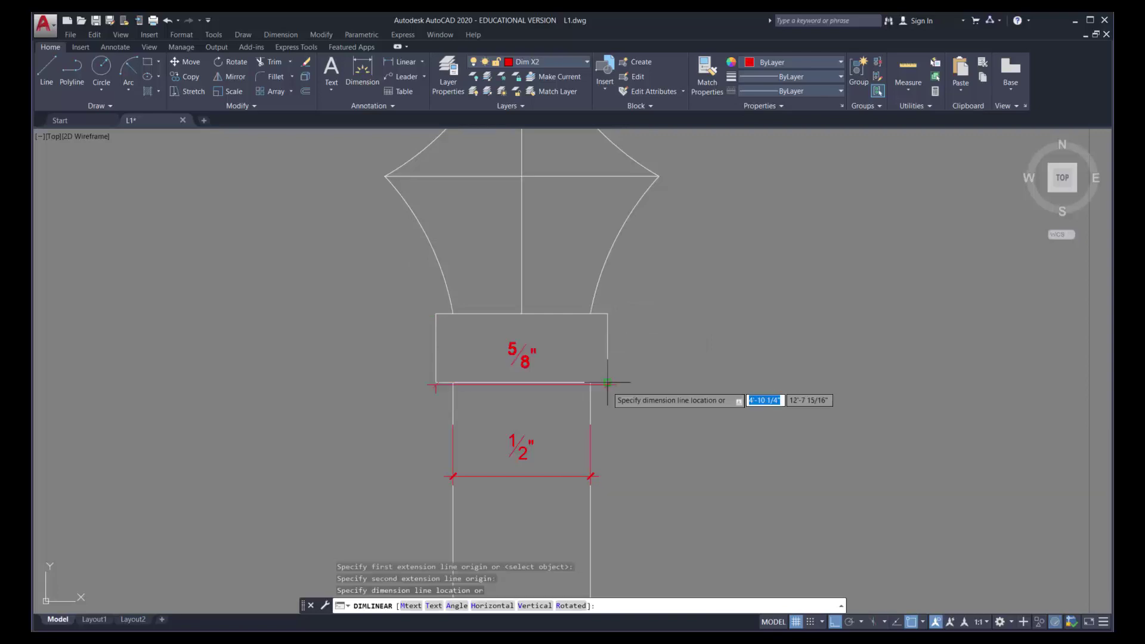
{"action": "left_click", "coordinate": [654, 543]}
Add a horizontal linear dimension from the ornament's left corner to its tip, placed above the tip
{"action": "scroll", "coordinate": [653, 338], "scroll_direction": "down", "scroll_amount": 2}
{"action": "middle_click_drag", "start_coordinate": [586, 249], "coordinate": [568, 367]}
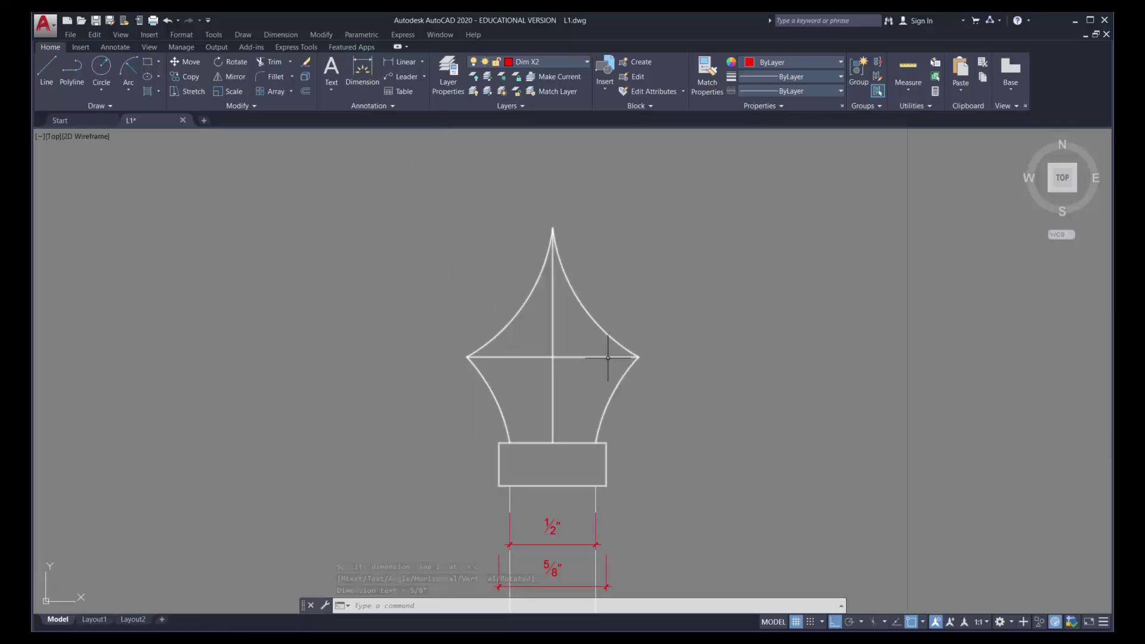
{"action": "left_click", "coordinate": [391, 62]}
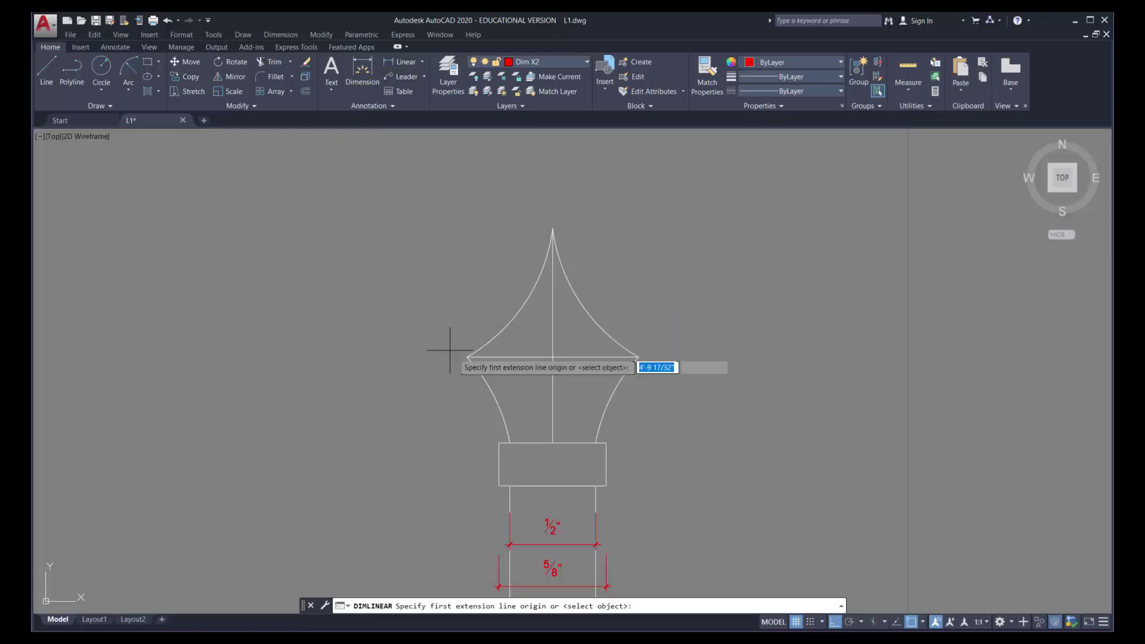
{"action": "left_click", "coordinate": [467, 356]}
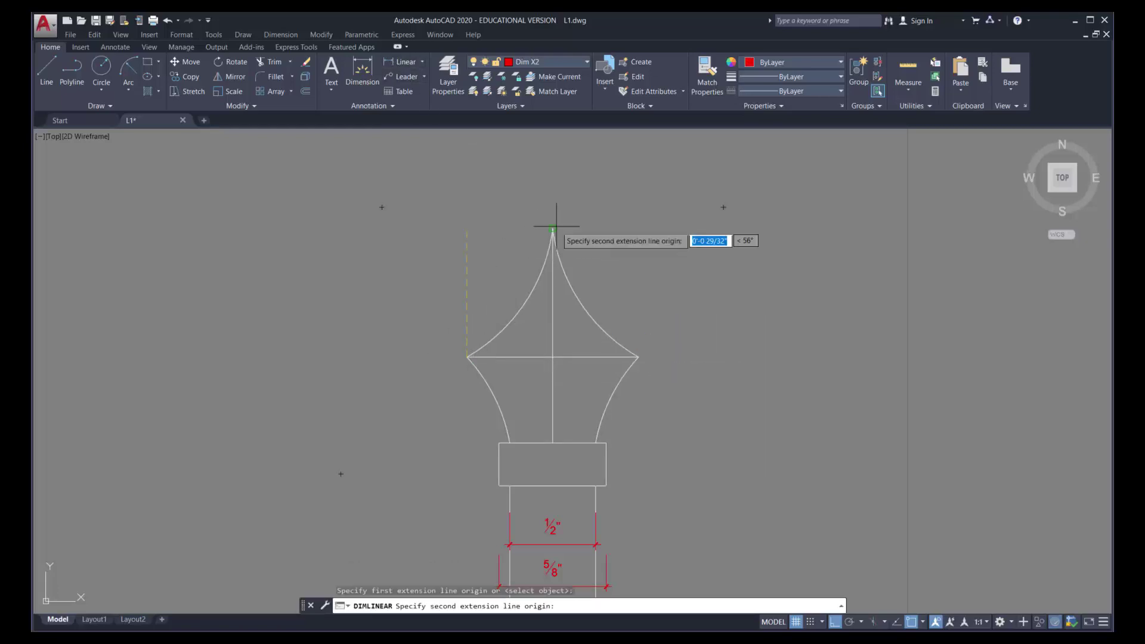
{"action": "left_click", "coordinate": [552, 229]}
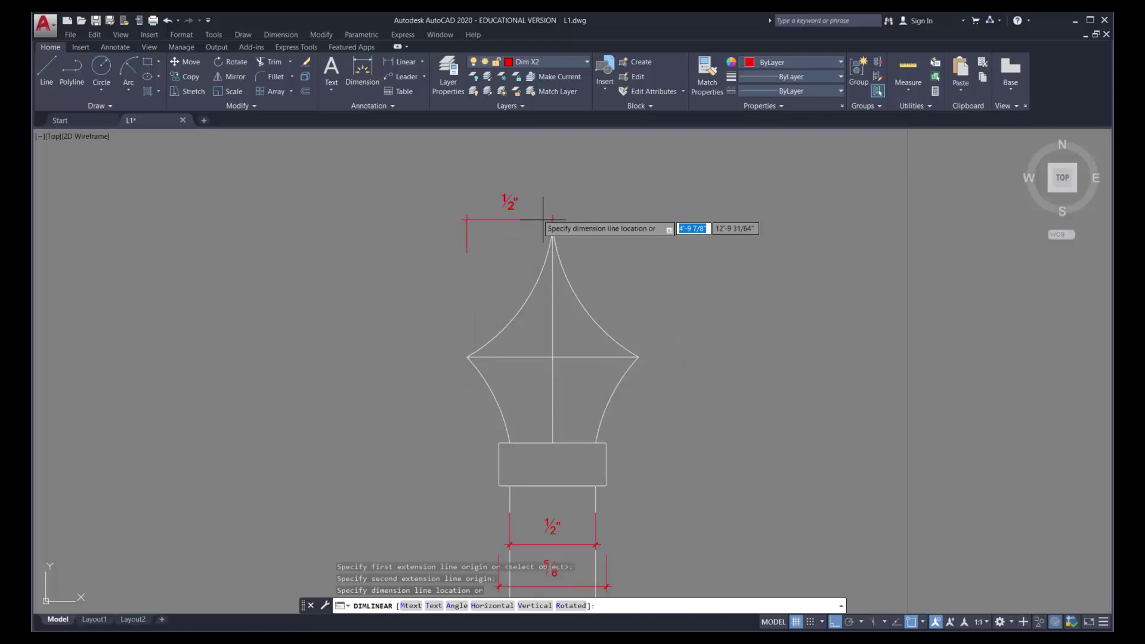
{"action": "left_click", "coordinate": [516, 187]}
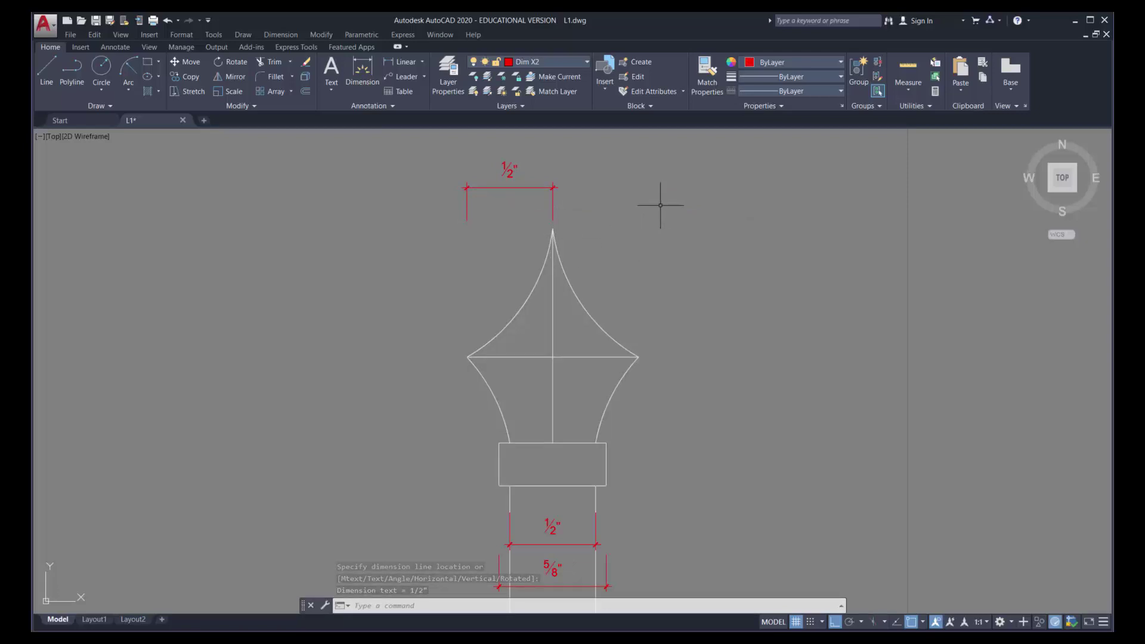
Continue the horizontal dimension chain from the tip to the right lower curve's bottom end and the ornament's right corner
{"action": "left_click", "coordinate": [284, 35]}
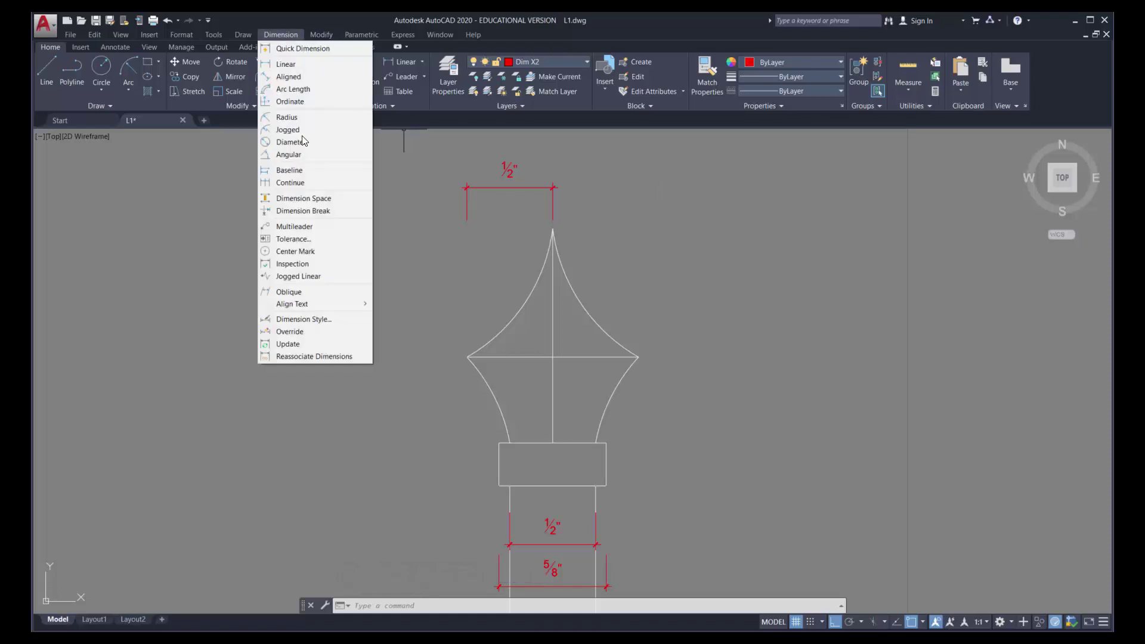
{"action": "left_click", "coordinate": [310, 183]}
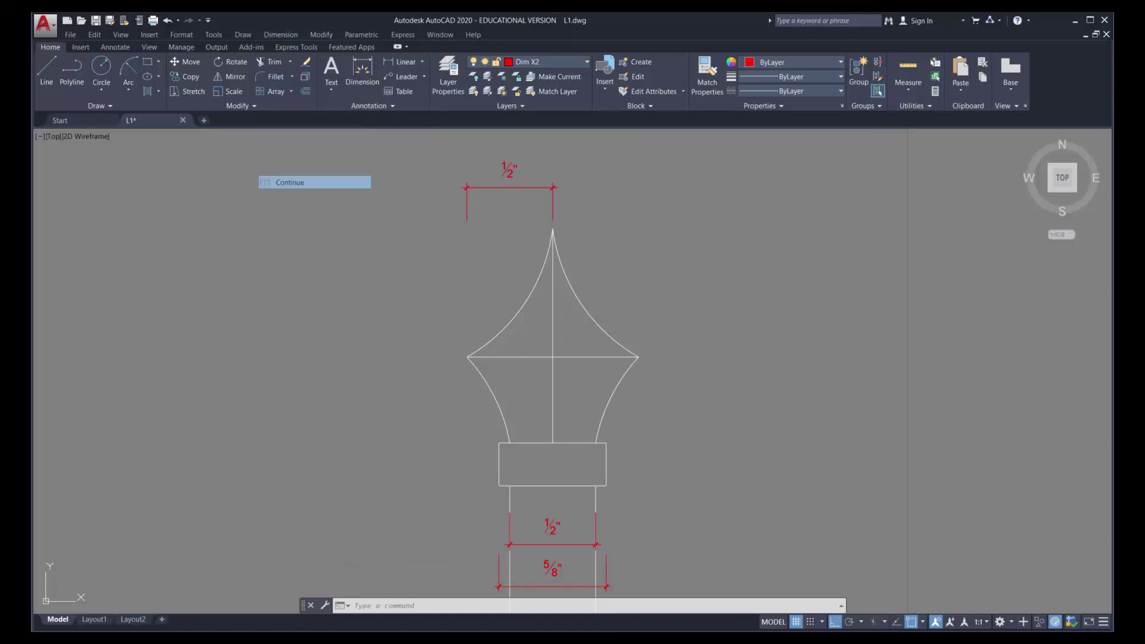
{"action": "left_click", "coordinate": [596, 443]}
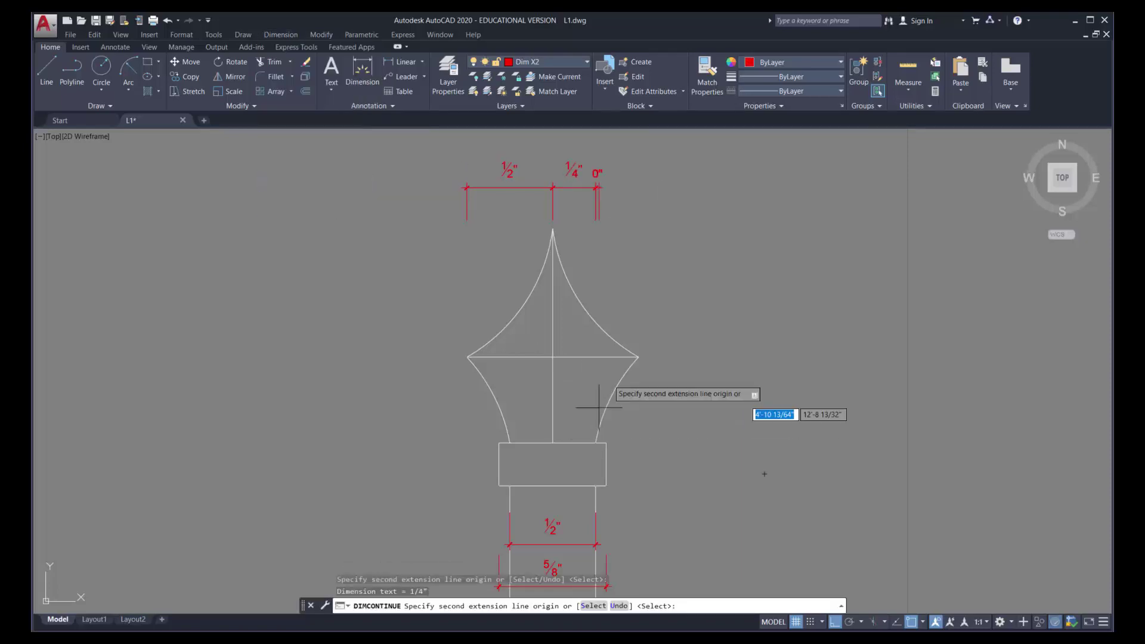
{"action": "left_click", "coordinate": [637, 358]}
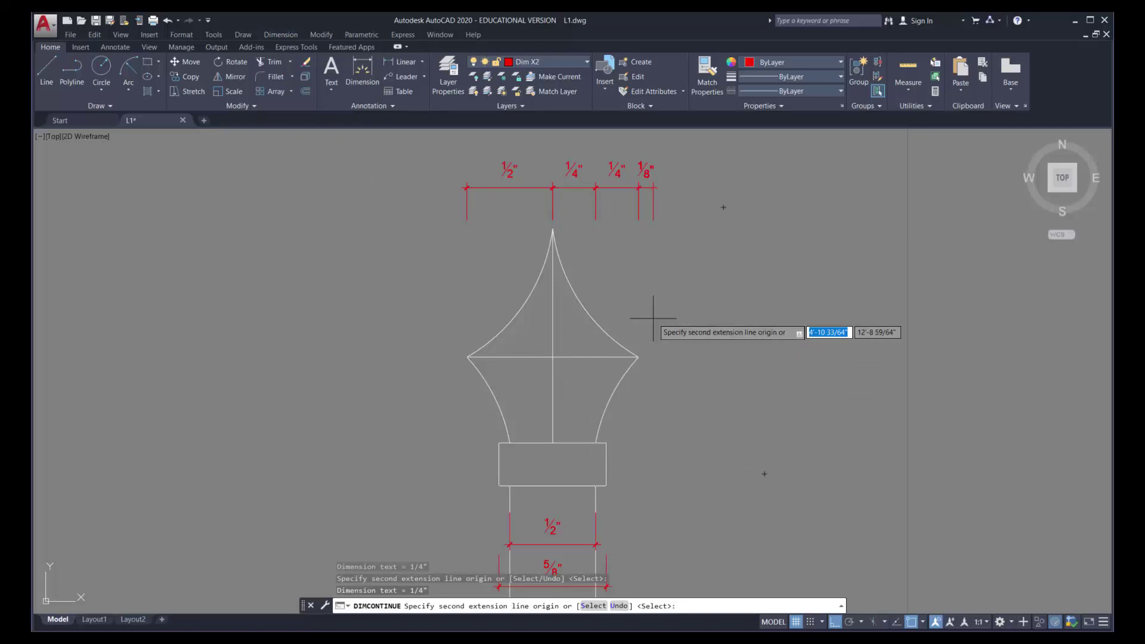
{"action": "key", "text": "Return"}
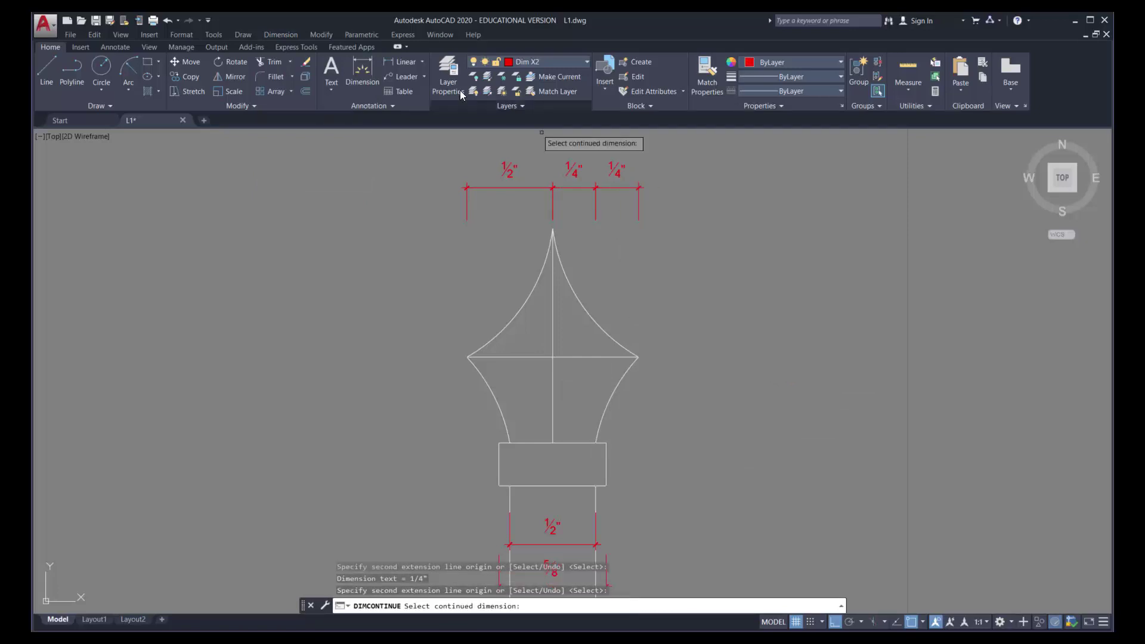
Add a baseline dimension for the ornament's overall width above the chain, starting from the left corner's extension line
{"action": "left_click", "coordinate": [280, 35]}
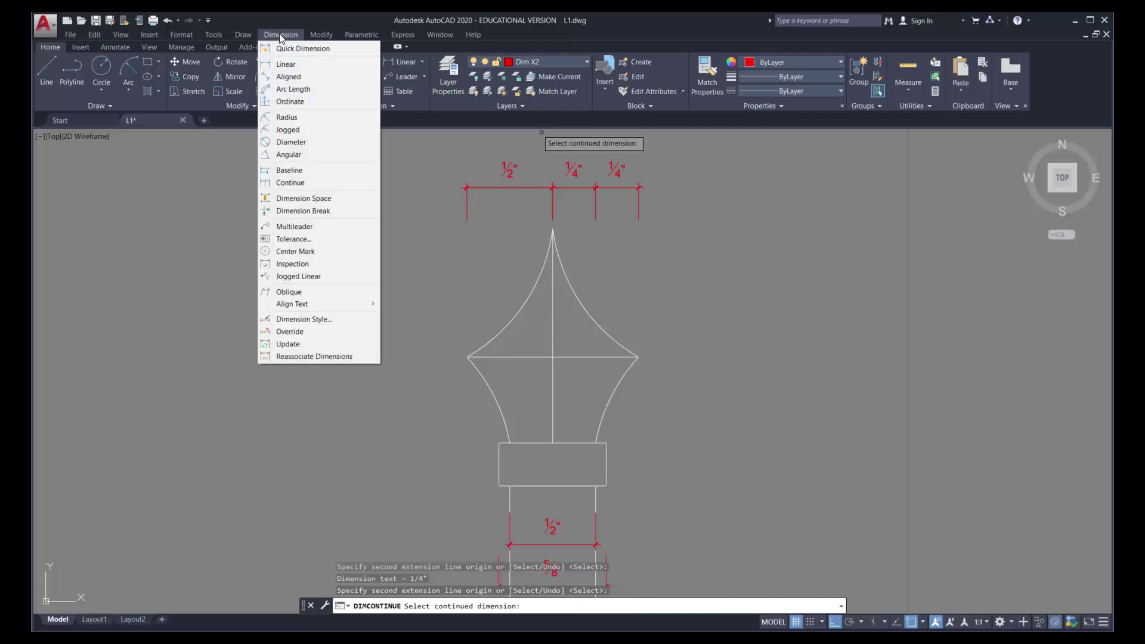
{"action": "left_click", "coordinate": [298, 170]}
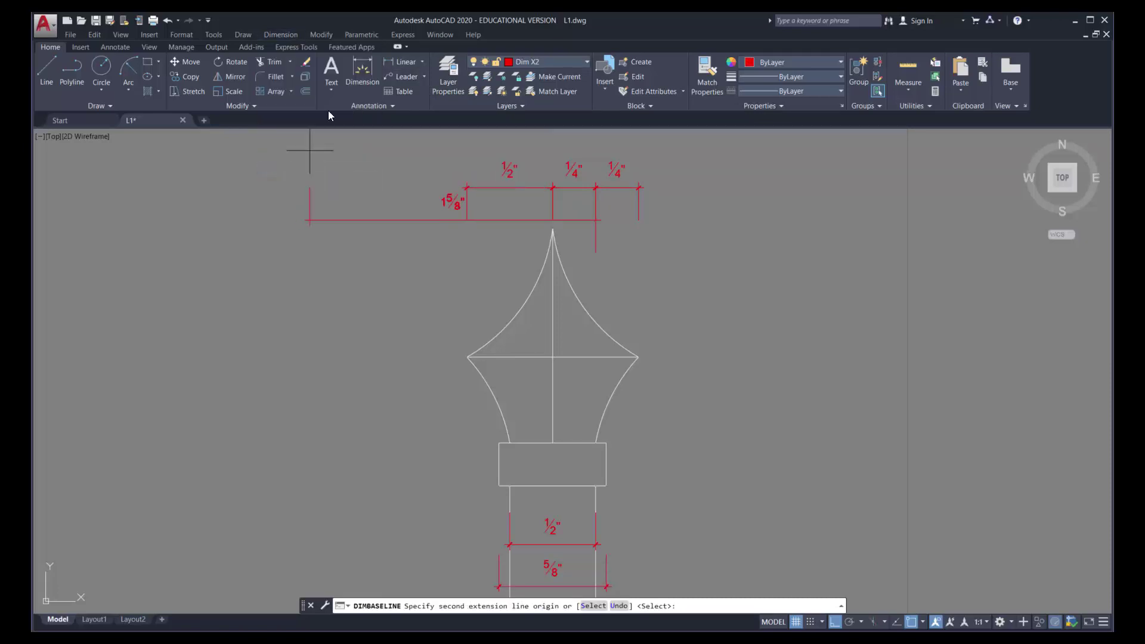
{"action": "type", "text": "s"}
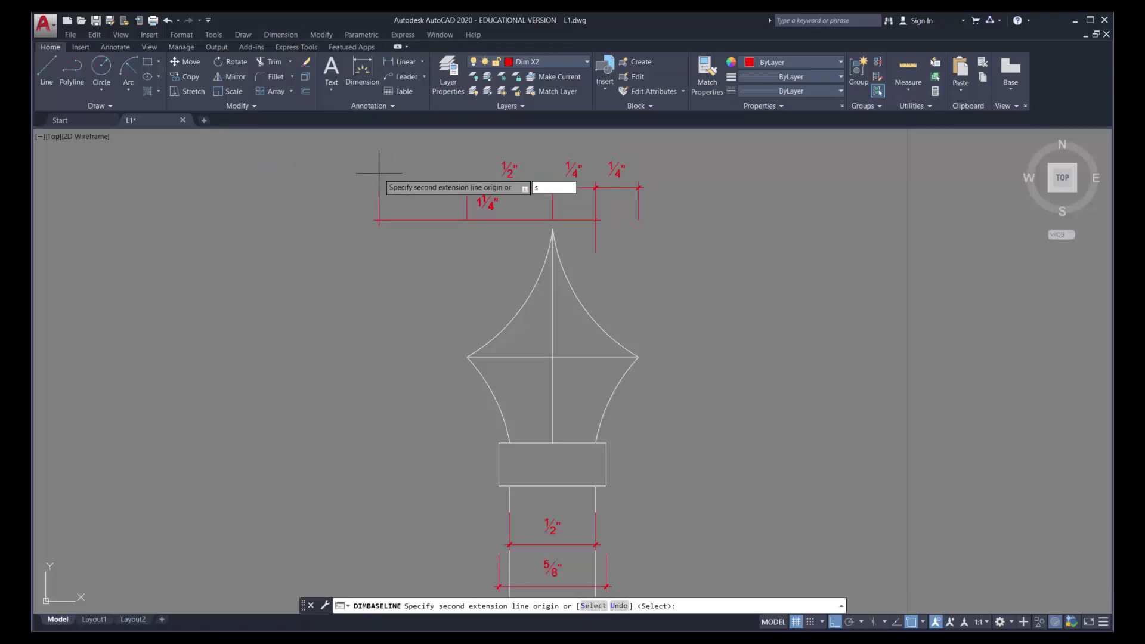
{"action": "key", "text": "Return"}
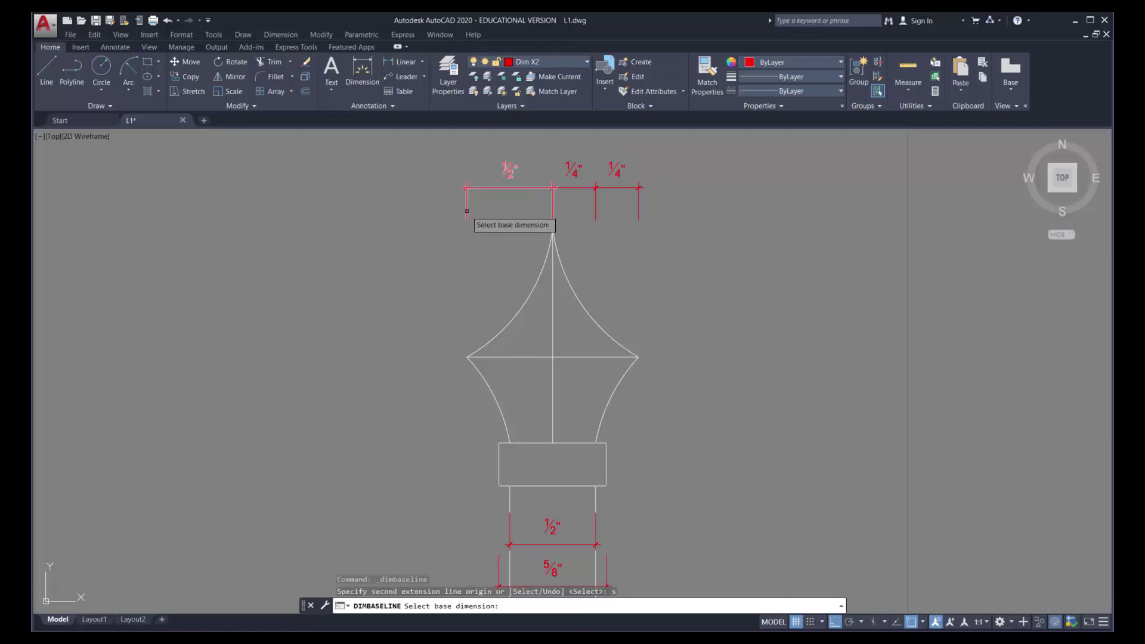
{"action": "left_click", "coordinate": [466, 209]}
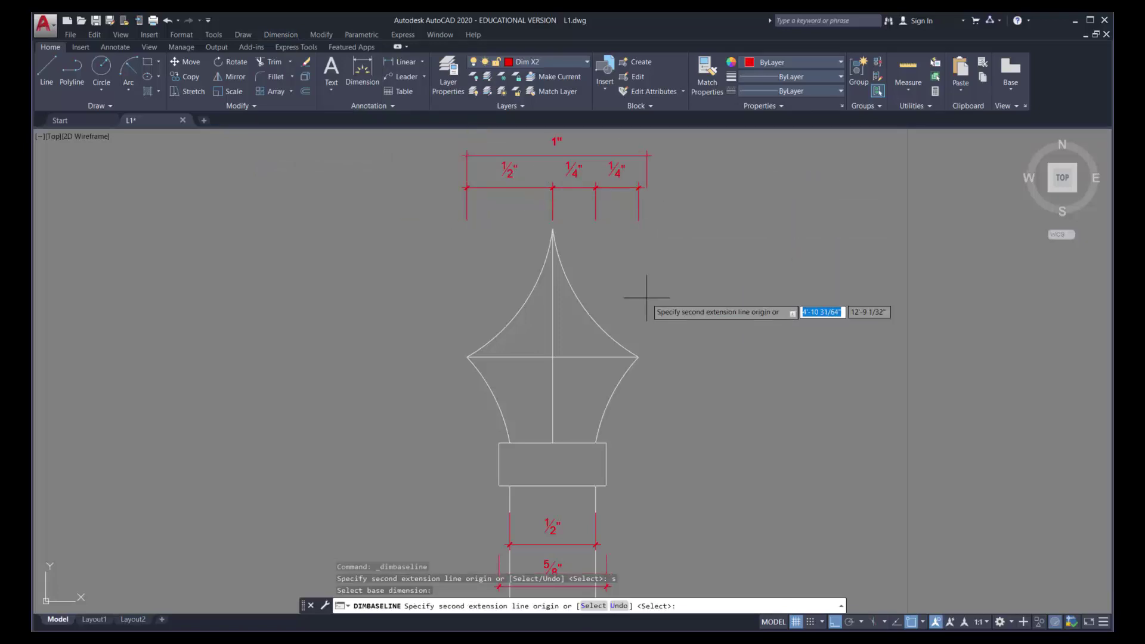
{"action": "left_click", "coordinate": [638, 358]}
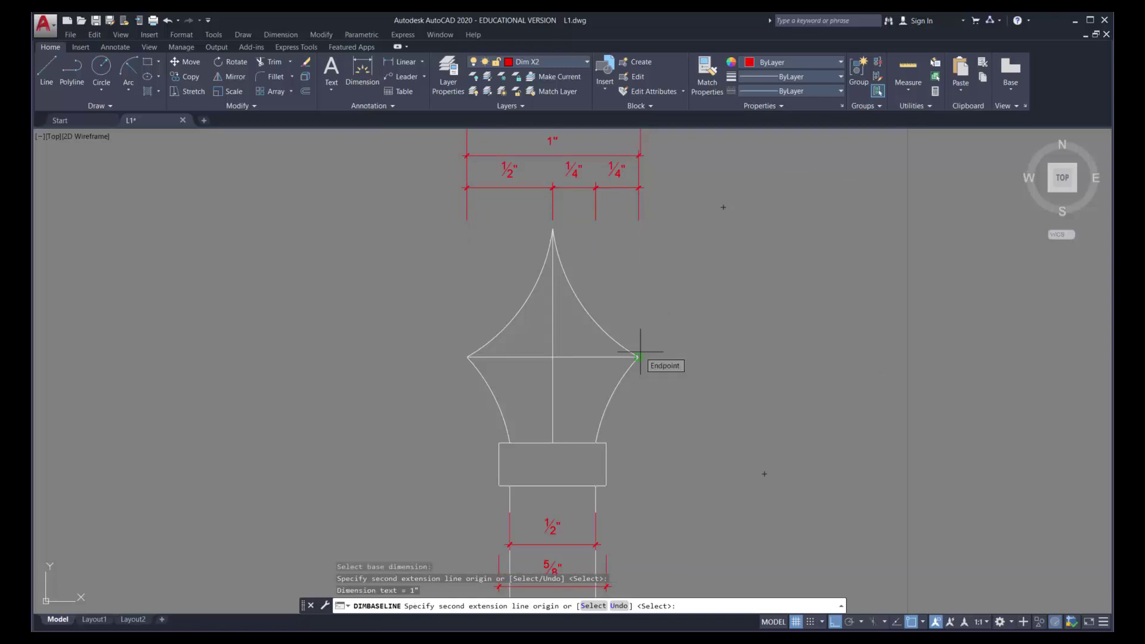
{"action": "key", "text": "Return"}
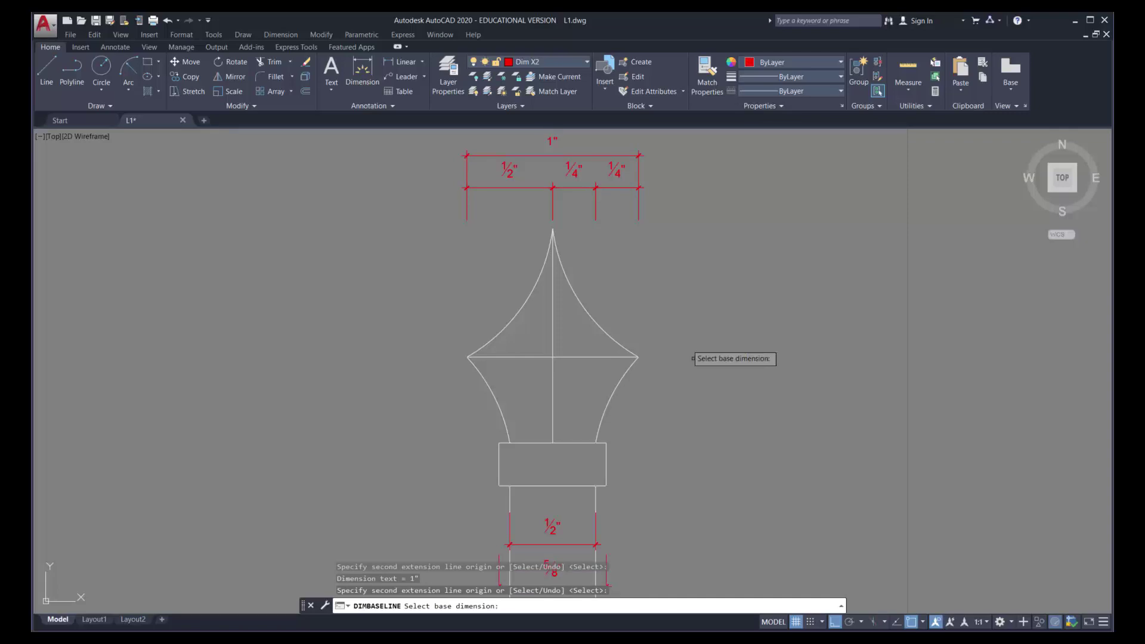
Add a vertical linear dimension from the ornament's tip to its right corner, placed to the right of the ornament
{"action": "left_click", "coordinate": [394, 62]}
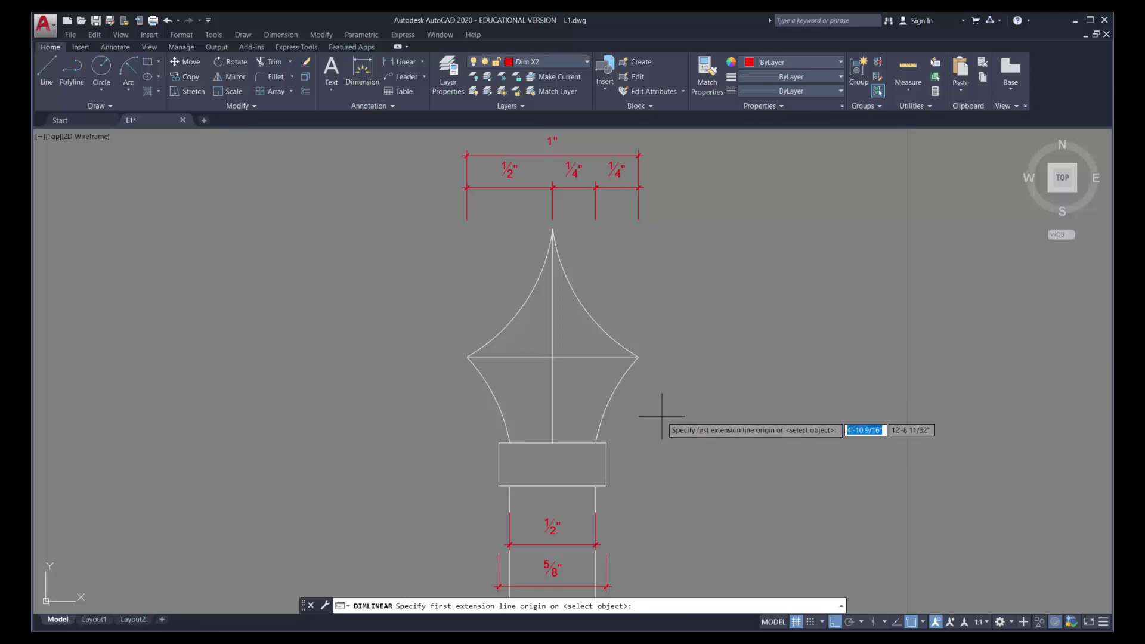
{"action": "left_click", "coordinate": [551, 229]}
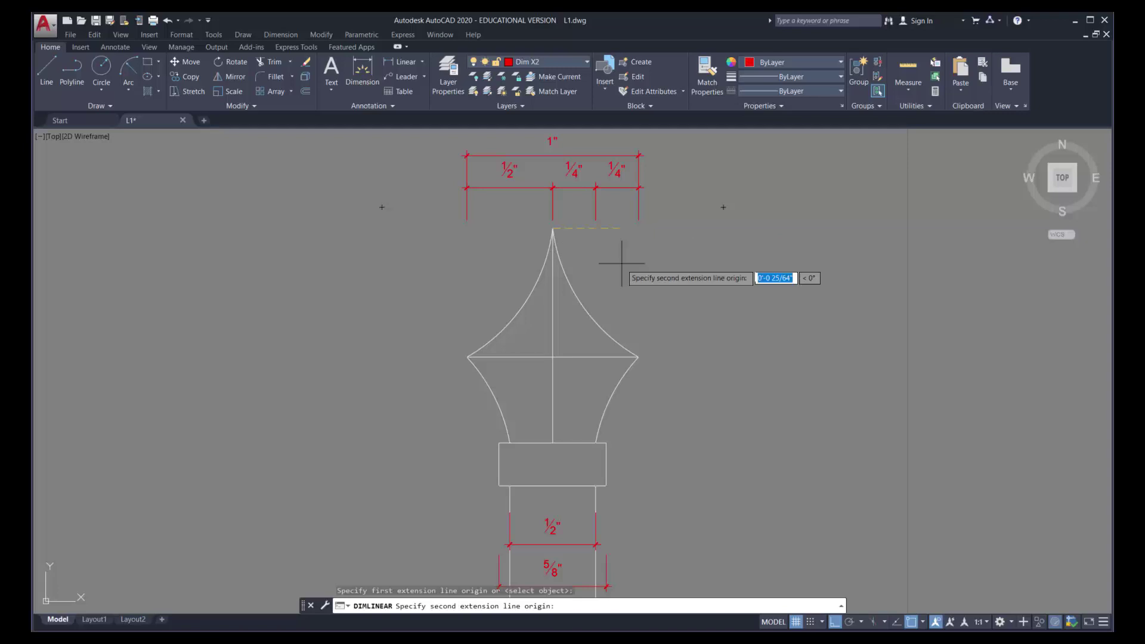
{"action": "left_click", "coordinate": [638, 357]}
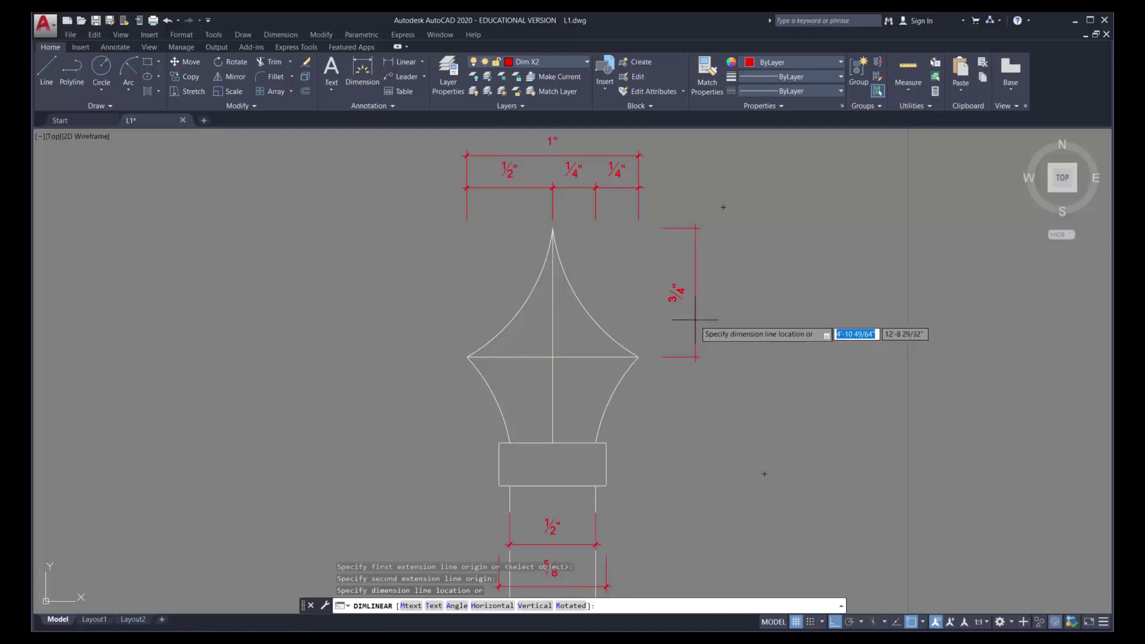
{"action": "left_click", "coordinate": [695, 320]}
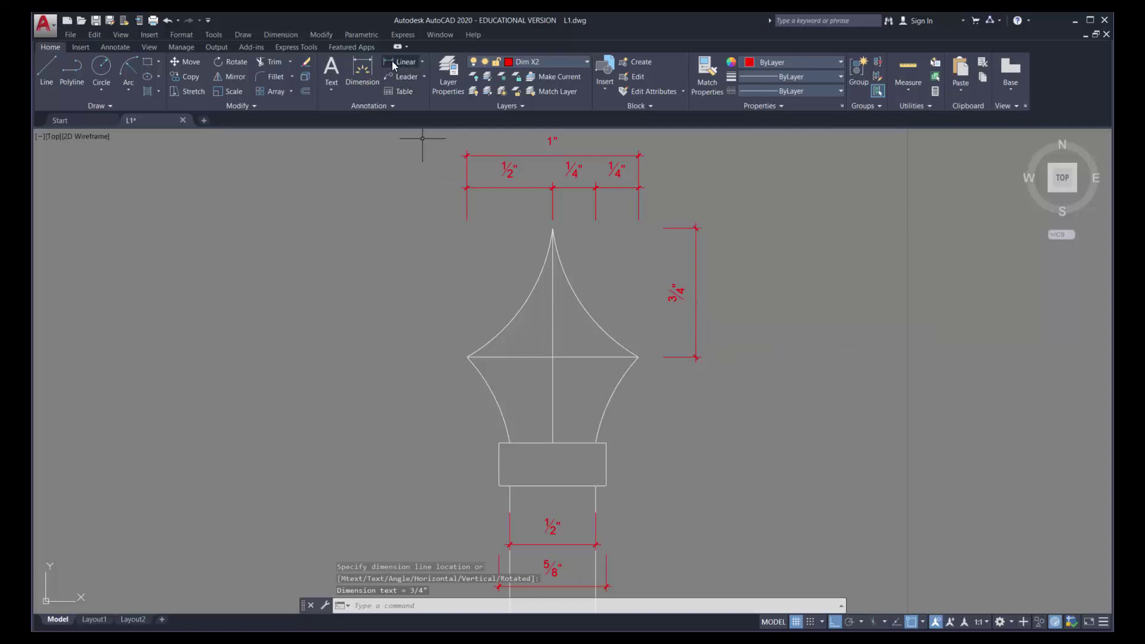
Continue the vertical dimension chain from the right corner to the top and bottom edges of the rectangular base
{"action": "left_click", "coordinate": [280, 34]}
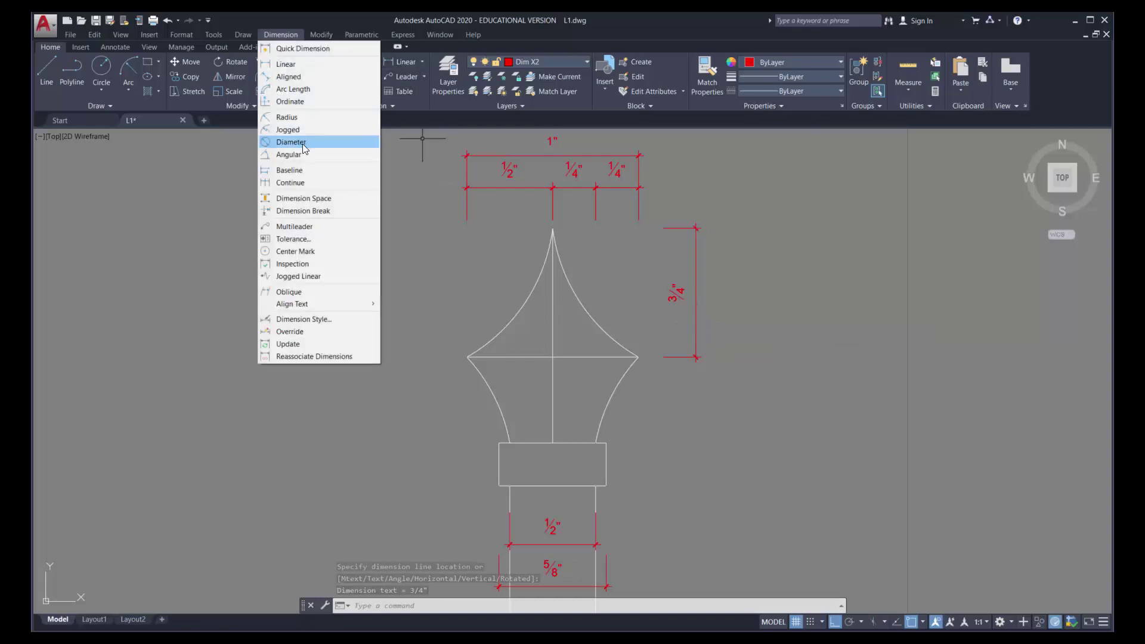
{"action": "left_click", "coordinate": [291, 183]}
{"action": "left_click", "coordinate": [601, 421]}
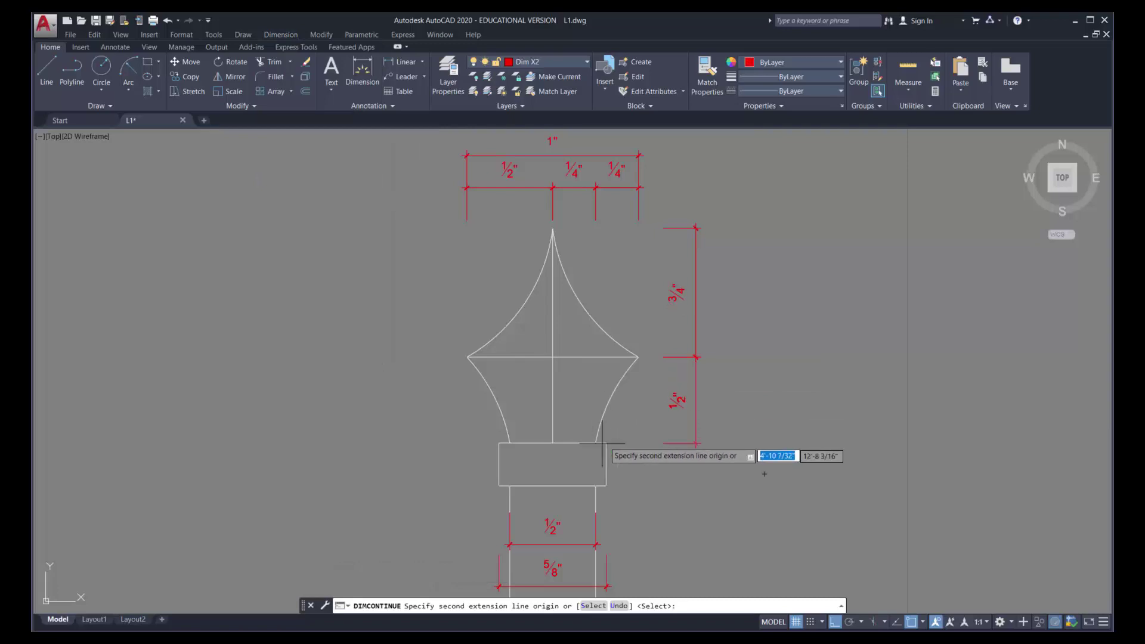
{"action": "left_click", "coordinate": [597, 443]}
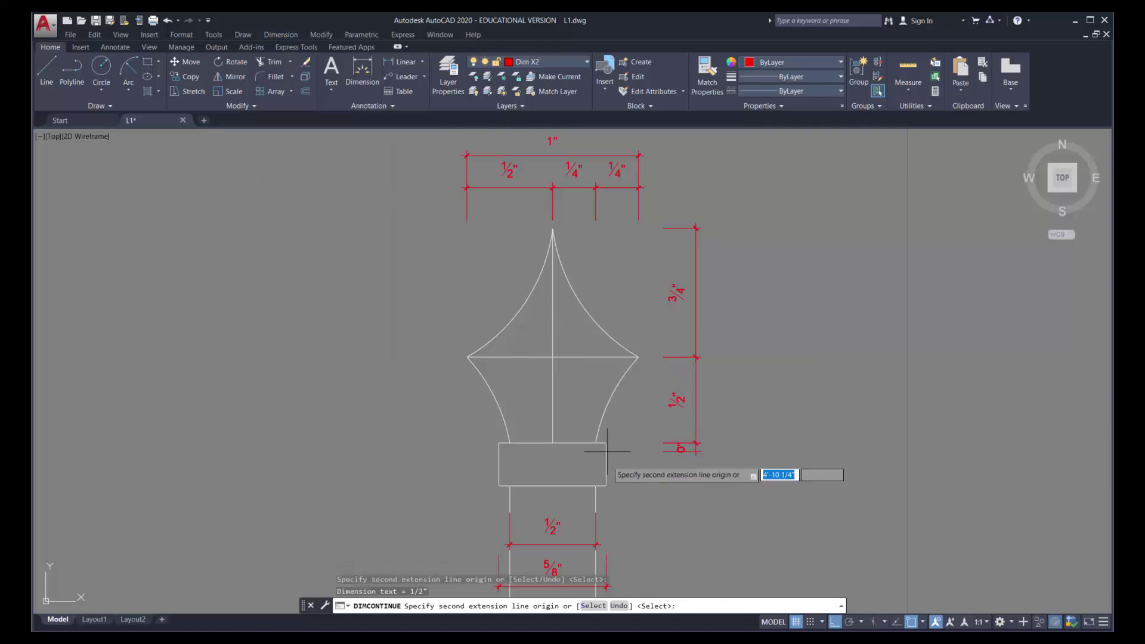
{"action": "left_click", "coordinate": [607, 485]}
{"action": "key", "text": "Return"}
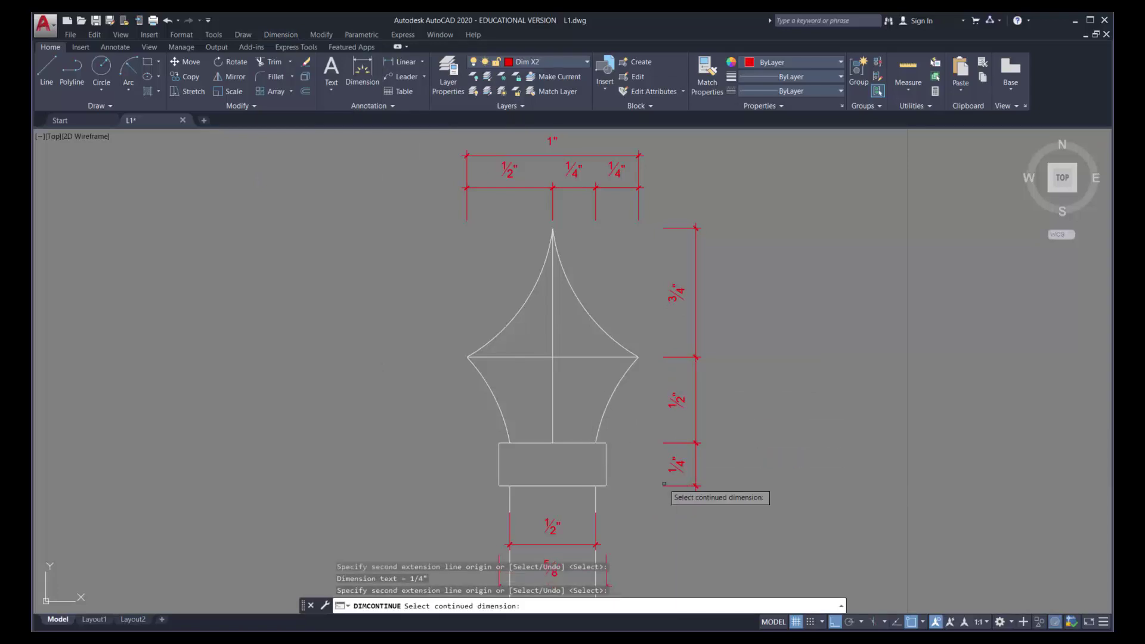
Add a baseline dimension for the ornament's overall height, from the rectangular base's bottom edge up to the tip
{"action": "left_click", "coordinate": [280, 36]}
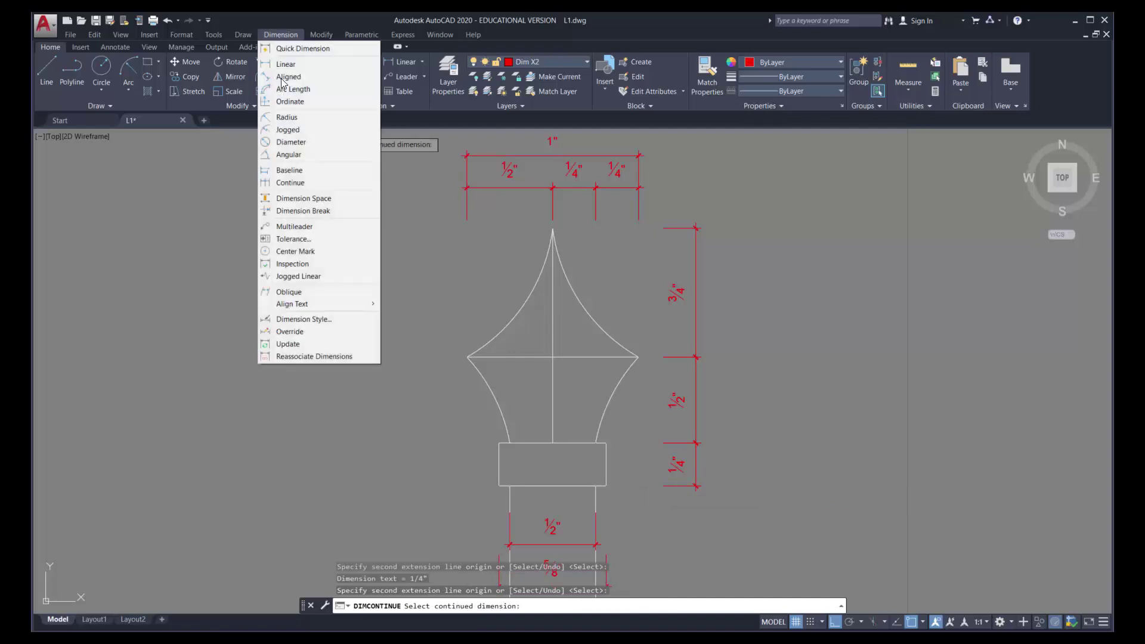
{"action": "left_click", "coordinate": [289, 170]}
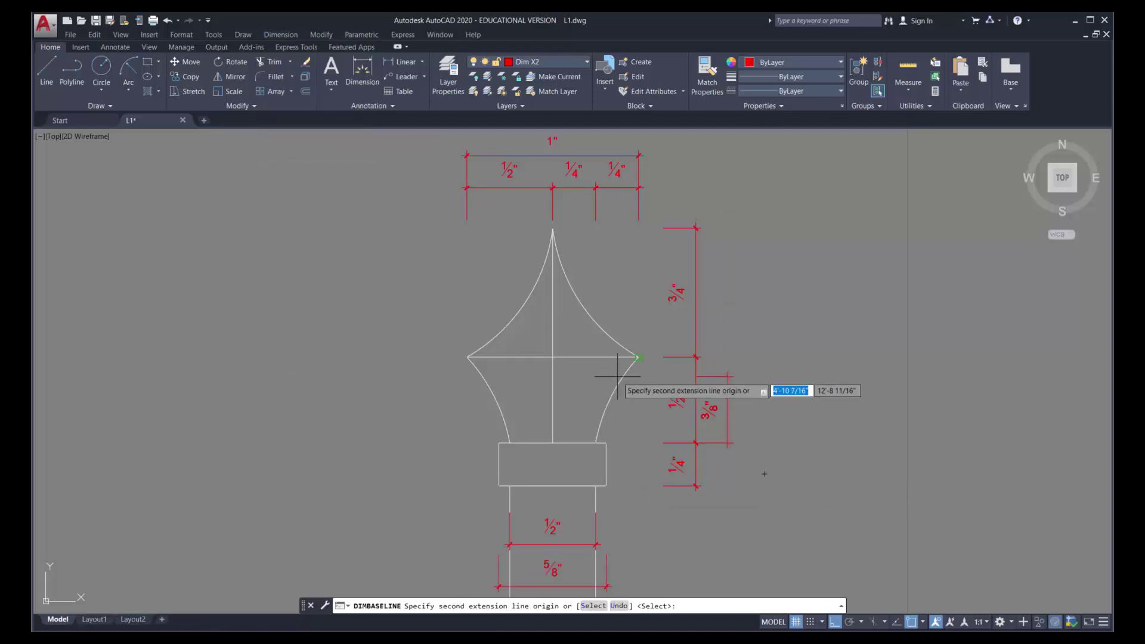
{"action": "key", "text": "Return"}
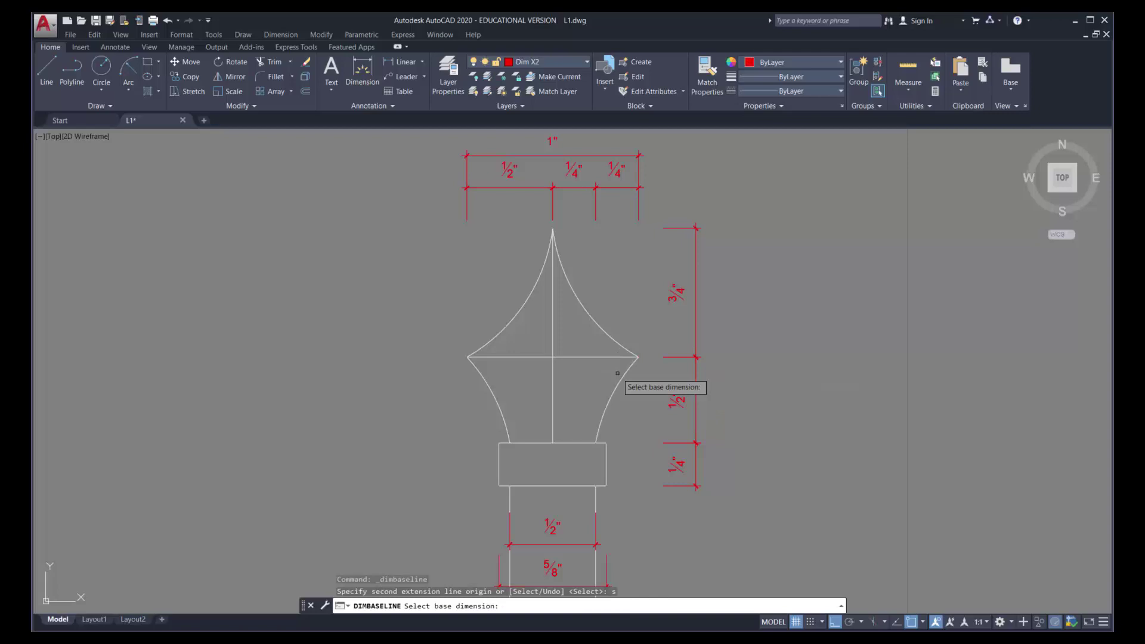
{"action": "left_click", "coordinate": [684, 486]}
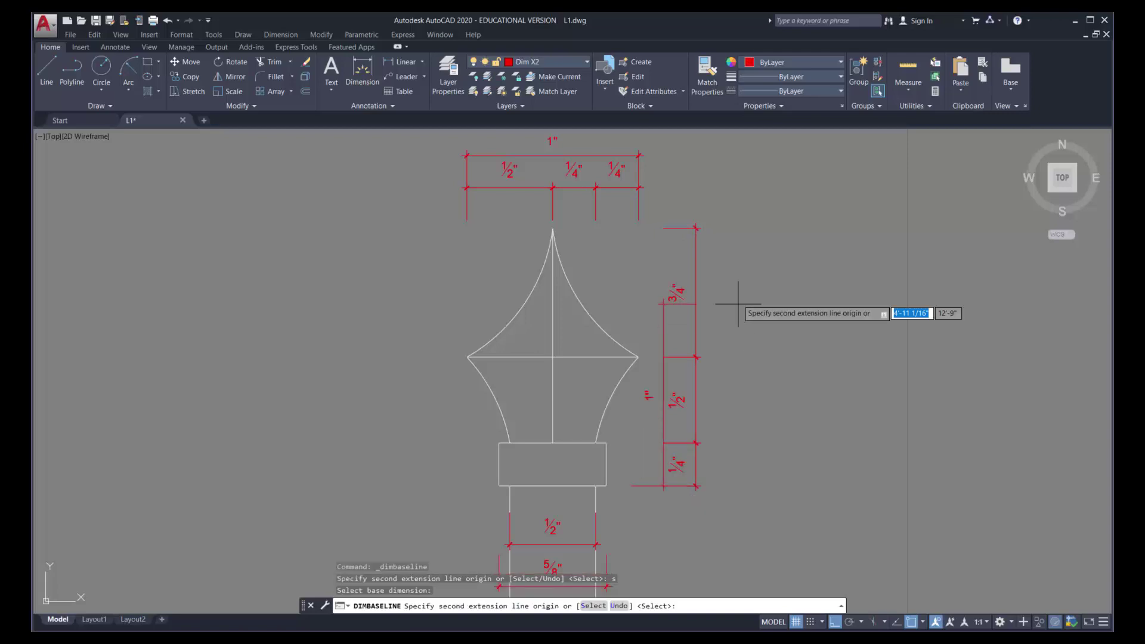
{"action": "left_click", "coordinate": [554, 231]}
{"action": "key", "text": "Return"}
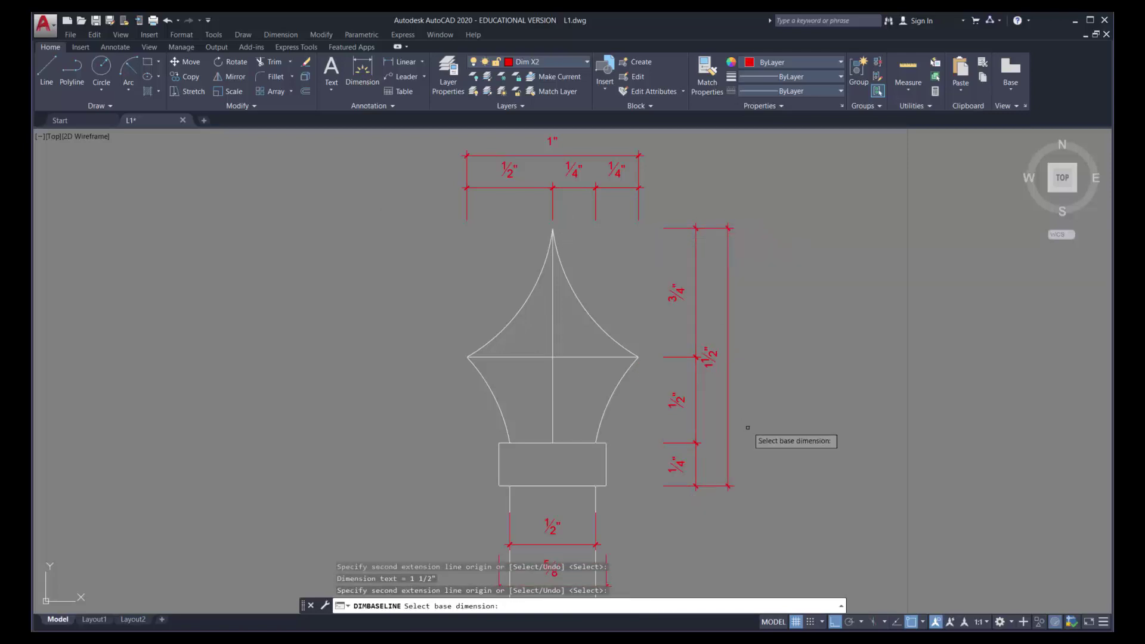
{"action": "left_click", "coordinate": [791, 351]}
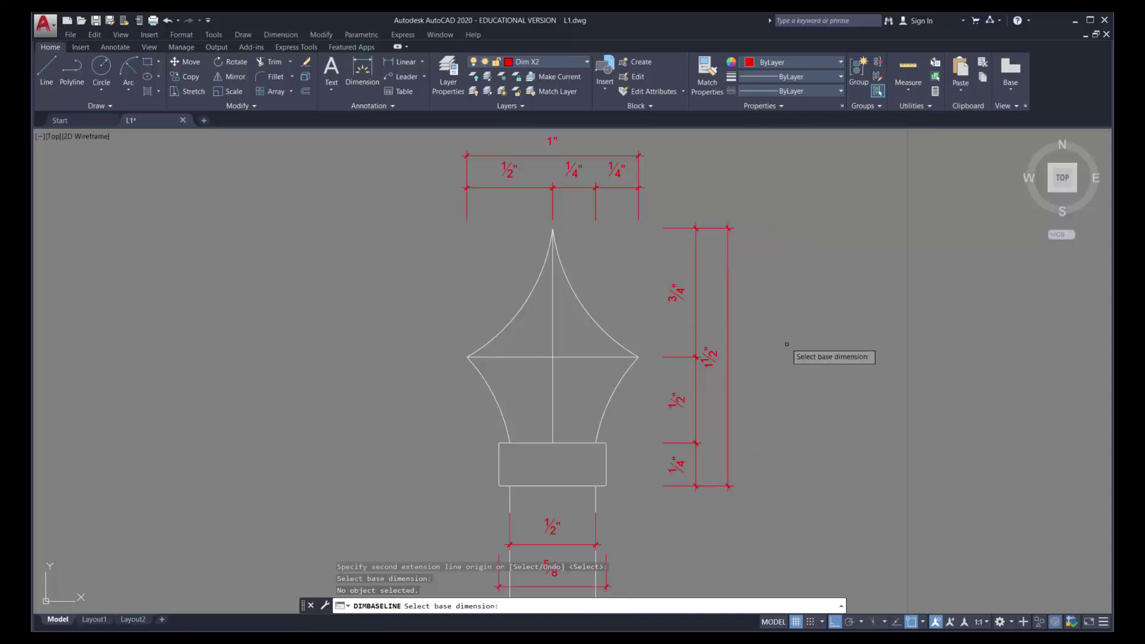
Zoom out from the dimensioned ornament to review the entire fence drawing
{"action": "scroll", "coordinate": [783, 368], "scroll_direction": "down", "scroll_amount": 2}
{"action": "scroll", "coordinate": [781, 367], "scroll_direction": "down", "scroll_amount": 2}
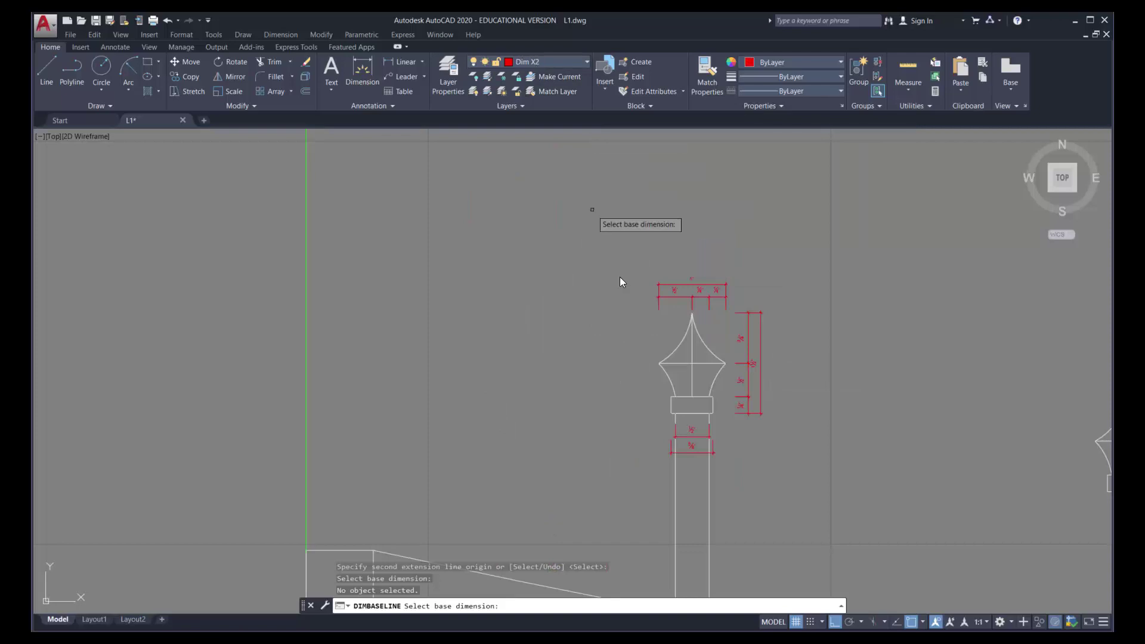
{"action": "scroll", "coordinate": [623, 283], "scroll_direction": "down", "scroll_amount": 2}
{"action": "scroll", "coordinate": [623, 281], "scroll_direction": "down", "scroll_amount": 5}
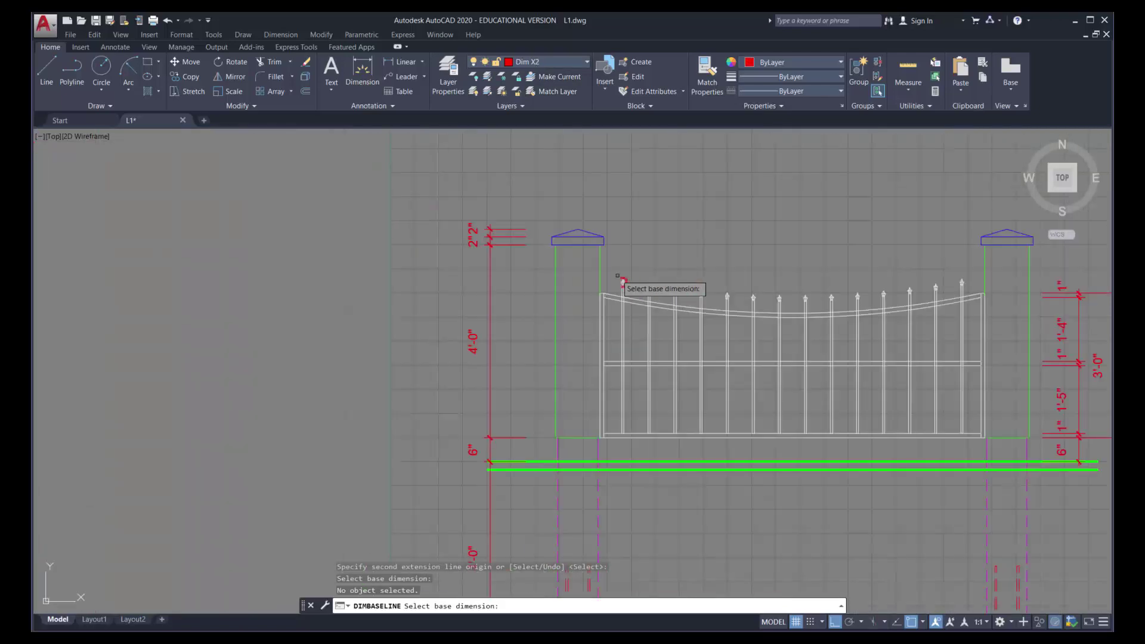
{"action": "middle_click_drag", "start_coordinate": [715, 382], "coordinate": [553, 313]}
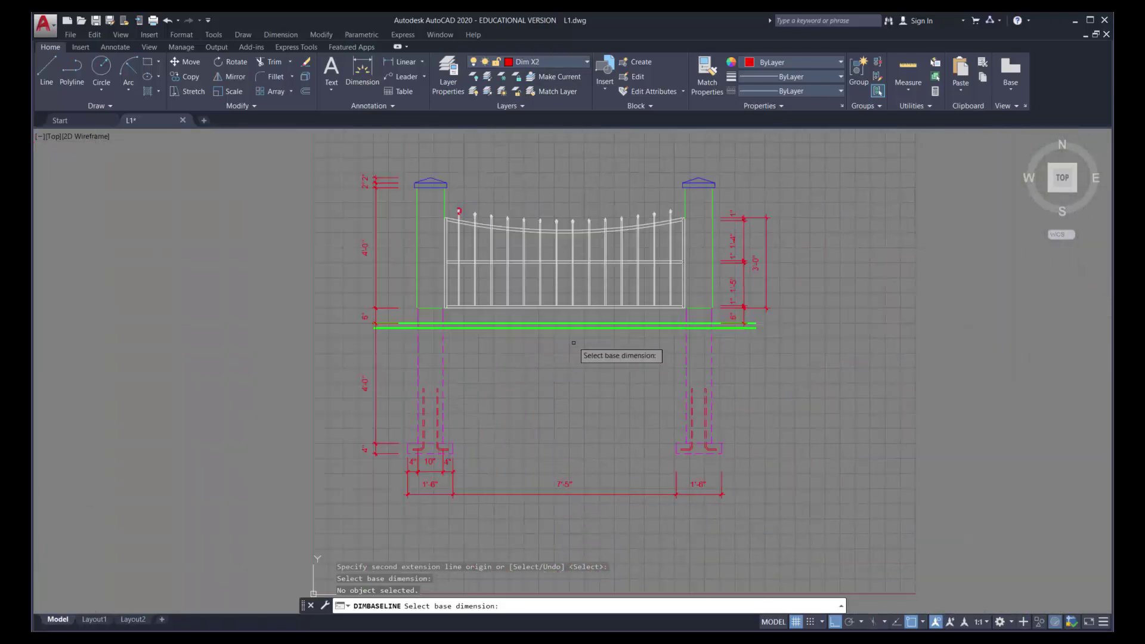
{"action": "scroll", "coordinate": [494, 259], "scroll_direction": "down", "scroll_amount": 2}
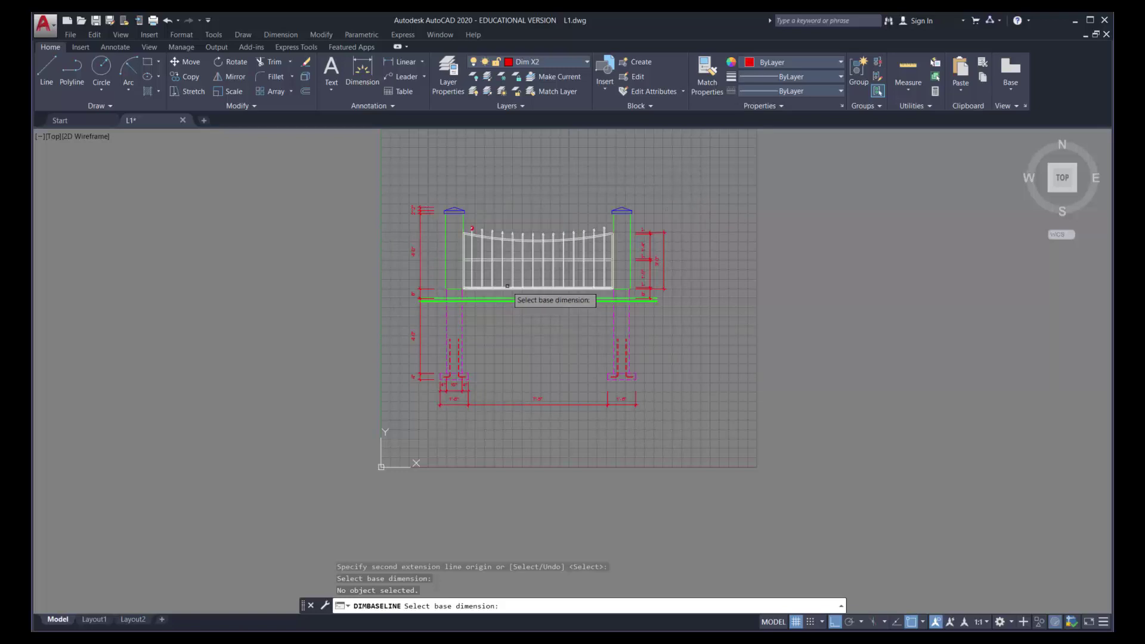
Copy the whole dimensioned fence drawing 160 inches straight down below the original
{"action": "left_click", "coordinate": [191, 78]}
{"action": "left_click", "coordinate": [350, 176]}
{"action": "left_click", "coordinate": [718, 432]}
{"action": "key", "text": "Return"}
{"action": "left_click", "coordinate": [838, 222]}
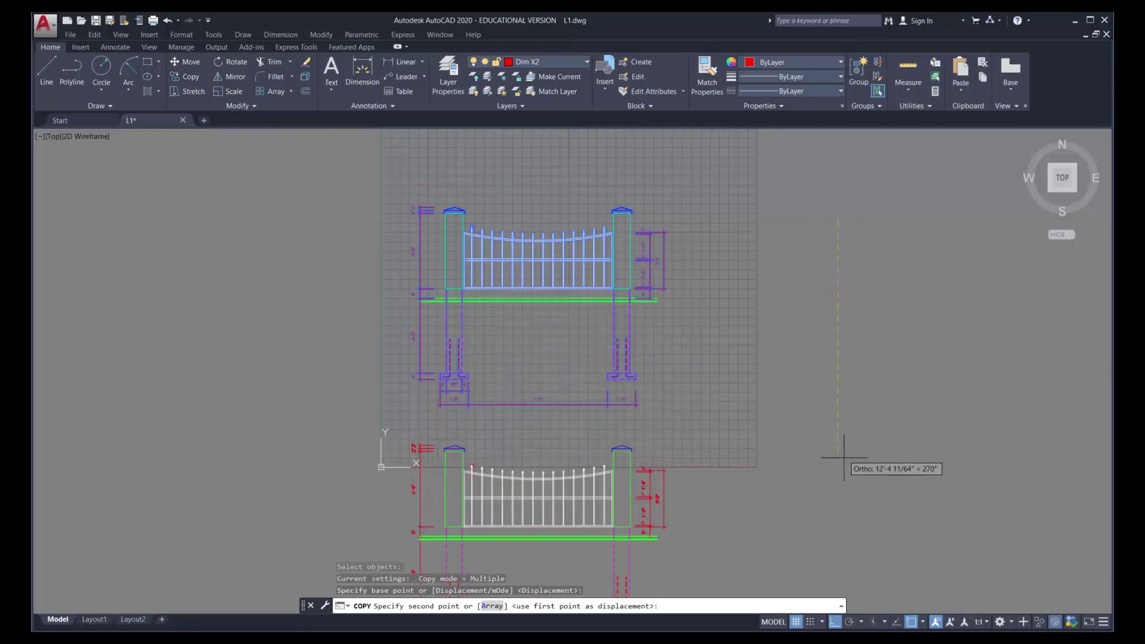
{"action": "type", "text": "160"}
{"action": "key", "text": "Return"}
{"action": "key", "text": "Return"}
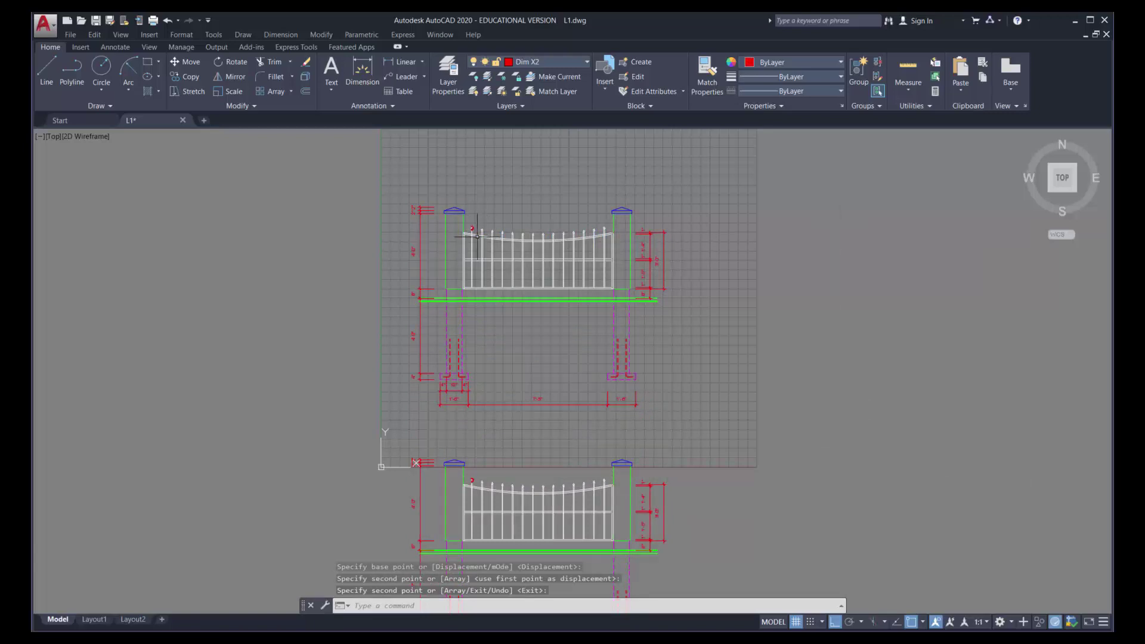
Offset both vertical sides of the copied fence's left post inwards by 4 inches
{"action": "scroll", "coordinate": [457, 198], "scroll_direction": "up", "scroll_amount": 10}
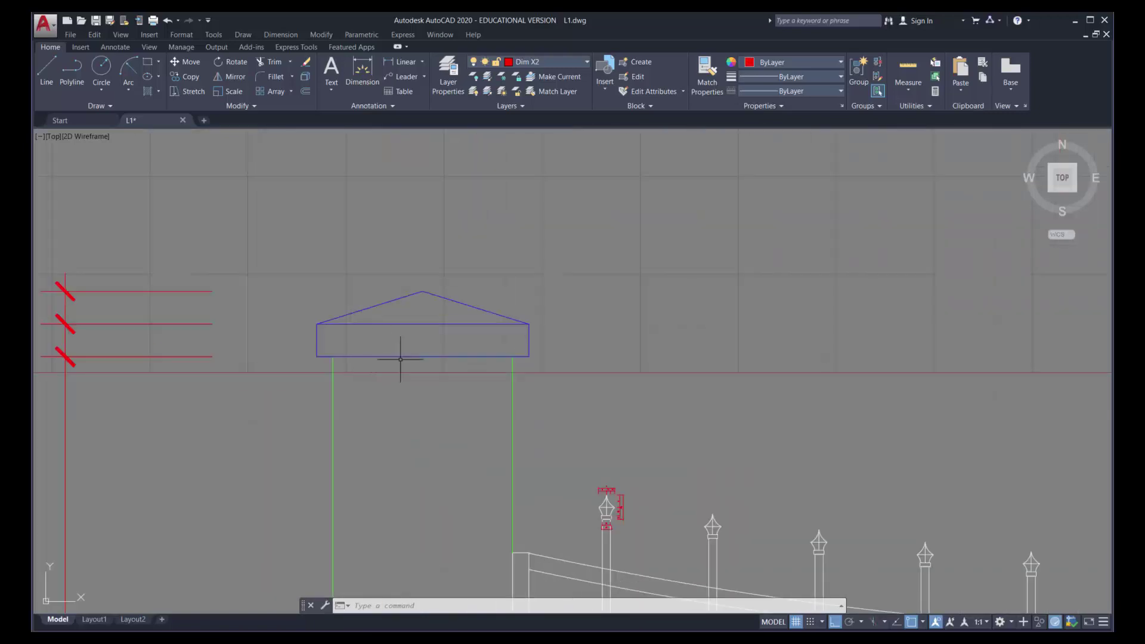
{"action": "scroll", "coordinate": [424, 274], "scroll_direction": "down", "scroll_amount": 4}
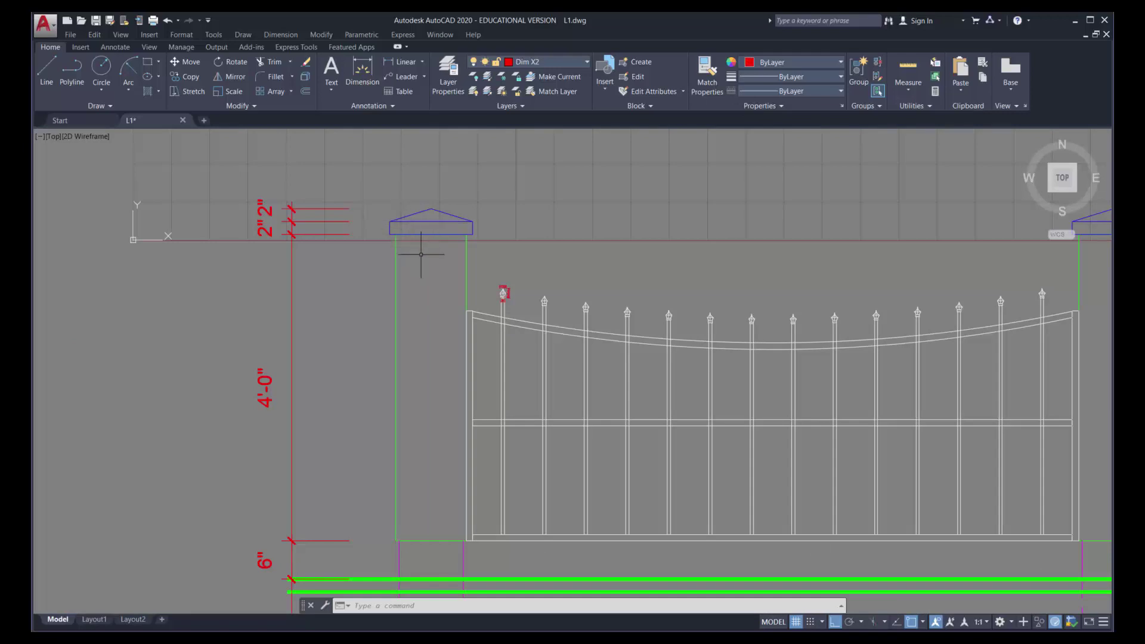
{"action": "scroll", "coordinate": [417, 247], "scroll_direction": "up", "scroll_amount": 6}
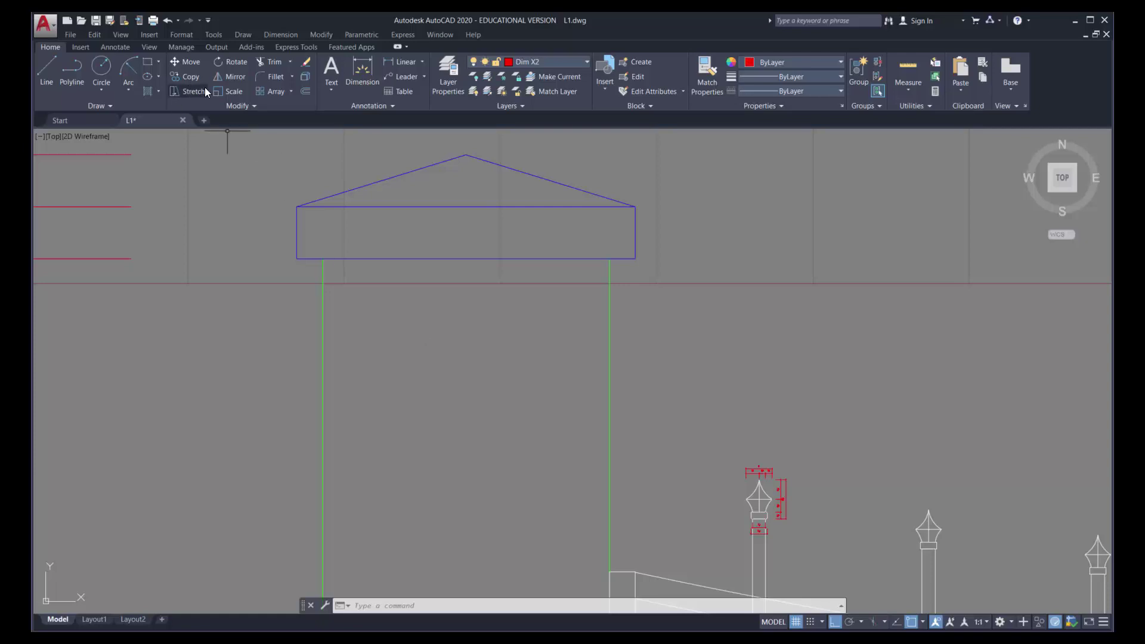
{"action": "left_click", "coordinate": [305, 91]}
{"action": "key", "text": "Return"}
{"action": "left_click", "coordinate": [322, 323]}
{"action": "left_click", "coordinate": [410, 320]}
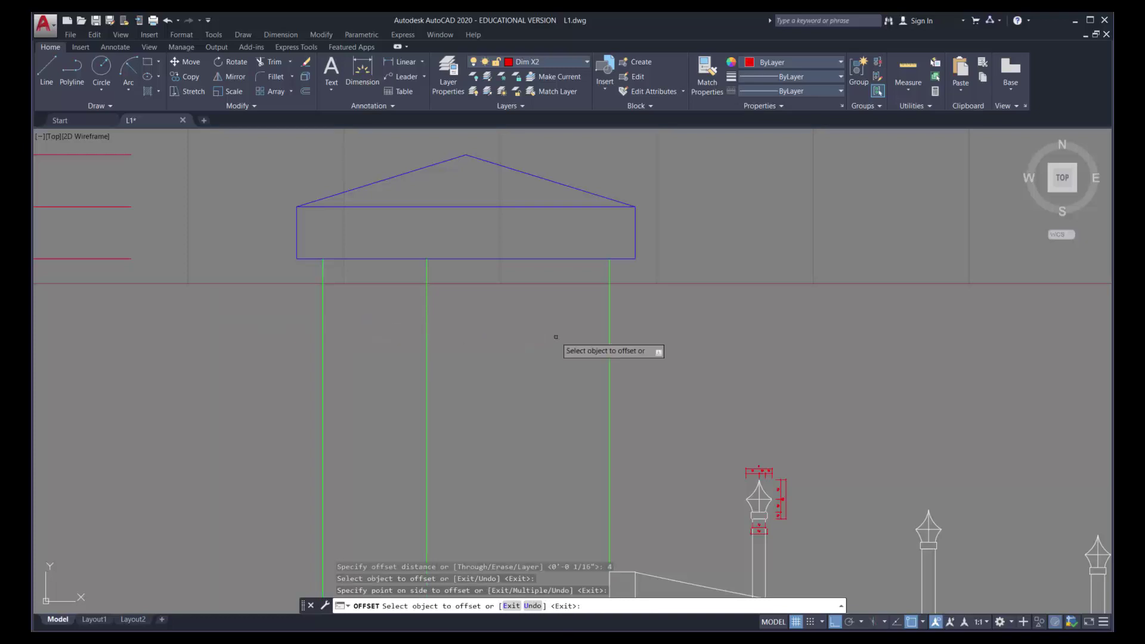
{"action": "left_click", "coordinate": [609, 320]}
{"action": "left_click", "coordinate": [541, 328]}
Offset the bottom edge of the copied left post upwards by 4 inches
{"action": "scroll", "coordinate": [541, 317], "scroll_direction": "down", "scroll_amount": 6}
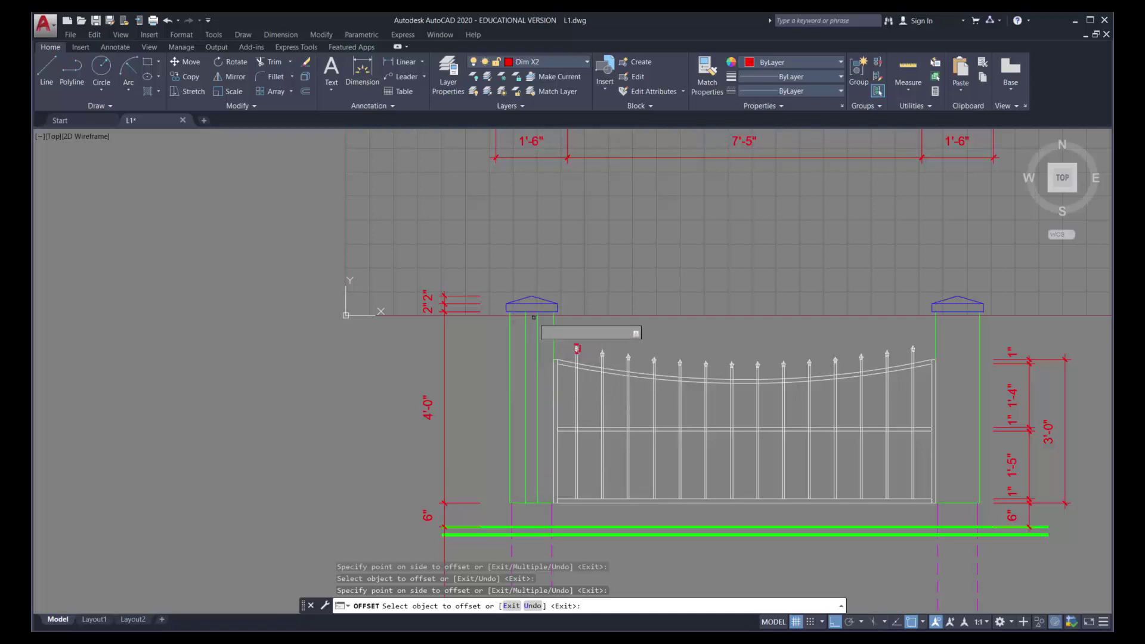
{"action": "scroll", "coordinate": [532, 315], "scroll_direction": "up", "scroll_amount": 4}
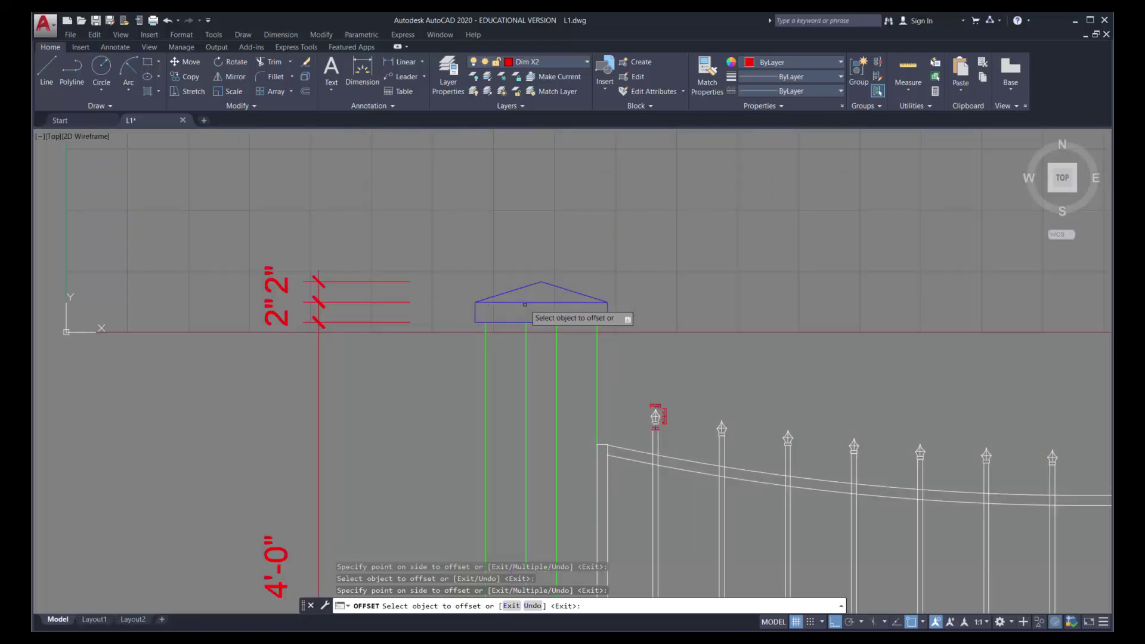
{"action": "scroll", "coordinate": [519, 475], "scroll_direction": "down", "scroll_amount": 2}
{"action": "middle_click_drag", "start_coordinate": [520, 482], "coordinate": [506, 287]}
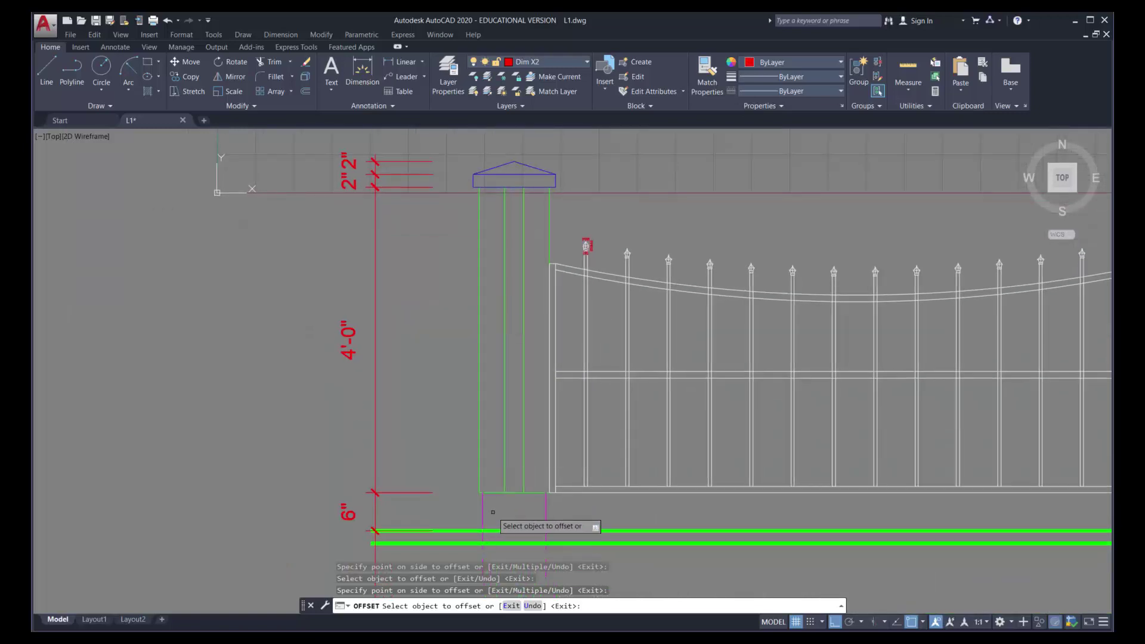
{"action": "scroll", "coordinate": [504, 481], "scroll_direction": "up", "scroll_amount": 4}
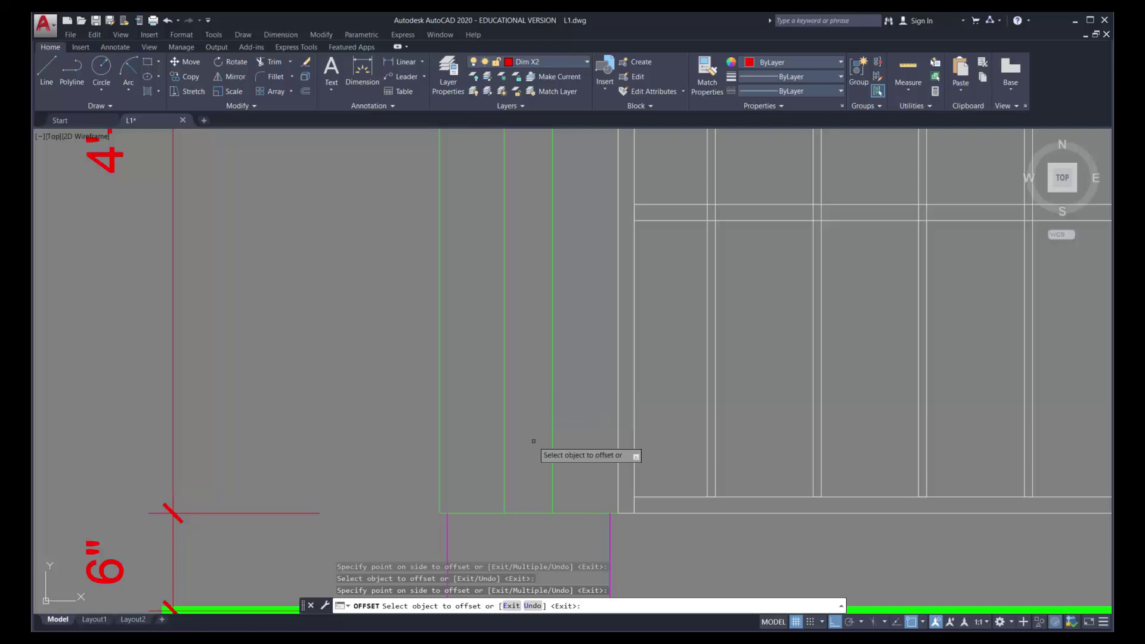
{"action": "left_click", "coordinate": [306, 92]}
{"action": "type", "text": "4"}
{"action": "key", "text": "Return"}
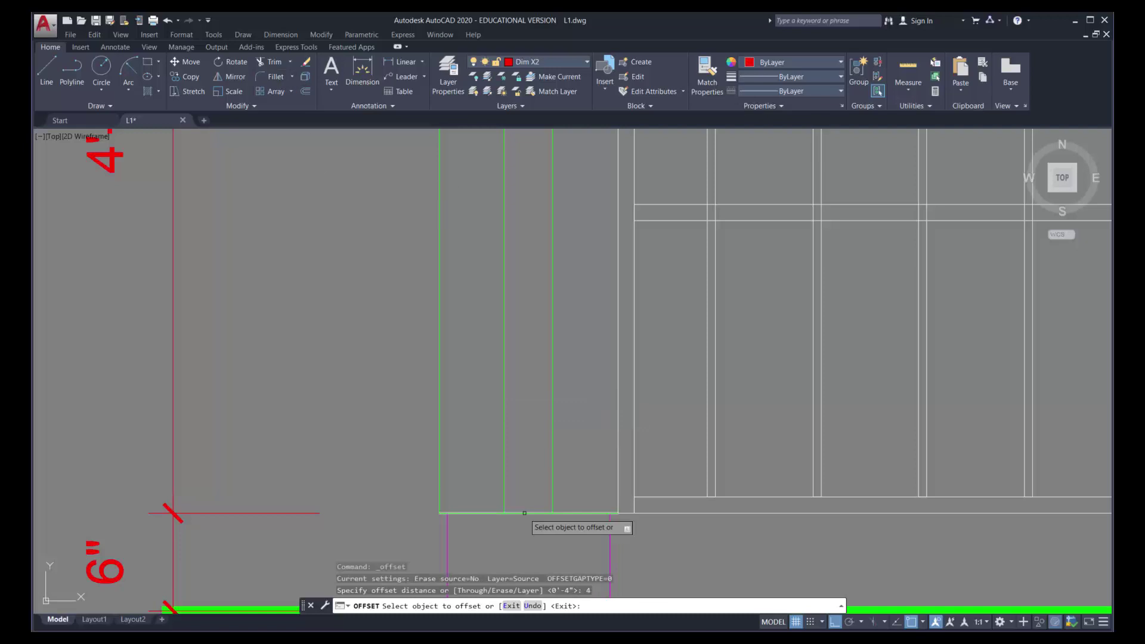
{"action": "left_click", "coordinate": [524, 513]}
{"action": "left_click", "coordinate": [524, 466]}
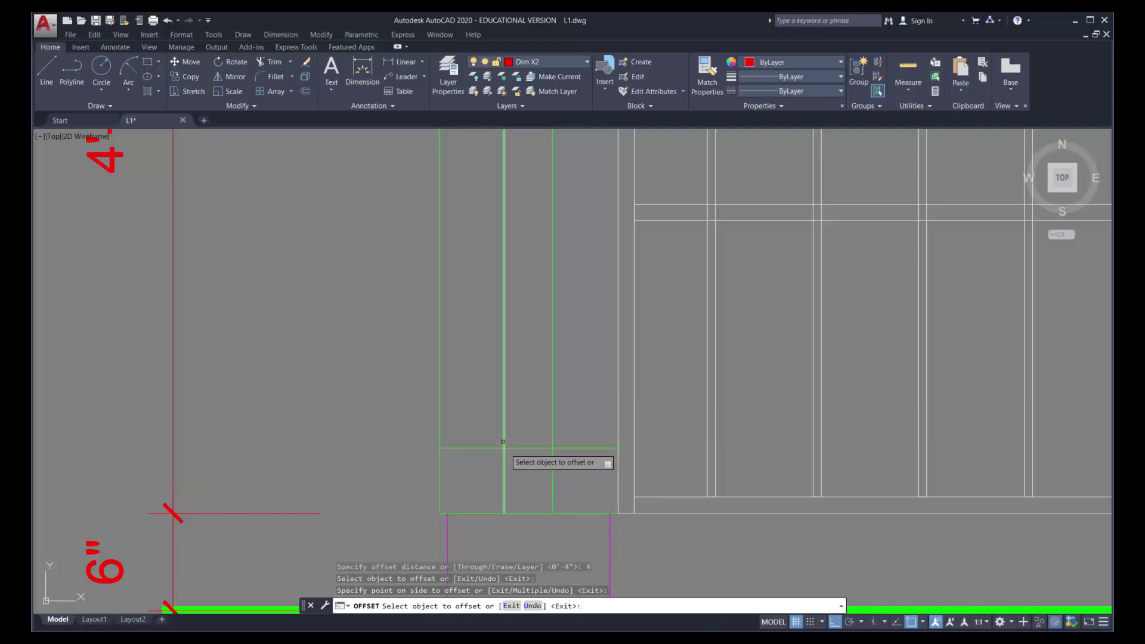
Trim the new horizontal line between the post's two inner vertical lines
{"action": "left_click", "coordinate": [275, 62]}
{"action": "left_click", "coordinate": [592, 423]}
{"action": "left_click", "coordinate": [493, 383]}
{"action": "key", "text": "Return"}
{"action": "left_click", "coordinate": [529, 448]}
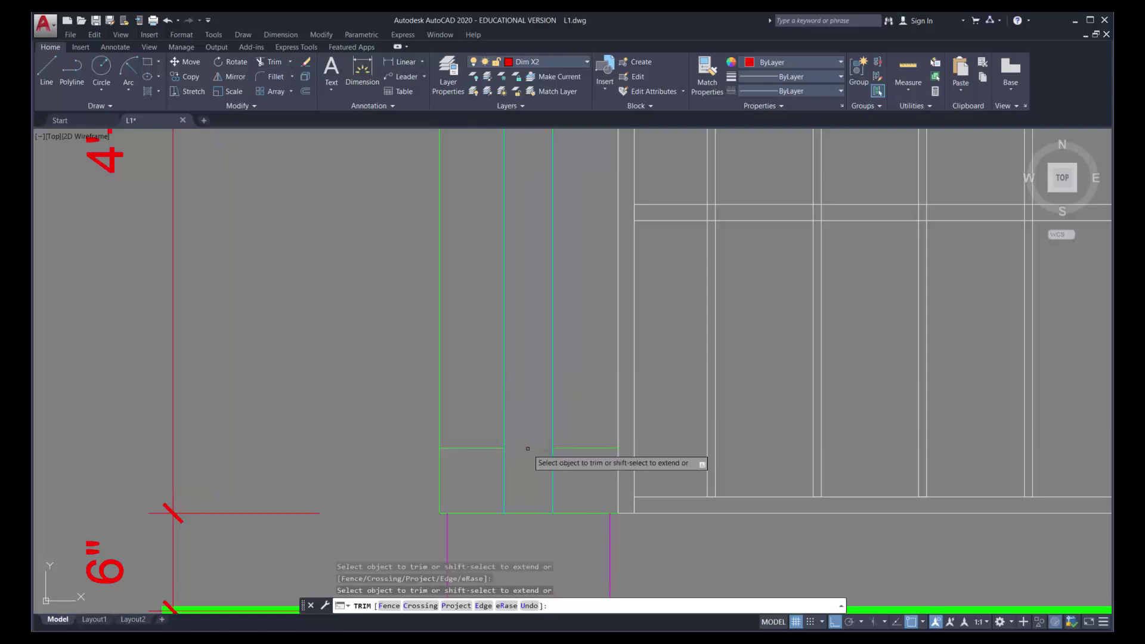
{"action": "key", "text": "Return"}
{"action": "left_click", "coordinate": [524, 455]}
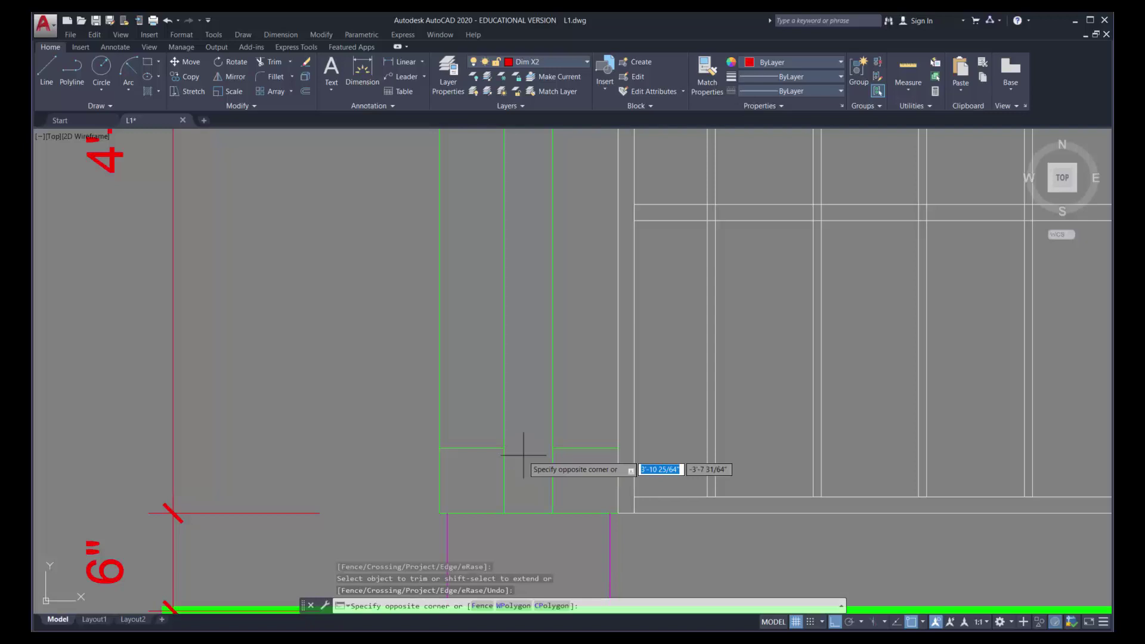
{"action": "key", "text": "Escape"}
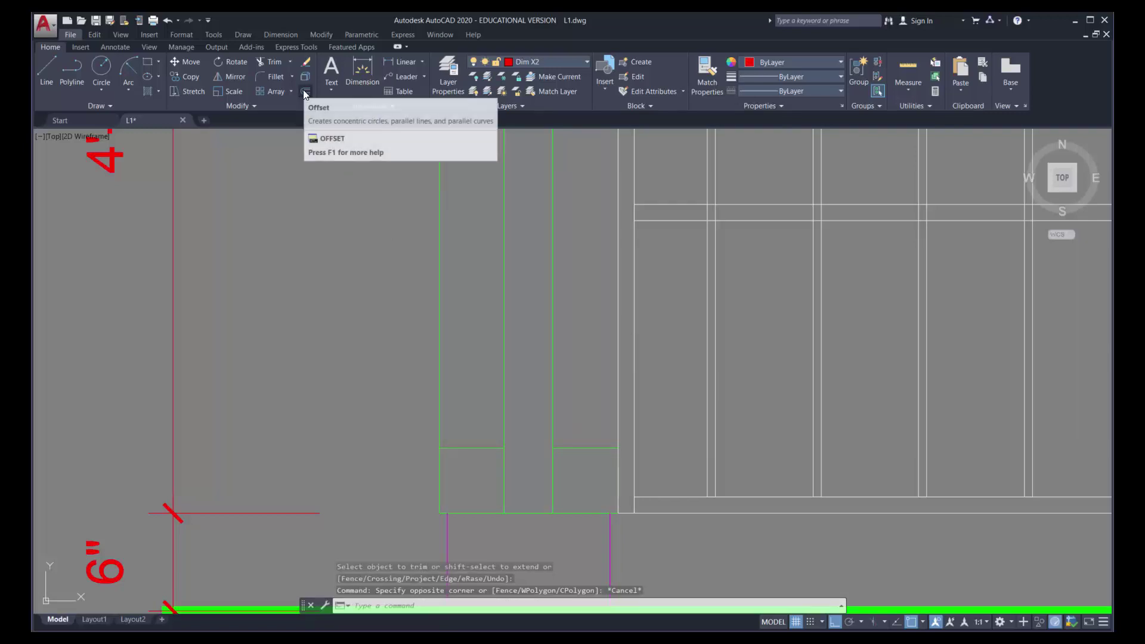
Offset the two remaining horizontal segments in the post's side columns upwards by 3/8 inch to form joints
{"action": "left_click", "coordinate": [306, 92]}
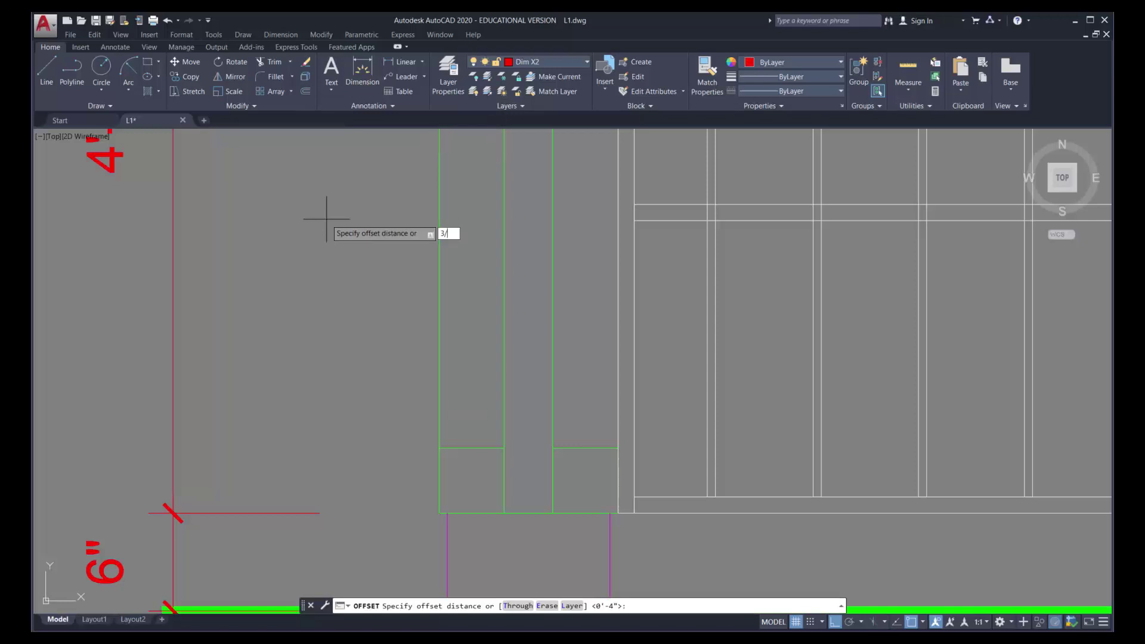
{"action": "type", "text": "3/8"}
{"action": "key", "text": "Return"}
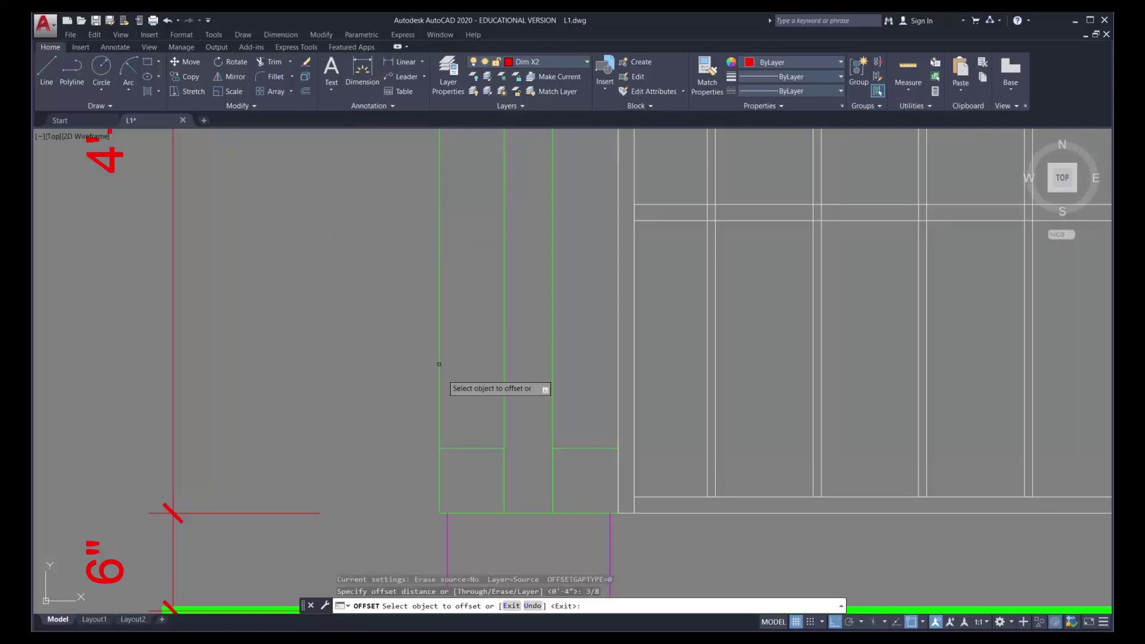
{"action": "left_click", "coordinate": [481, 448]}
{"action": "left_click", "coordinate": [480, 417]}
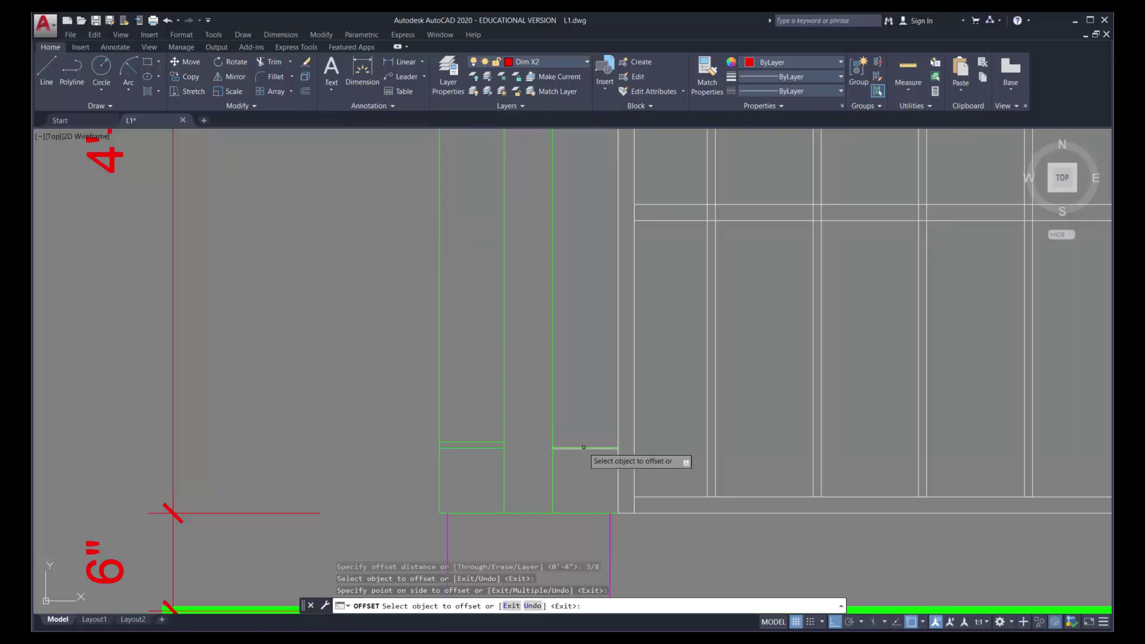
{"action": "left_click", "coordinate": [583, 447]}
{"action": "left_click", "coordinate": [586, 417]}
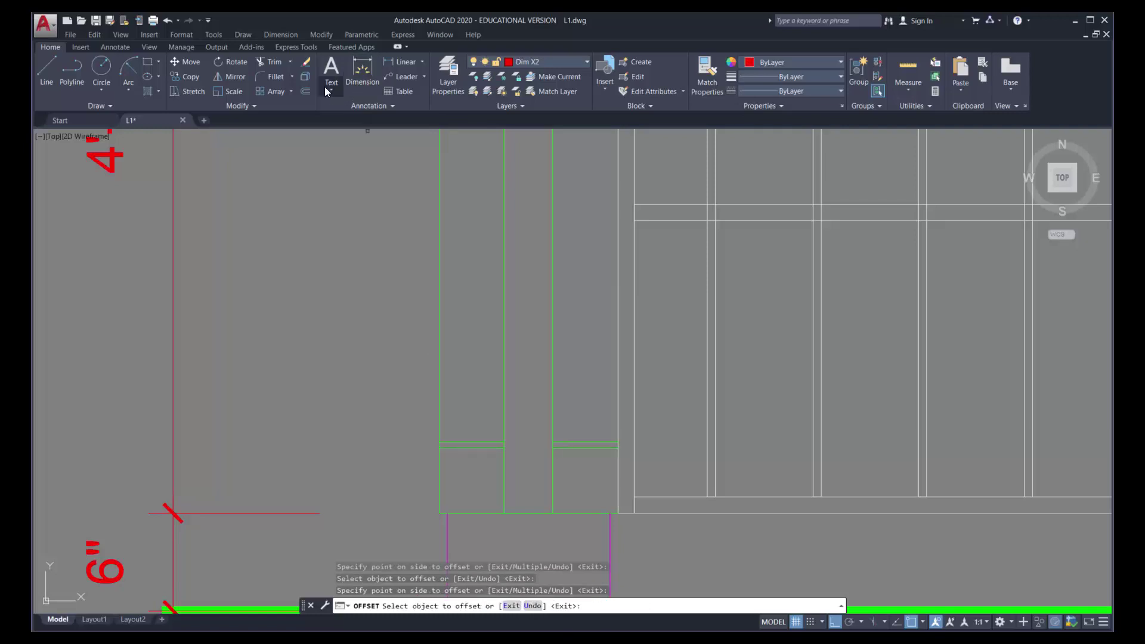
Offset the joint's upper line upwards by 3 inches in the post's left column and by 5 inches in its right column
{"action": "left_click", "coordinate": [305, 91]}
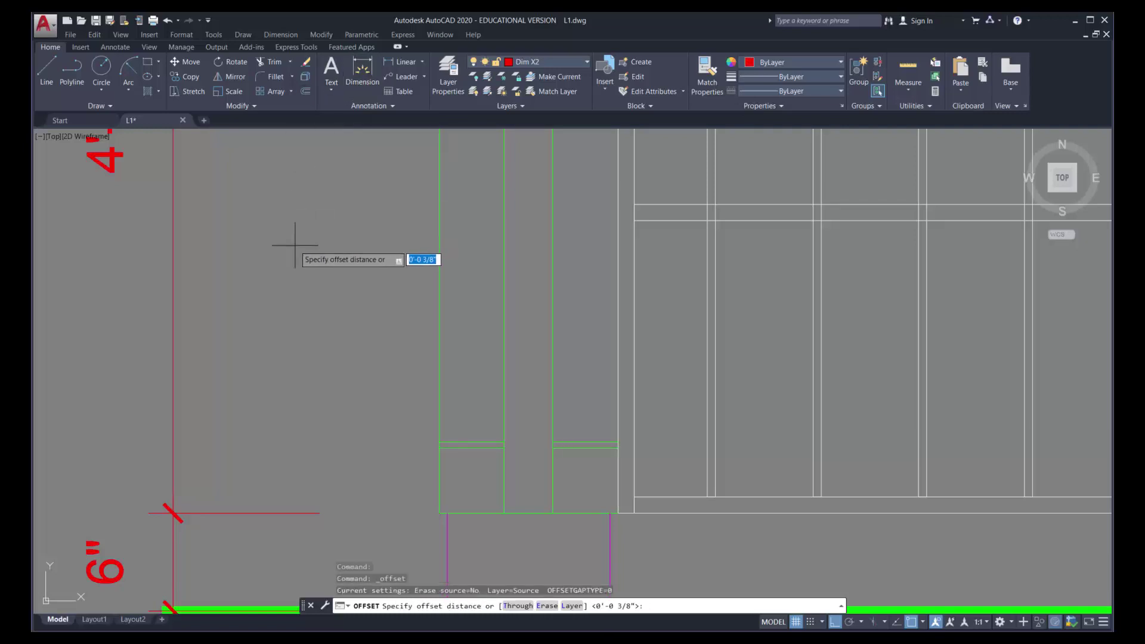
{"action": "key", "text": "Return"}
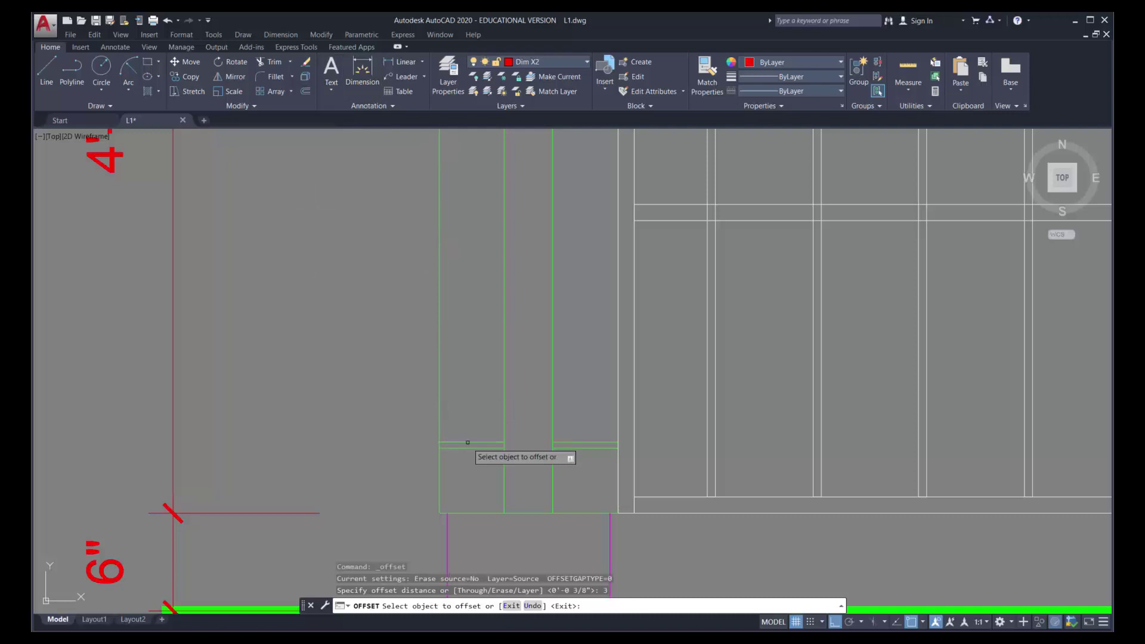
{"action": "left_click", "coordinate": [469, 442]}
{"action": "left_click", "coordinate": [473, 352]}
{"action": "key", "text": "Return"}
{"action": "key", "text": "Return"}
{"action": "key", "text": "Return"}
{"action": "left_click", "coordinate": [588, 442]}
{"action": "left_click", "coordinate": [587, 398]}
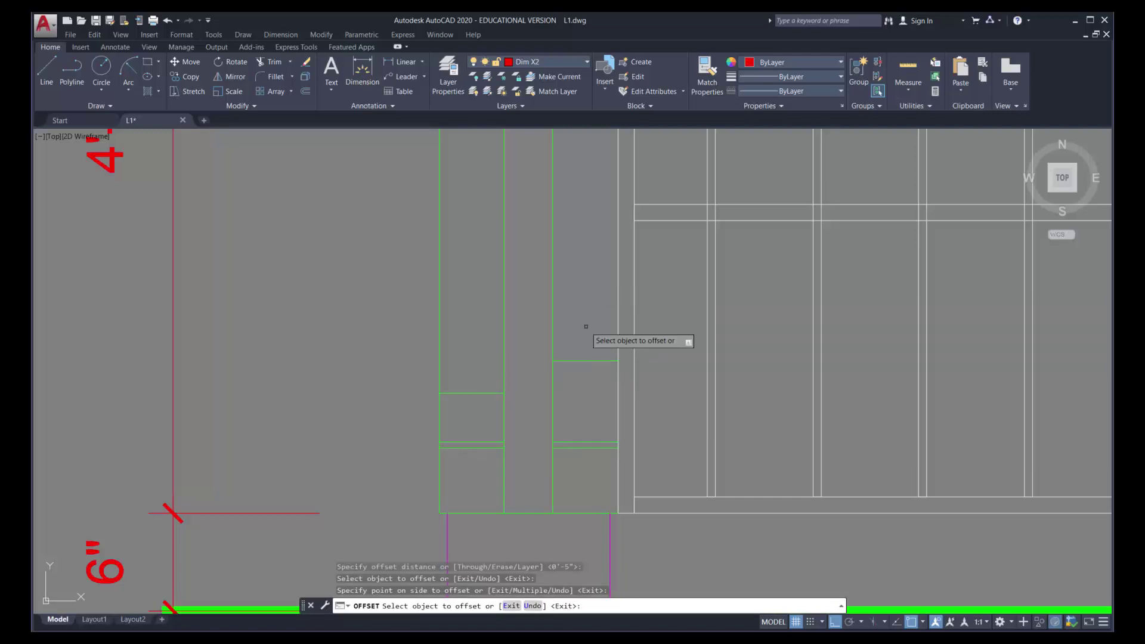
Offset the topmost horizontal line of both post columns upwards by 3/8 inch to form the second joints
{"action": "left_click", "coordinate": [305, 90]}
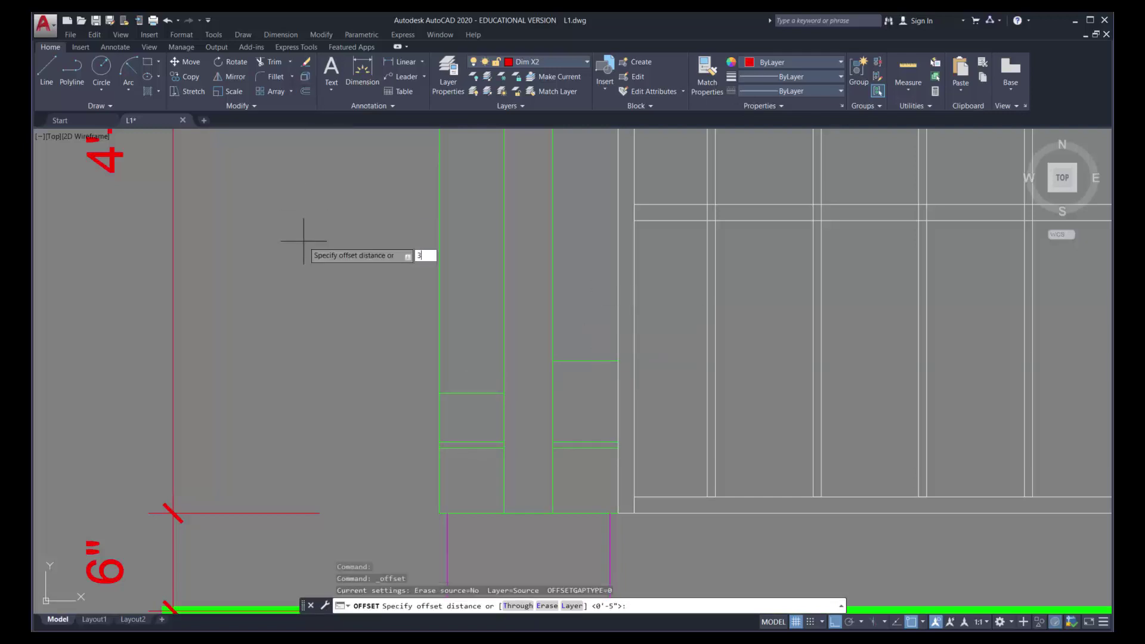
{"action": "key", "text": "Return"}
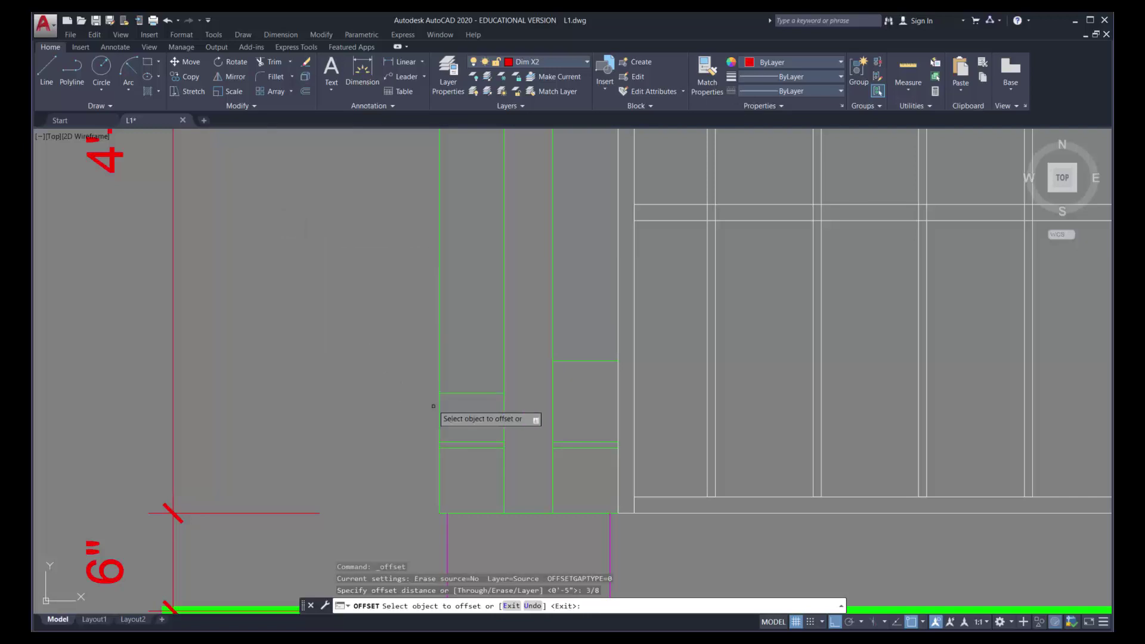
{"action": "left_click", "coordinate": [470, 393]}
{"action": "left_click", "coordinate": [471, 389]}
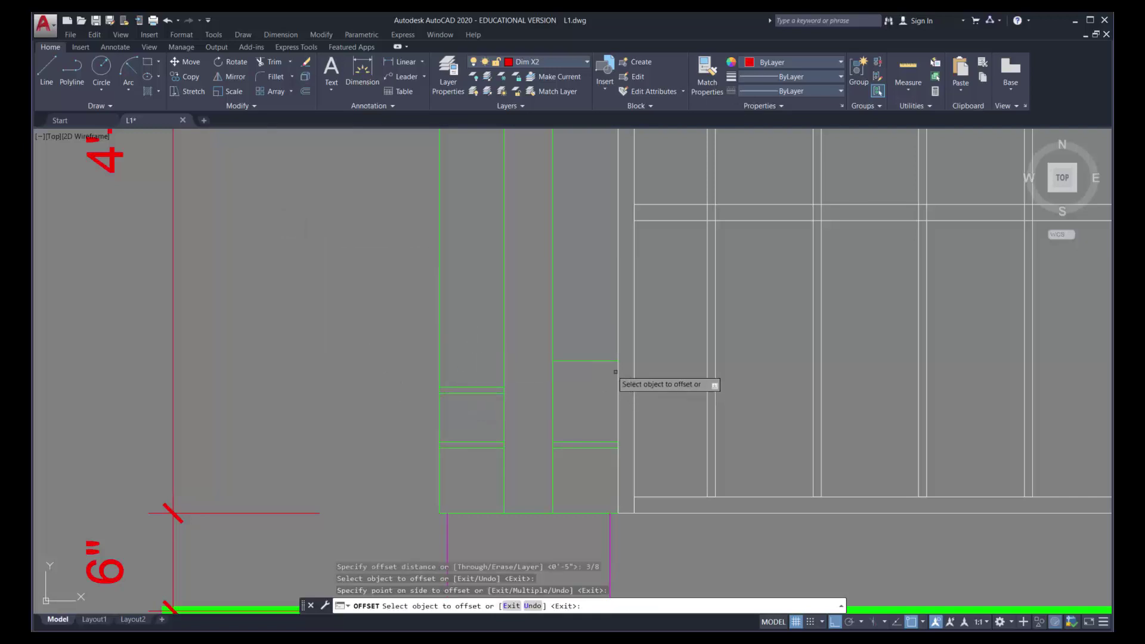
{"action": "left_click", "coordinate": [592, 307]}
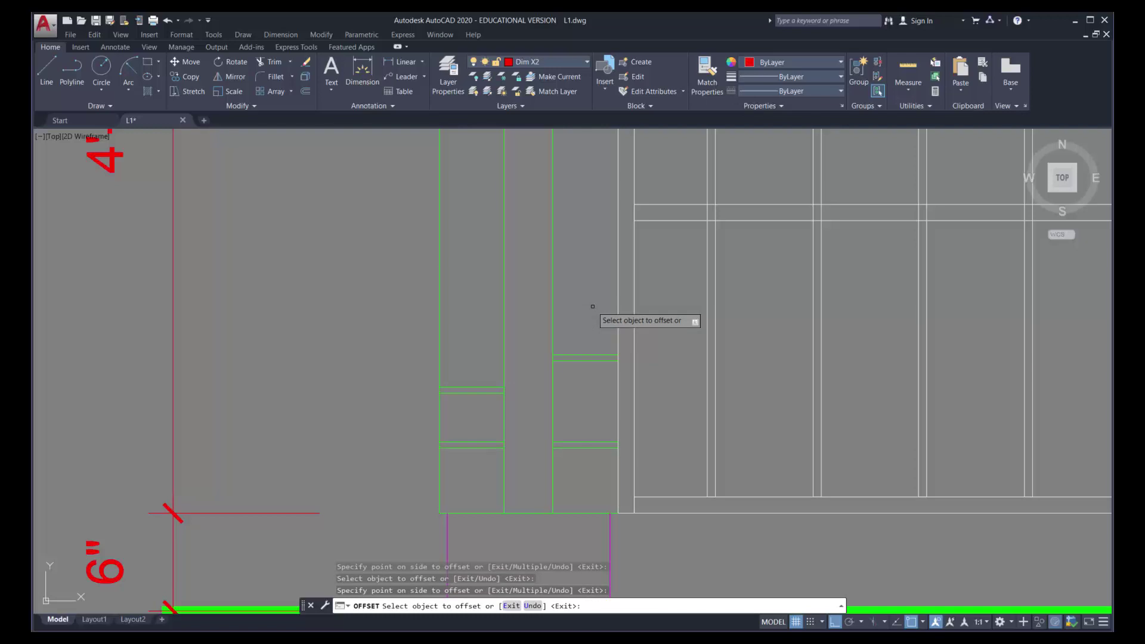
Offset the upper line of the left column's second joint upwards by 5 inches
{"action": "left_click", "coordinate": [306, 91]}
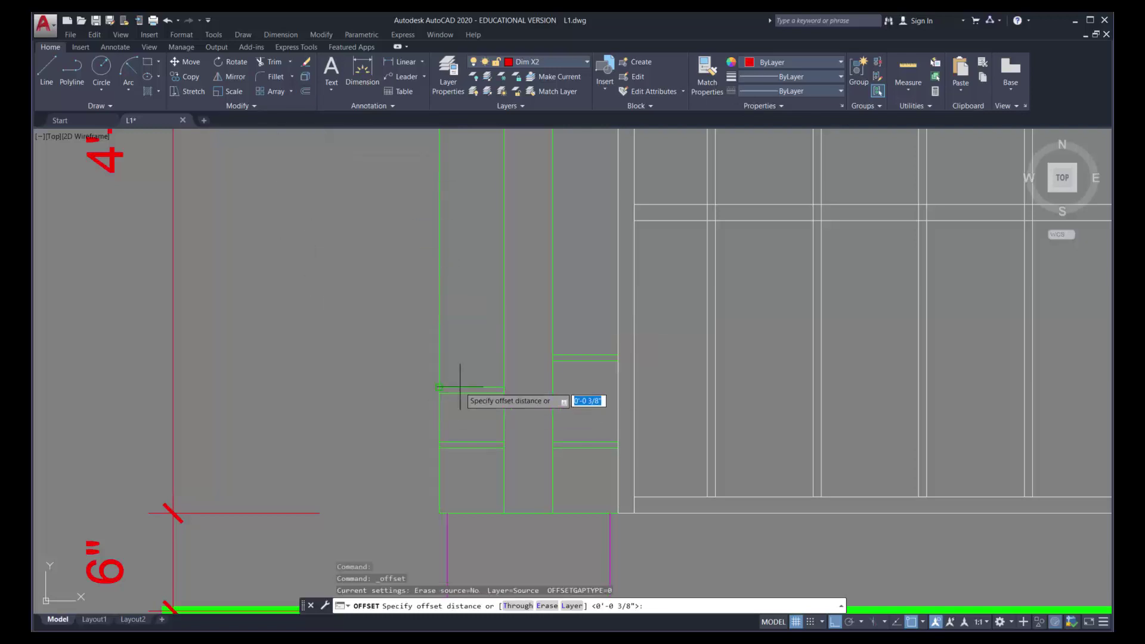
{"action": "type", "text": "5"}
{"action": "key", "text": "Return"}
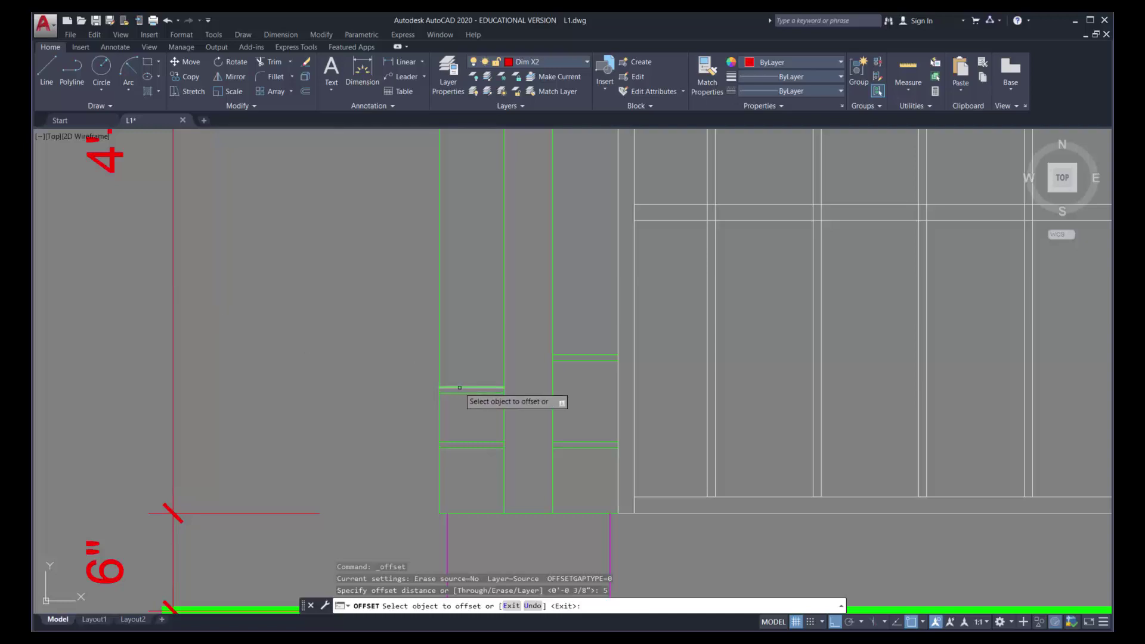
{"action": "left_click", "coordinate": [459, 388]}
{"action": "left_click", "coordinate": [460, 302]}
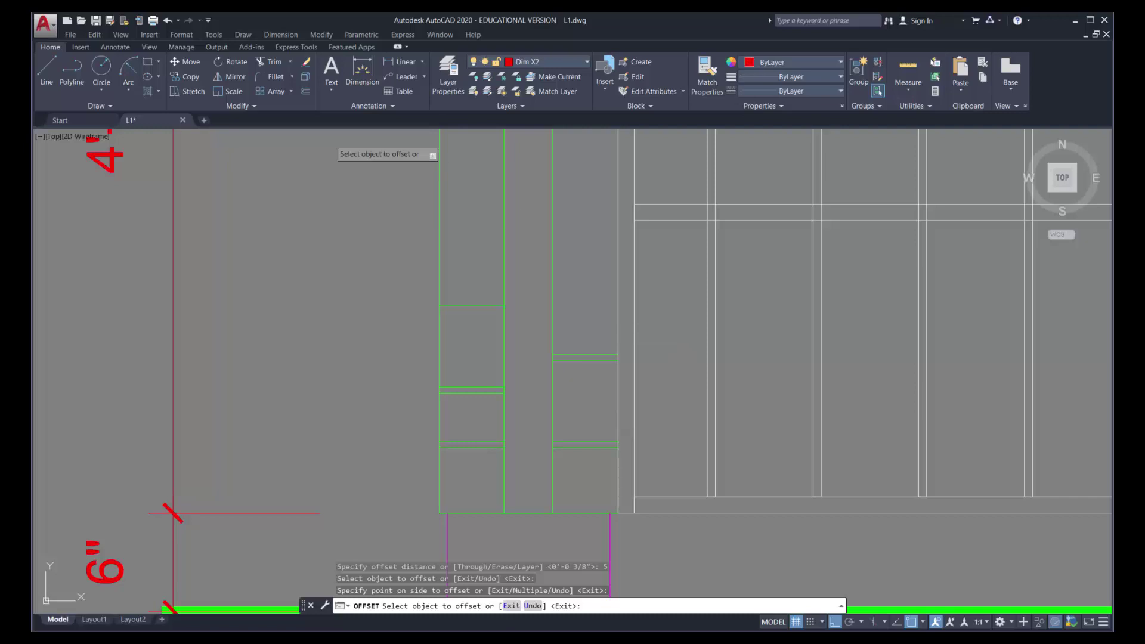
Offset the uppermost joint line of the pillar's right-hand strip upward by 3"
{"action": "left_click", "coordinate": [306, 90]}
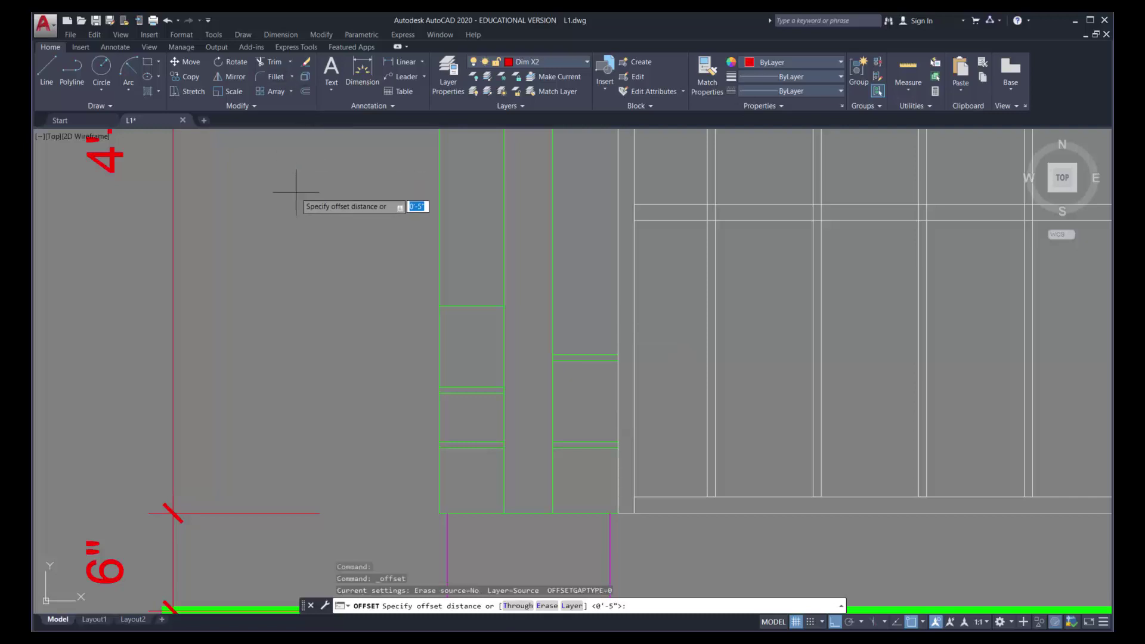
{"action": "key", "text": "Return"}
{"action": "left_click", "coordinate": [582, 356]}
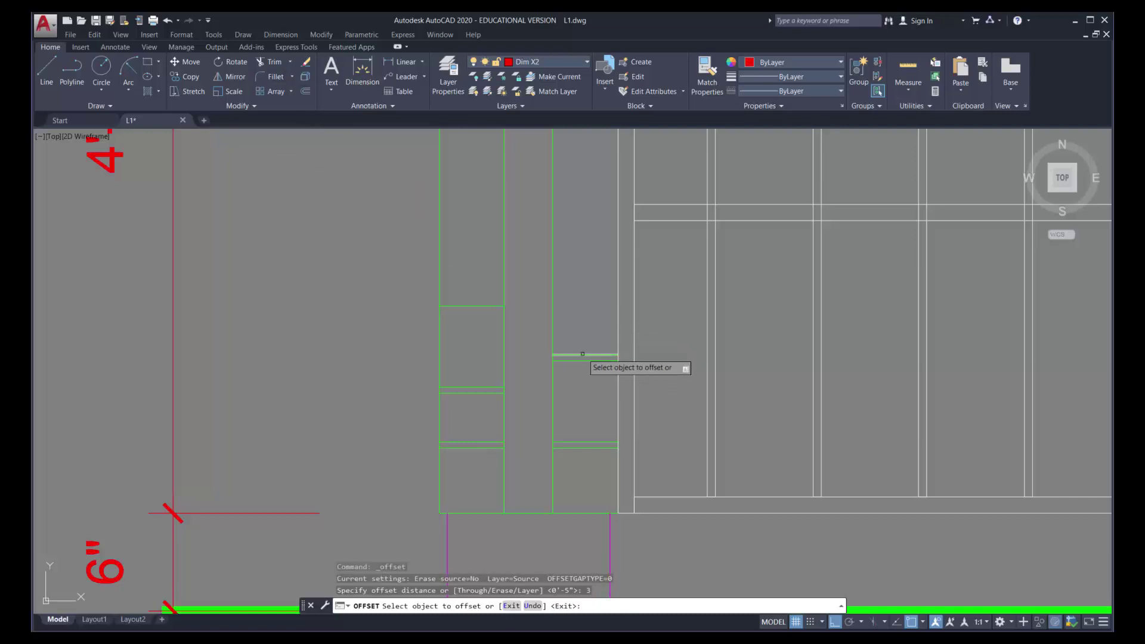
{"action": "left_click", "coordinate": [567, 257]}
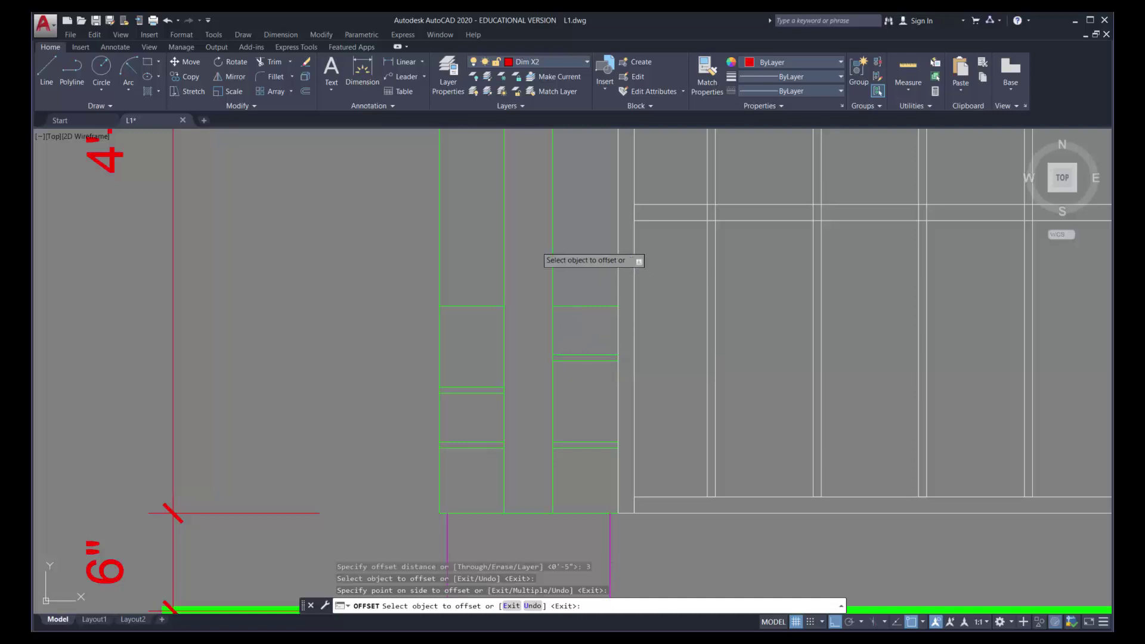
Offset the uppermost single line in both the left and right pillar strips upward by 3/8" to form joints
{"action": "left_click", "coordinate": [306, 91]}
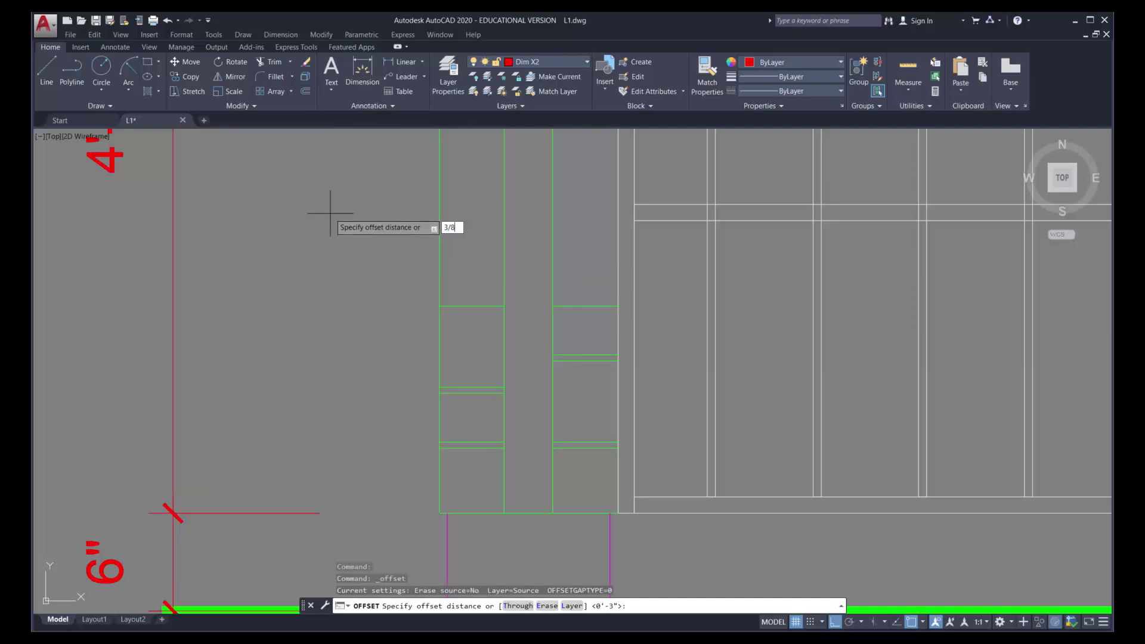
{"action": "key", "text": "Return"}
{"action": "left_click", "coordinate": [485, 306]}
{"action": "left_click", "coordinate": [485, 270]}
{"action": "left_click", "coordinate": [563, 306]}
{"action": "left_click", "coordinate": [563, 287]}
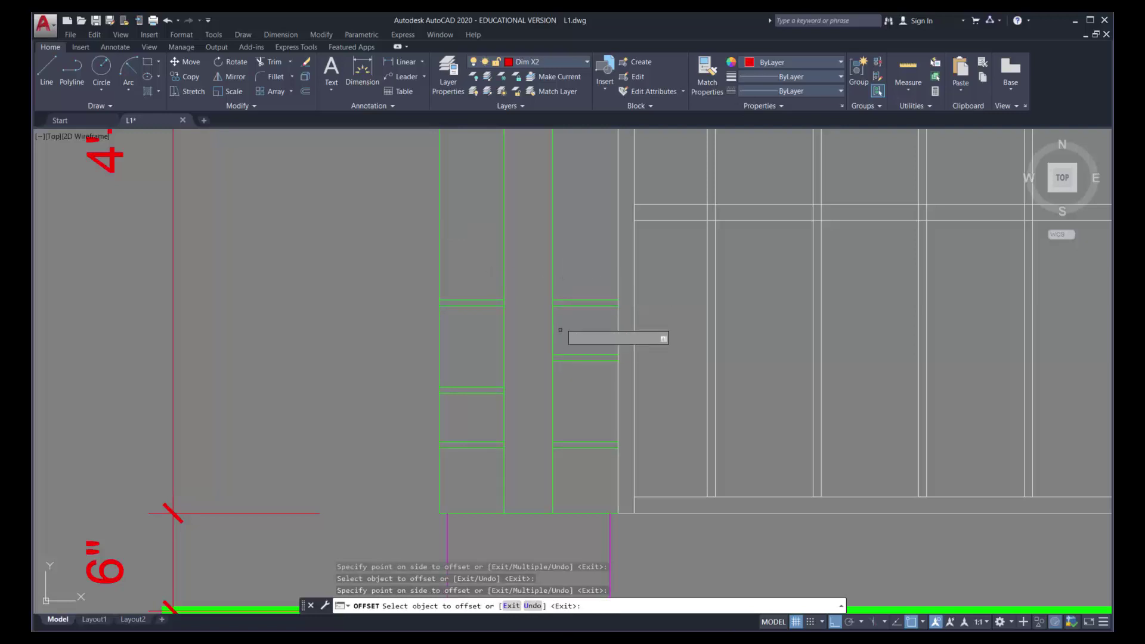
{"action": "key", "text": "Escape"}
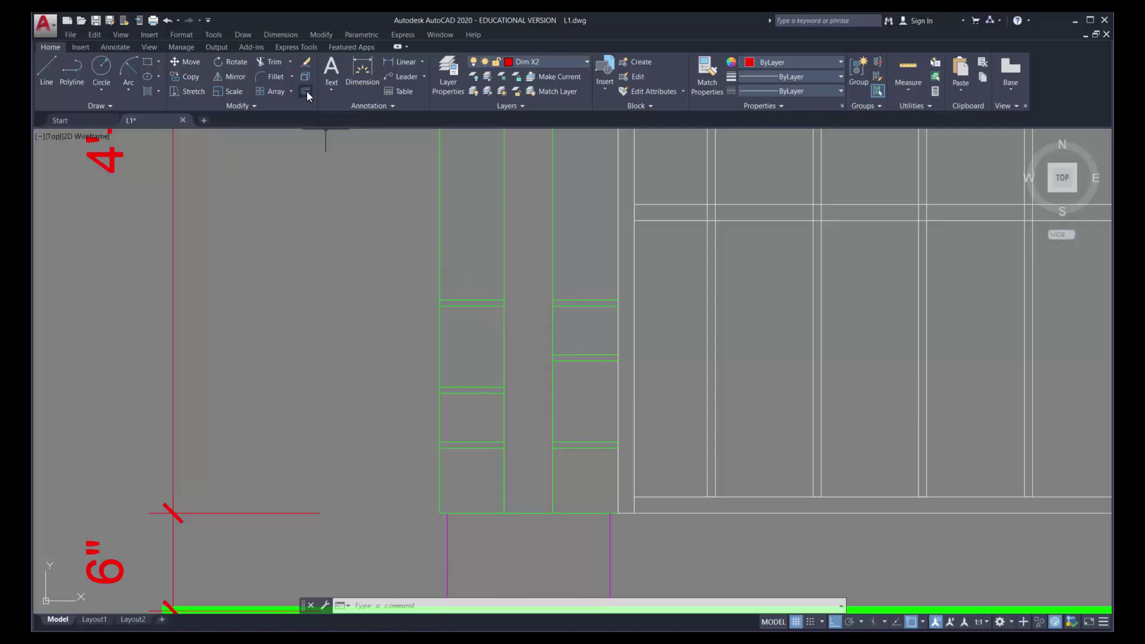
Copy the left strip's two upper joint pairs to the right strip, from the left strip's lowest joint to the right strip's highest joint
{"action": "left_click", "coordinate": [195, 77]}
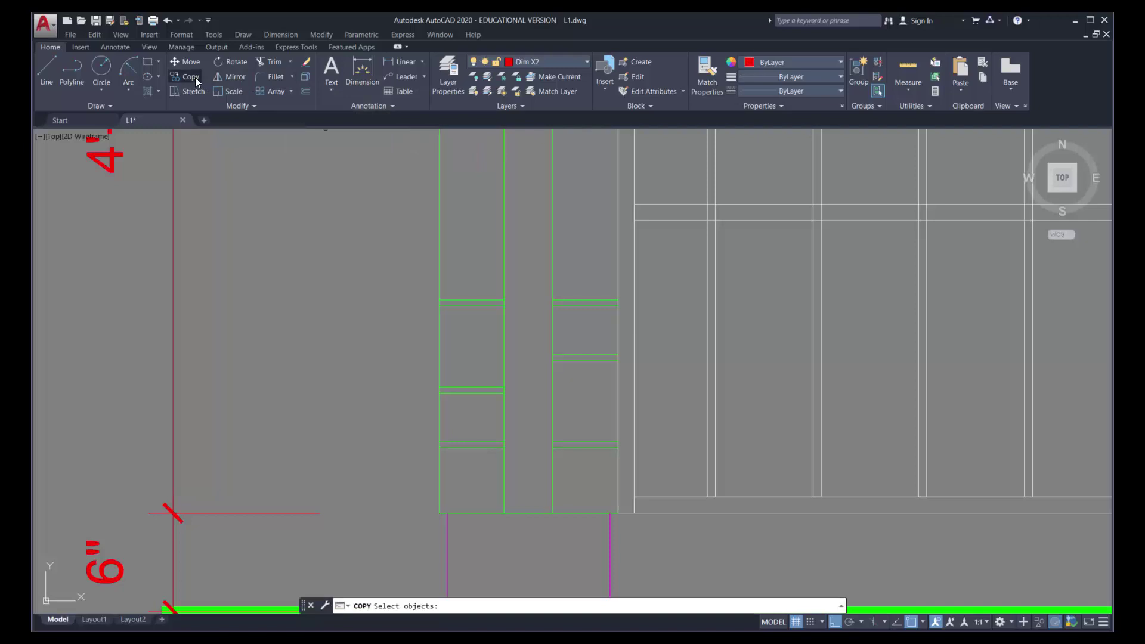
{"action": "left_click", "coordinate": [412, 259]}
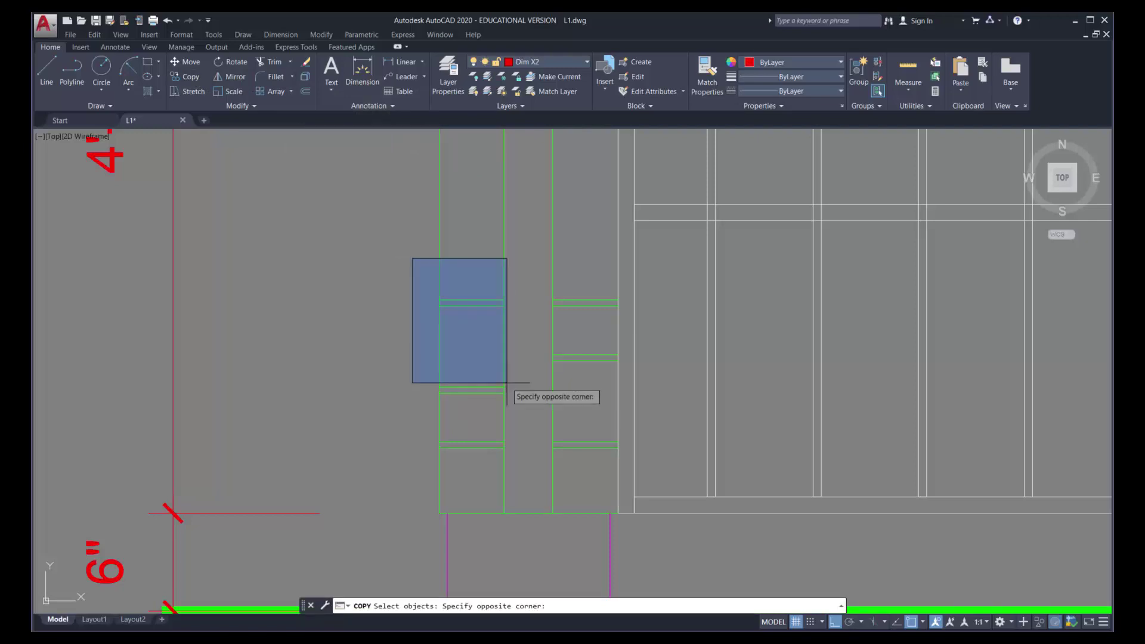
{"action": "left_click", "coordinate": [530, 422]}
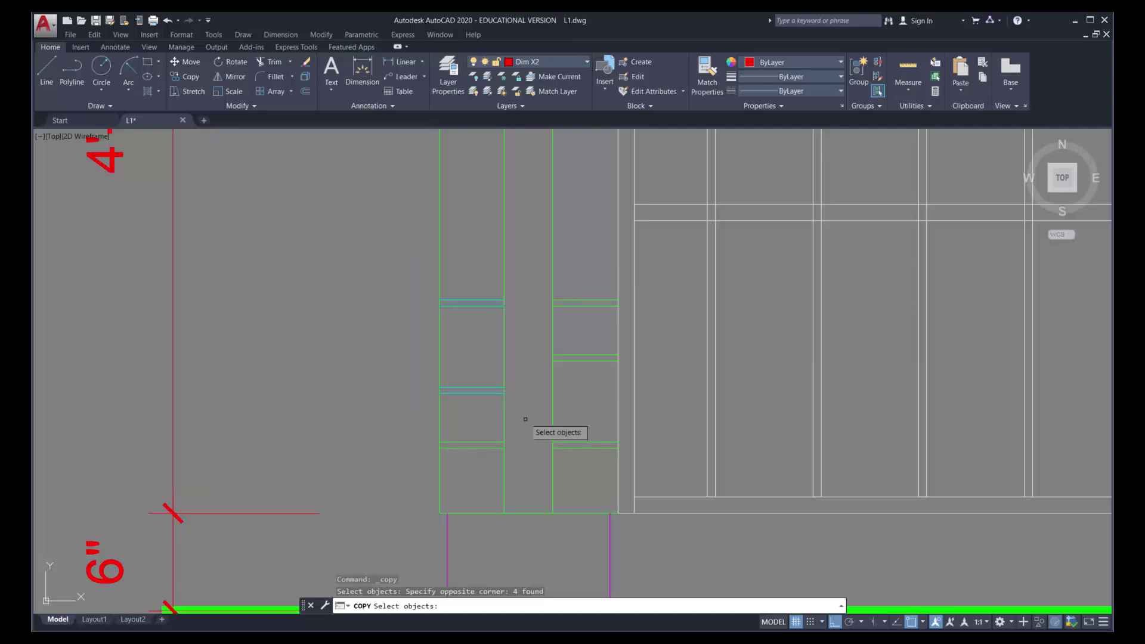
{"action": "key", "text": "Return"}
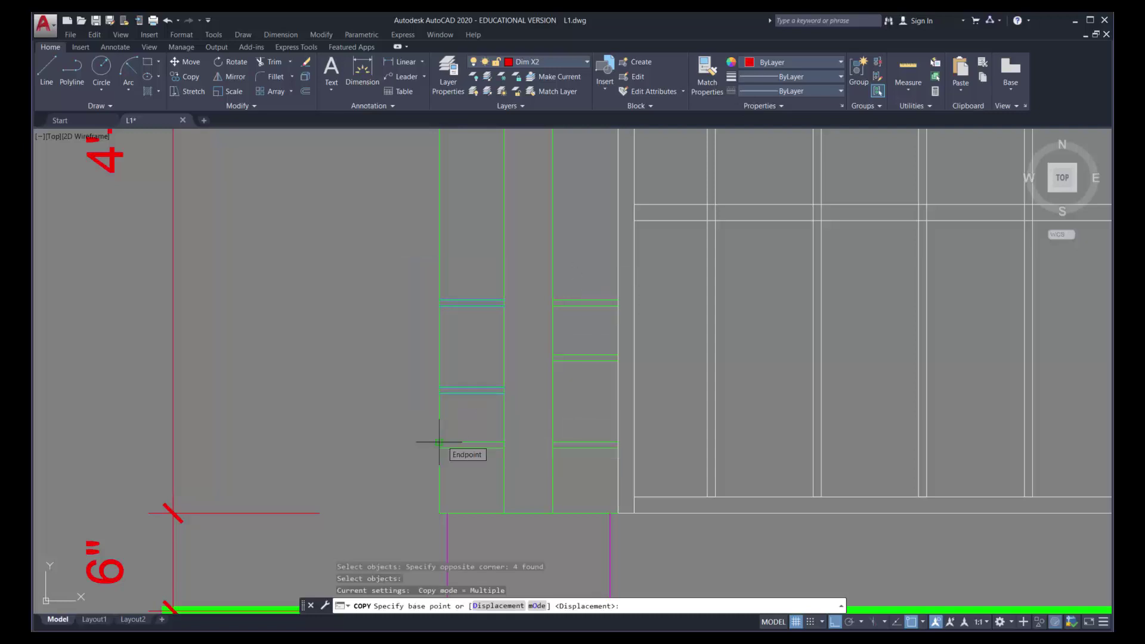
{"action": "left_click", "coordinate": [439, 442]}
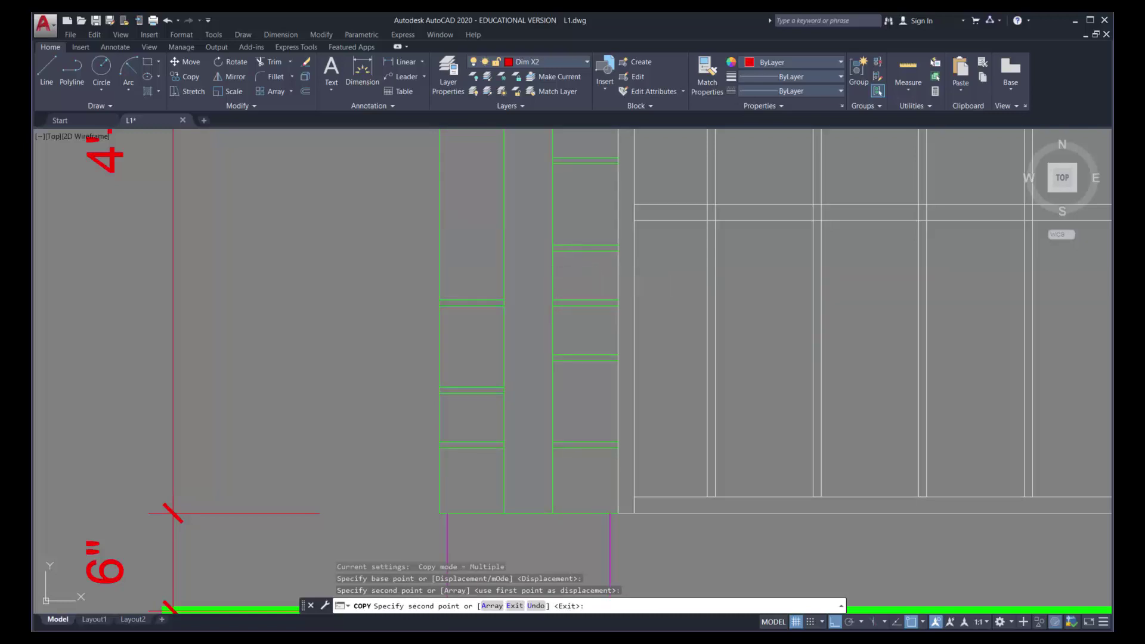
{"action": "key", "text": "Escape"}
Copy the right strip's lowest joint pair upward, from the strip's base corner to its highest joint
{"action": "scroll", "coordinate": [576, 266], "scroll_direction": "down", "scroll_amount": 2}
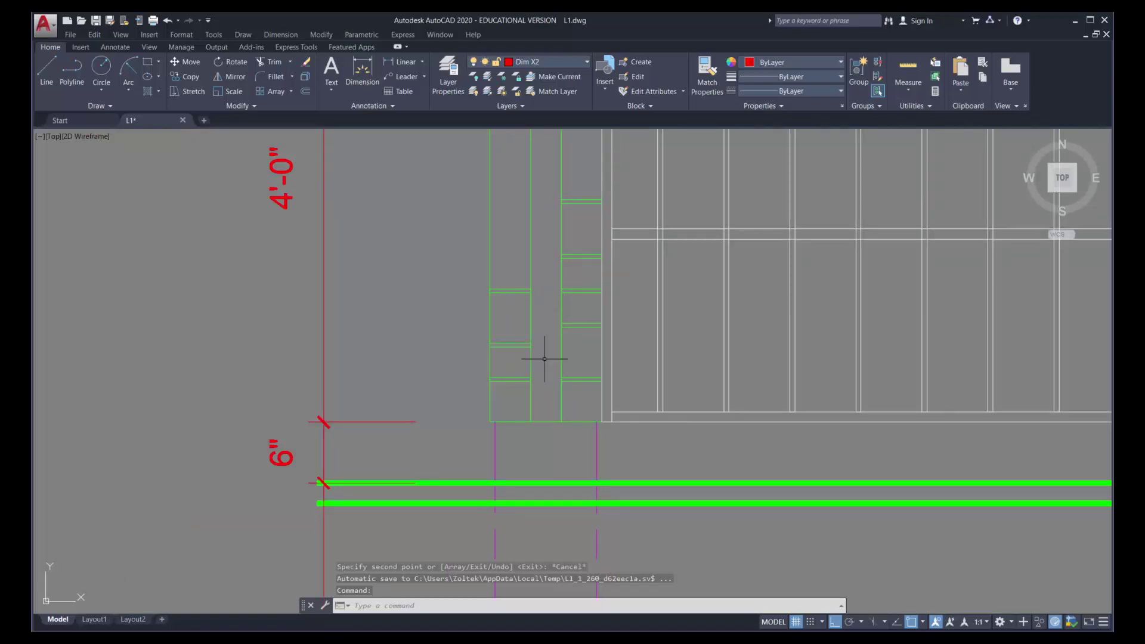
{"action": "mouse_move", "coordinate": [552, 225]}
{"action": "middle_mouse_down"}
{"action": "mouse_move", "coordinate": [518, 320]}
{"action": "mouse_move", "coordinate": [479, 351]}
{"action": "middle_mouse_up"}
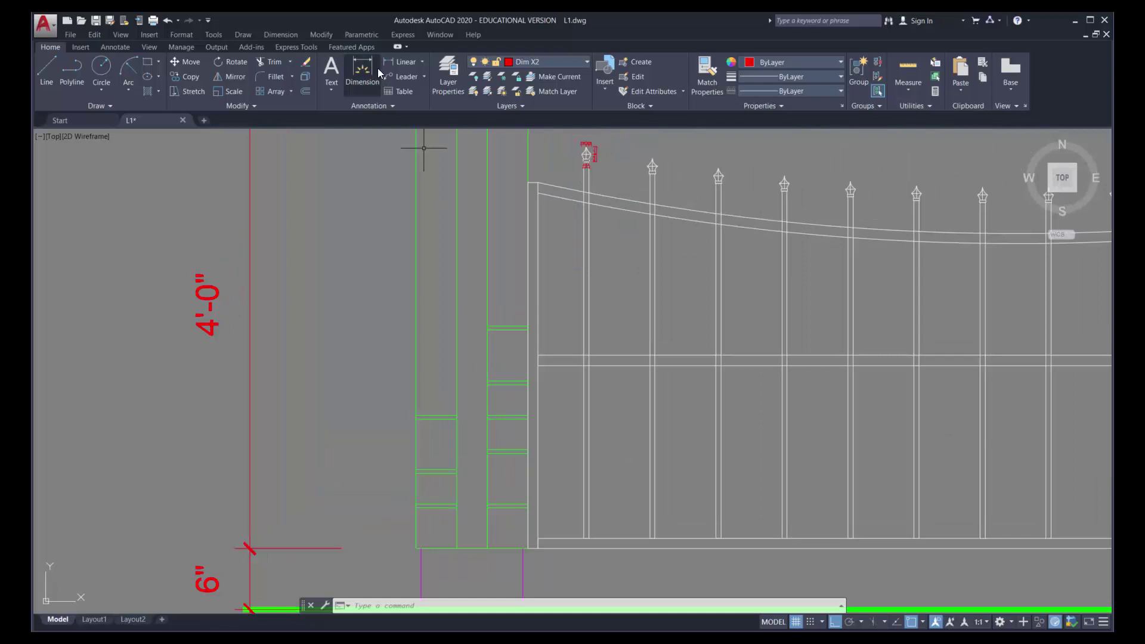
{"action": "left_click", "coordinate": [196, 81]}
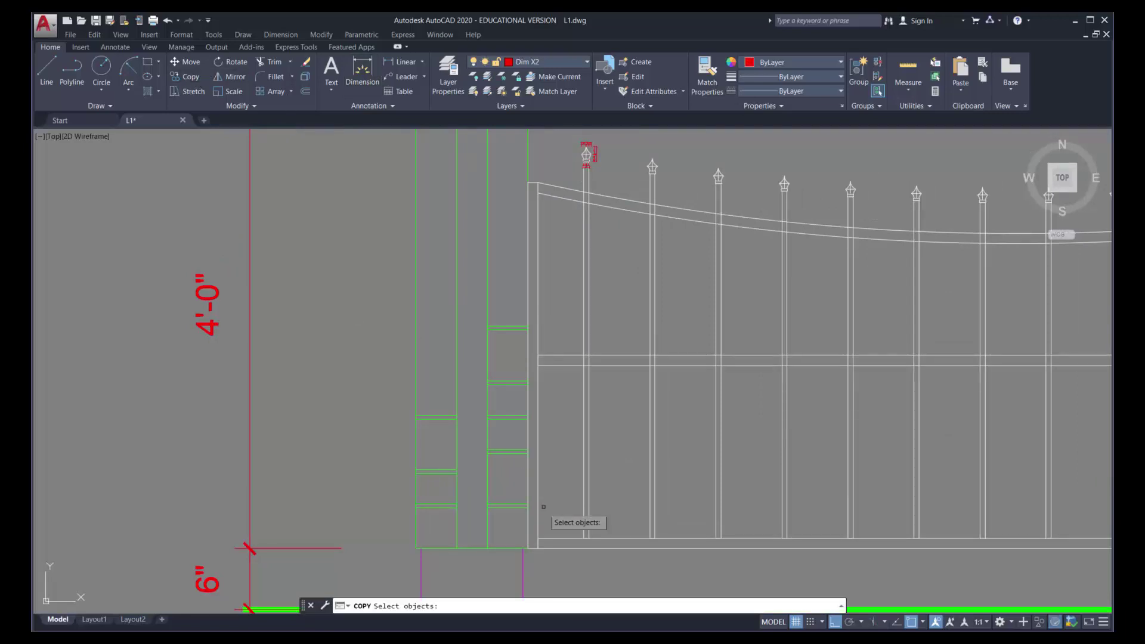
{"action": "left_click", "coordinate": [472, 495]}
{"action": "left_click", "coordinate": [542, 511]}
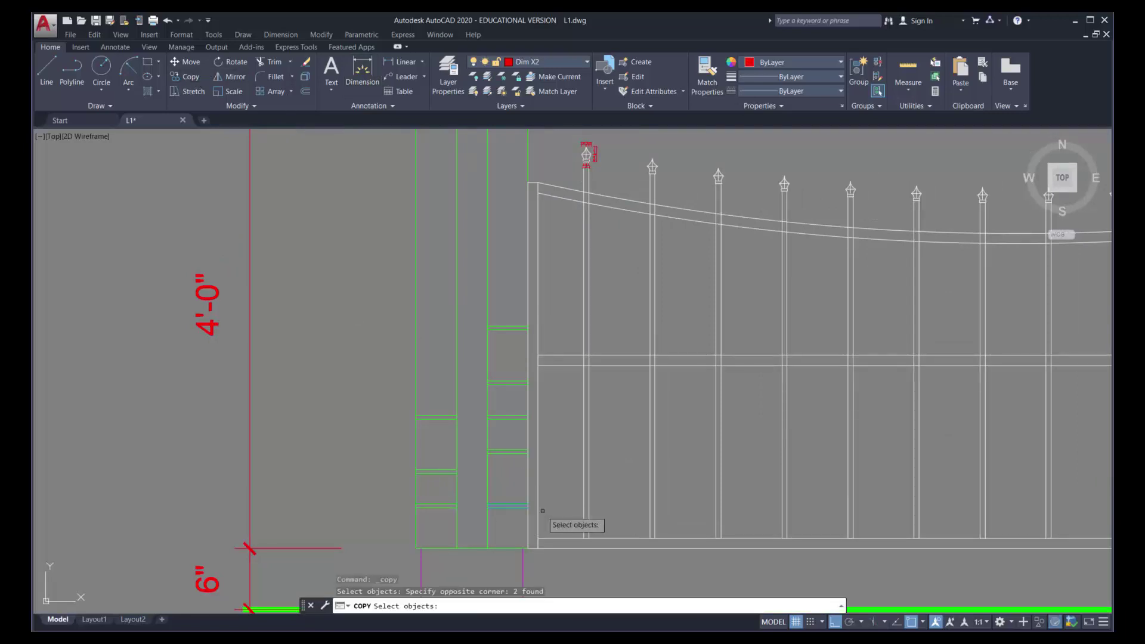
{"action": "key", "text": "Return"}
{"action": "left_click", "coordinate": [487, 548]}
{"action": "left_click", "coordinate": [487, 326]}
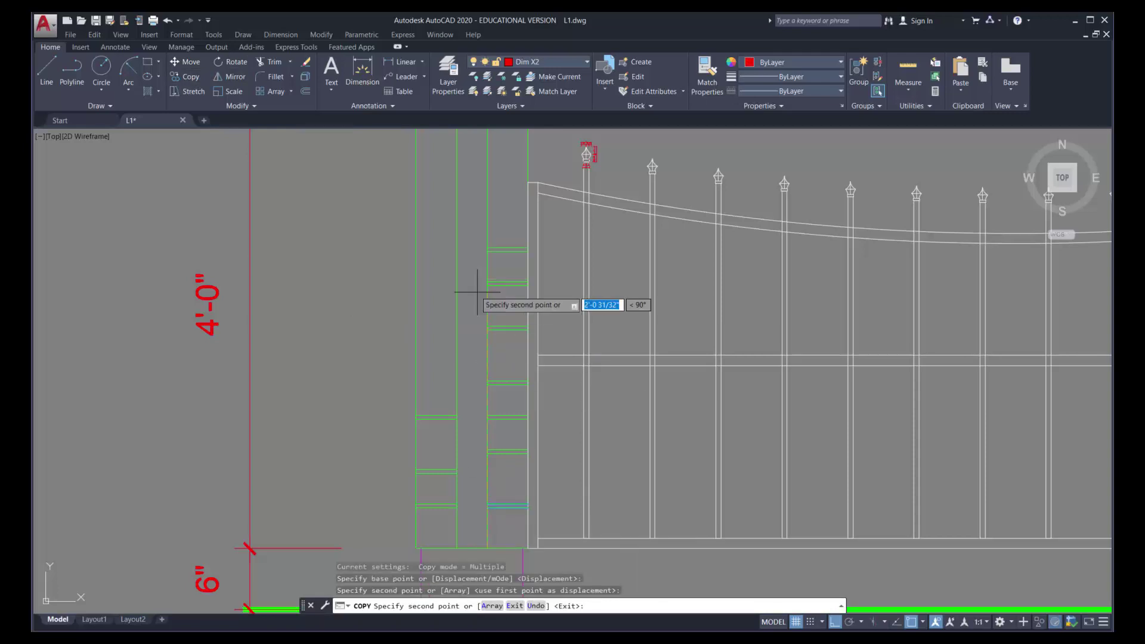
{"action": "key", "text": "Return"}
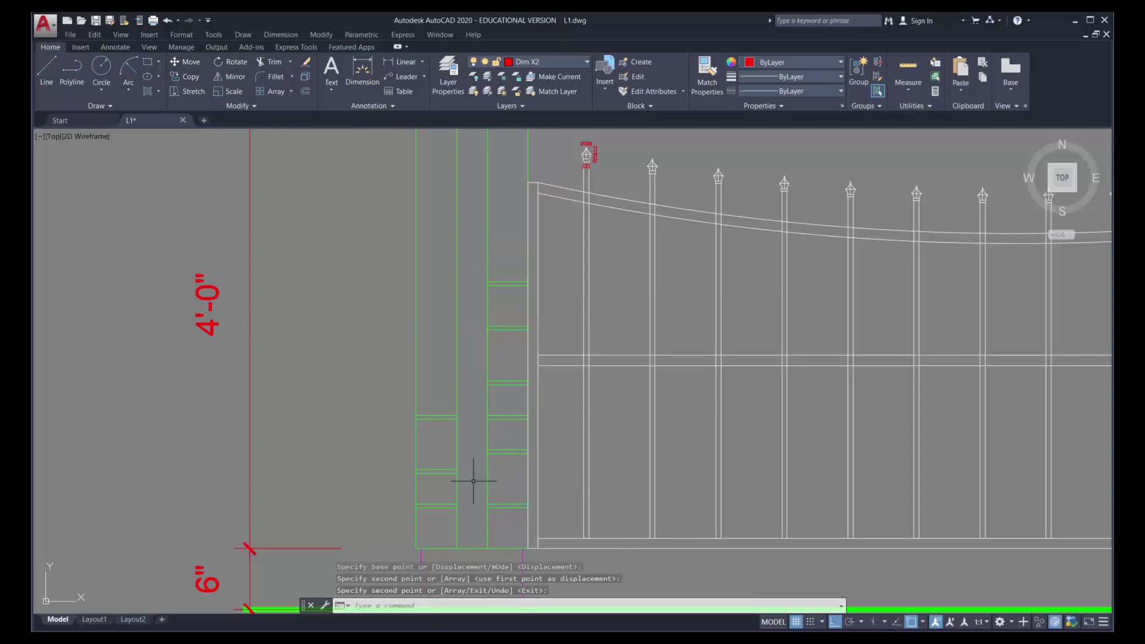
Undo the last copy command and copy the right strip's four middle joint pairs to the left strip, from the right's lowest joint to the left's highest
{"action": "key", "text": "ctrl+z"}
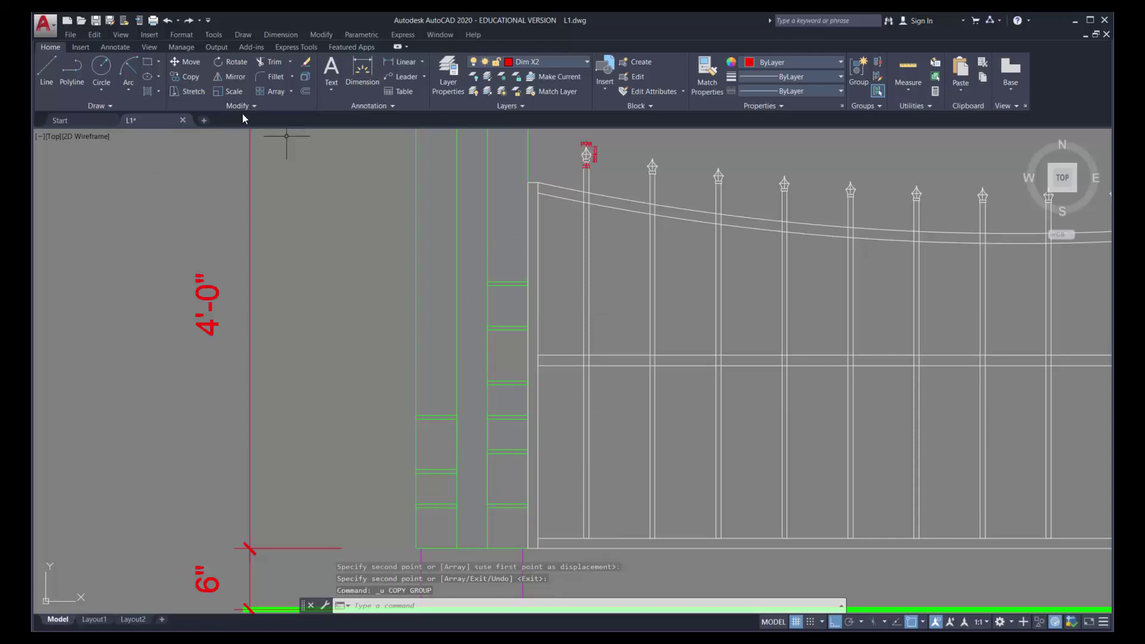
{"action": "left_click", "coordinate": [190, 76]}
{"action": "left_click", "coordinate": [480, 319]}
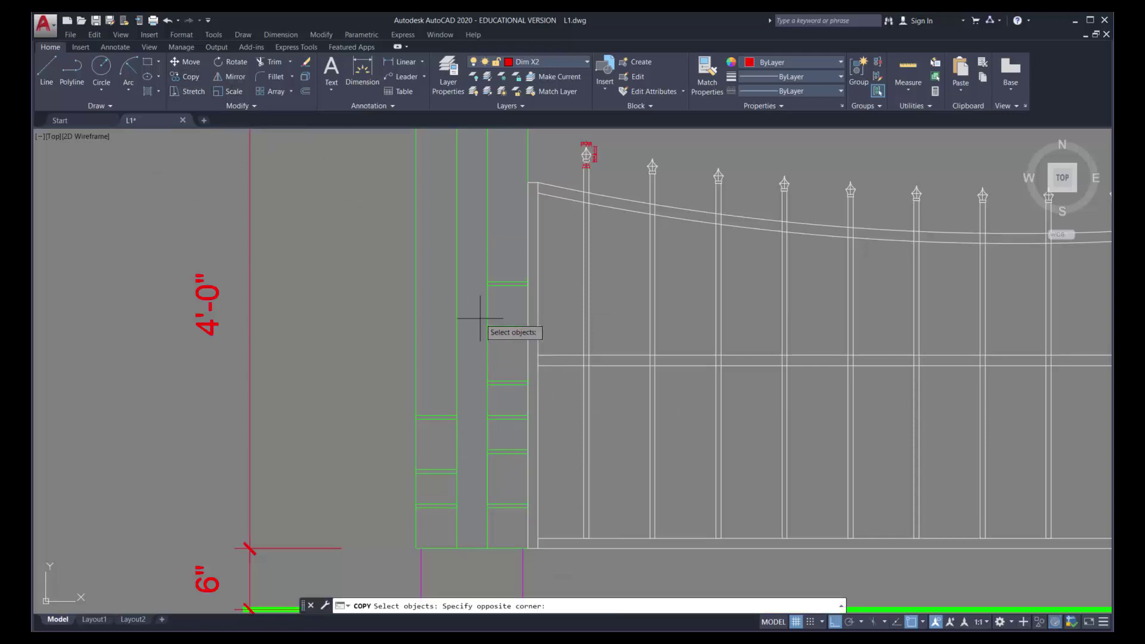
{"action": "left_click", "coordinate": [540, 494]}
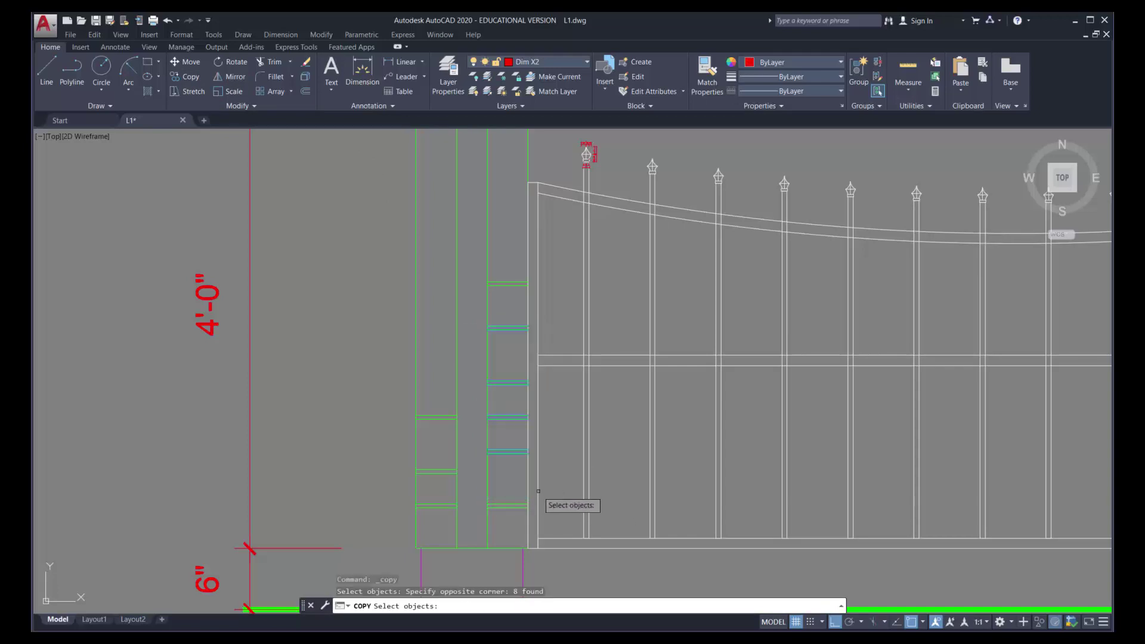
{"action": "key", "text": "Return"}
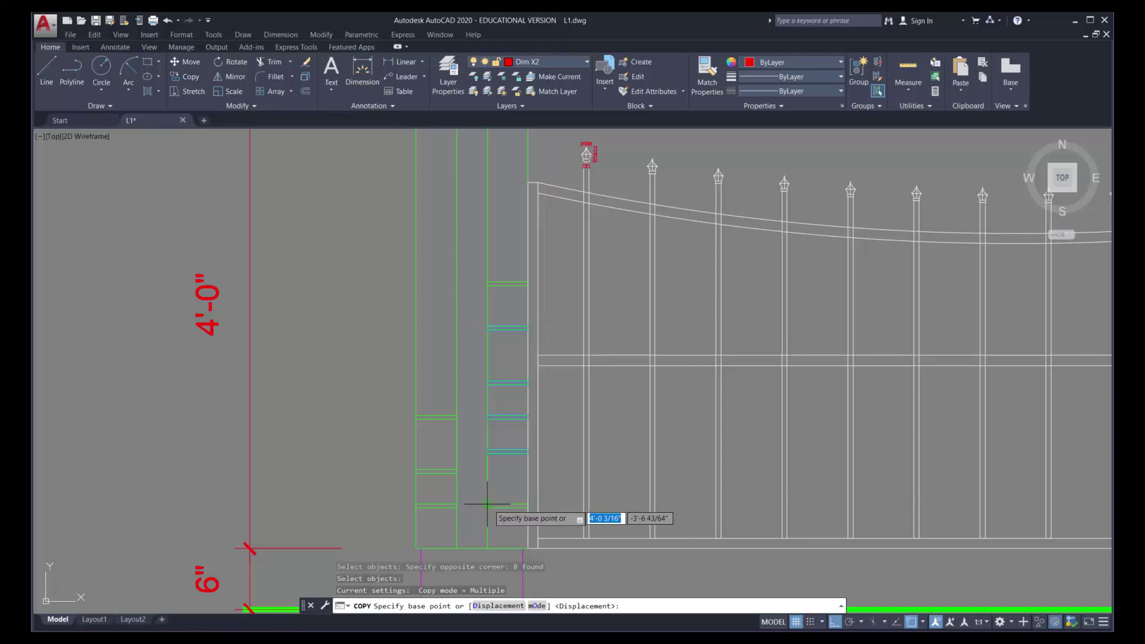
{"action": "left_click", "coordinate": [487, 504]}
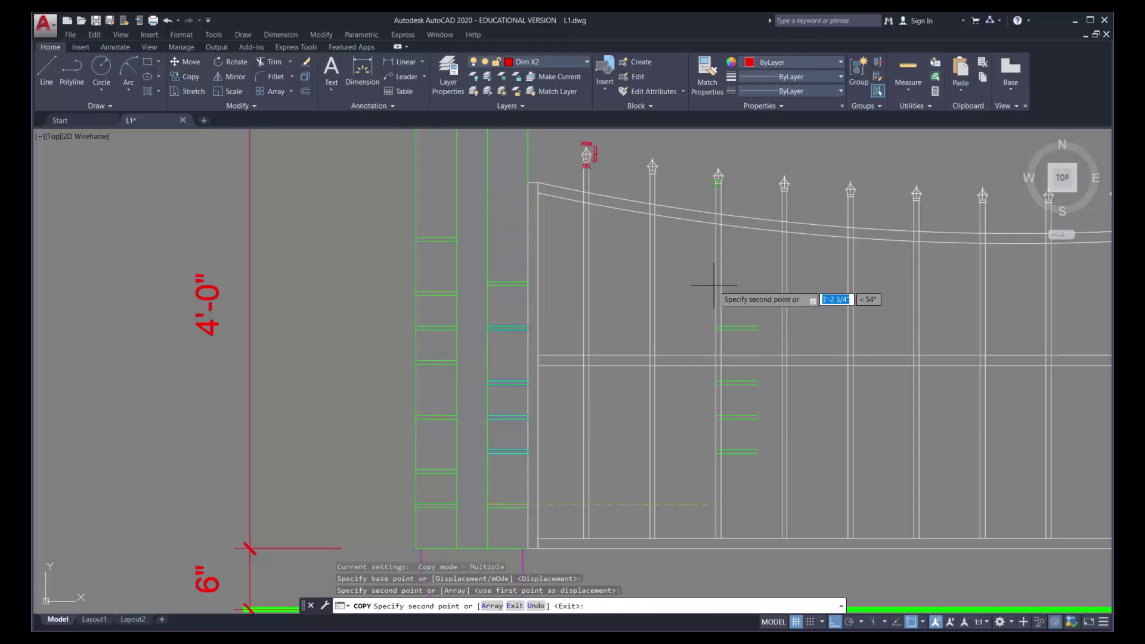
{"action": "key", "text": "Escape"}
{"action": "scroll", "coordinate": [518, 311], "scroll_direction": "down", "scroll_amount": 2}
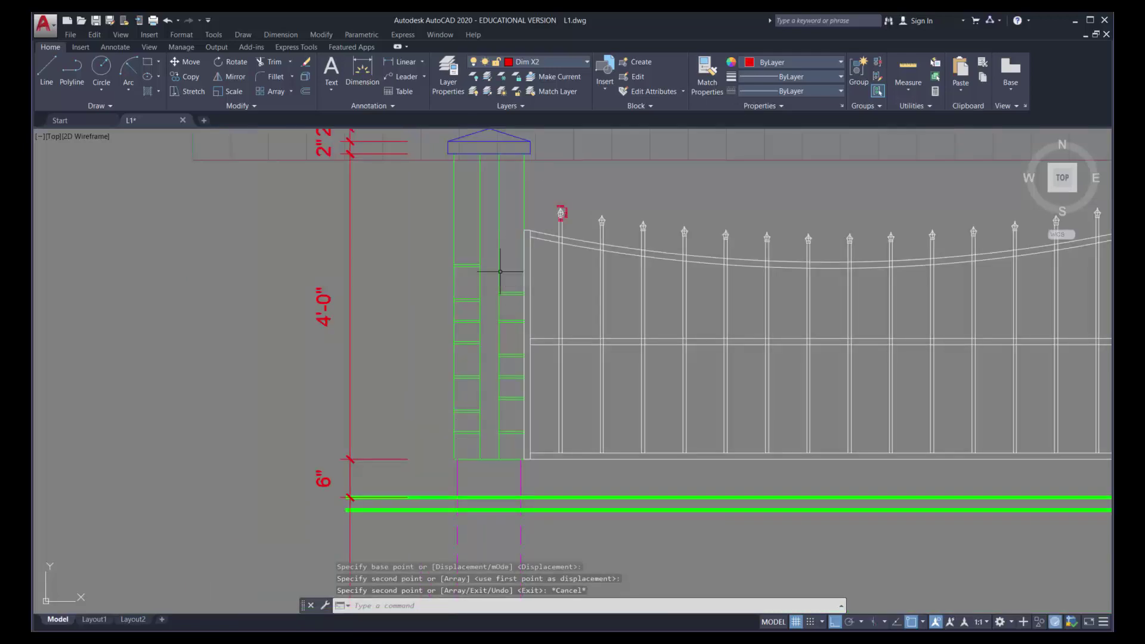
Copy three middle joint pairs of the left strip upward, using the joint just below them as base and the strip's highest joint as destination
{"action": "left_click", "coordinate": [191, 76]}
{"action": "left_click", "coordinate": [448, 313]}
{"action": "left_click", "coordinate": [490, 391]}
{"action": "key", "text": "Return"}
{"action": "left_click", "coordinate": [454, 411]}
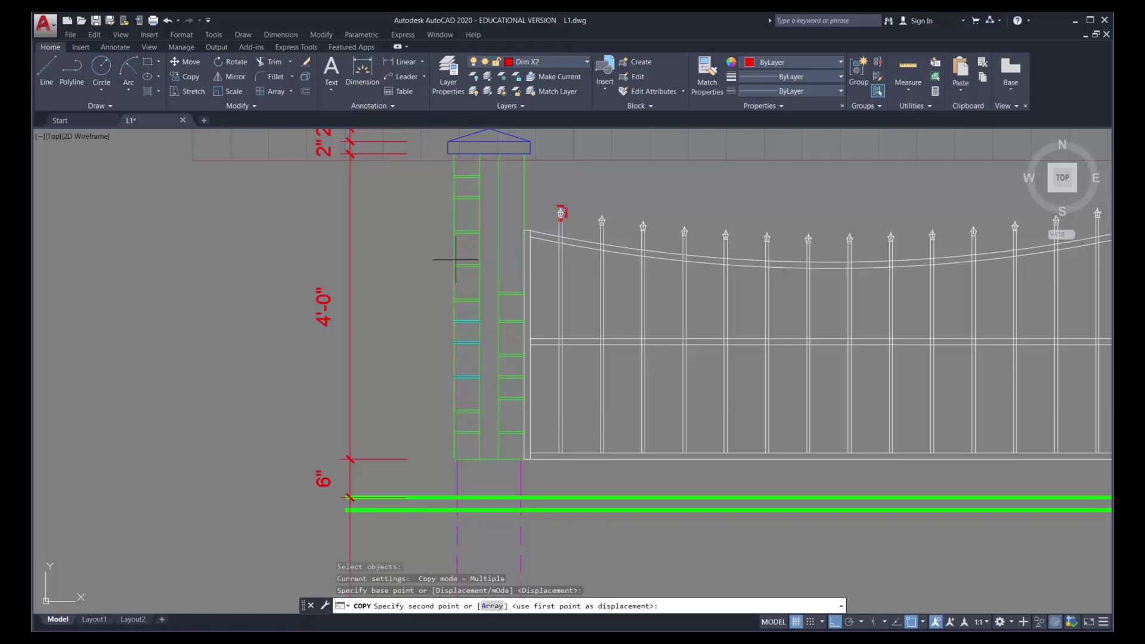
{"action": "left_click", "coordinate": [451, 263]}
{"action": "key", "text": "Return"}
Copy four upper joint pairs of the left strip to the right strip, from the joint just below them to the right strip's highest joint
{"action": "key", "text": "Return"}
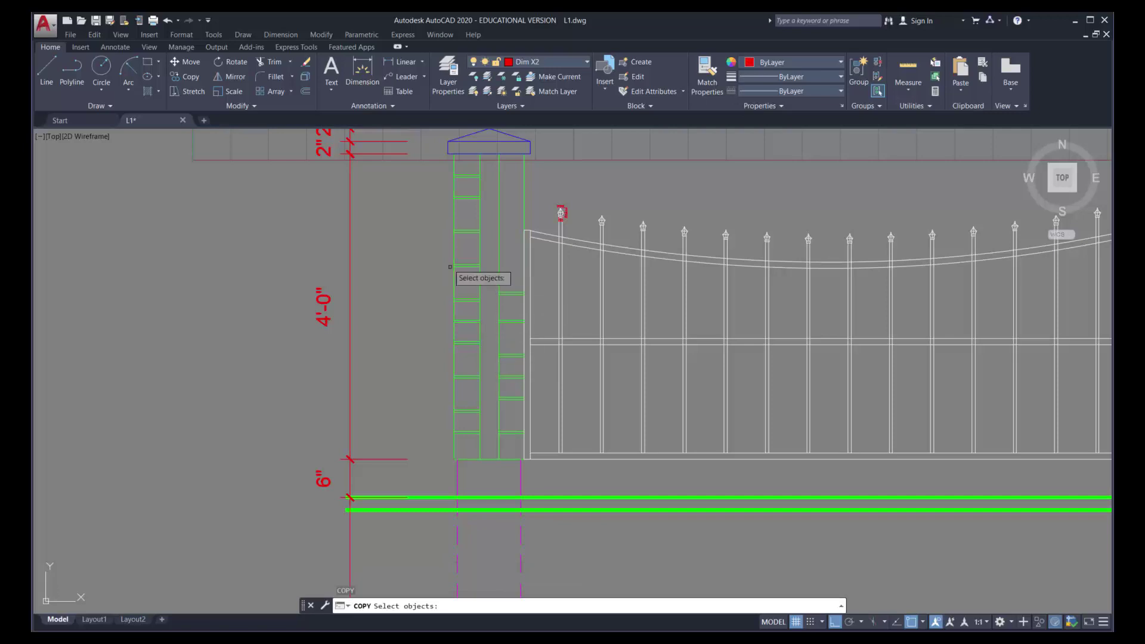
{"action": "left_click", "coordinate": [446, 187]}
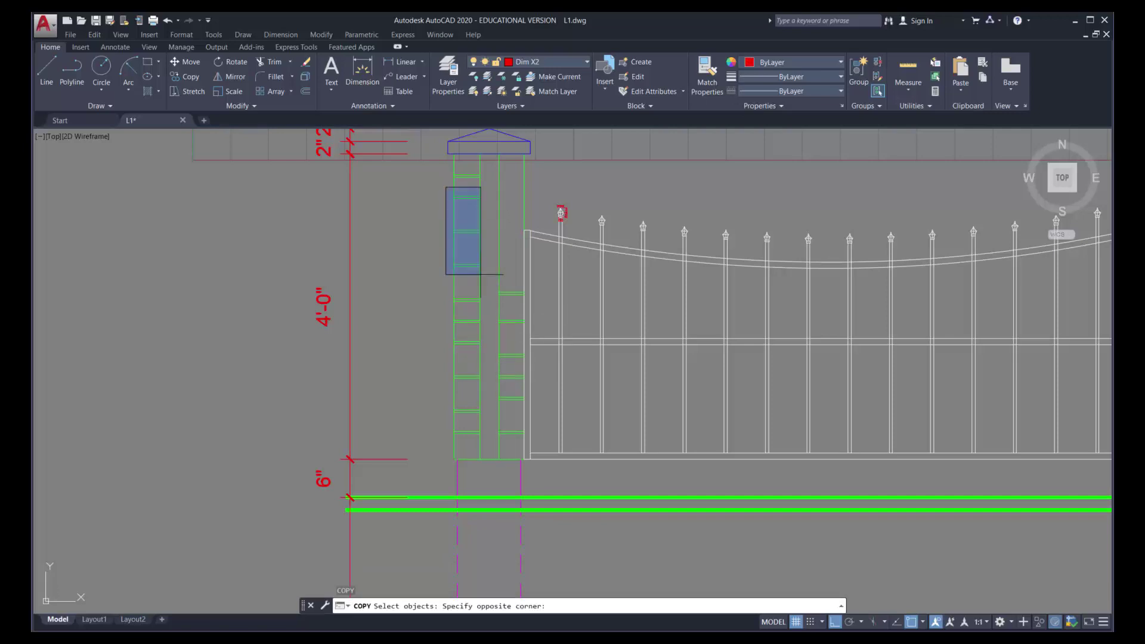
{"action": "left_click", "coordinate": [489, 316]}
{"action": "key", "text": "Return"}
{"action": "left_click", "coordinate": [454, 321]}
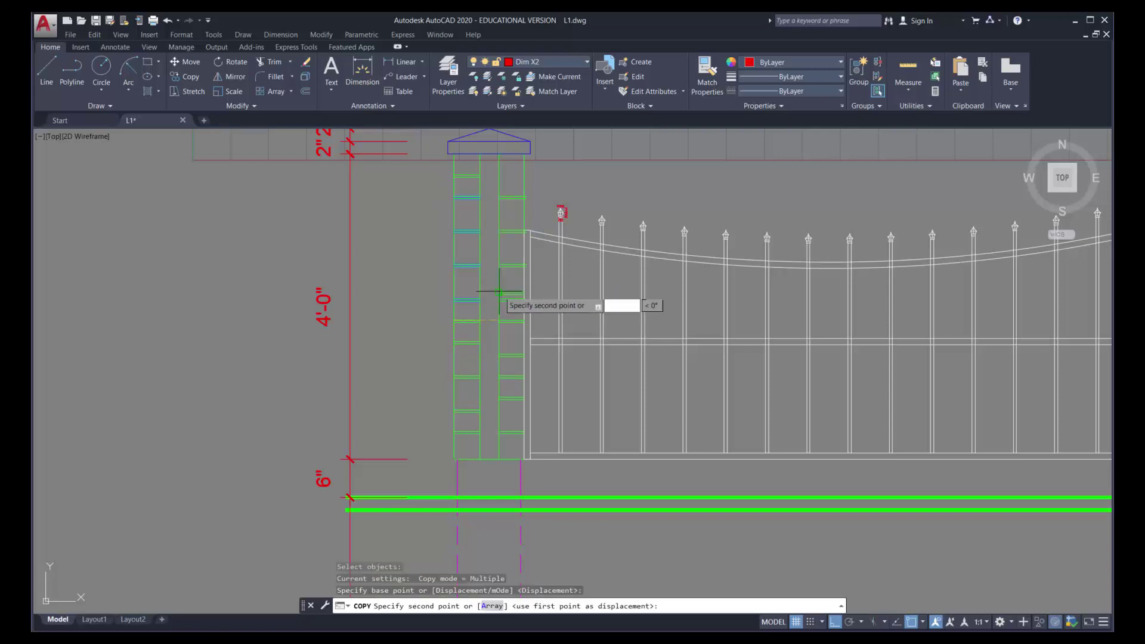
{"action": "key", "text": "Return"}
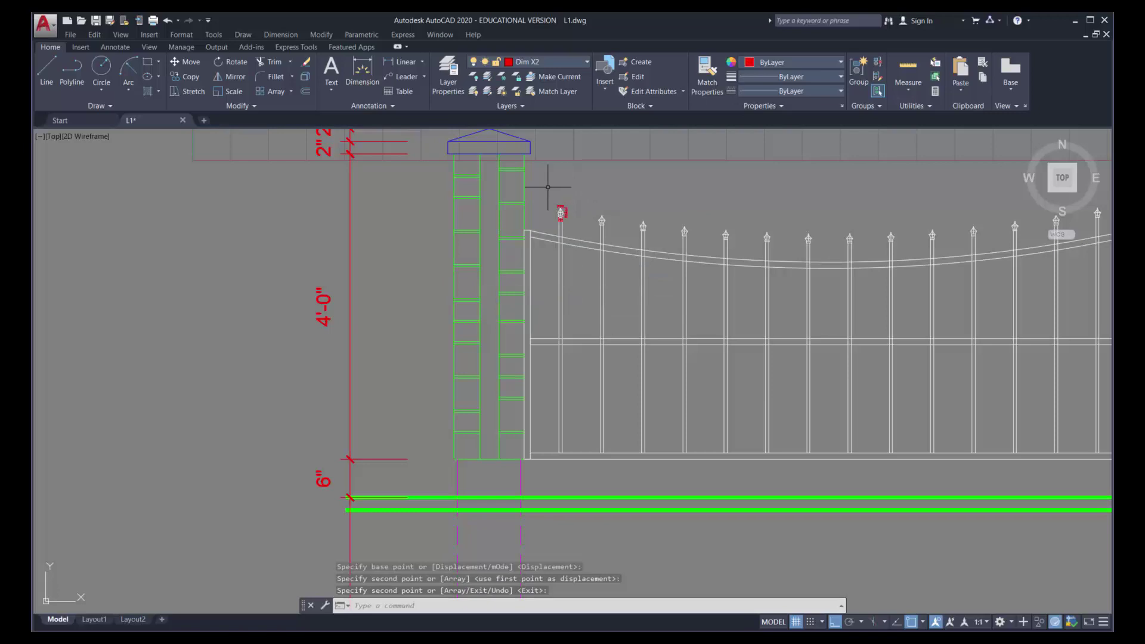
Offset the bottom line of the pillar cap upward by 0.5" inside the cap
{"action": "scroll", "coordinate": [492, 152], "scroll_direction": "up", "scroll_amount": 5}
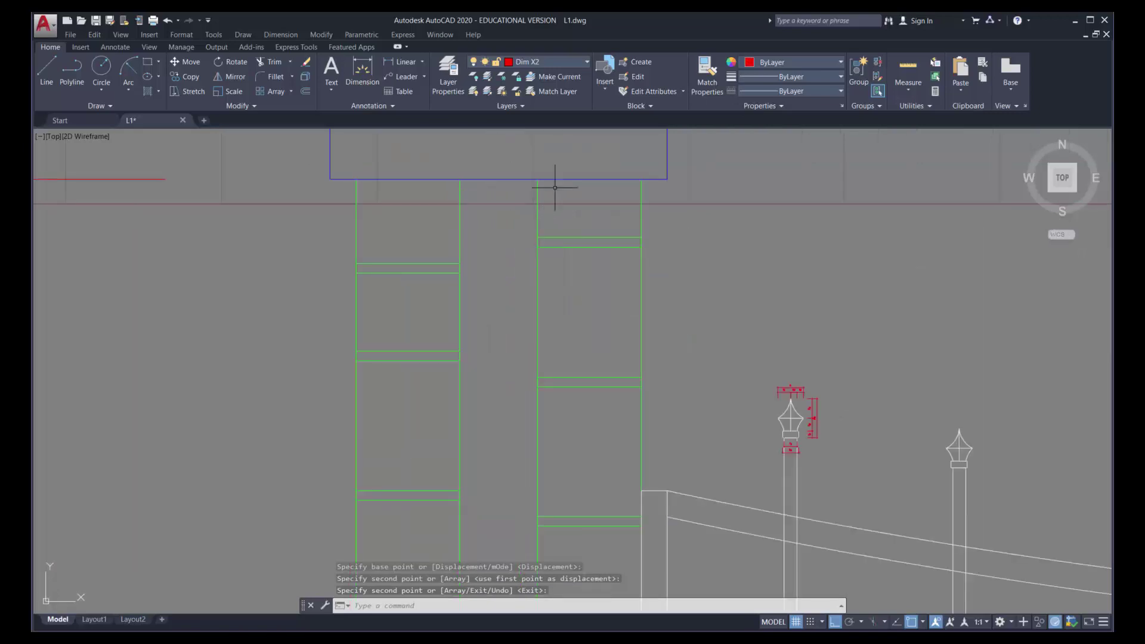
{"action": "middle_click_drag", "start_coordinate": [555, 239], "coordinate": [545, 356]}
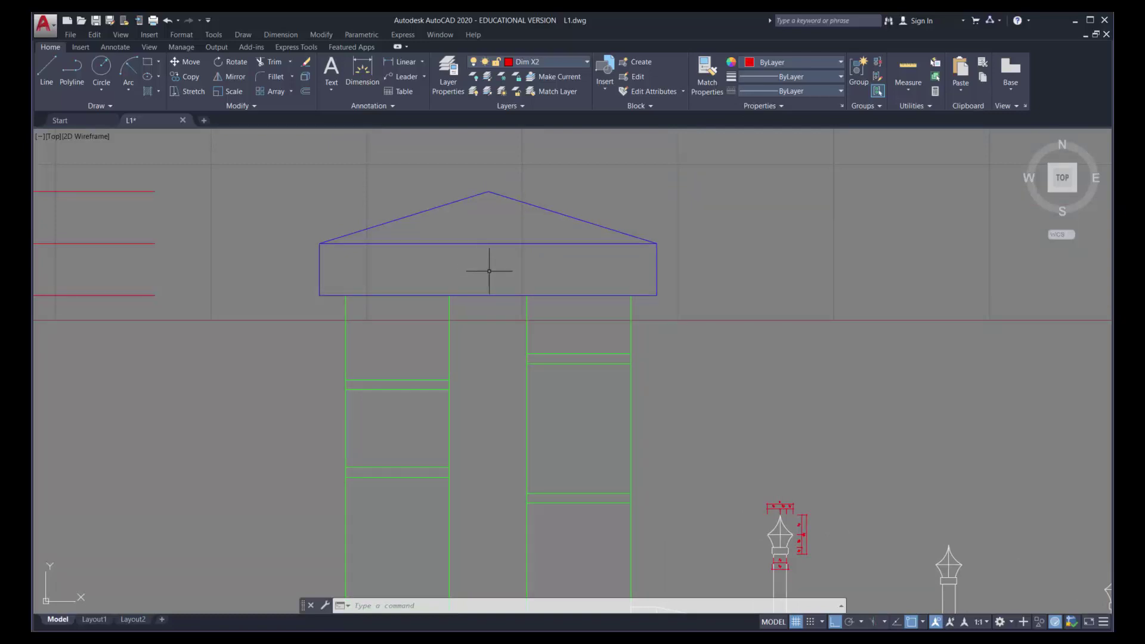
{"action": "left_click", "coordinate": [488, 296]}
{"action": "key", "text": "Escape"}
{"action": "scroll", "coordinate": [369, 244], "scroll_direction": "up", "scroll_amount": 2}
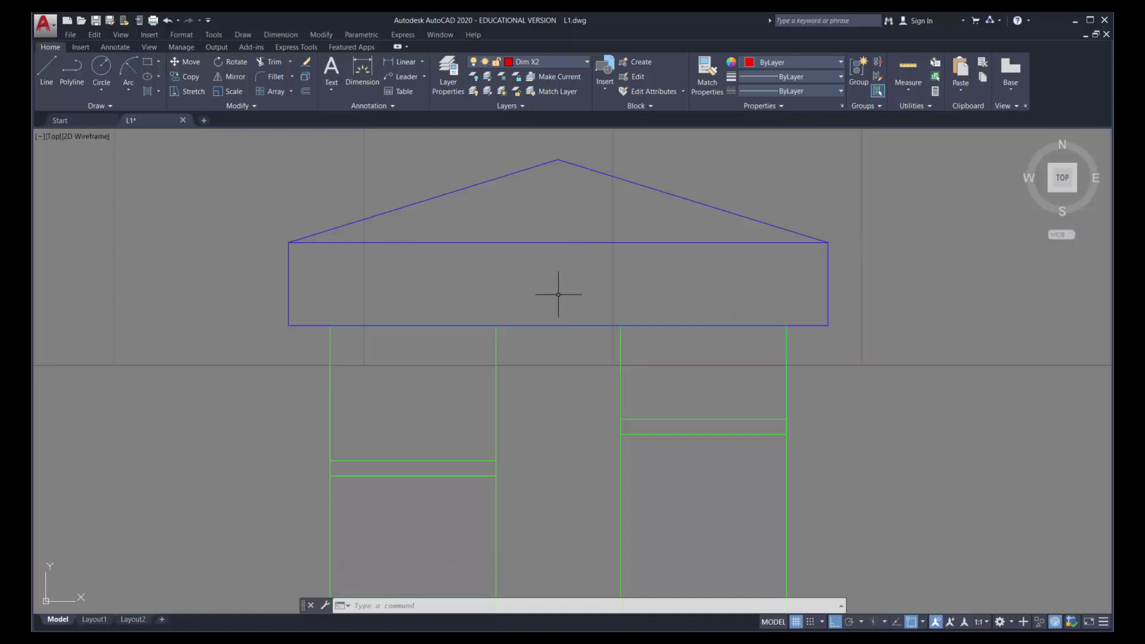
{"action": "key", "text": "Escape"}
{"action": "key", "text": "Escape"}
{"action": "key", "text": "Escape"}
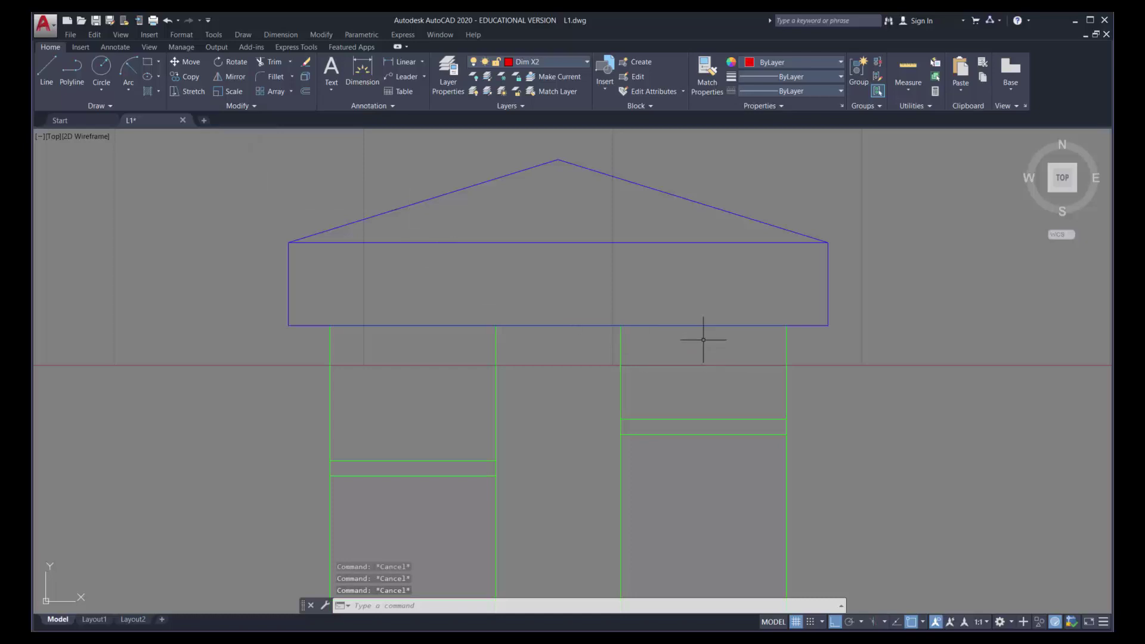
{"action": "left_click", "coordinate": [306, 91]}
{"action": "type", "text": ".5"}
{"action": "key", "text": "Return"}
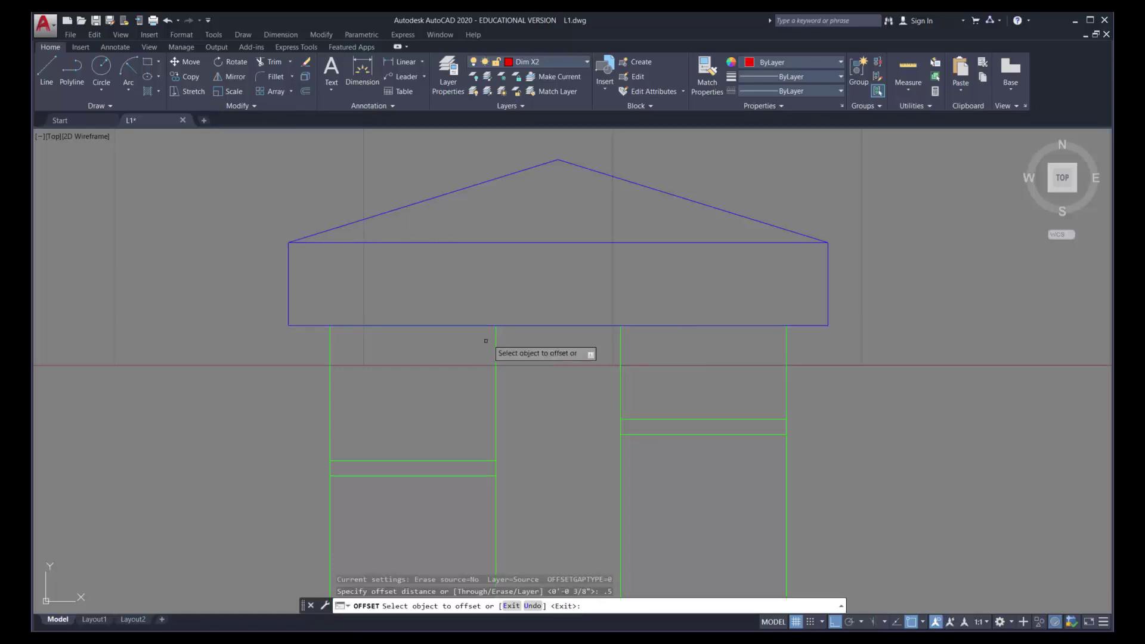
{"action": "left_click", "coordinate": [538, 326]}
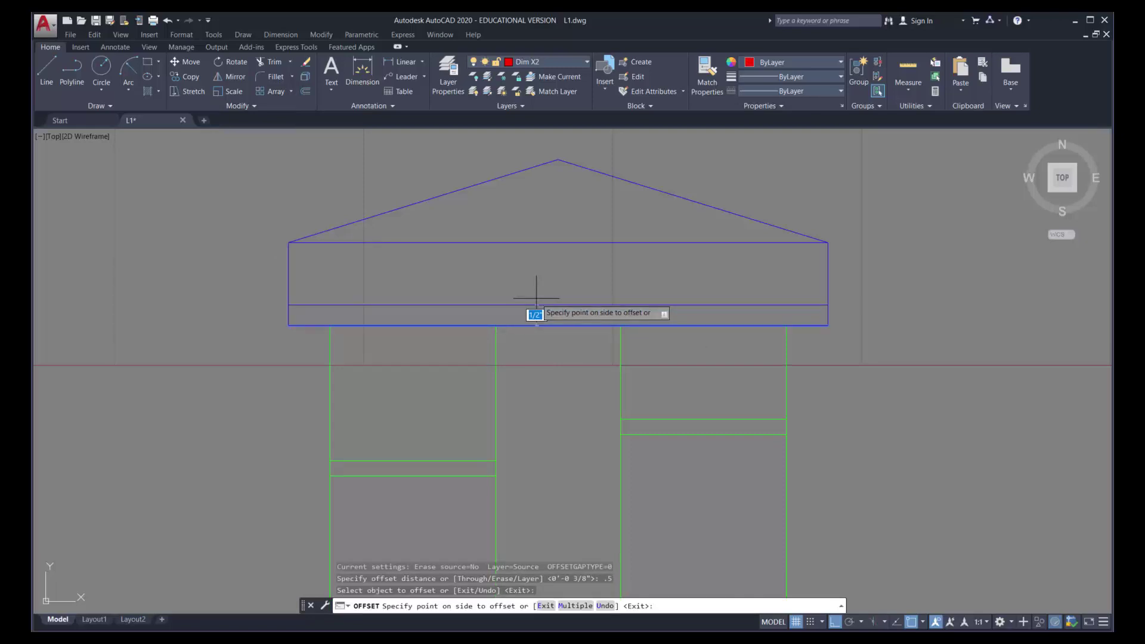
{"action": "left_click", "coordinate": [536, 299]}
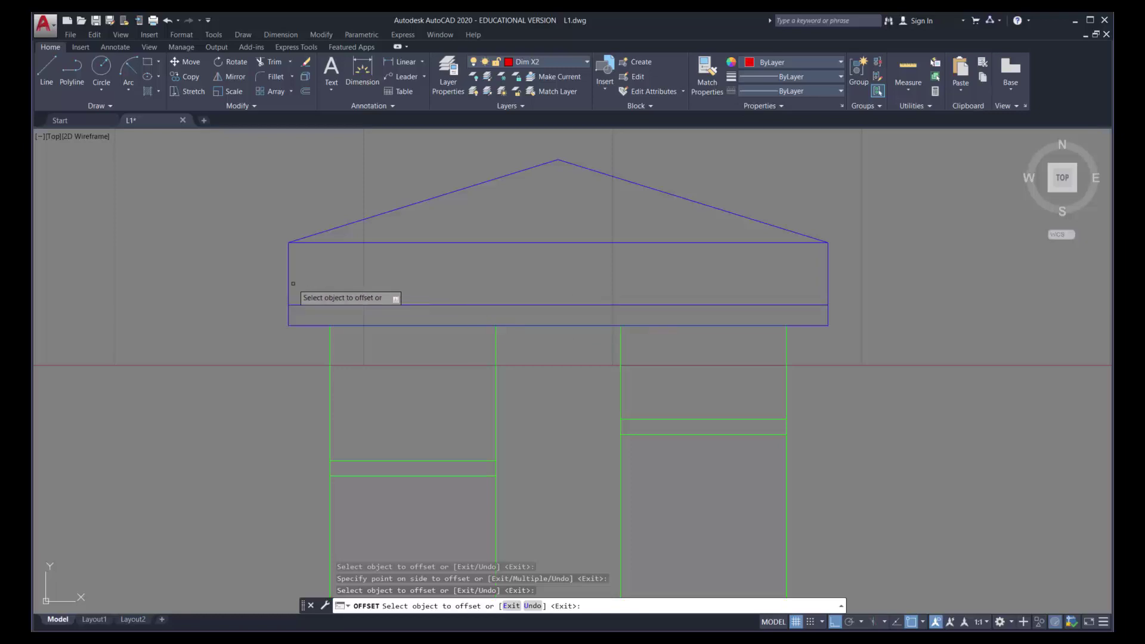
Copy the cap's left vertical edge from its lower endpoint to the outer face lines of both the left and right side strips
{"action": "left_click", "coordinate": [191, 76]}
{"action": "left_click", "coordinate": [291, 287]}
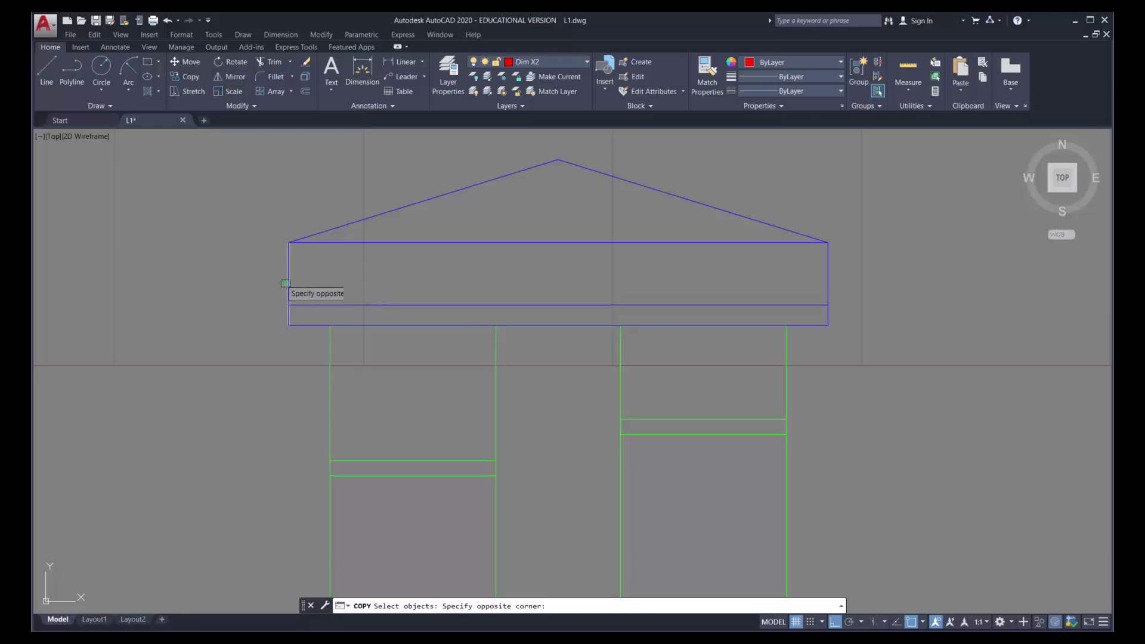
{"action": "left_click", "coordinate": [282, 280]}
{"action": "key", "text": "Return"}
{"action": "left_click", "coordinate": [289, 325]}
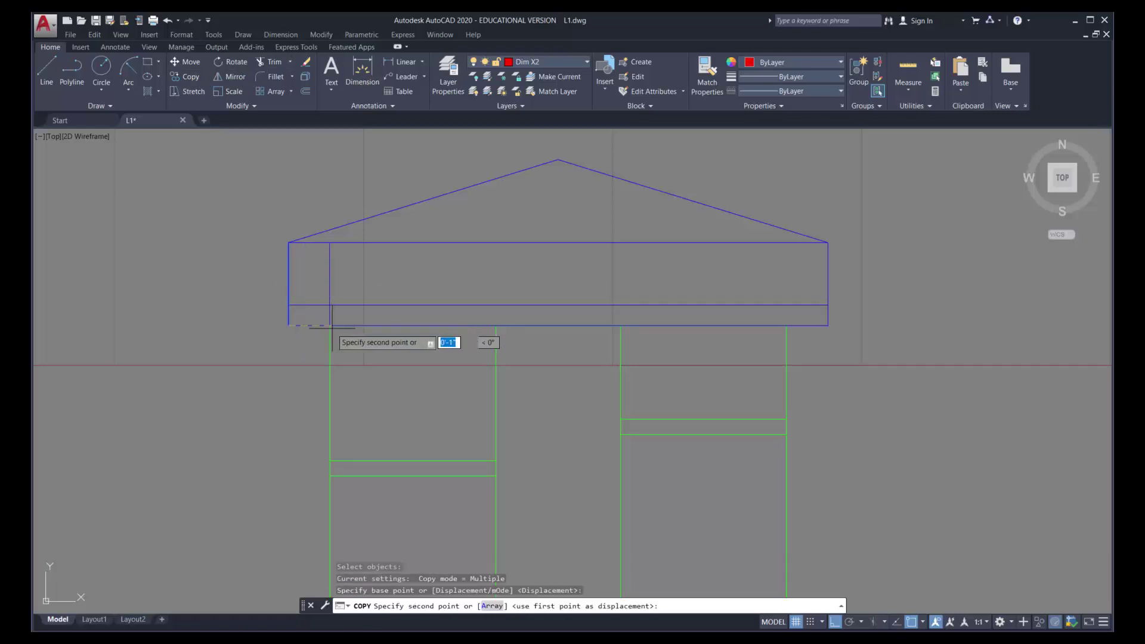
{"action": "left_click", "coordinate": [786, 325]}
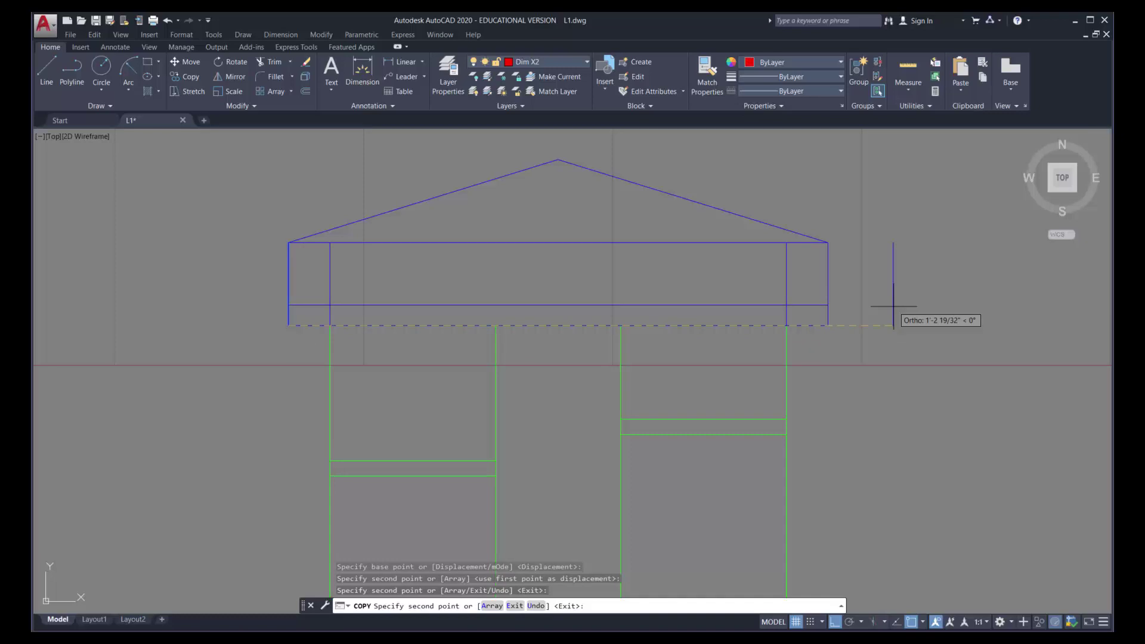
{"action": "key", "text": "Return"}
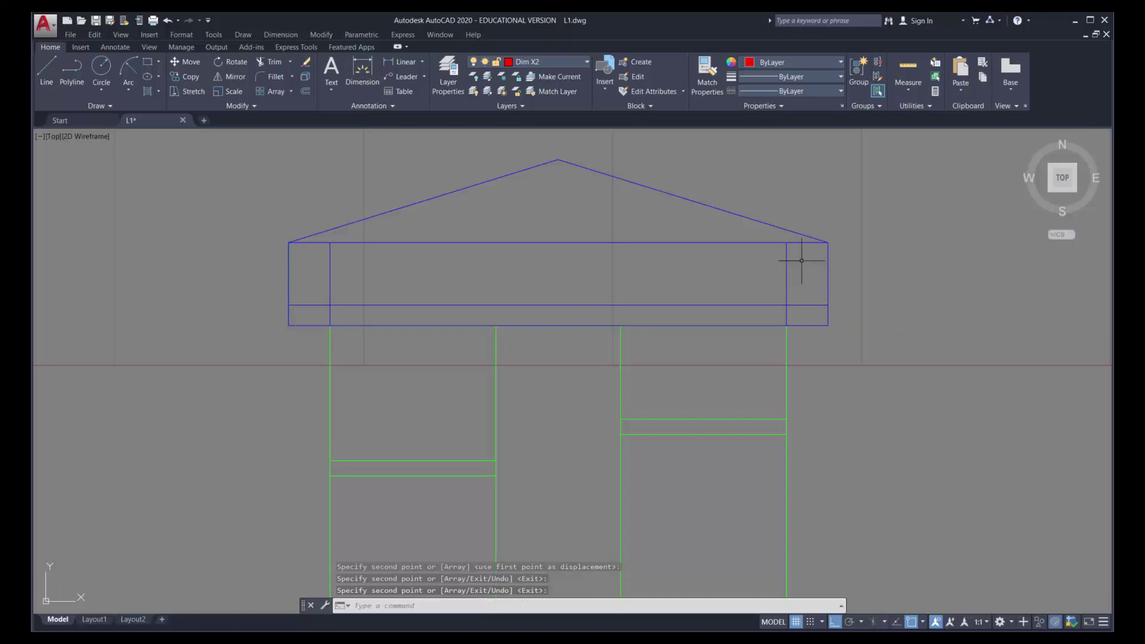
Trim the cap's underside into a recess between the outer strip faces, and delete the green column line across the recess opening
{"action": "left_click", "coordinate": [273, 62]}
{"action": "left_click", "coordinate": [257, 142]}
{"action": "left_click", "coordinate": [859, 343]}
{"action": "key", "text": "Return"}
{"action": "left_click", "coordinate": [786, 300]}
{"action": "left_click", "coordinate": [799, 306]}
{"action": "left_click", "coordinate": [330, 278]}
{"action": "left_click", "coordinate": [316, 305]}
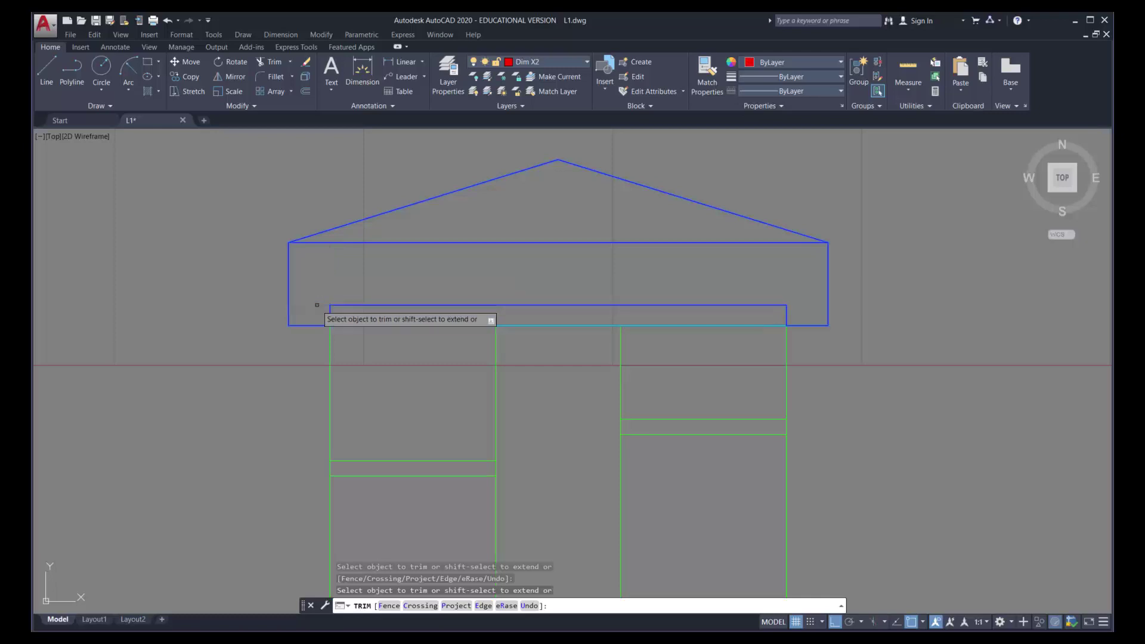
{"action": "left_click", "coordinate": [550, 326]}
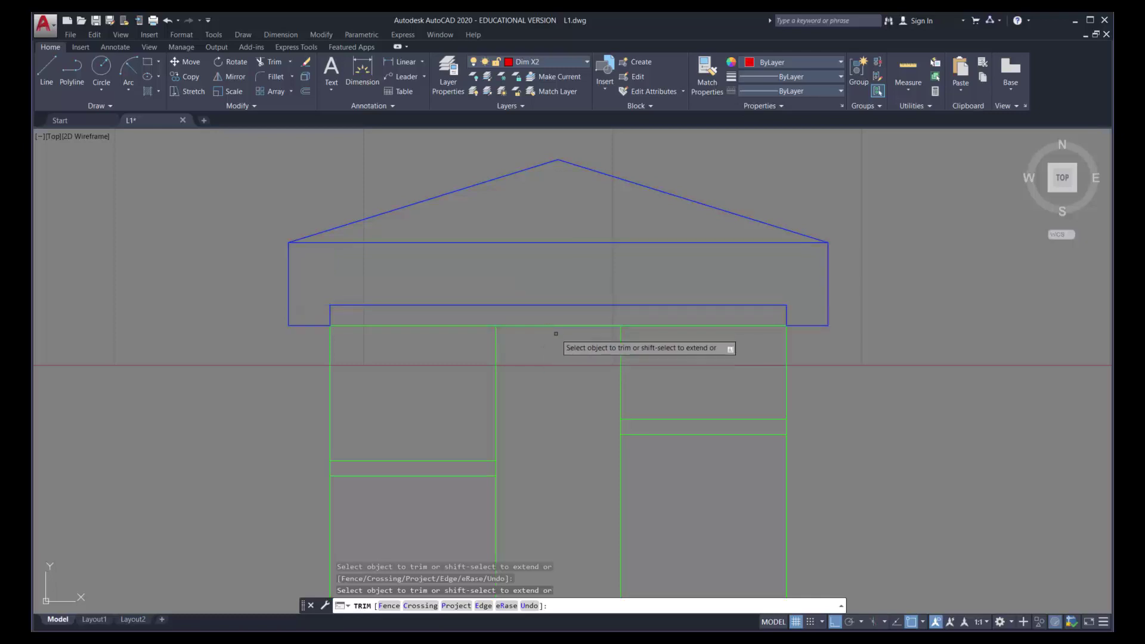
{"action": "key", "text": "Escape"}
{"action": "left_click", "coordinate": [553, 326]}
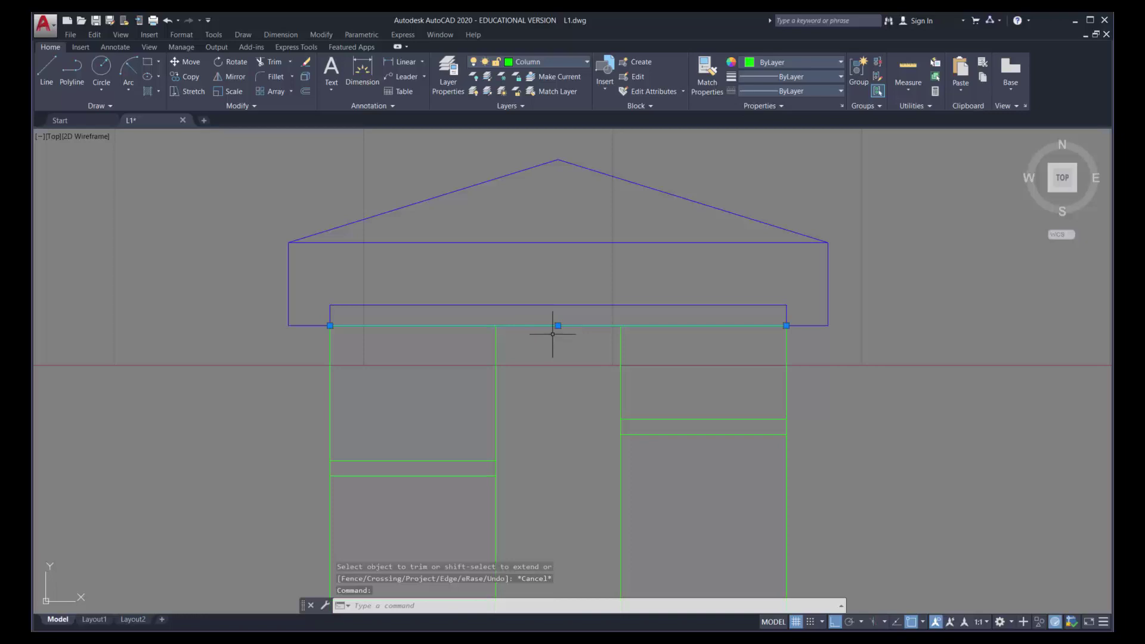
{"action": "key", "text": "Delete"}
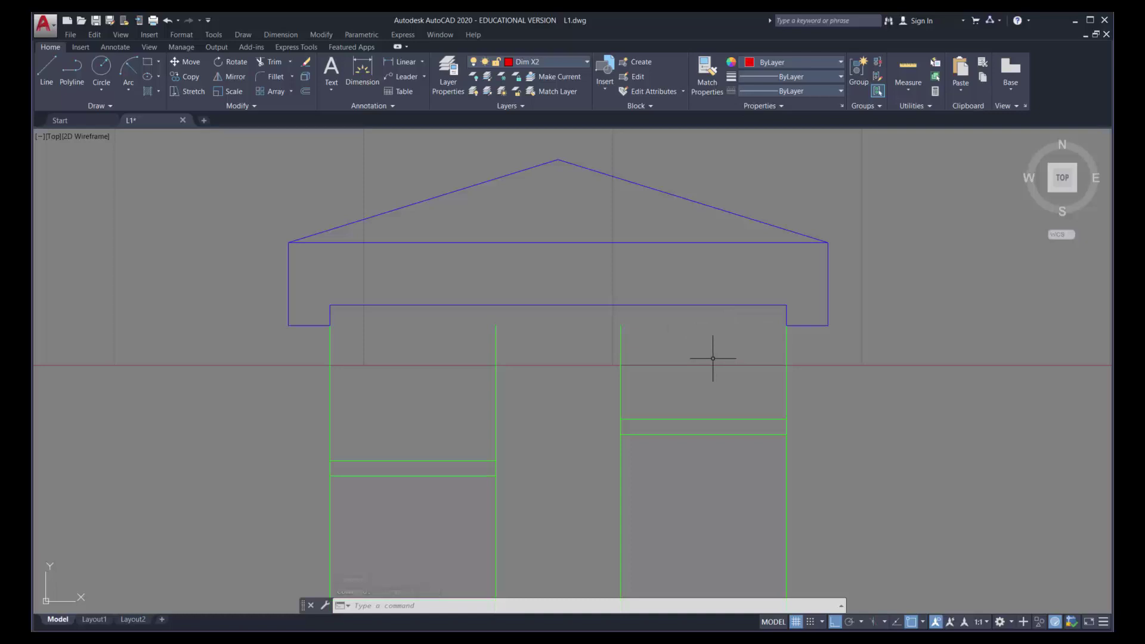
Copy the upper line of the left strip's highest joint upward to just below the top of the cap recess
{"action": "left_click", "coordinate": [191, 77]}
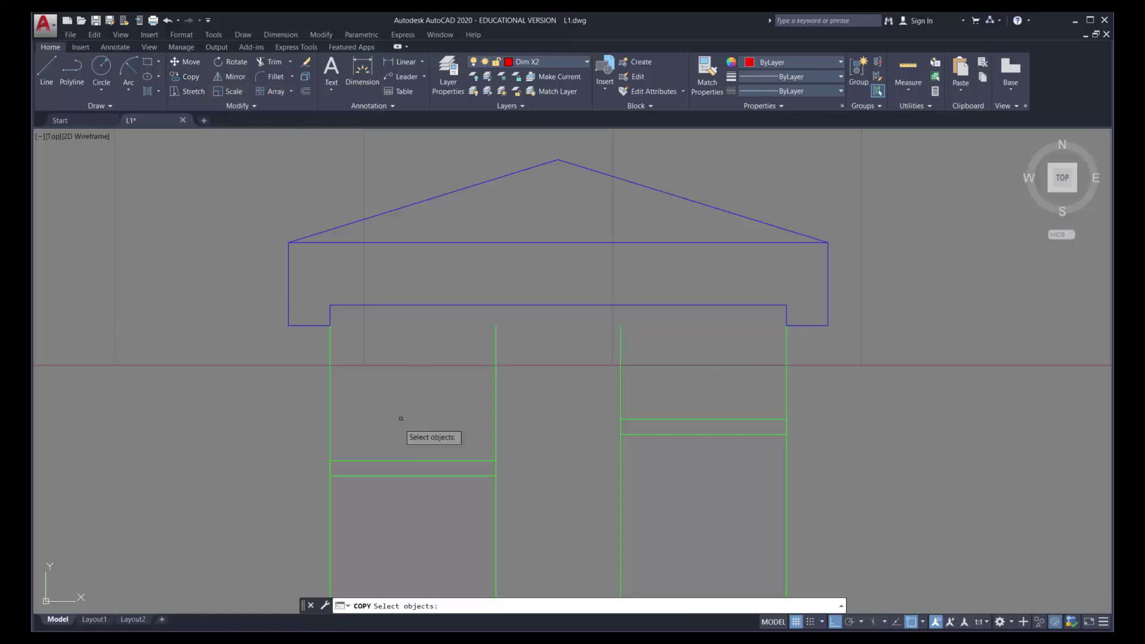
{"action": "left_click", "coordinate": [377, 465]}
{"action": "left_click", "coordinate": [382, 461]}
{"action": "key", "text": "Return"}
{"action": "left_click", "coordinate": [165, 560]}
{"action": "left_click", "coordinate": [178, 412]}
{"action": "key", "text": "Escape"}
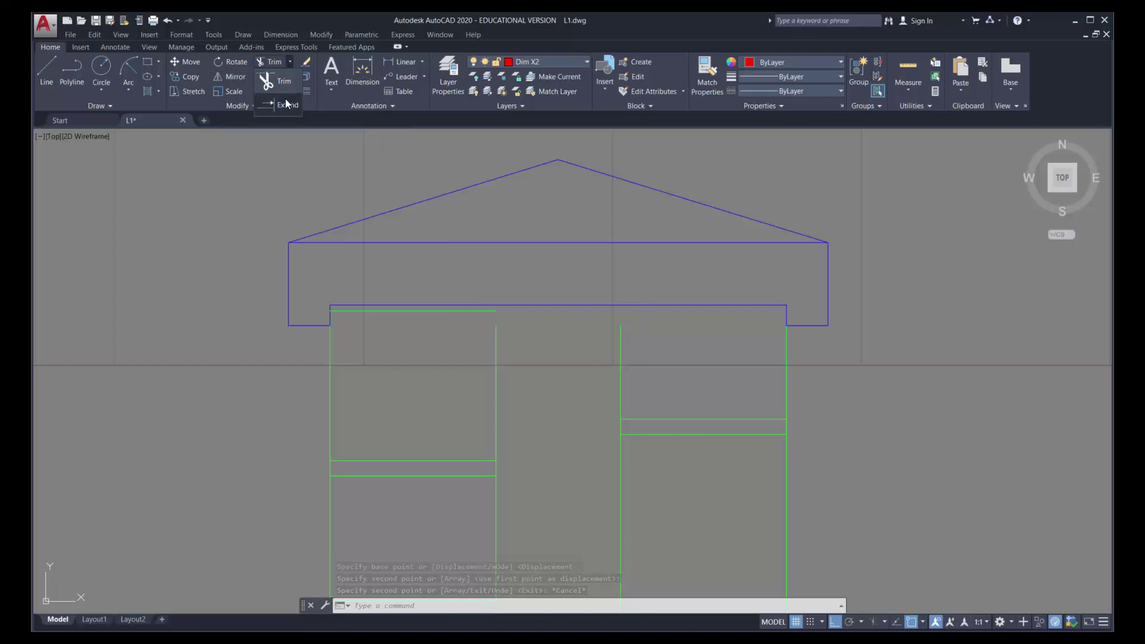
Extend the inner vertical lines of both side strips up to the top line of the cap recess
{"action": "left_click", "coordinate": [288, 106]}
{"action": "left_click", "coordinate": [551, 306]}
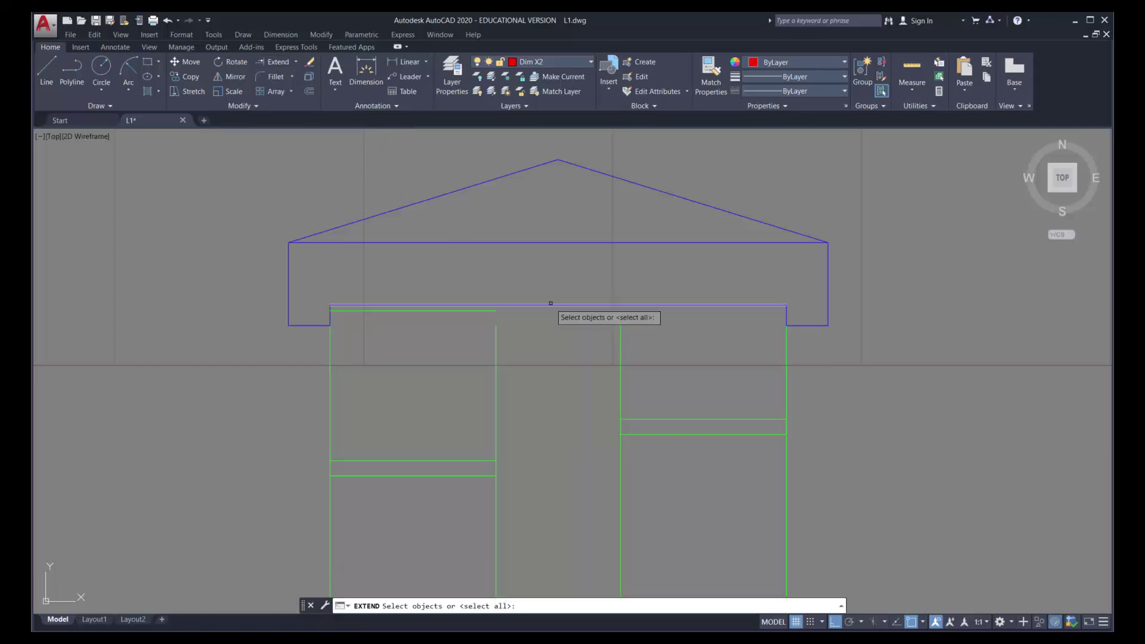
{"action": "key", "text": "Return"}
{"action": "left_click", "coordinate": [497, 333]}
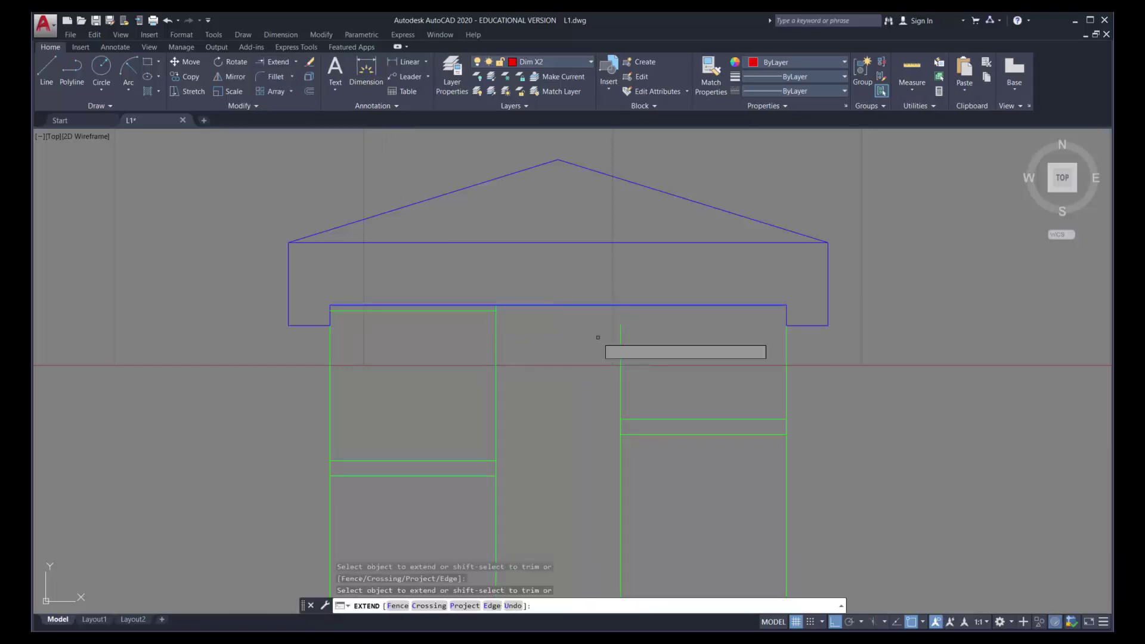
{"action": "key", "text": "Escape"}
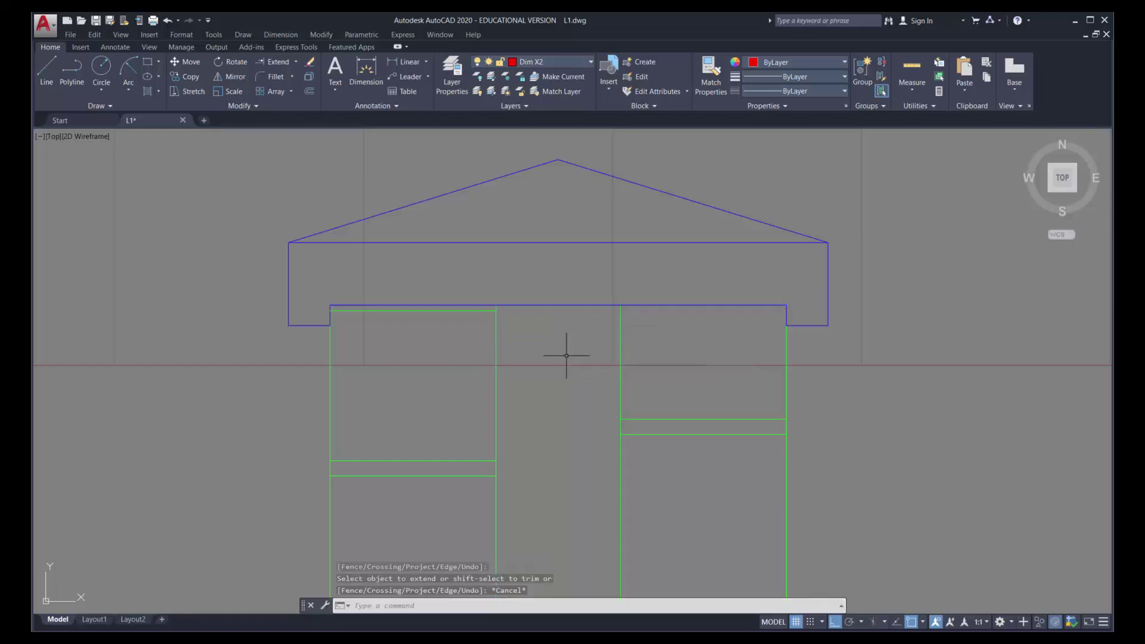
Copy the left strip's joint line just below the recess across to the same height on the right strip
{"action": "left_click", "coordinate": [197, 79]}
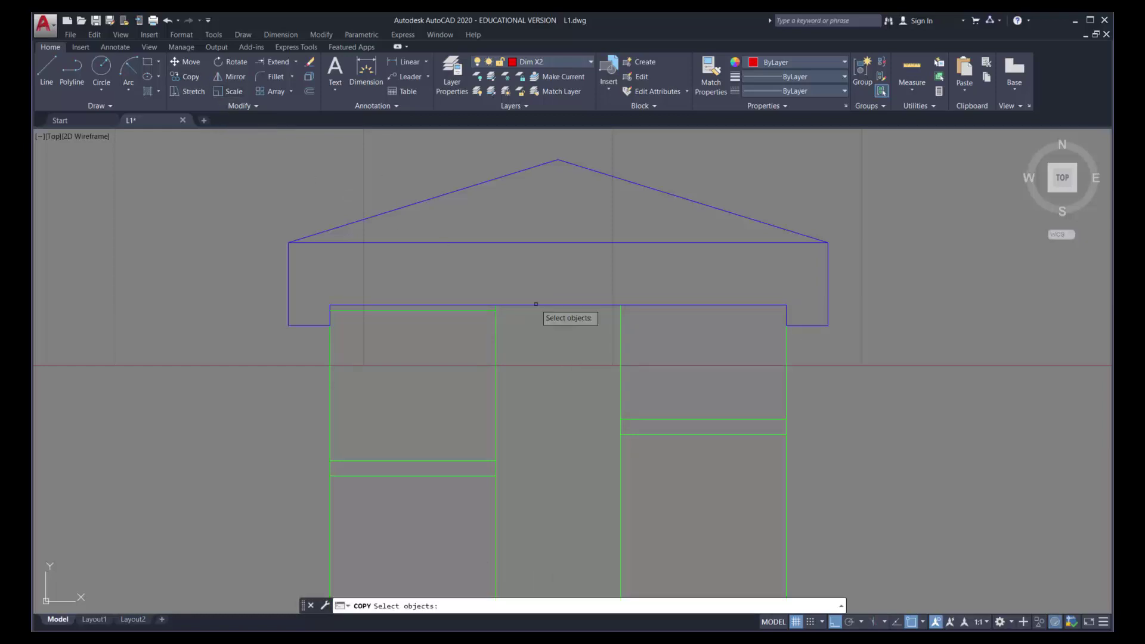
{"action": "left_click", "coordinate": [490, 311]}
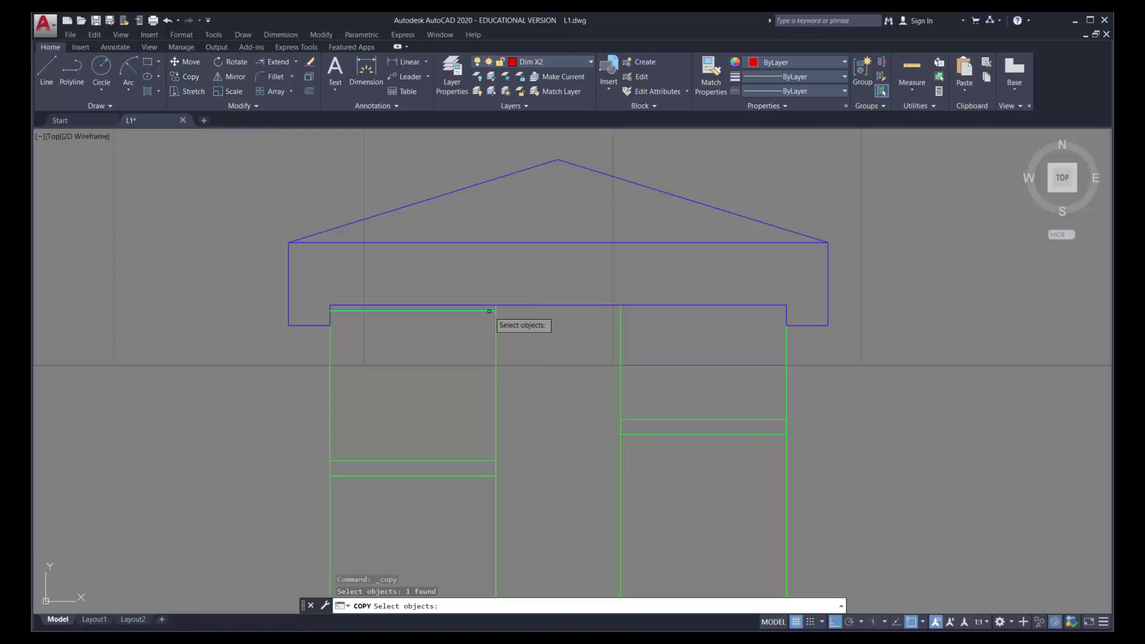
{"action": "key", "text": "Return"}
{"action": "left_click", "coordinate": [494, 306]}
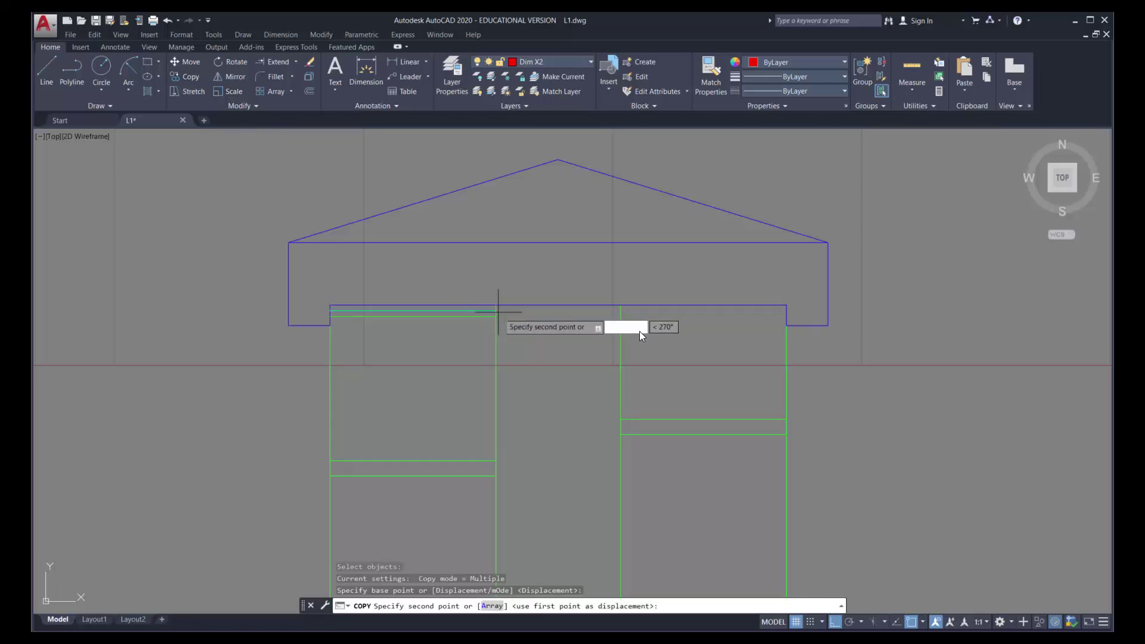
{"action": "left_click", "coordinate": [787, 307]}
{"action": "key", "text": "Escape"}
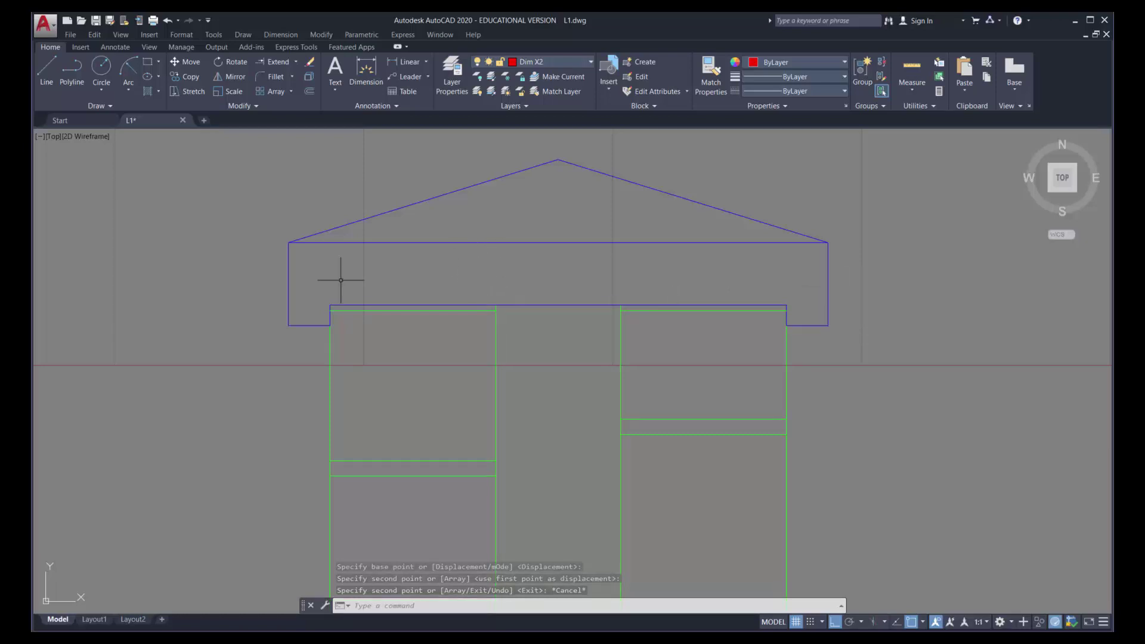
Delete the horizontal line at the base of the cap's sloping top
{"action": "left_click", "coordinate": [543, 242]}
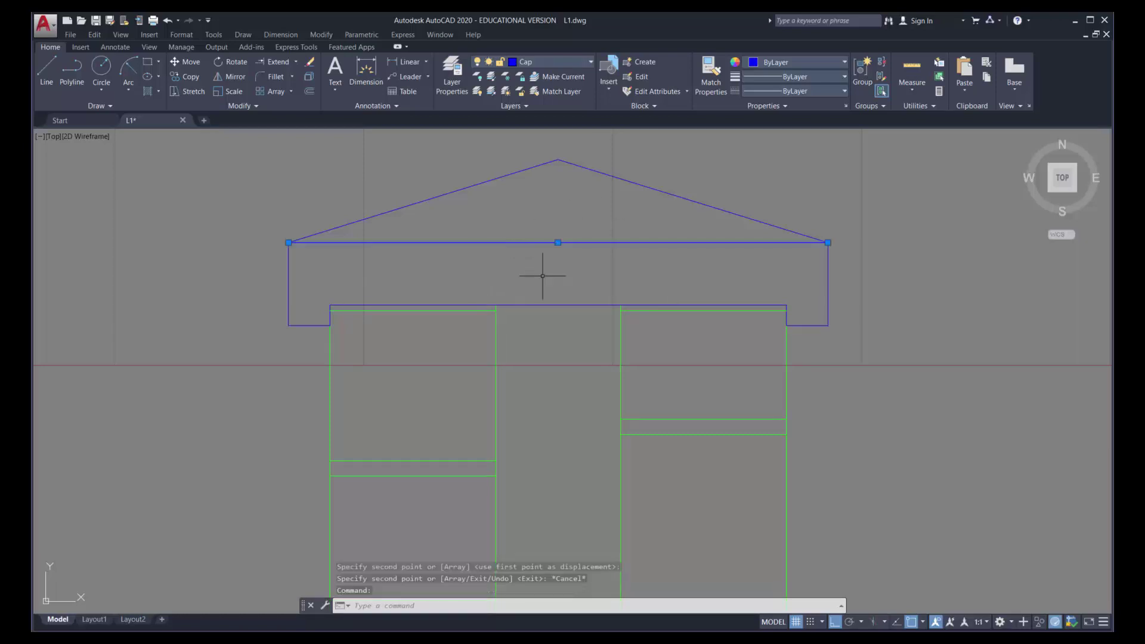
{"action": "key", "text": "Delete"}
Draw a center-diameter circle at the midpoint of the cap's short left bottom line, with a diameter half that line's length
{"action": "scroll", "coordinate": [303, 328], "scroll_direction": "up", "scroll_amount": 6}
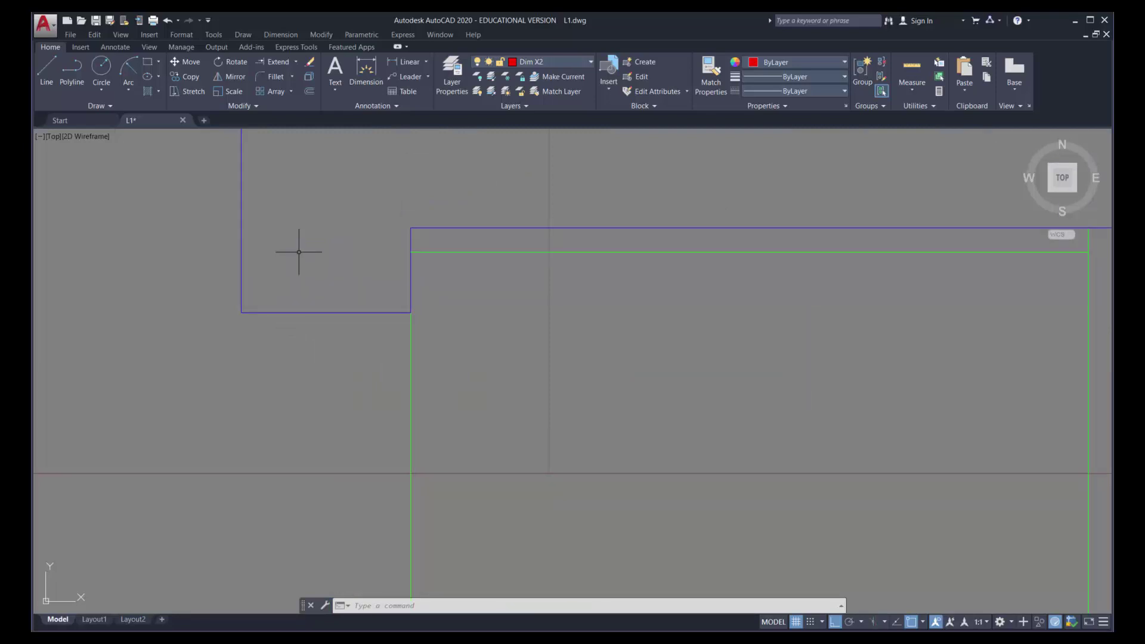
{"action": "left_click", "coordinate": [103, 68]}
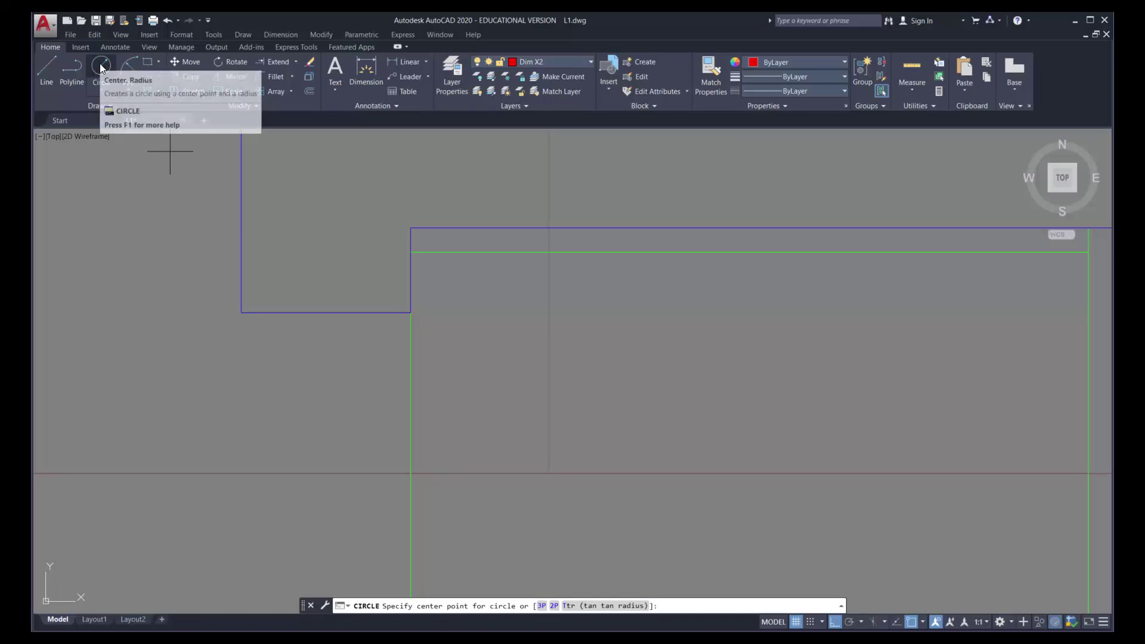
{"action": "left_click", "coordinate": [98, 87]}
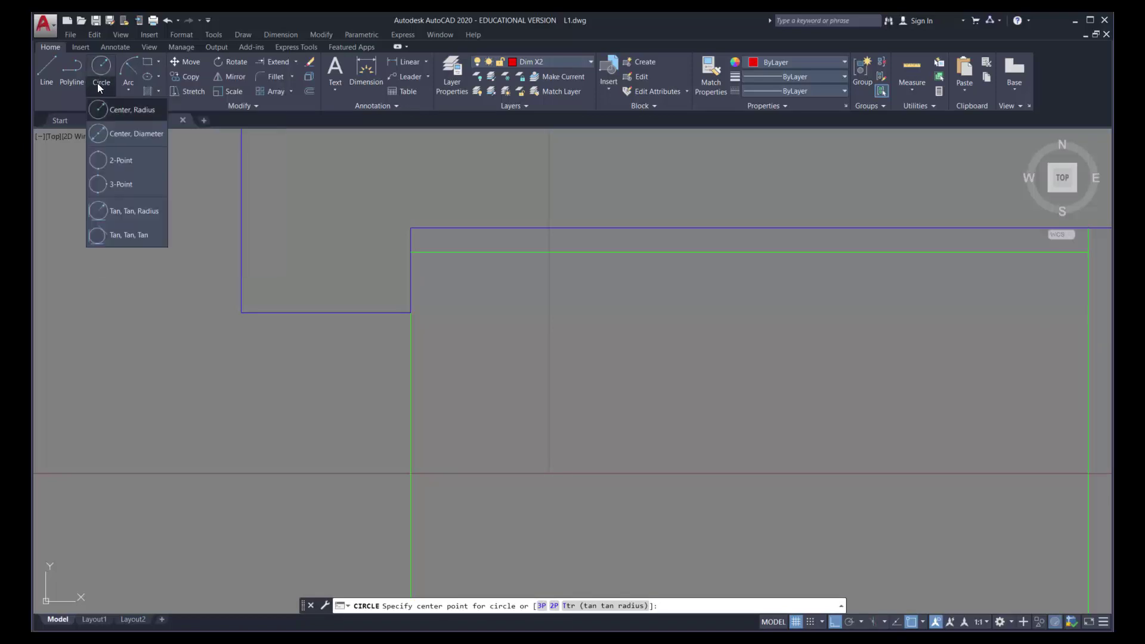
{"action": "left_click", "coordinate": [100, 135]}
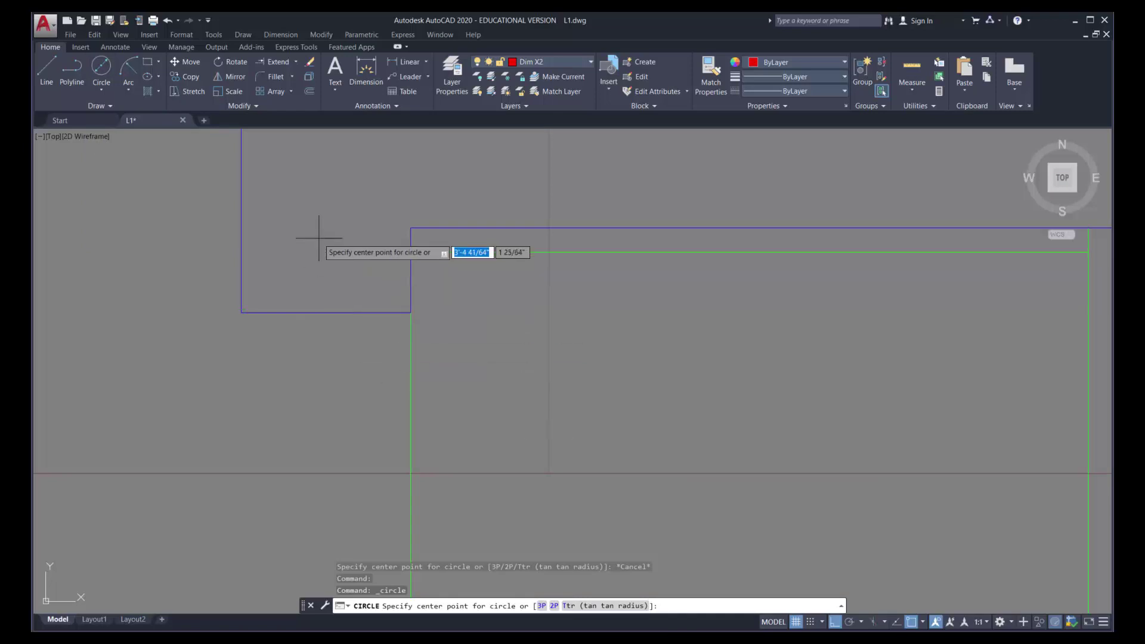
{"action": "key", "text": "F8"}
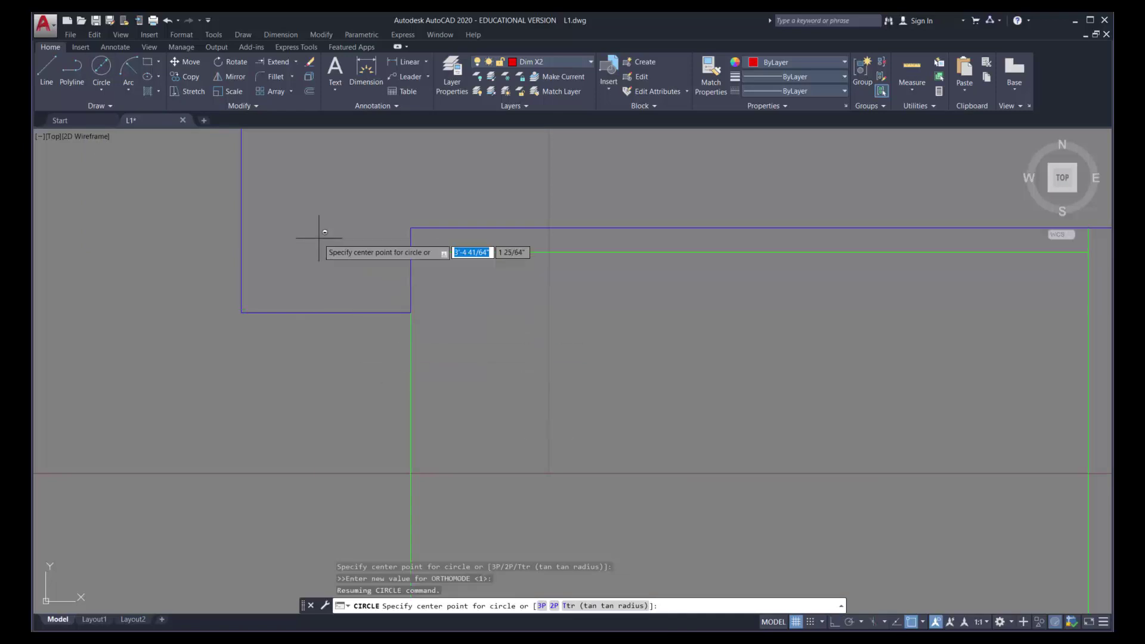
{"action": "right_click", "coordinate": [320, 238], "text": "shift"}
{"action": "left_click", "coordinate": [357, 329]}
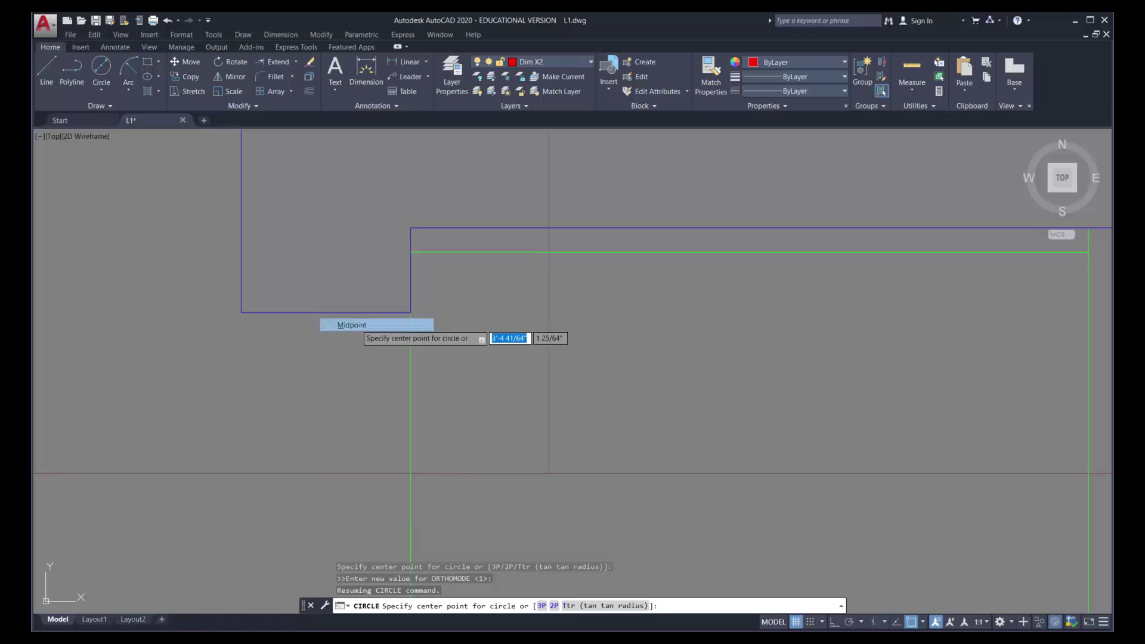
{"action": "type", "text": "d of"}
{"action": "key", "text": "Return"}
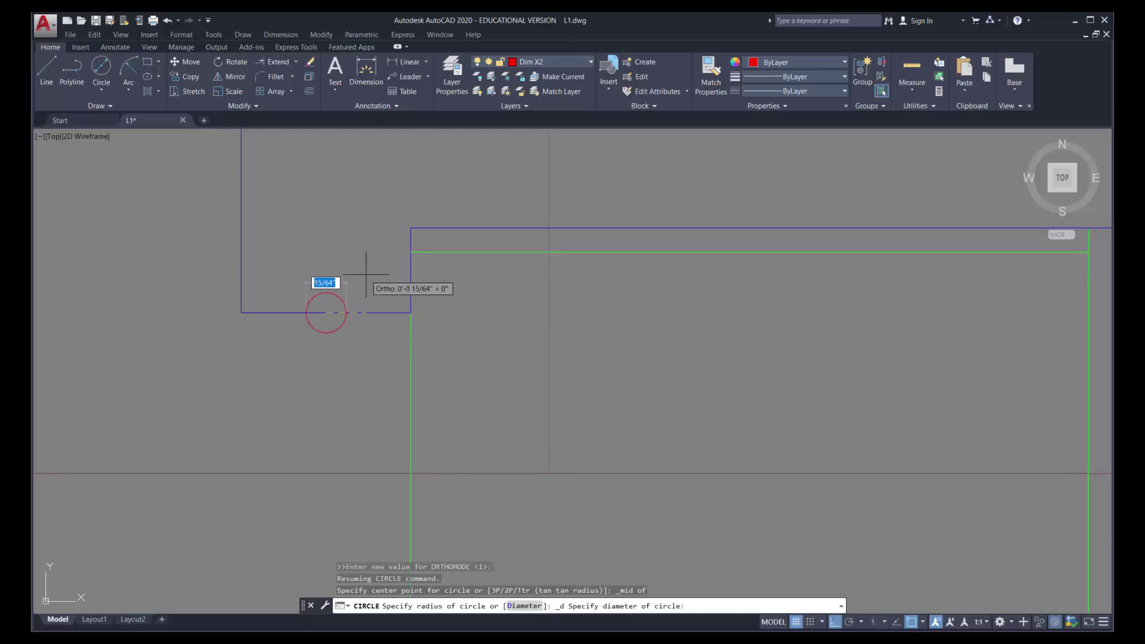
{"action": "key", "text": "BackSpace"}
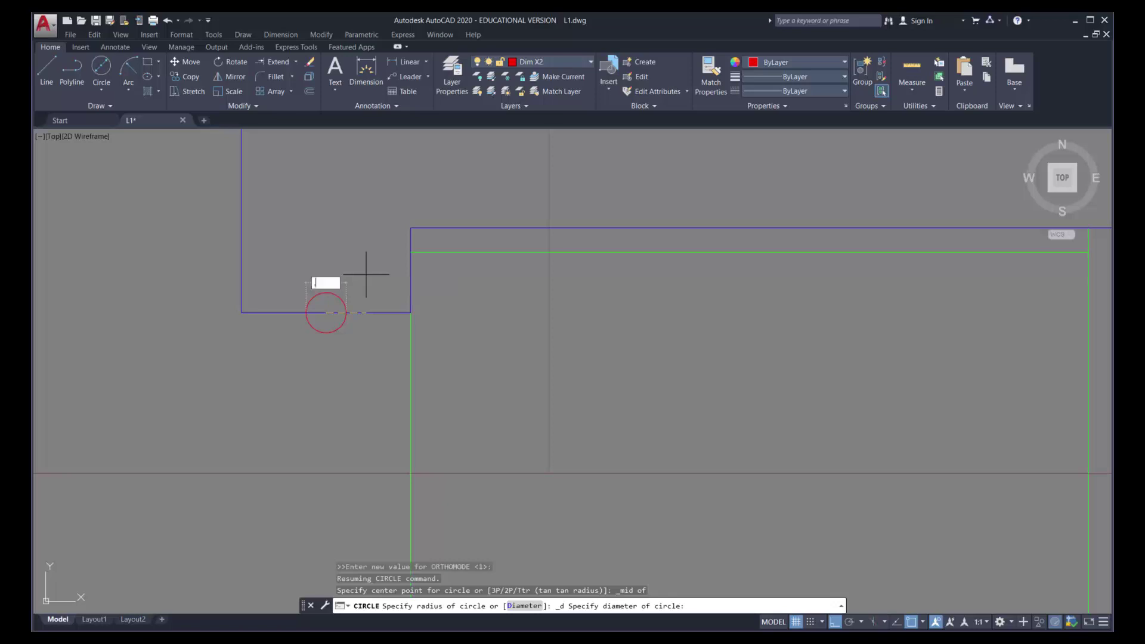
{"action": "key", "text": "Return"}
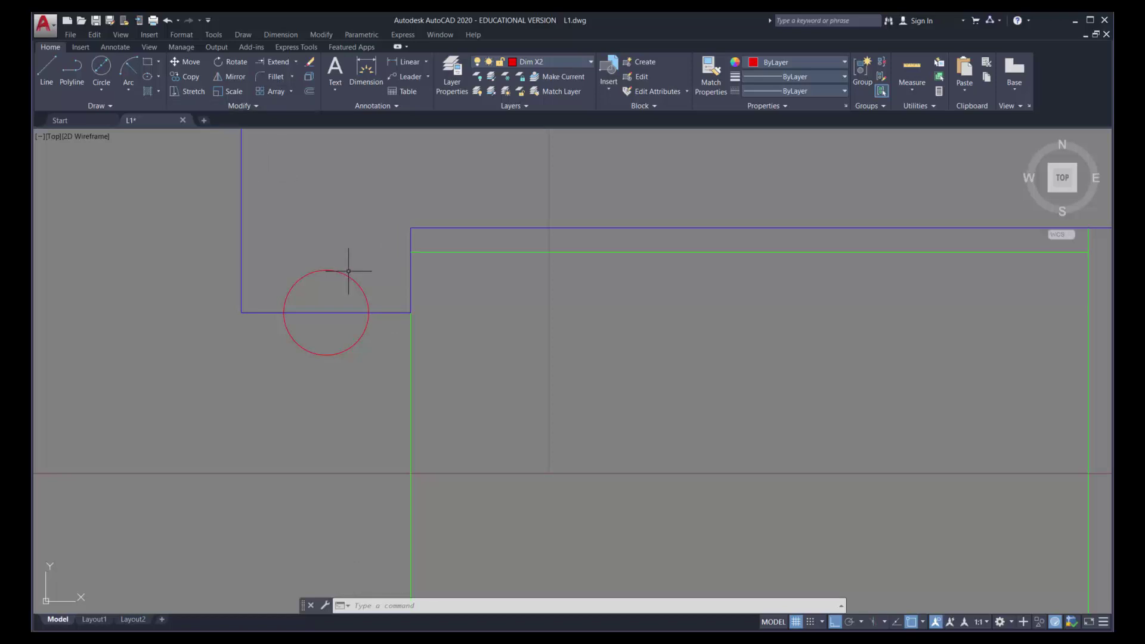
Trim the circle's lower half and the line segment inside it to leave a semicircular drip groove in the cap
{"action": "left_click", "coordinate": [295, 62]}
{"action": "left_click", "coordinate": [287, 80]}
{"action": "left_click", "coordinate": [370, 375]}
{"action": "left_click", "coordinate": [268, 235]}
{"action": "key", "text": "Return"}
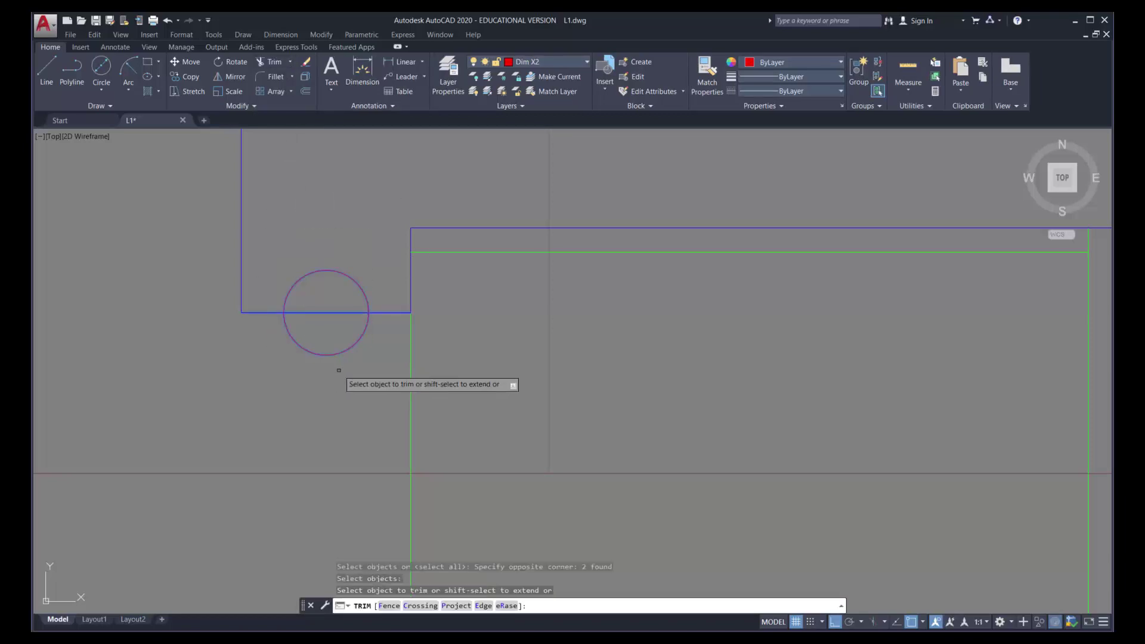
{"action": "left_click", "coordinate": [352, 366]}
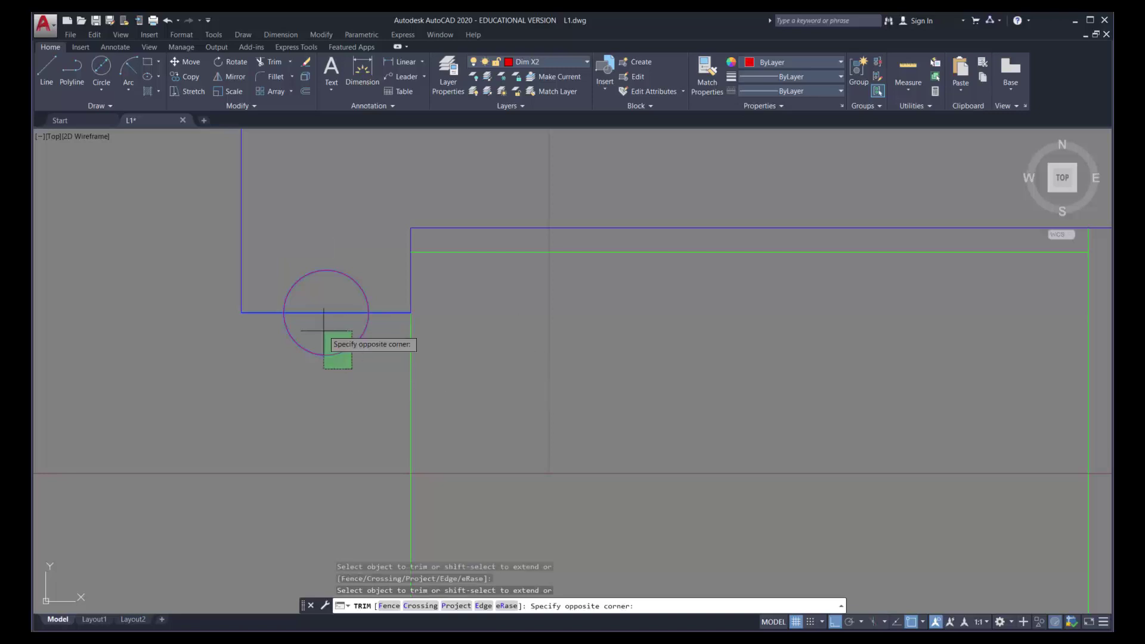
{"action": "left_click", "coordinate": [316, 313]}
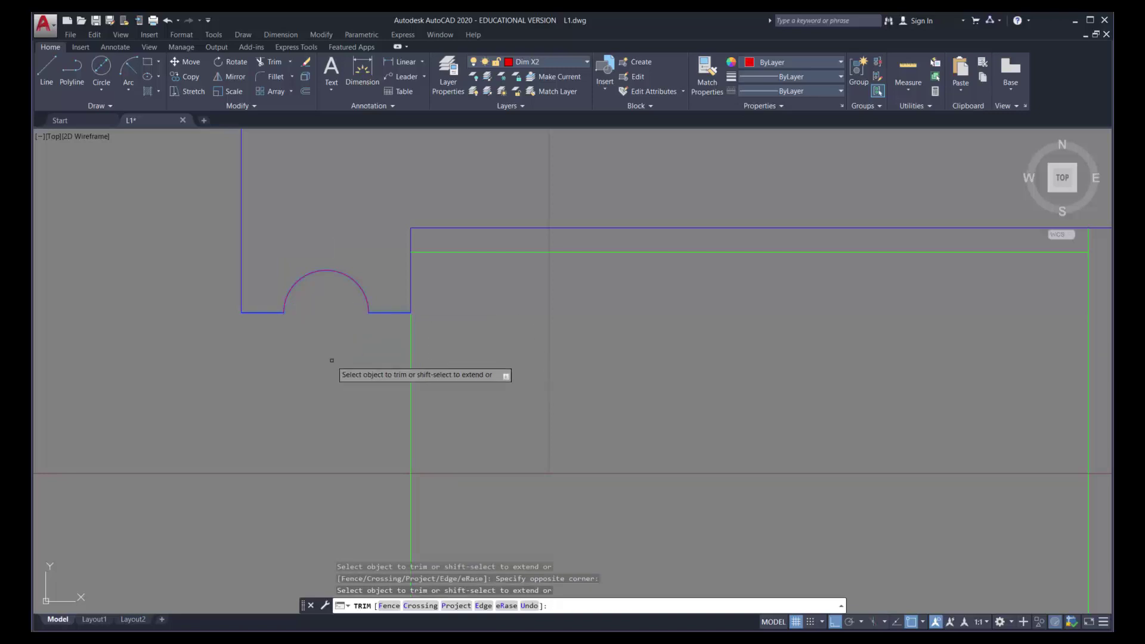
{"action": "key", "text": "Escape"}
Move the groove's arc to the Cap layer
{"action": "left_click", "coordinate": [353, 278]}
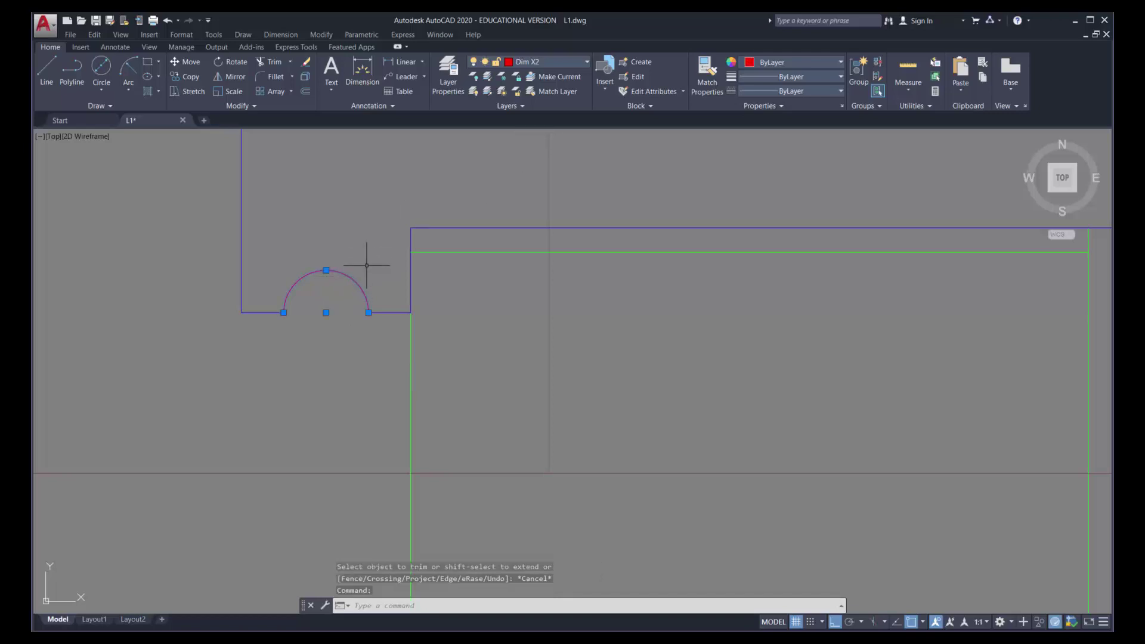
{"action": "left_click", "coordinate": [566, 61]}
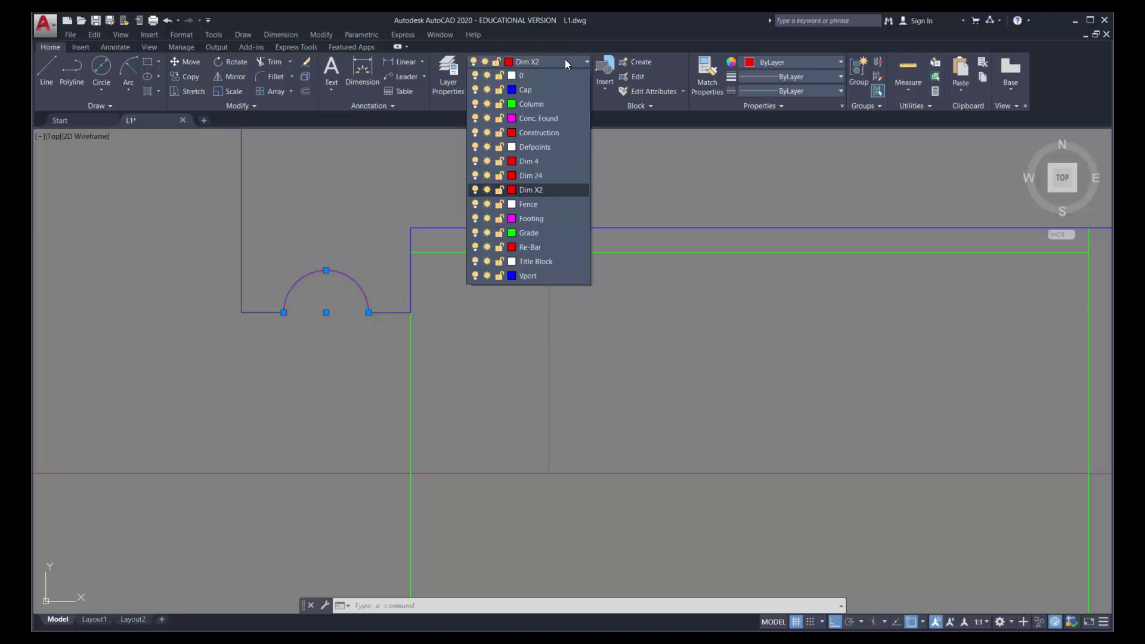
{"action": "left_click", "coordinate": [529, 90]}
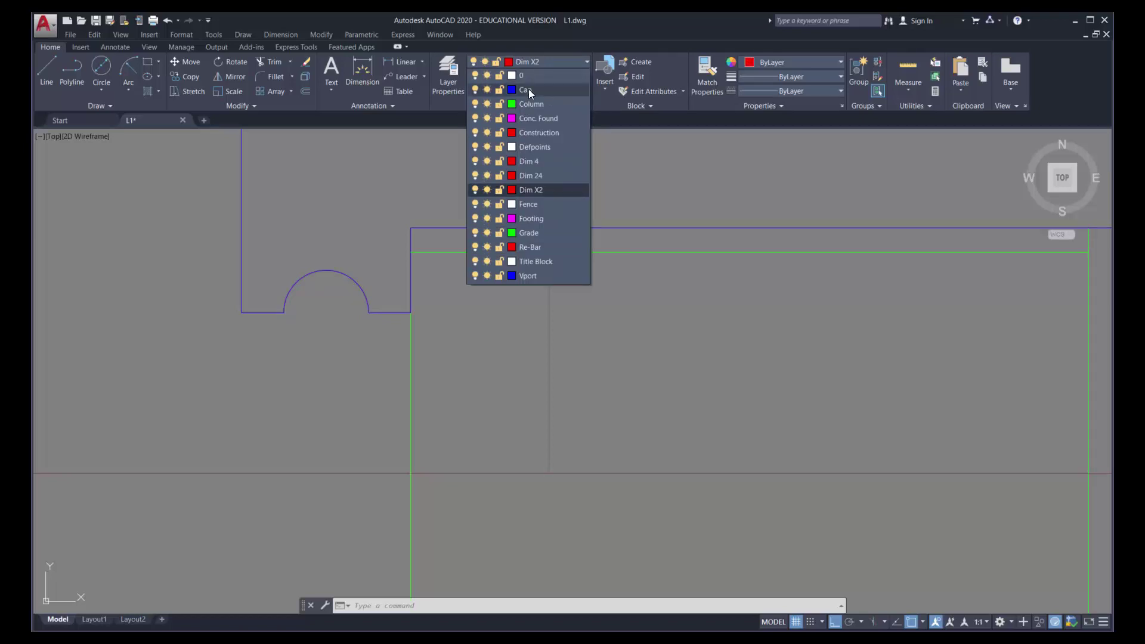
{"action": "left_click", "coordinate": [355, 285]}
{"action": "key", "text": "Escape"}
Delete the short bottom line at the cap's right overhang
{"action": "scroll", "coordinate": [581, 361], "scroll_direction": "down", "scroll_amount": 4}
{"action": "scroll", "coordinate": [833, 340], "scroll_direction": "down", "scroll_amount": 2}
{"action": "mouse_move", "coordinate": [833, 340]}
{"action": "middle_mouse_down"}
{"action": "mouse_move", "coordinate": [739, 353]}
{"action": "mouse_move", "coordinate": [399, 328]}
{"action": "mouse_move", "coordinate": [420, 338]}
{"action": "middle_mouse_up"}
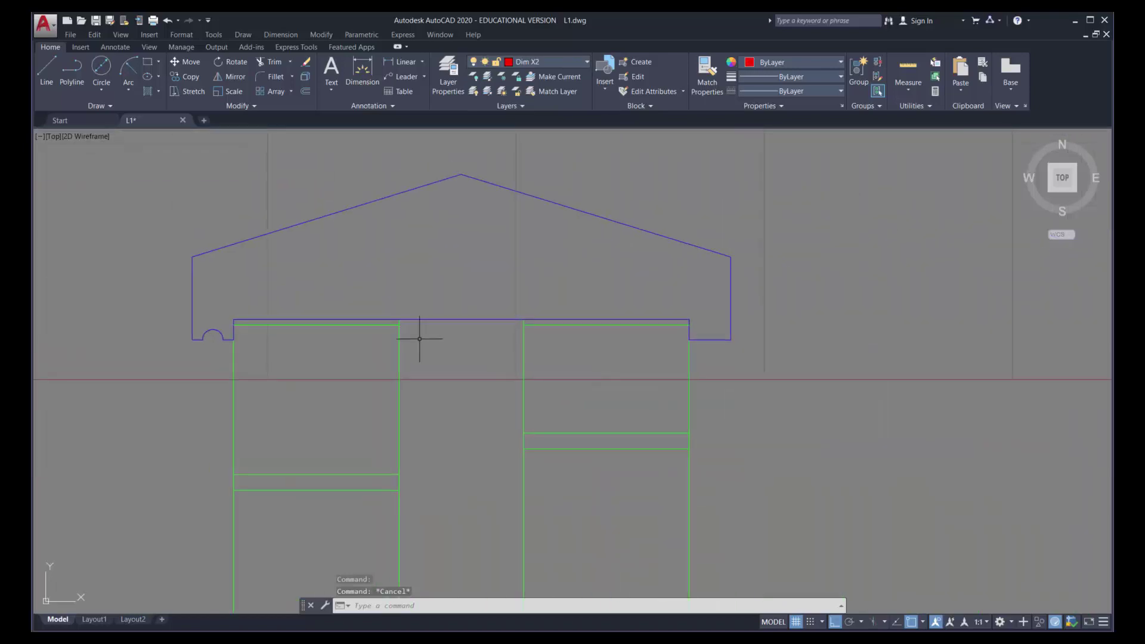
{"action": "left_click", "coordinate": [709, 340]}
{"action": "key", "text": "Delete"}
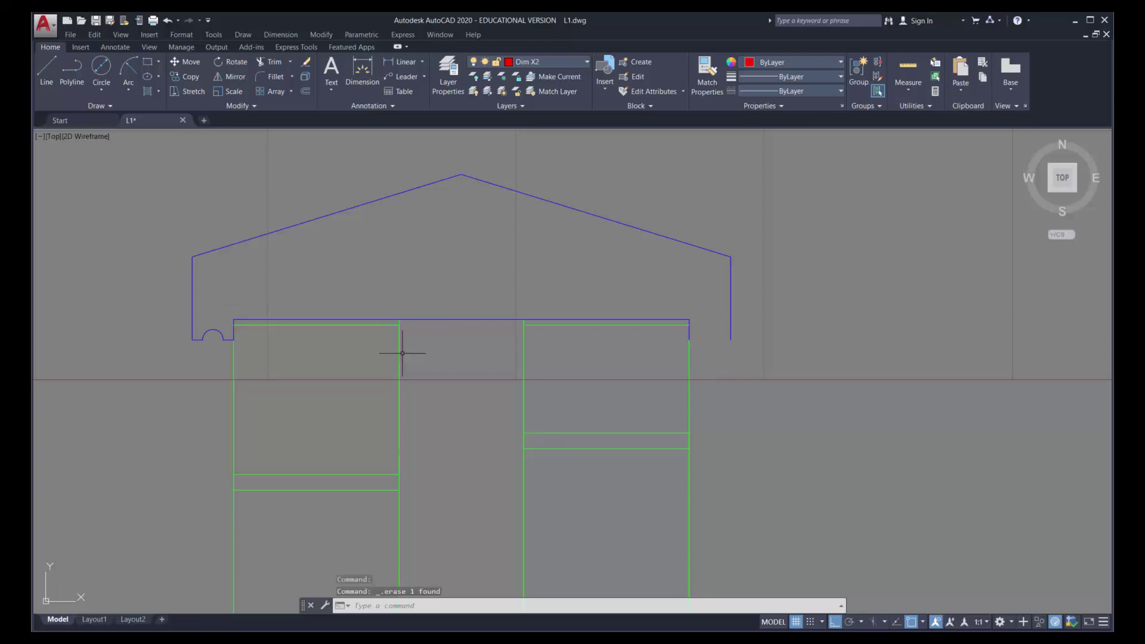
Copy the drip groove arc and its two short bottom segments from the cap's left overhang to the right overhang
{"action": "left_click", "coordinate": [195, 79]}
{"action": "left_click", "coordinate": [169, 318]}
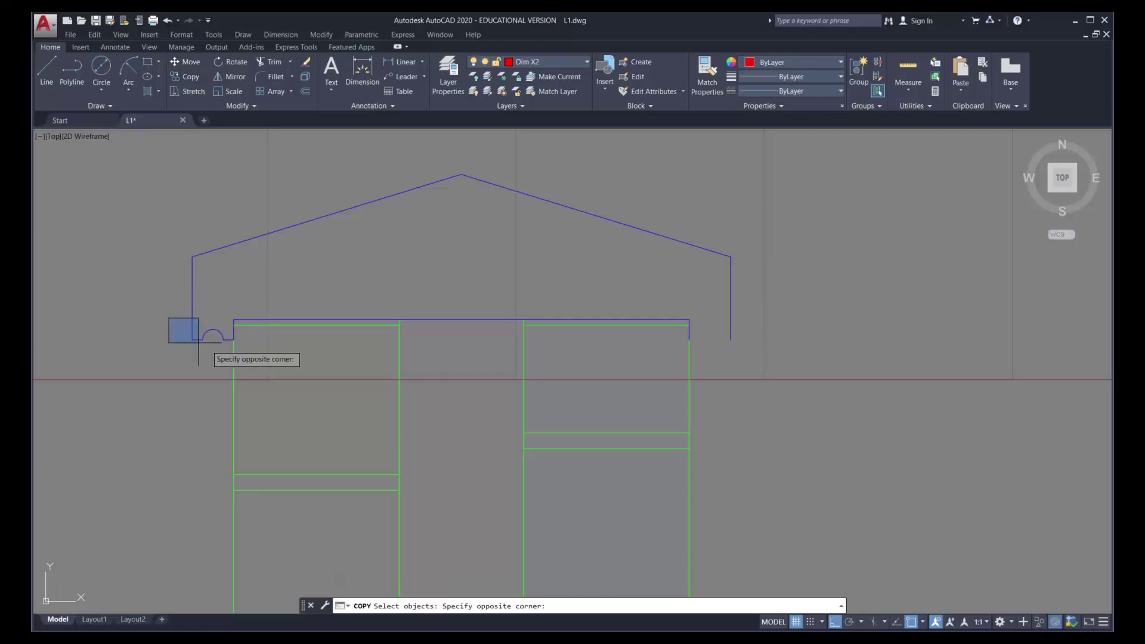
{"action": "left_click", "coordinate": [233, 342]}
{"action": "left_click", "coordinate": [233, 339]}
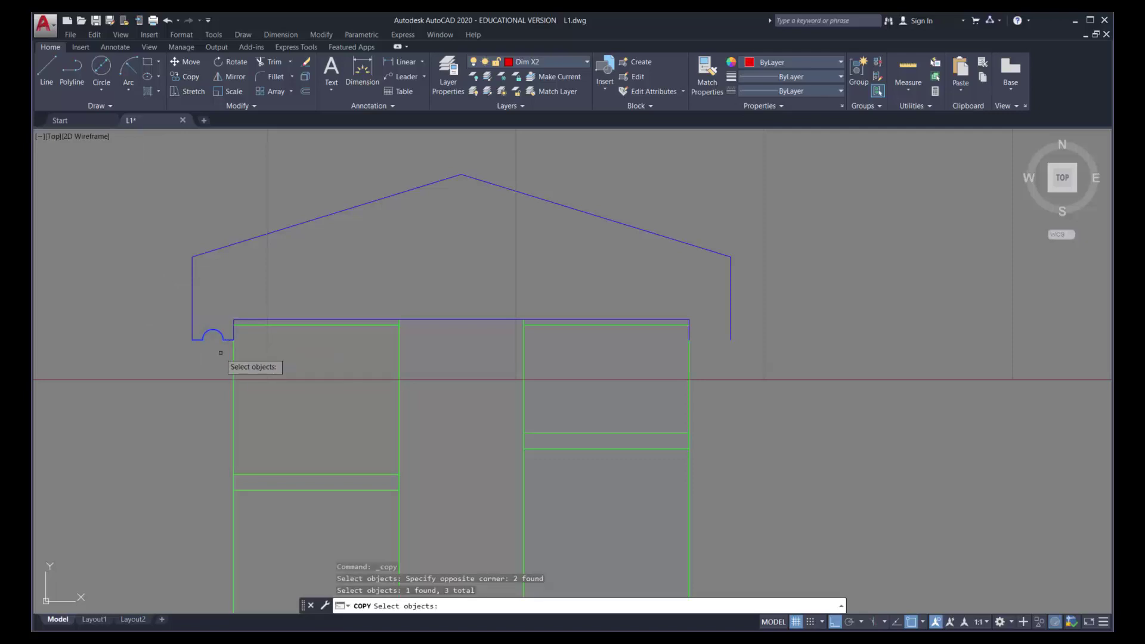
{"action": "key", "text": "Return"}
{"action": "left_click", "coordinate": [192, 340]}
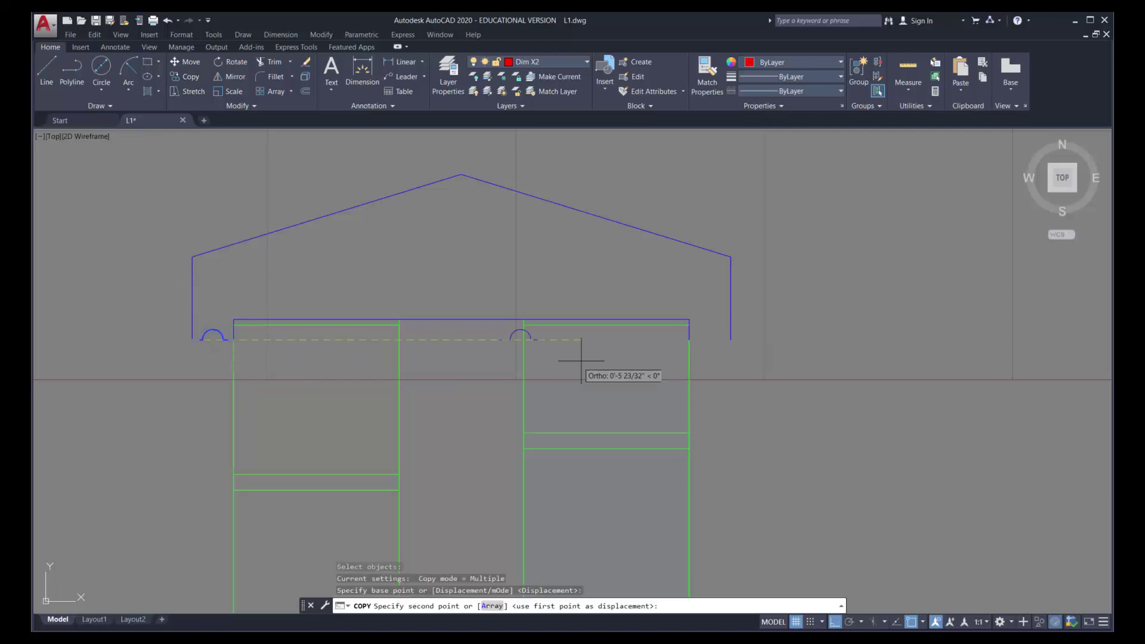
{"action": "left_click", "coordinate": [689, 340]}
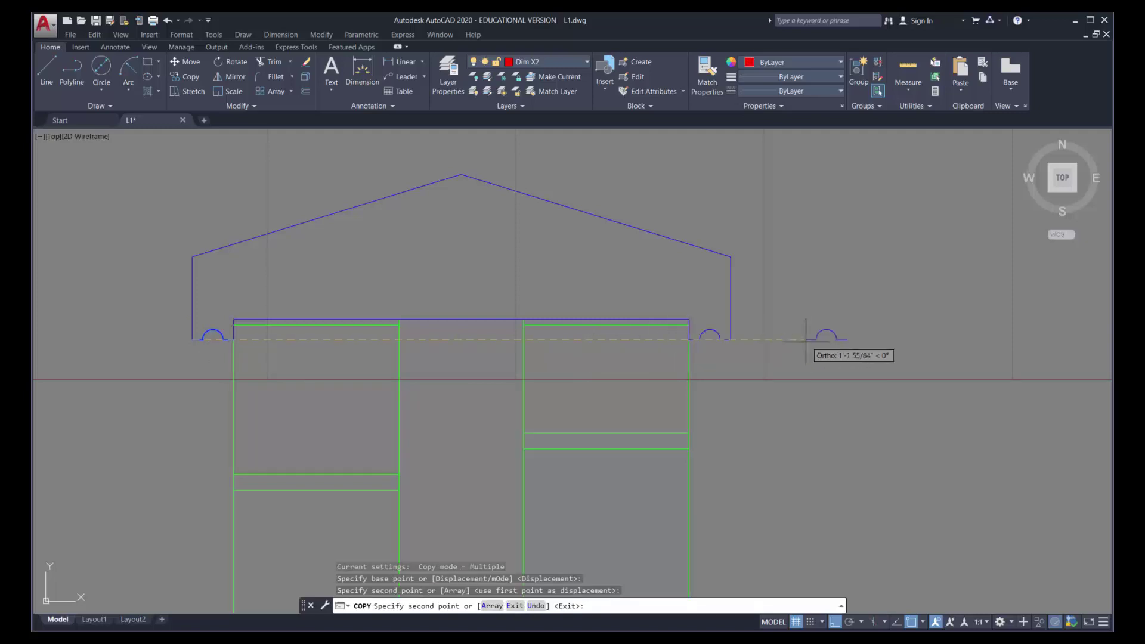
{"action": "key", "text": "Return"}
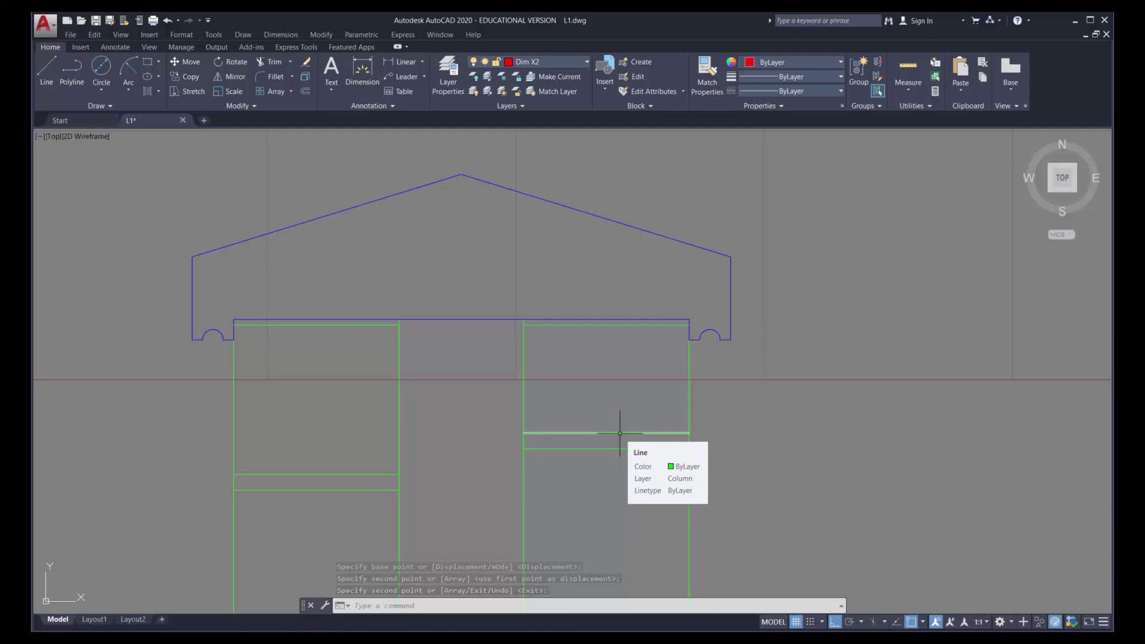
Save the drawing as L1.dwg in the Lesson 8 folder
{"action": "scroll", "coordinate": [479, 332], "scroll_direction": "down", "scroll_amount": 5}
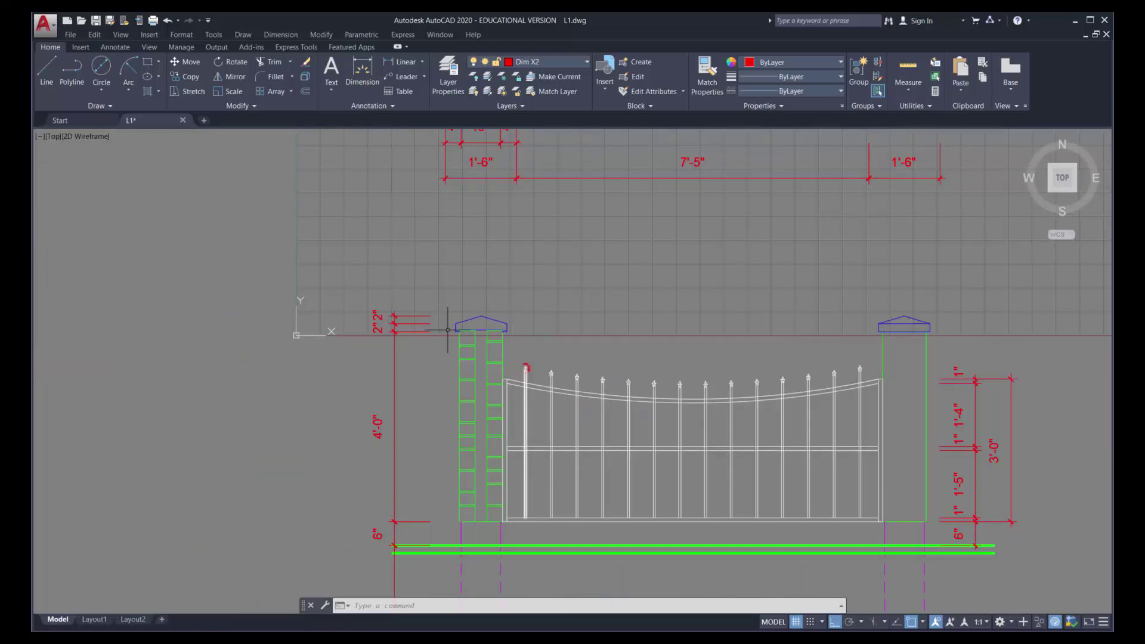
{"action": "scroll", "coordinate": [586, 325], "scroll_direction": "down", "scroll_amount": 4}
{"action": "middle_click_drag", "start_coordinate": [598, 309], "coordinate": [506, 349]}
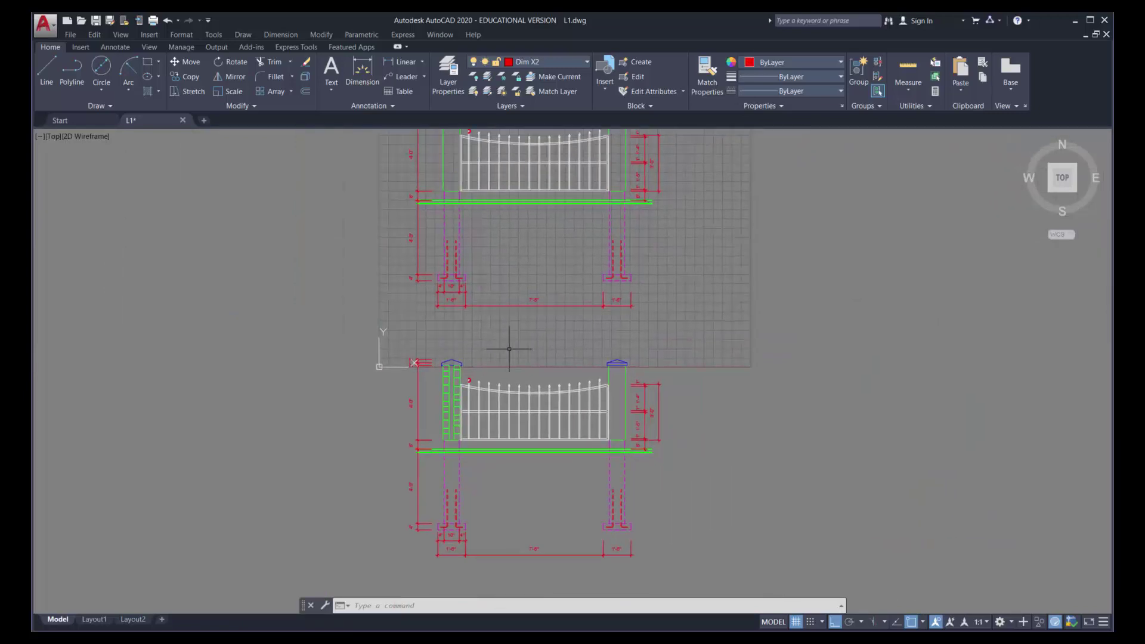
{"action": "scroll", "coordinate": [509, 349], "scroll_direction": "down", "scroll_amount": 2}
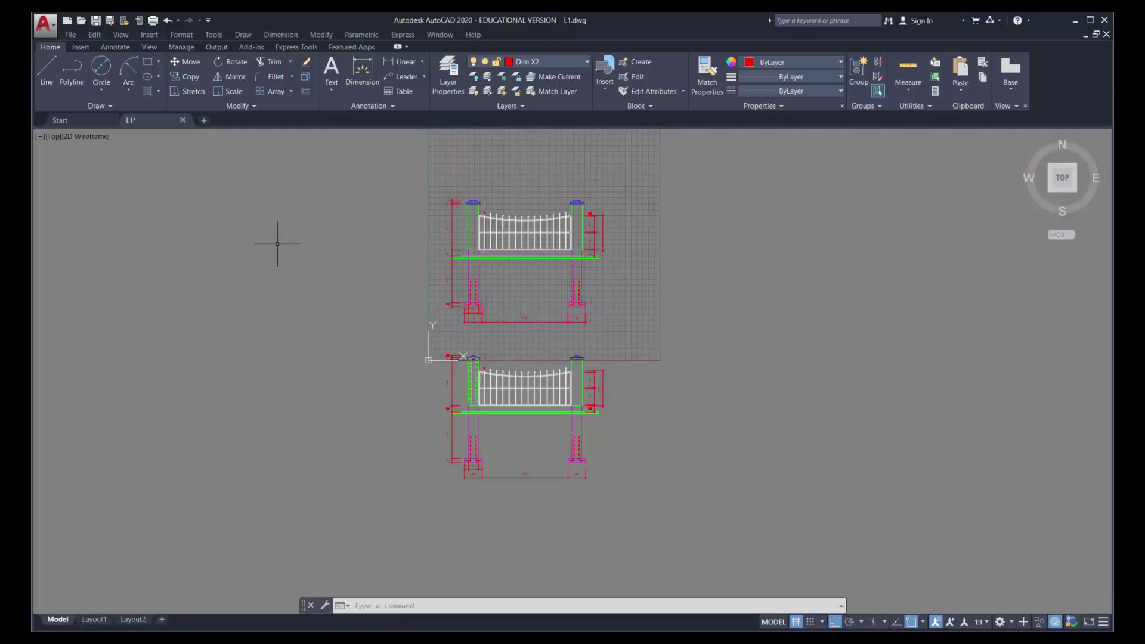
{"action": "left_click", "coordinate": [71, 35]}
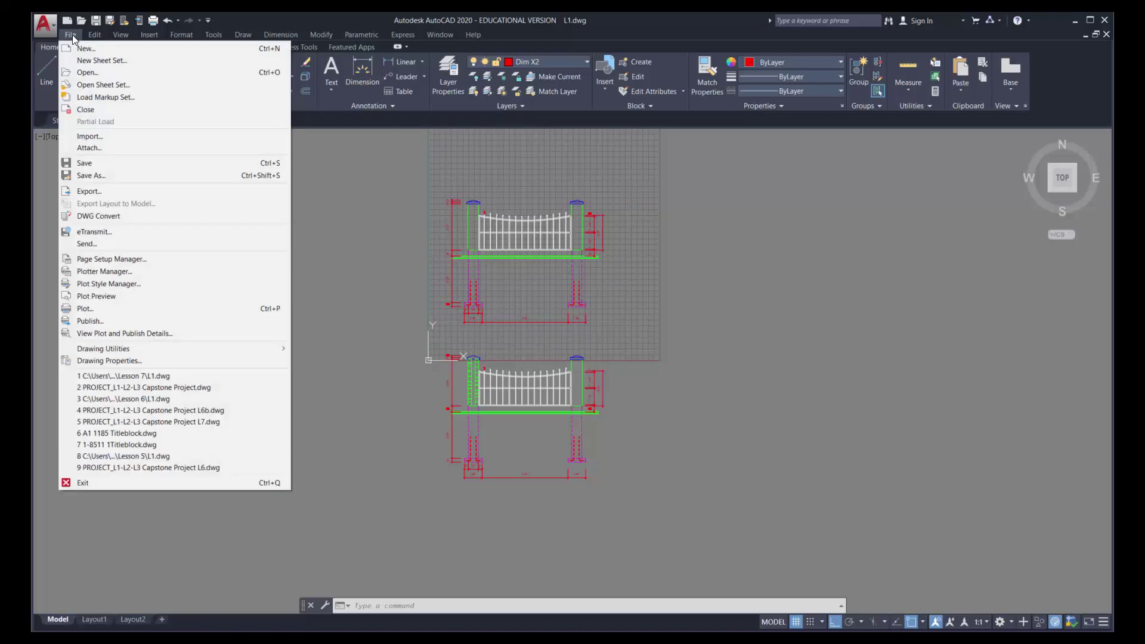
{"action": "left_click", "coordinate": [107, 174]}
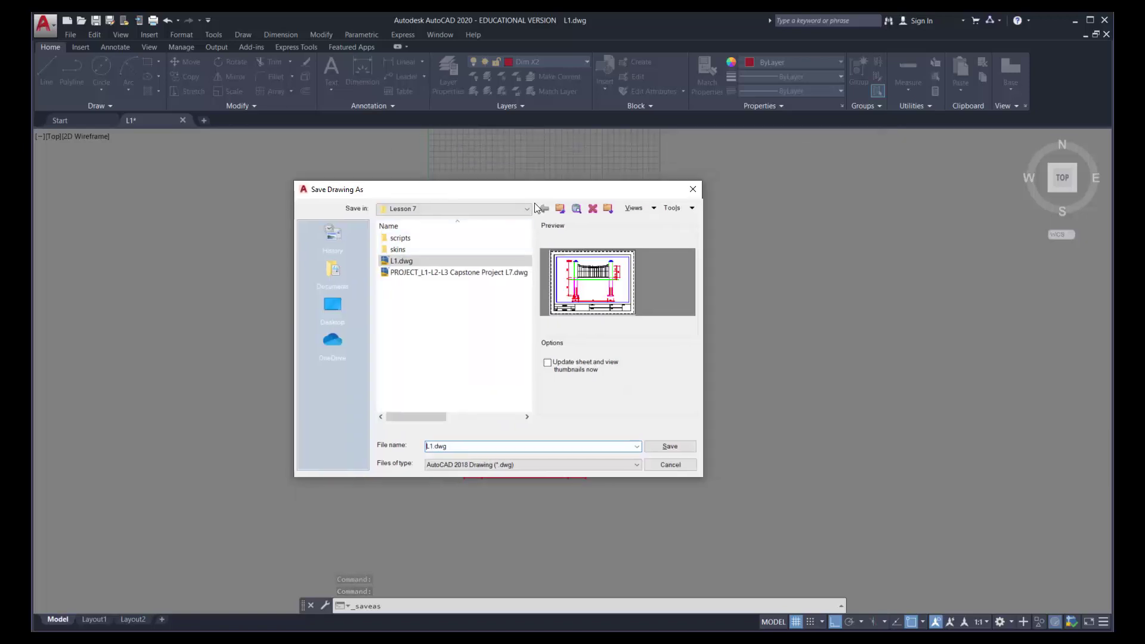
{"action": "left_click", "coordinate": [561, 208]}
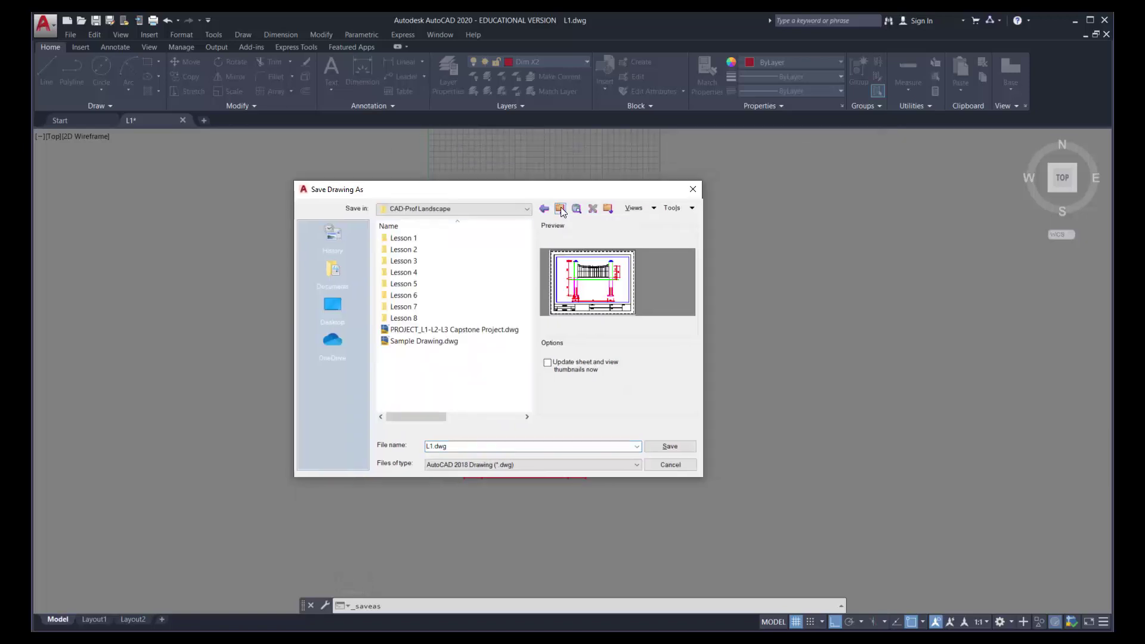
{"action": "left_click", "coordinate": [406, 321]}
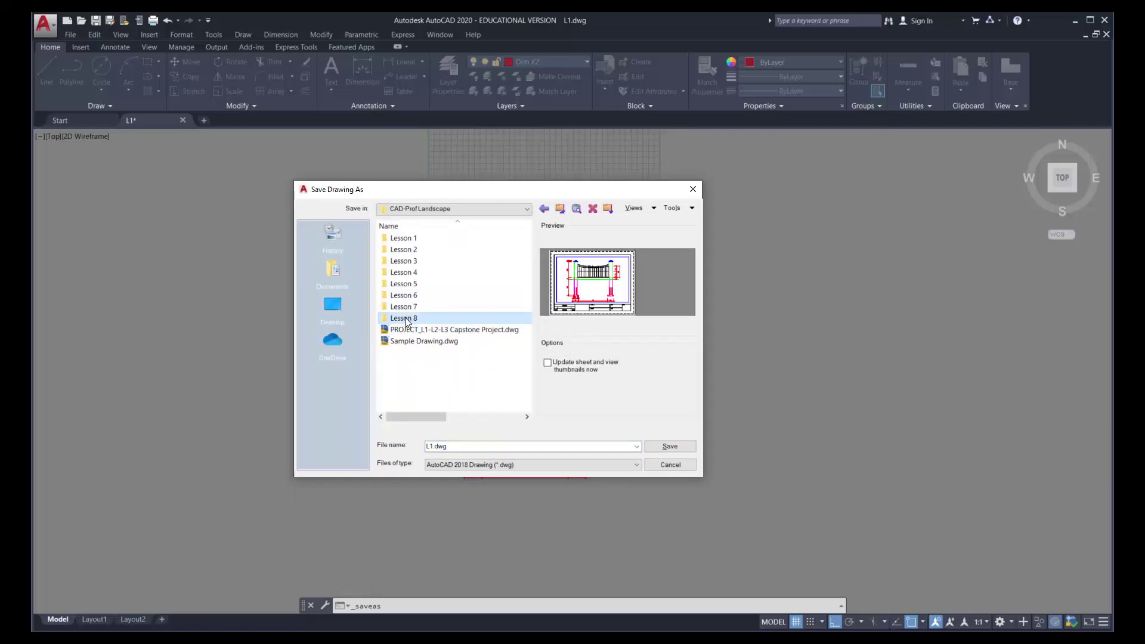
{"action": "double_click", "coordinate": [406, 320]}
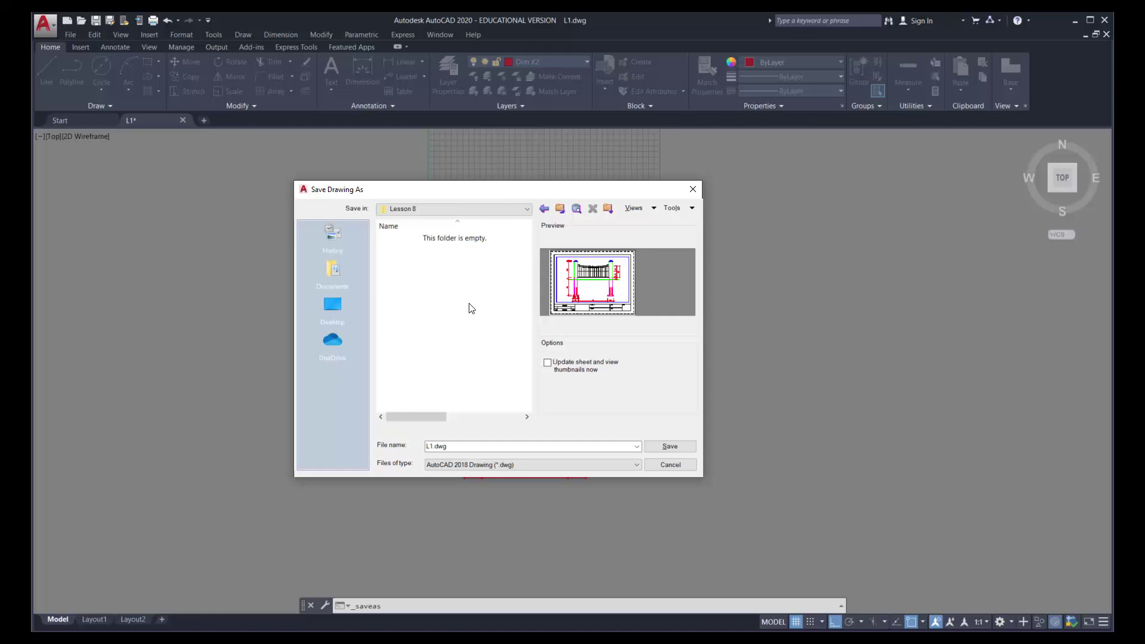
{"action": "left_click", "coordinate": [670, 446]}
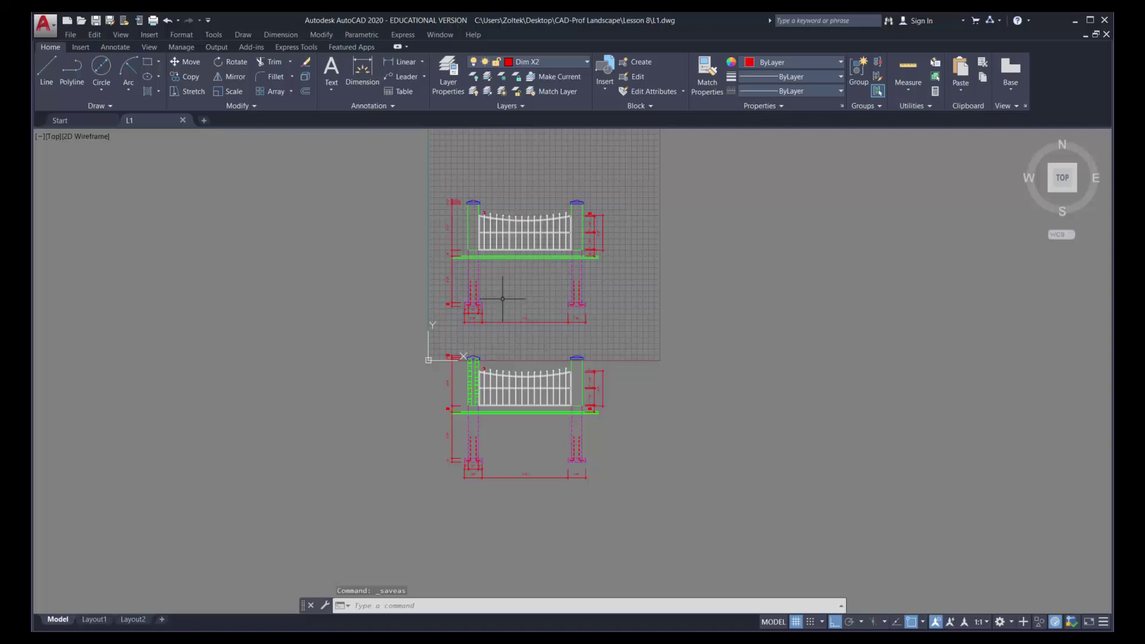
Open Layout1, leave the viewport for paper space and centre the sheet in view
{"action": "left_click", "coordinate": [96, 619]}
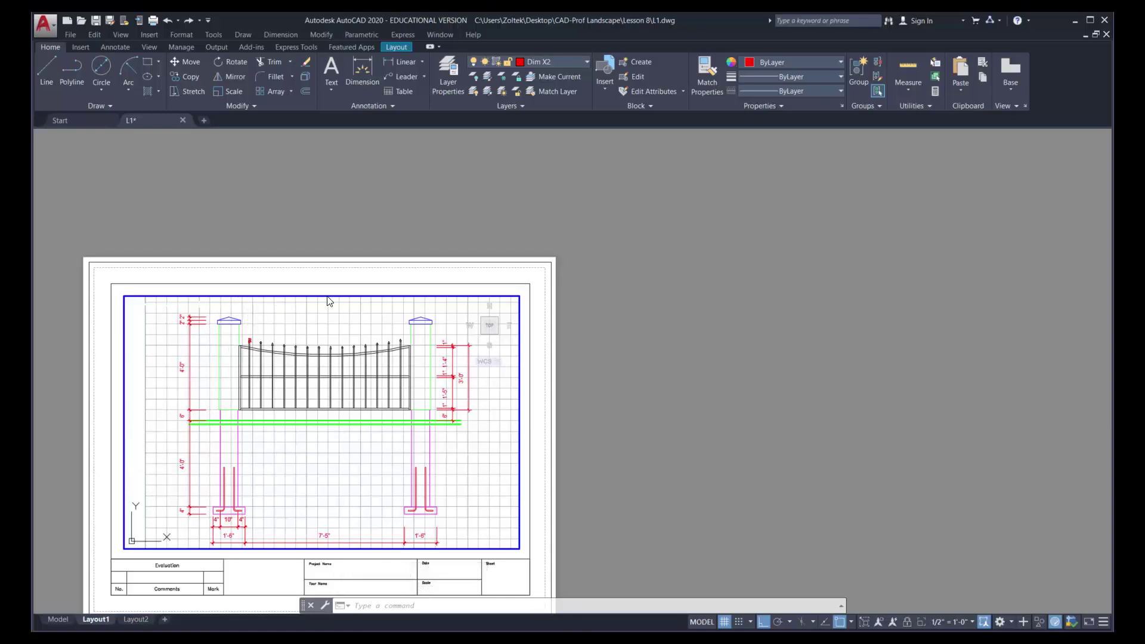
{"action": "double_click", "coordinate": [541, 358]}
{"action": "scroll", "coordinate": [501, 326], "scroll_direction": "down", "scroll_amount": 2}
{"action": "middle_click_drag", "start_coordinate": [501, 327], "coordinate": [657, 301]}
{"action": "scroll", "coordinate": [548, 314], "scroll_direction": "up", "scroll_amount": 2}
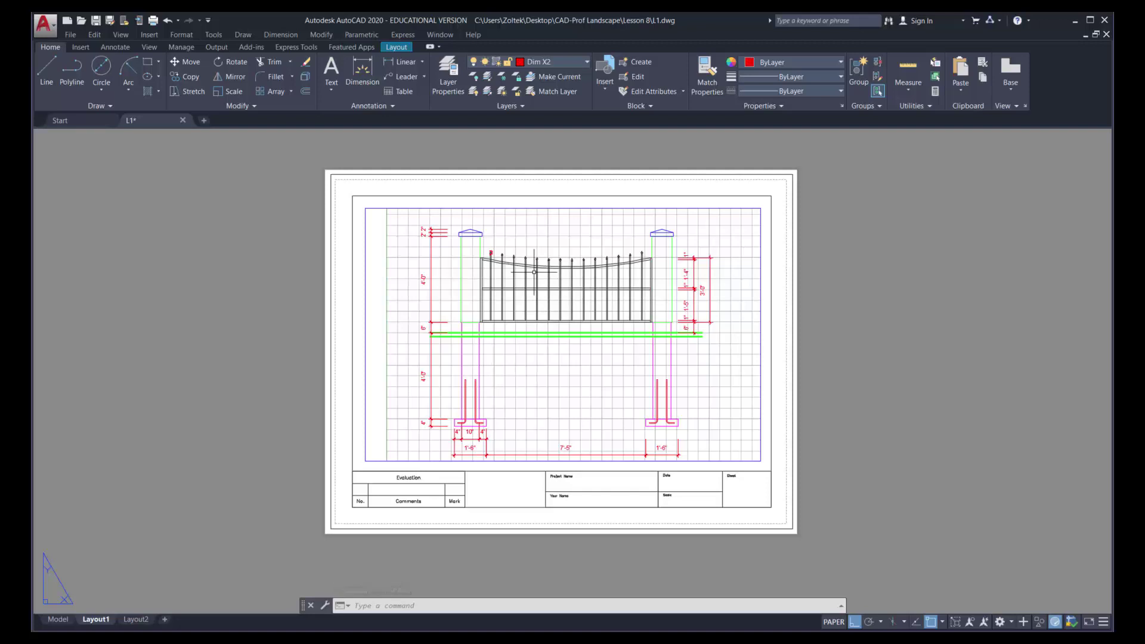
Try zooming the viewport's model view to its extents and panning it, undo those view changes, and return to paper space
{"action": "double_click", "coordinate": [570, 351]}
{"action": "middle_click", "coordinate": [571, 351]}
{"action": "middle_click", "coordinate": [571, 351]}
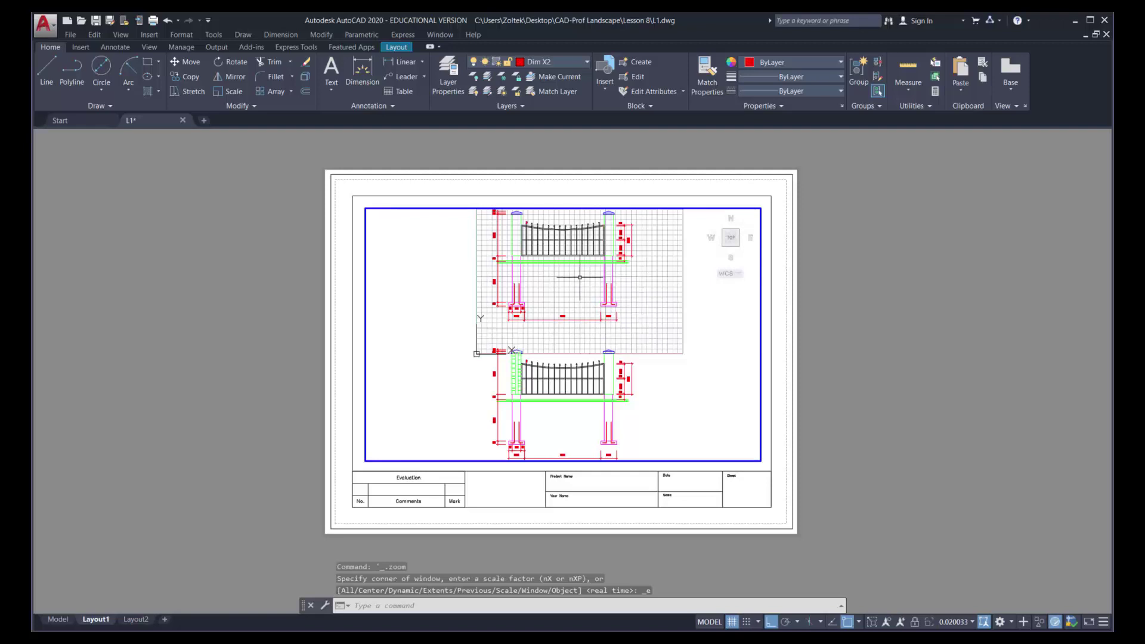
{"action": "mouse_move", "coordinate": [554, 292]}
{"action": "middle_mouse_down"}
{"action": "mouse_move", "coordinate": [604, 322]}
{"action": "mouse_move", "coordinate": [540, 316]}
{"action": "middle_mouse_up"}
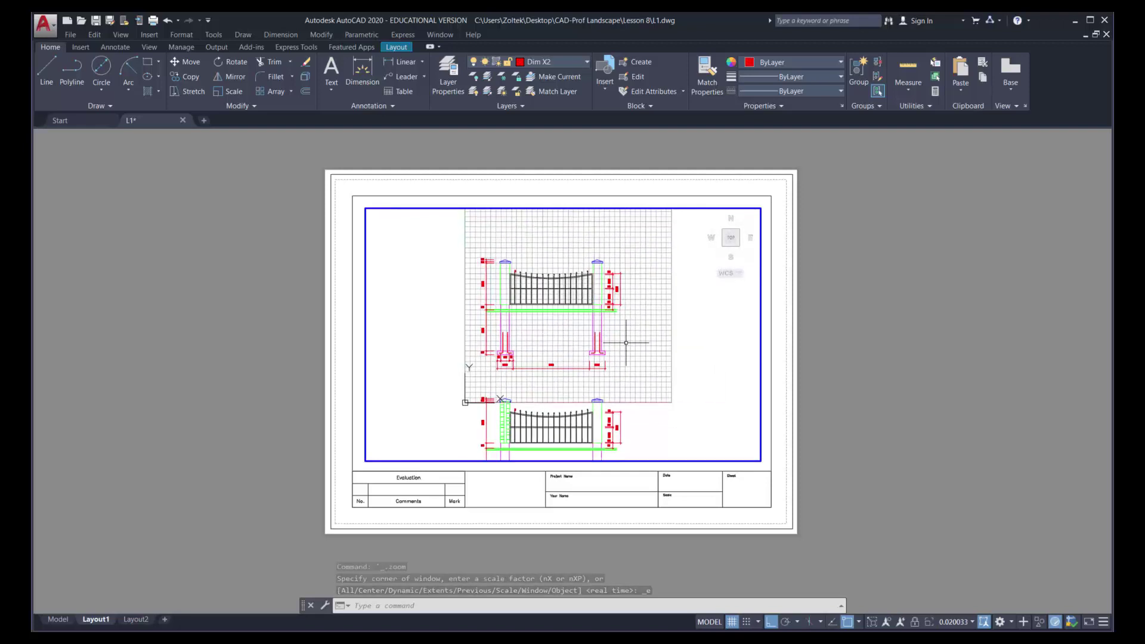
{"action": "scroll", "coordinate": [736, 380], "scroll_direction": "up", "scroll_amount": 2}
{"action": "key", "text": "ctrl+z"}
{"action": "key", "text": "ctrl+z"}
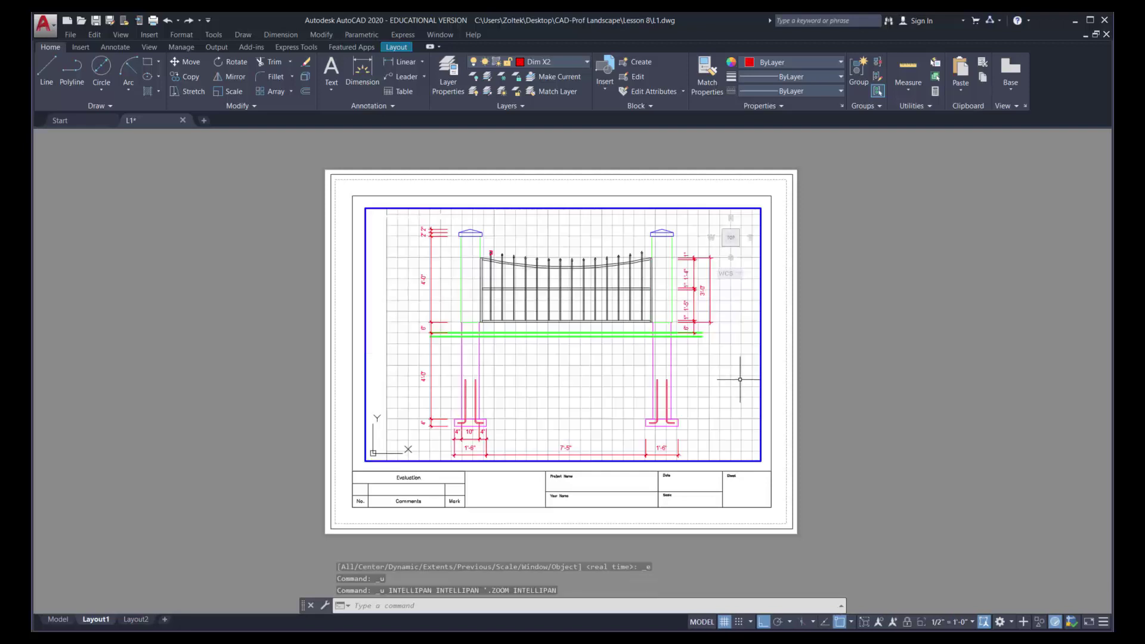
{"action": "double_click", "coordinate": [811, 342]}
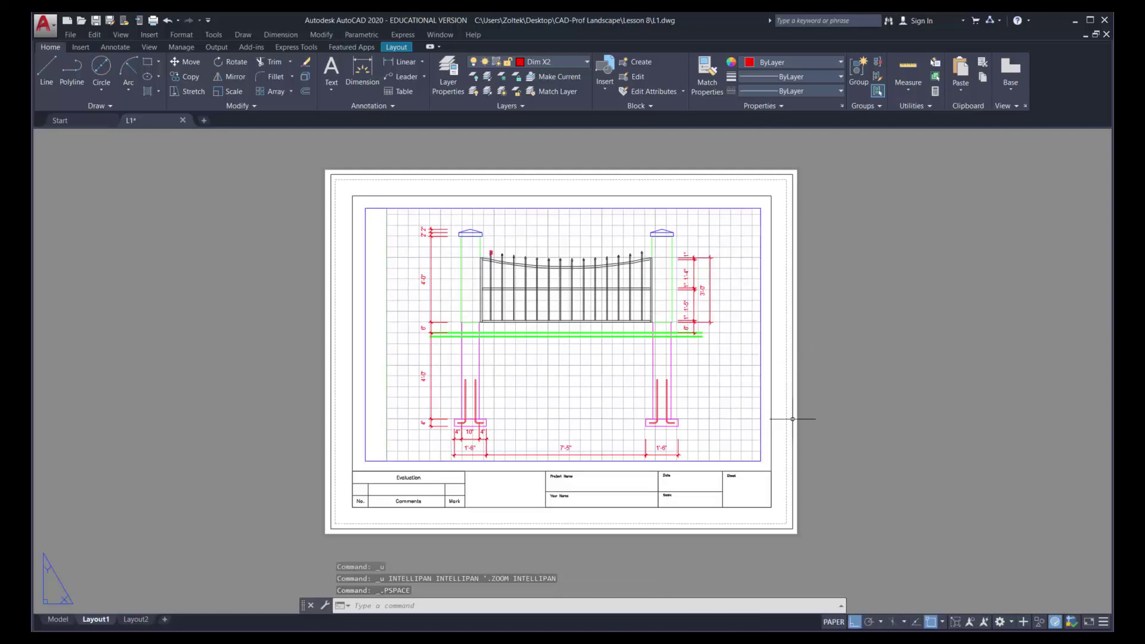
Examine the Layout1 sheet and the gate elevation up close from paper space
{"action": "middle_click_drag", "start_coordinate": [780, 403], "coordinate": [762, 450]}
{"action": "scroll", "coordinate": [759, 435], "scroll_direction": "up", "scroll_amount": 3}
{"action": "scroll", "coordinate": [759, 435], "scroll_direction": "down", "scroll_amount": 3}
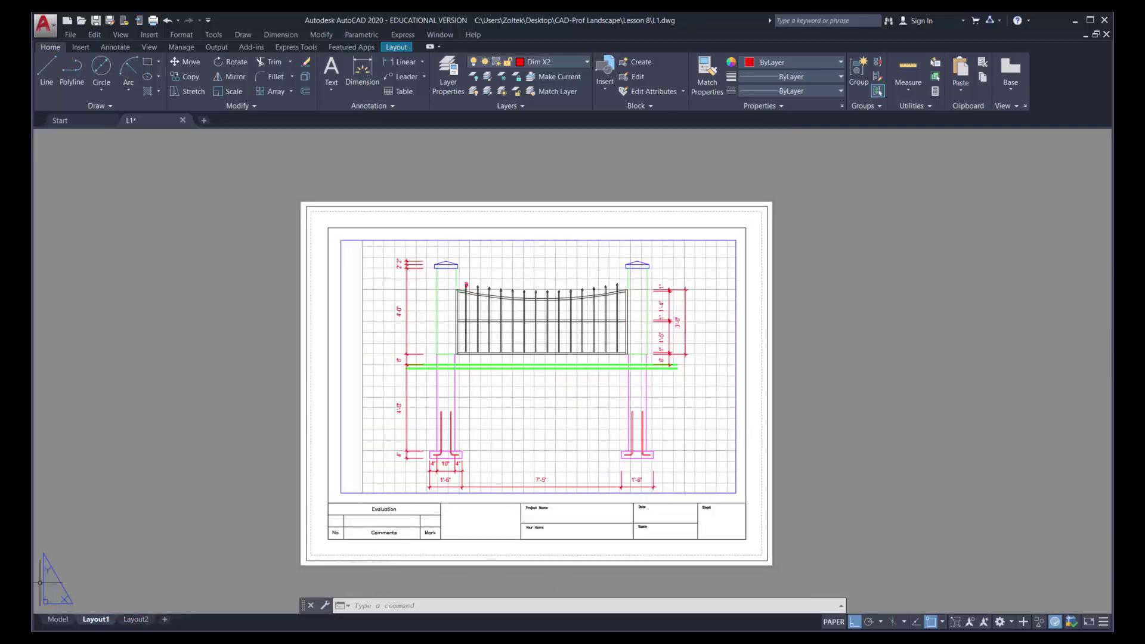
{"action": "double_click", "coordinate": [360, 463]}
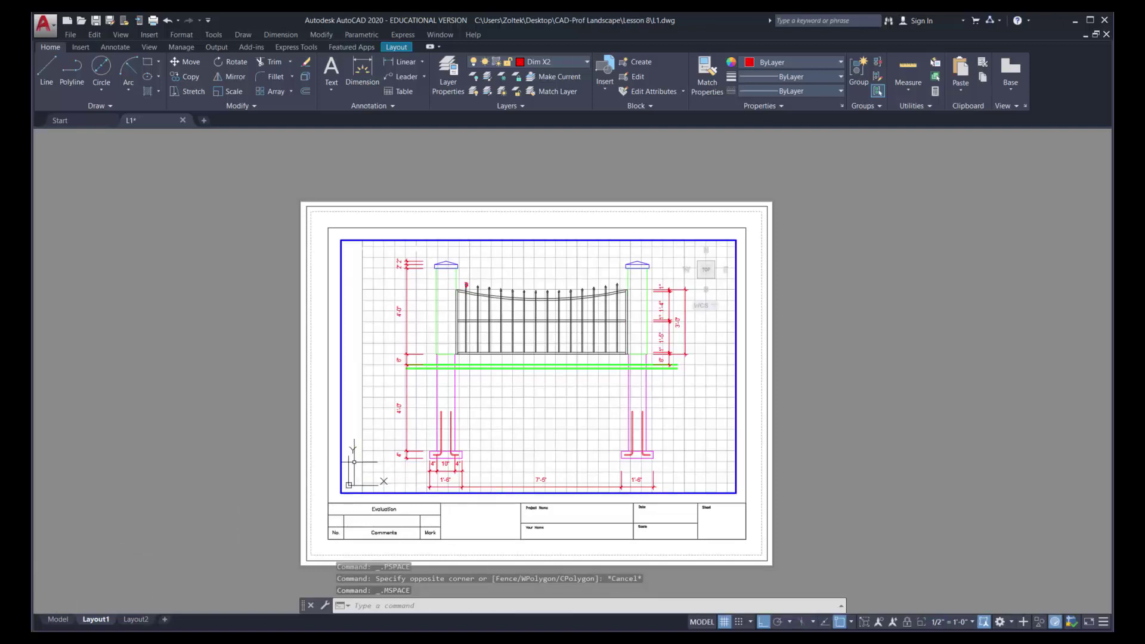
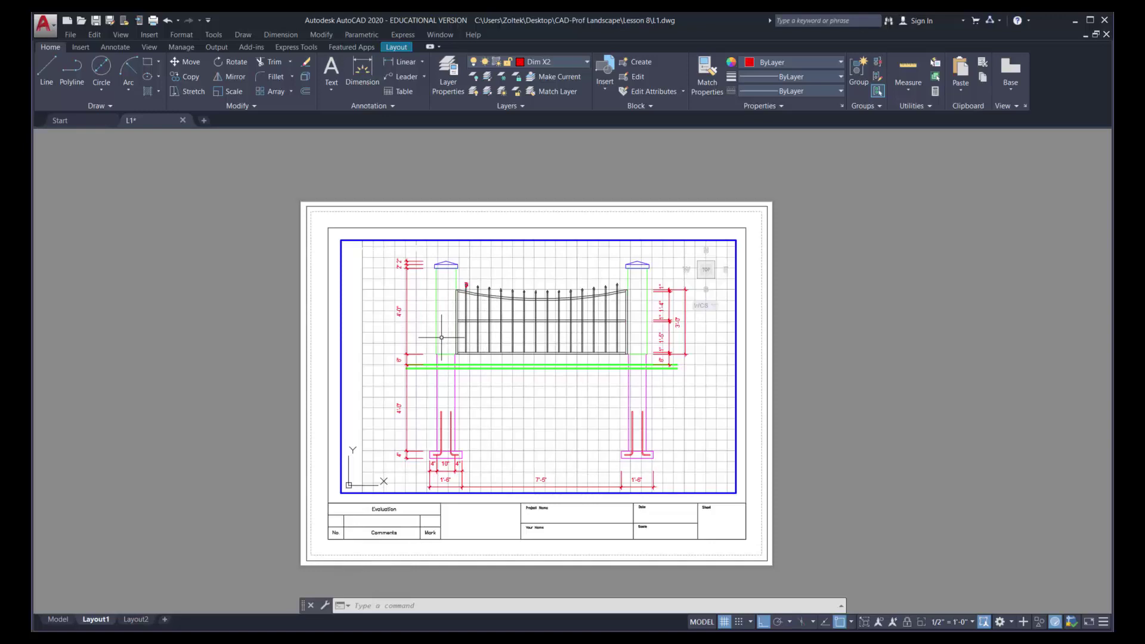
{"action": "double_click", "coordinate": [321, 345]}
{"action": "scroll", "coordinate": [484, 395], "scroll_direction": "up", "scroll_amount": 4}
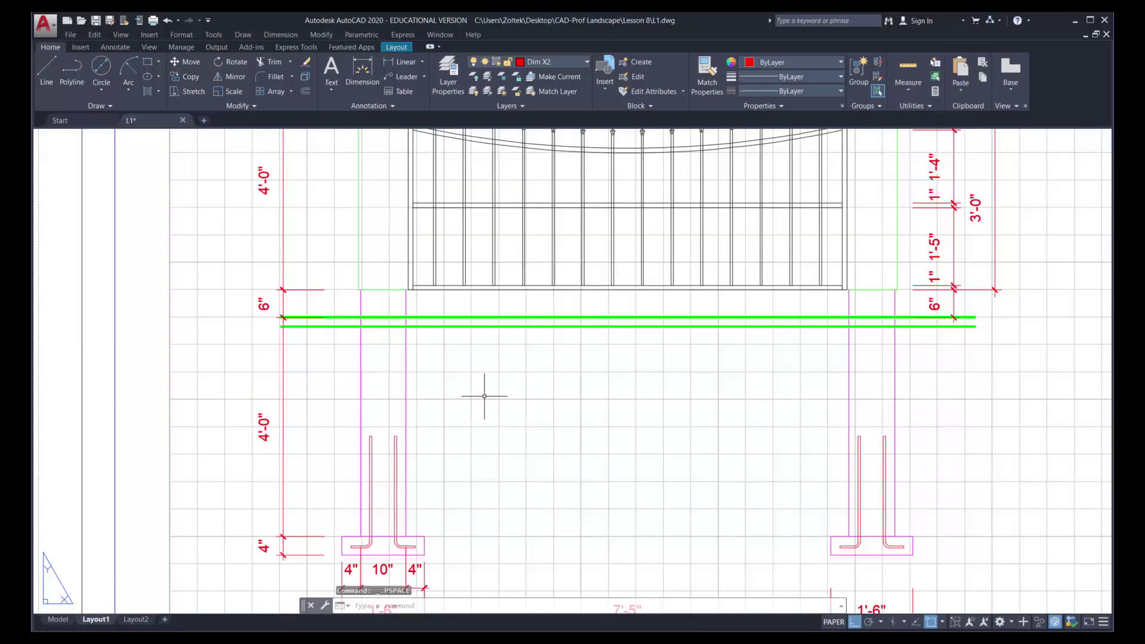
{"action": "scroll", "coordinate": [618, 315], "scroll_direction": "up", "scroll_amount": 10}
{"action": "scroll", "coordinate": [618, 316], "scroll_direction": "down", "scroll_amount": 6}
{"action": "scroll", "coordinate": [616, 312], "scroll_direction": "down", "scroll_amount": 5}
{"action": "scroll", "coordinate": [567, 275], "scroll_direction": "up", "scroll_amount": 4}
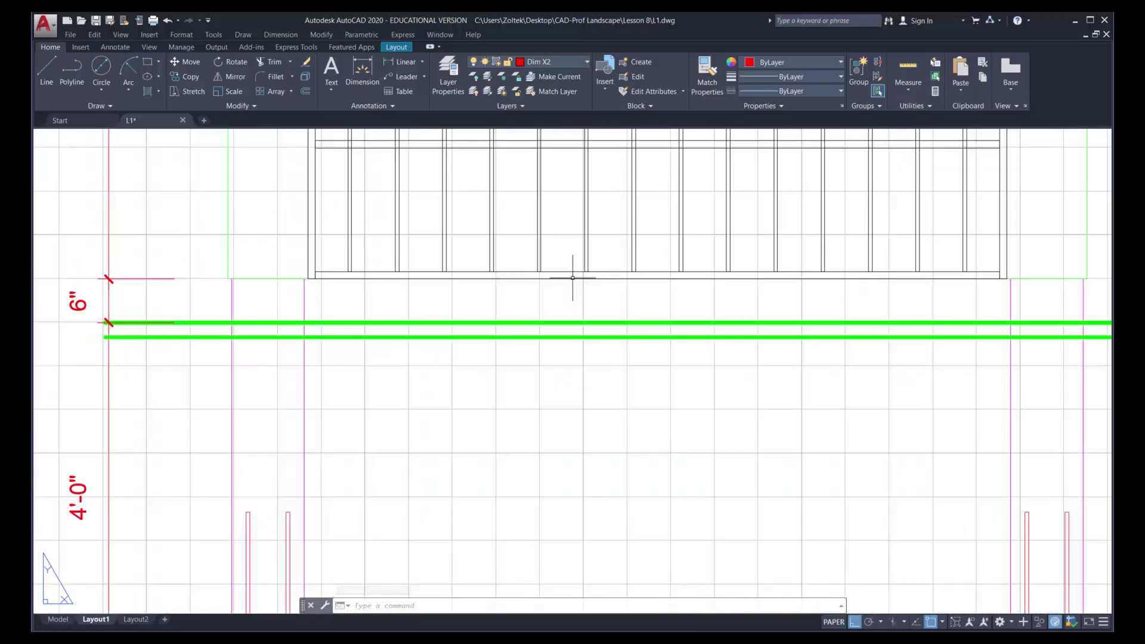
Activate the viewport's model space while zoomed in on the gate, and return to paper space with the PSPACE command
{"action": "double_click", "coordinate": [603, 300]}
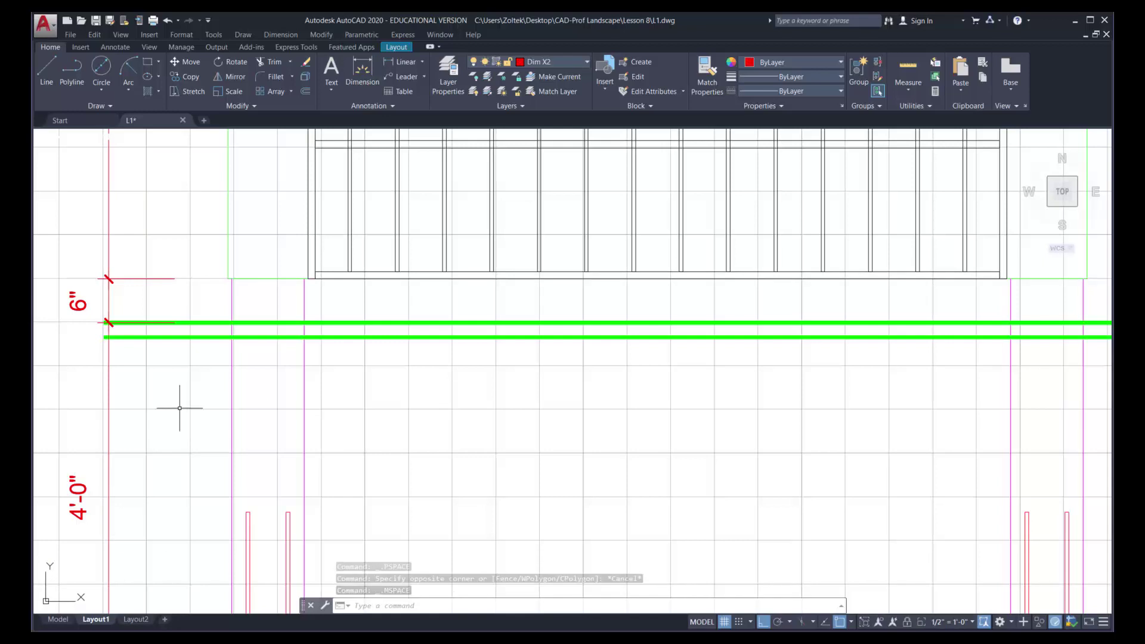
{"action": "type", "text": "p"}
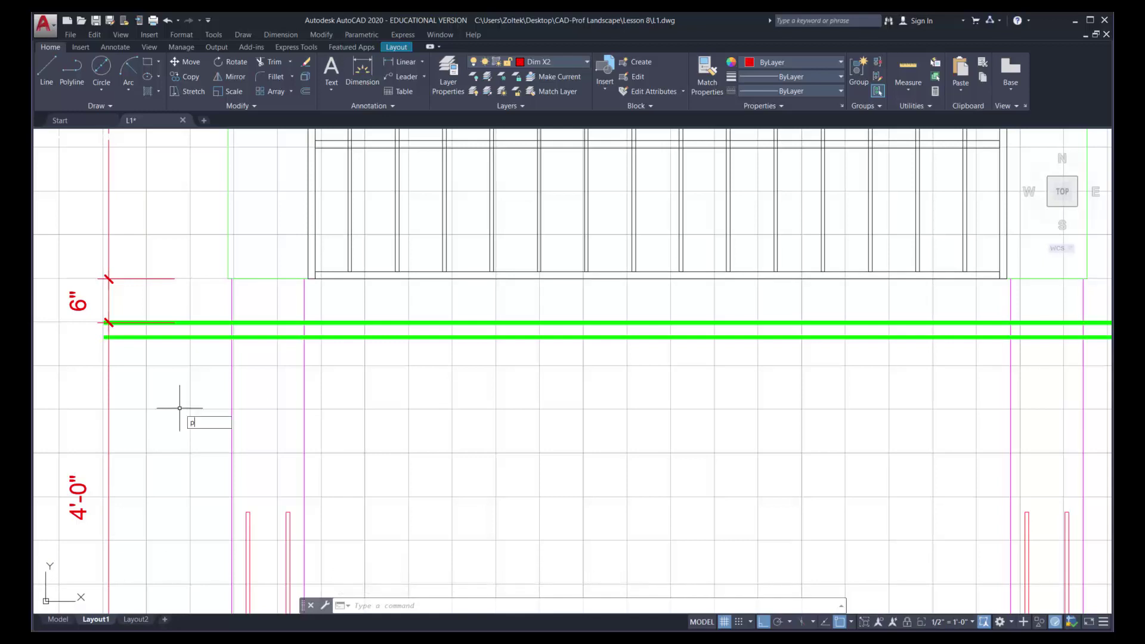
{"action": "type", "text": "s"}
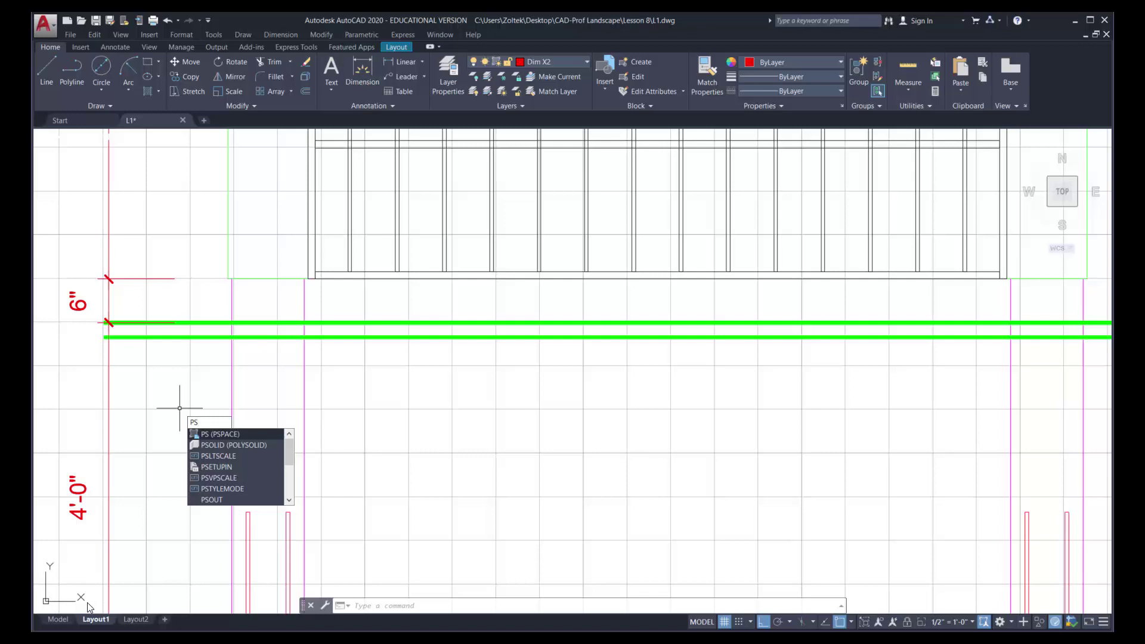
{"action": "key", "text": "Return"}
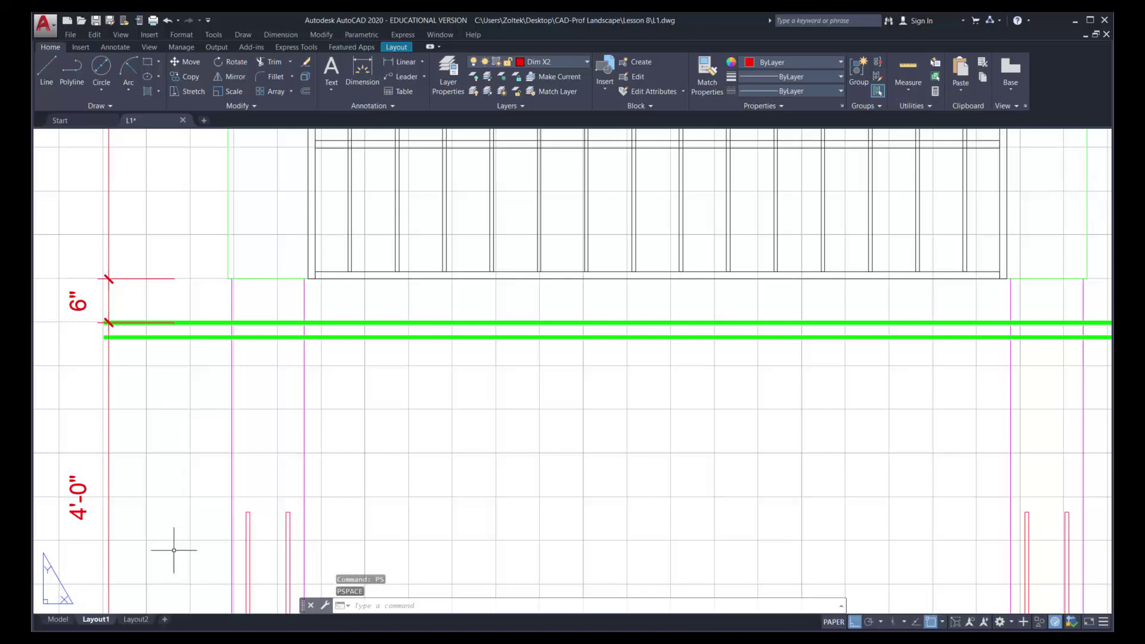
Examine the small finial dimensions on the gate's first picket against the full layout sheet
{"action": "scroll", "coordinate": [298, 437], "scroll_direction": "down", "scroll_amount": 5}
{"action": "middle_click_drag", "start_coordinate": [316, 442], "coordinate": [448, 376]}
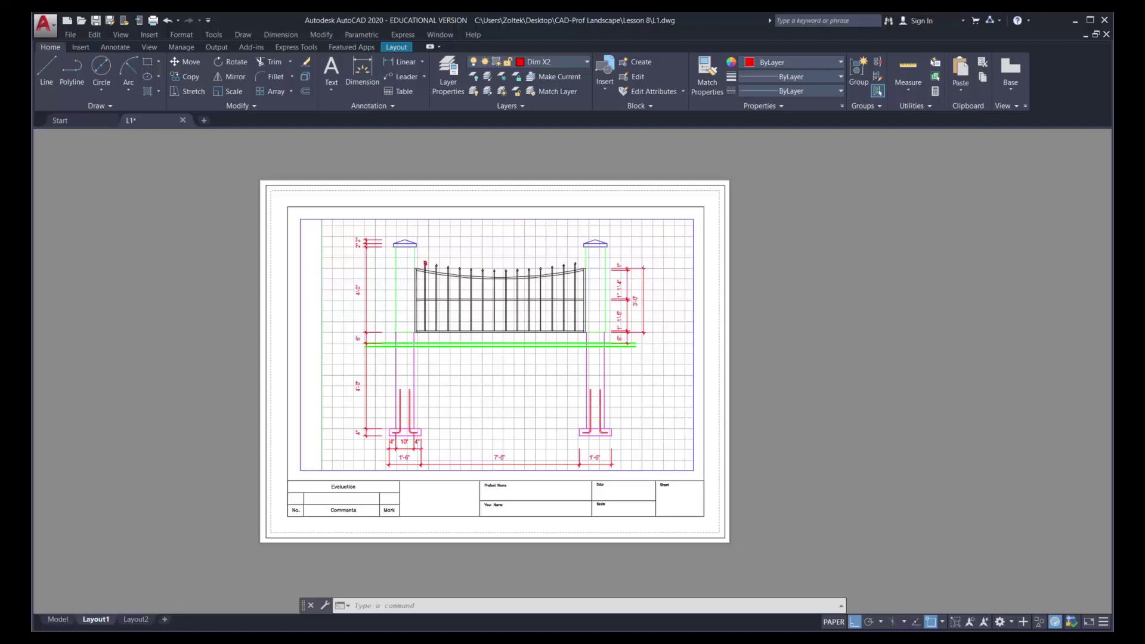
{"action": "scroll", "coordinate": [418, 263], "scroll_direction": "up", "scroll_amount": 4}
{"action": "scroll", "coordinate": [447, 263], "scroll_direction": "up", "scroll_amount": 8}
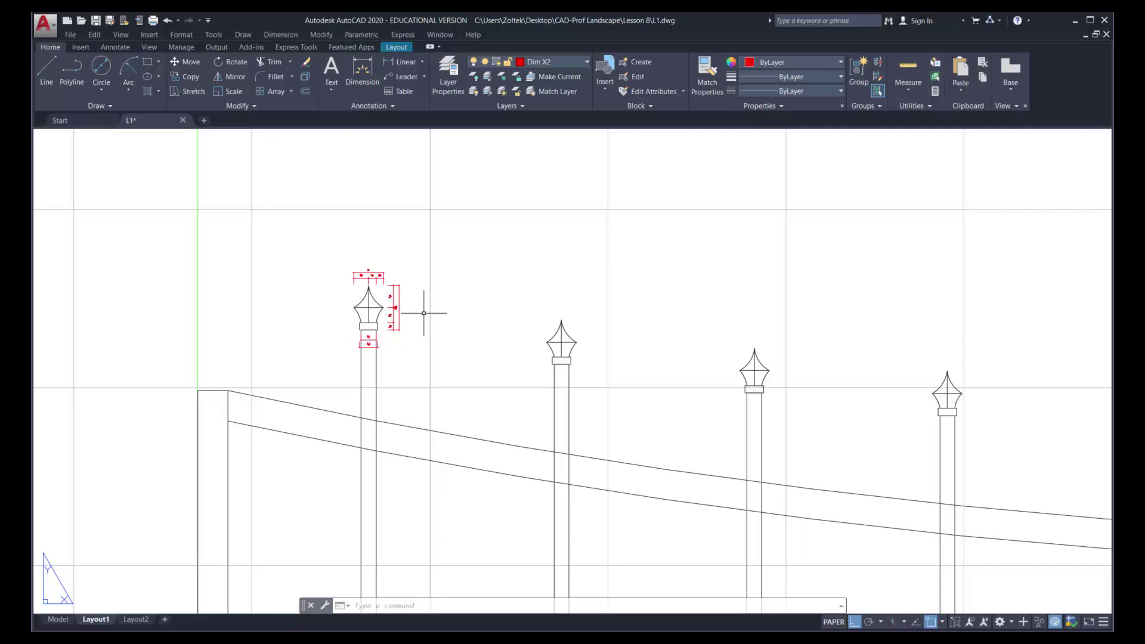
{"action": "scroll", "coordinate": [441, 298], "scroll_direction": "down", "scroll_amount": 10}
{"action": "scroll", "coordinate": [459, 295], "scroll_direction": "down", "scroll_amount": 4}
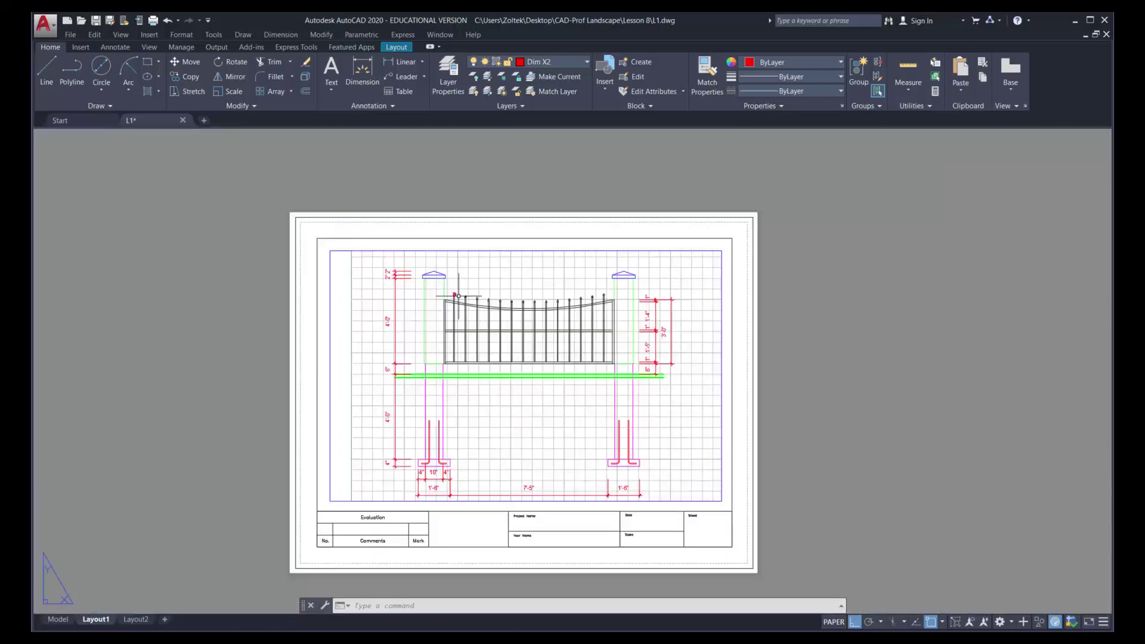
{"action": "scroll", "coordinate": [471, 345], "scroll_direction": "up", "scroll_amount": 2}
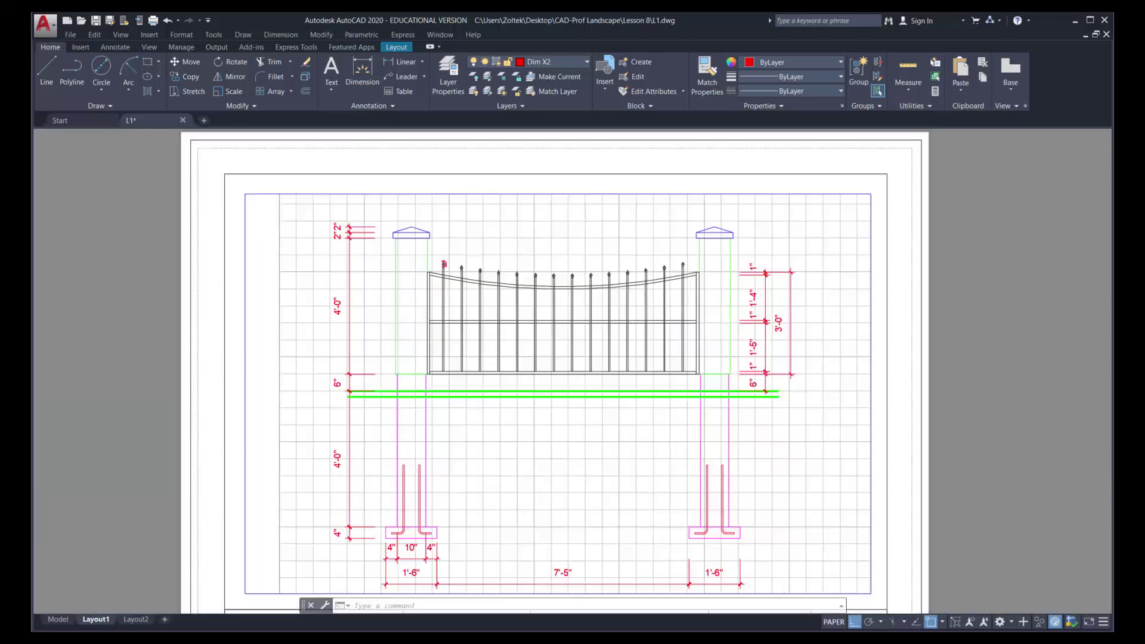
{"action": "scroll", "coordinate": [473, 343], "scroll_direction": "up", "scroll_amount": 4}
{"action": "scroll", "coordinate": [473, 343], "scroll_direction": "down", "scroll_amount": 5}
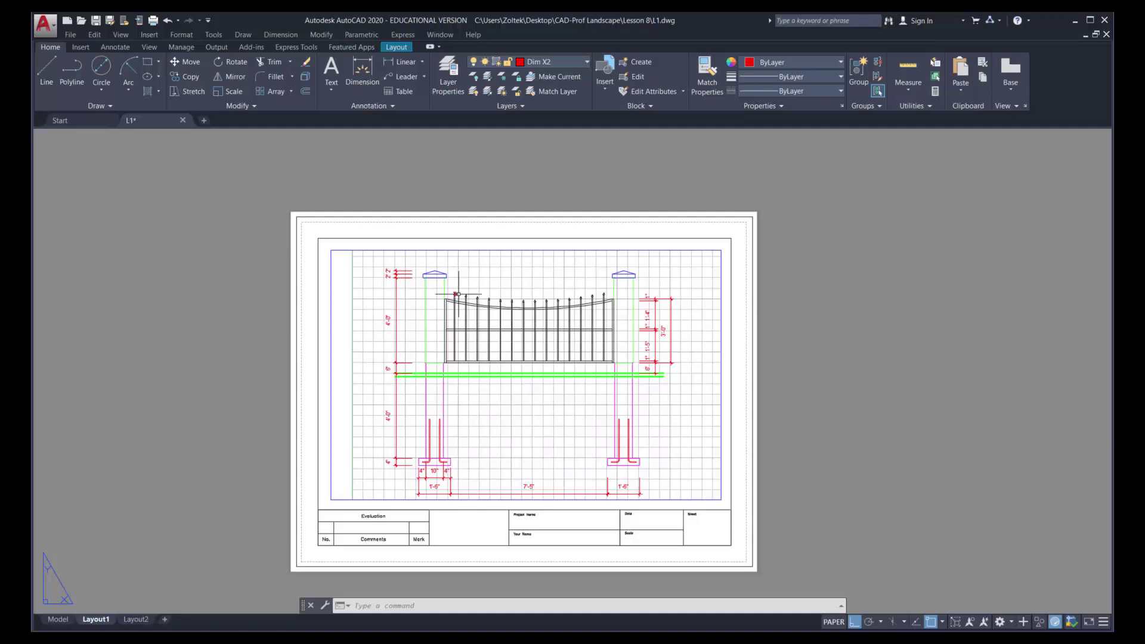
Freeze the Dim X2 layer in the gate viewport only and return to paper space
{"action": "double_click", "coordinate": [517, 281]}
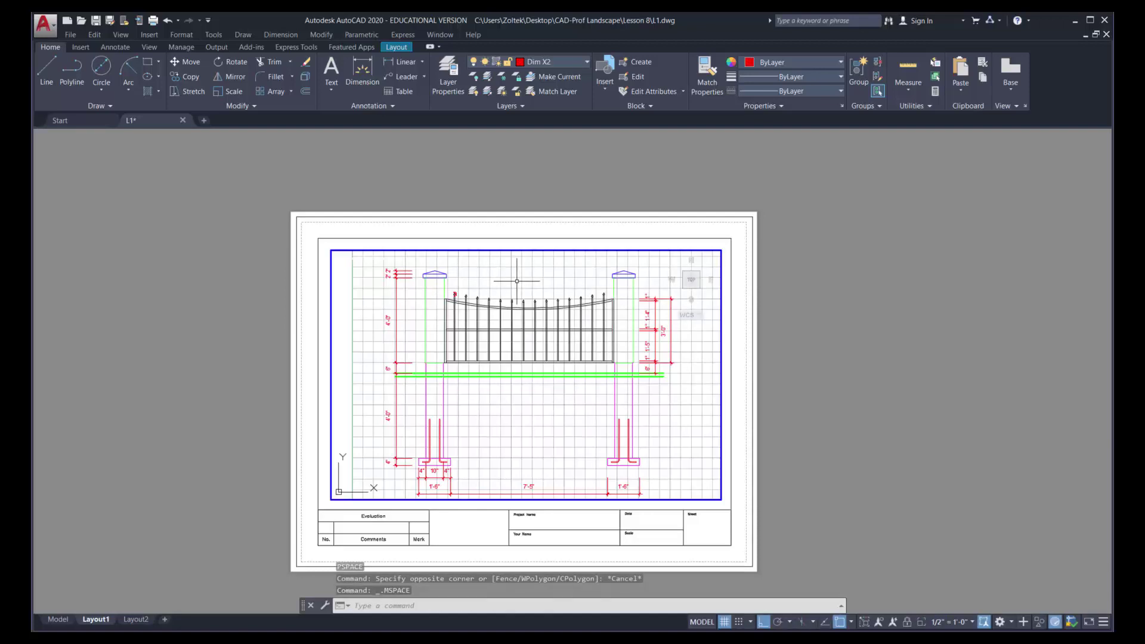
{"action": "left_click", "coordinate": [588, 60]}
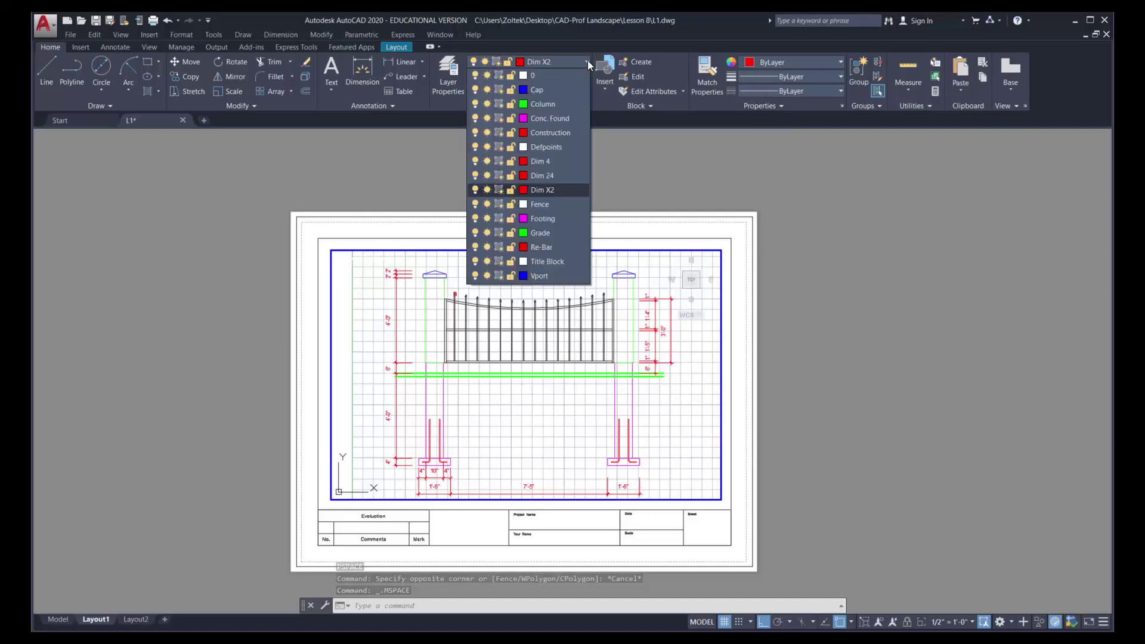
{"action": "left_click", "coordinate": [498, 189]}
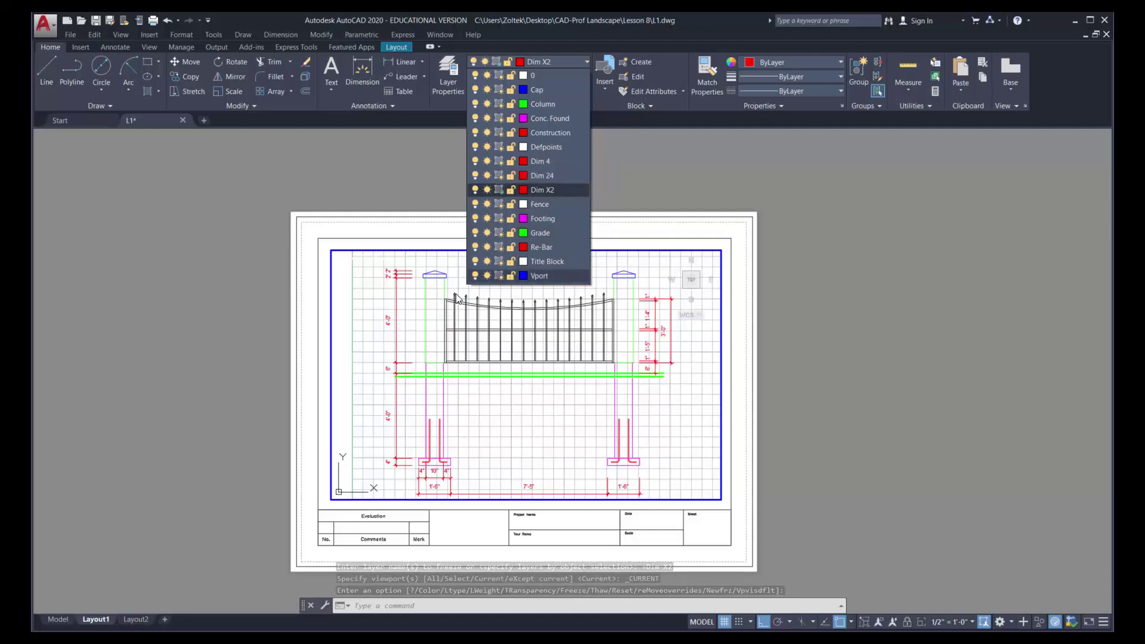
{"action": "left_click", "coordinate": [652, 179]}
{"action": "double_click", "coordinate": [650, 181]}
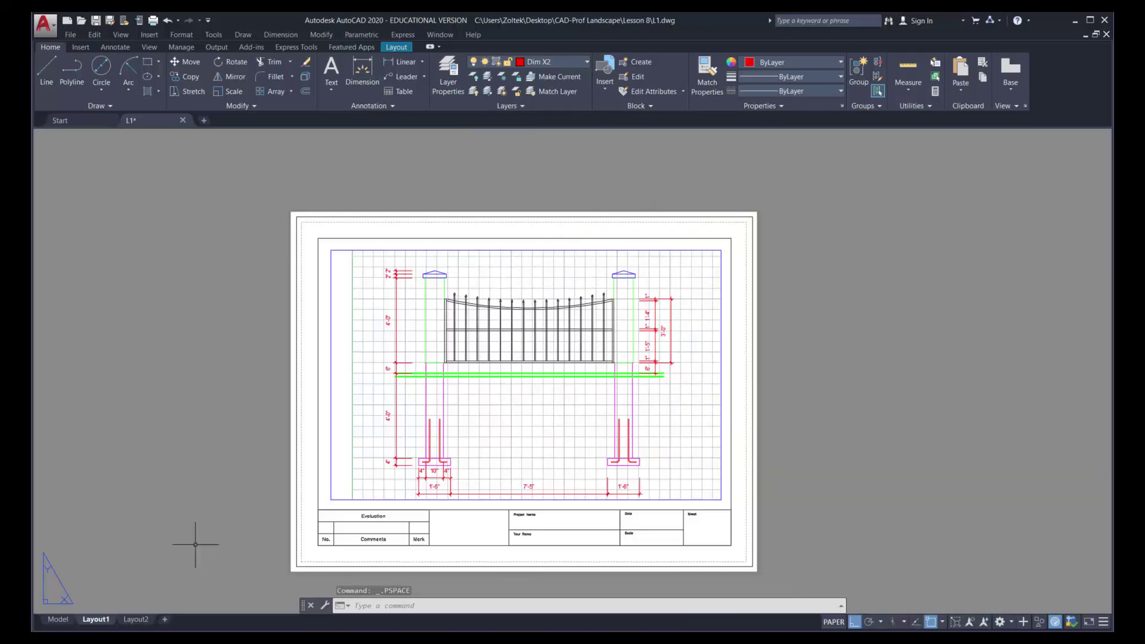
Compare the finial dimensions on both gate elevations in model space with the gate on the Layout1 sheet
{"action": "left_click", "coordinate": [60, 620]}
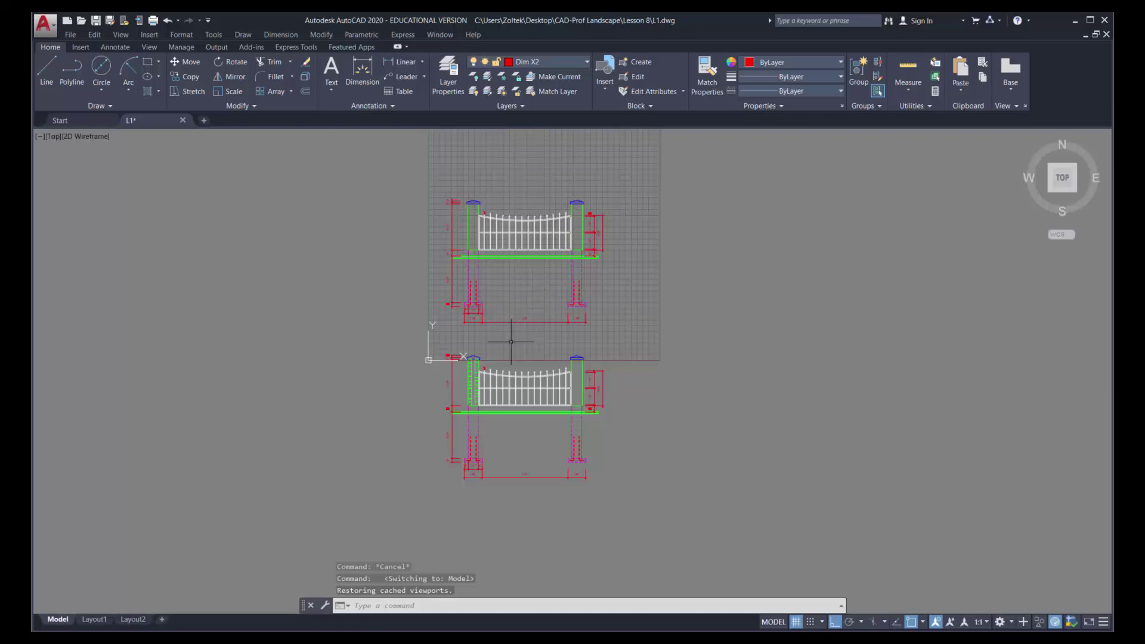
{"action": "scroll", "coordinate": [481, 365], "scroll_direction": "up", "scroll_amount": 6}
{"action": "scroll", "coordinate": [487, 352], "scroll_direction": "down", "scroll_amount": 4}
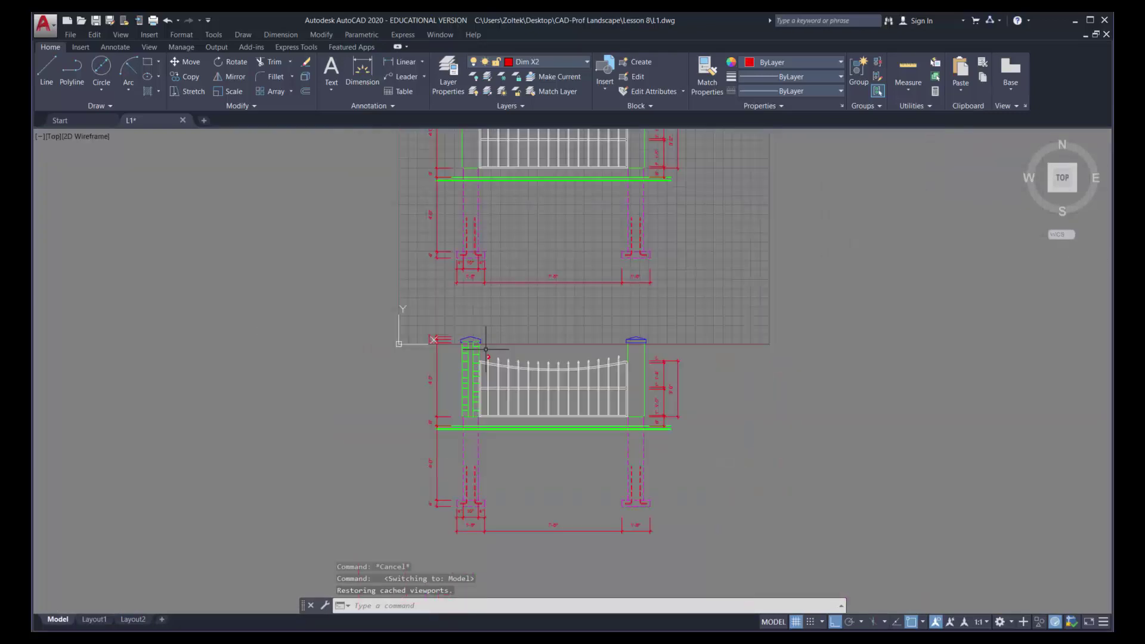
{"action": "scroll", "coordinate": [486, 349], "scroll_direction": "down", "scroll_amount": 2}
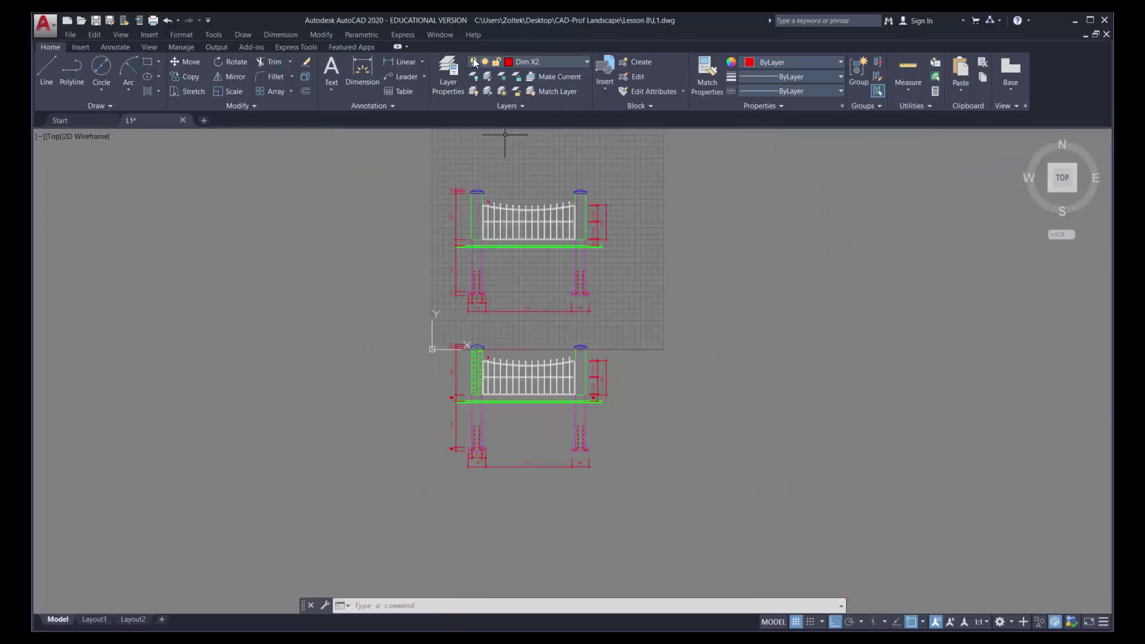
{"action": "left_click", "coordinate": [93, 620]}
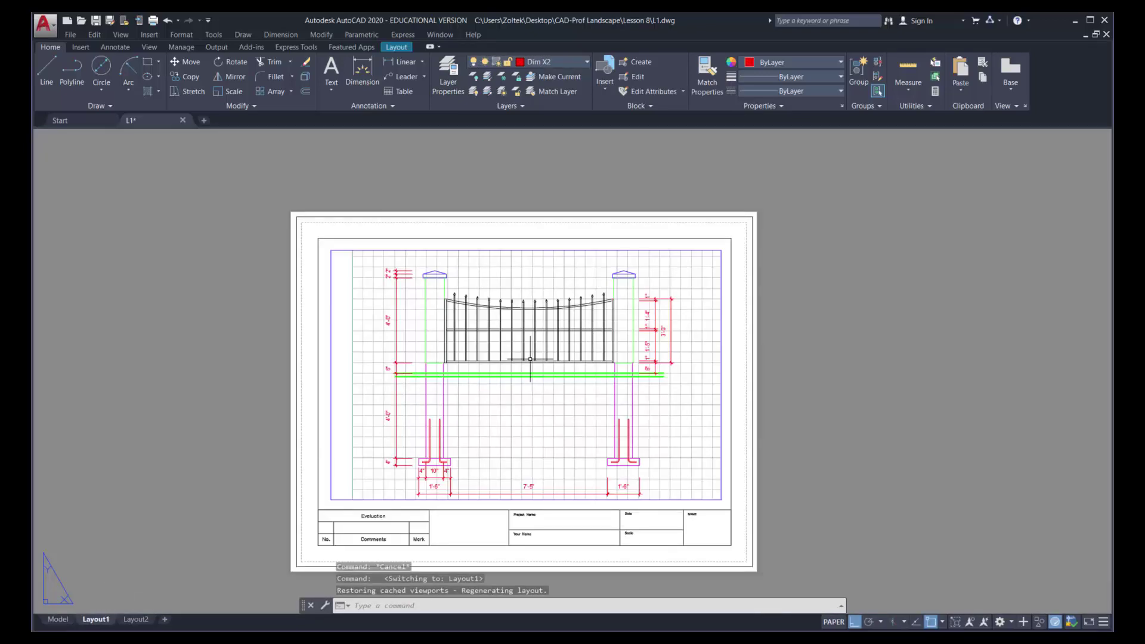
{"action": "middle_click_drag", "start_coordinate": [527, 385], "coordinate": [495, 364]}
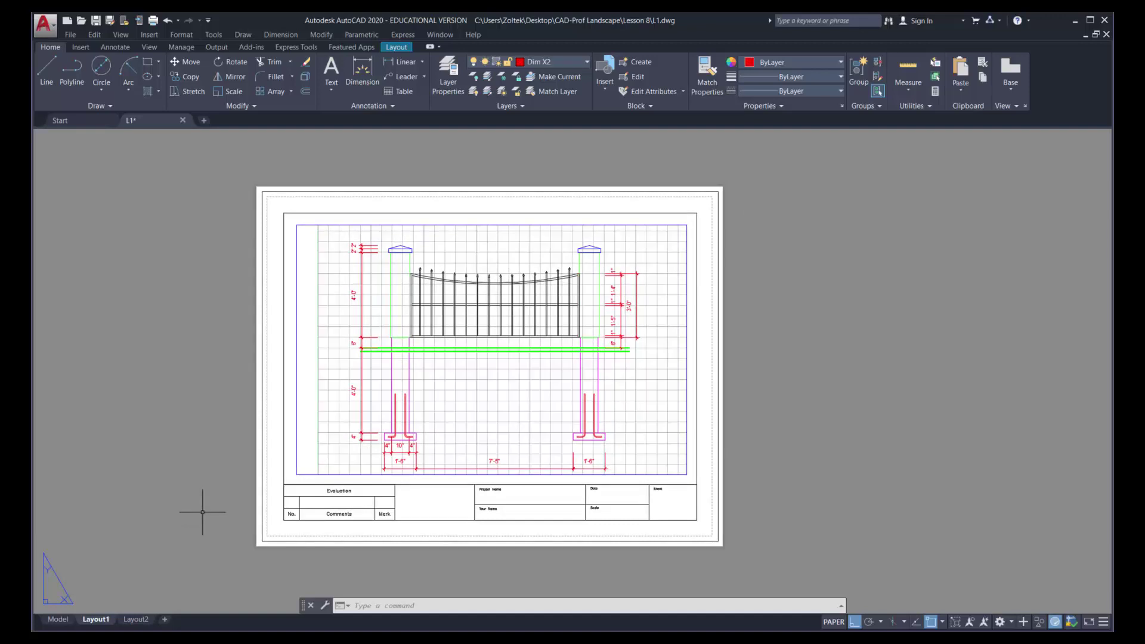
Rename the Layout1 sheet as L1
{"action": "double_click", "coordinate": [95, 620]}
{"action": "type", "text": "L1"}
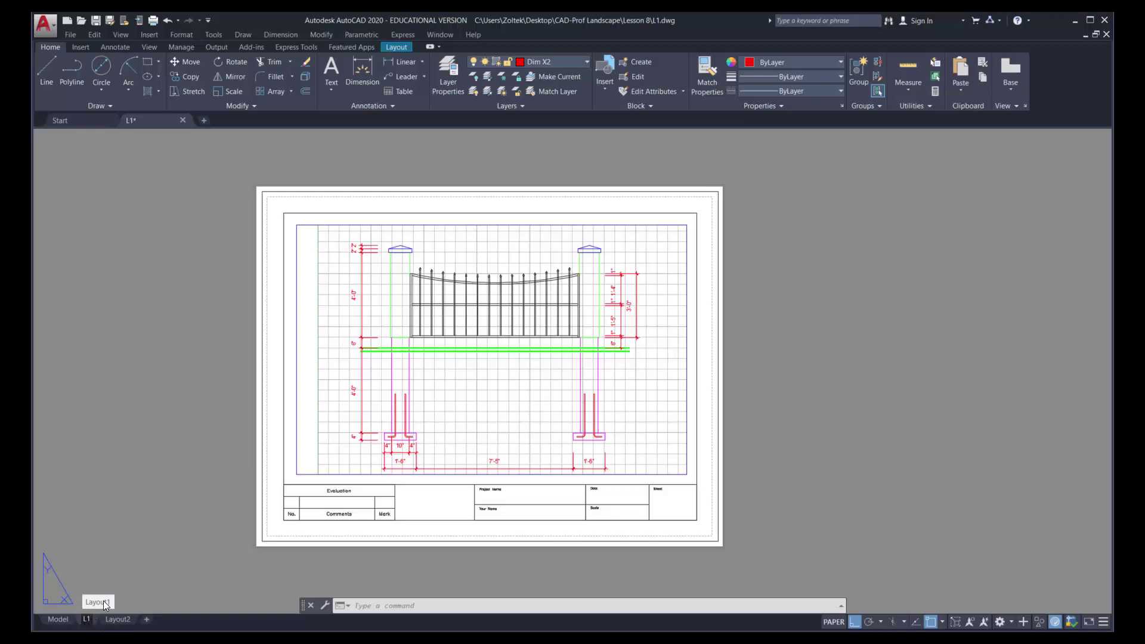
{"action": "left_click", "coordinate": [118, 563]}
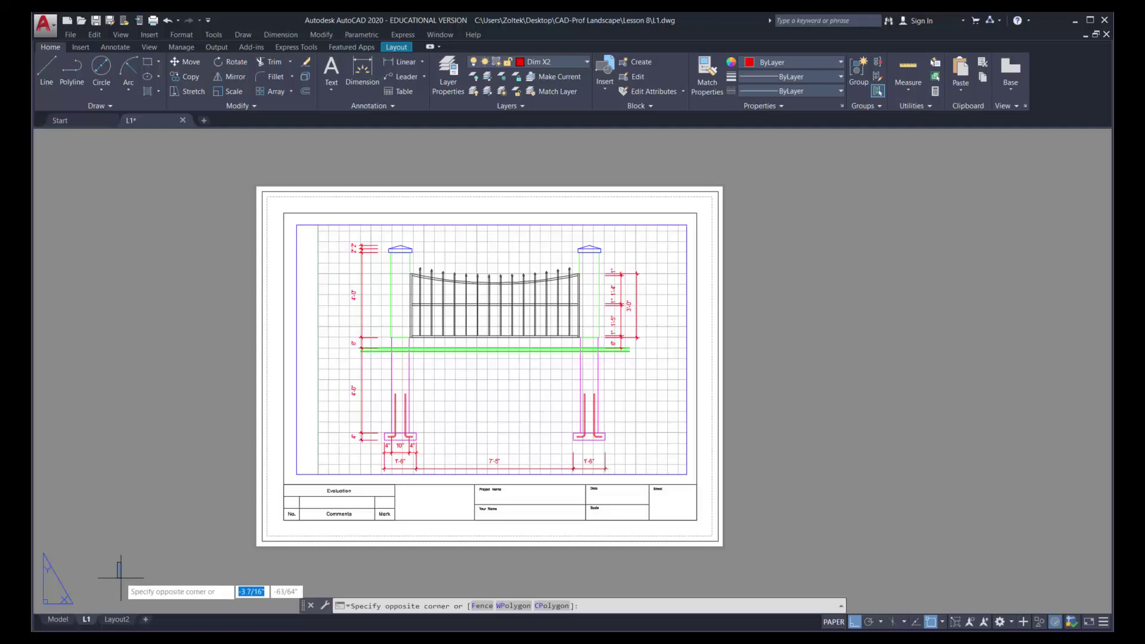
{"action": "left_click", "coordinate": [120, 560]}
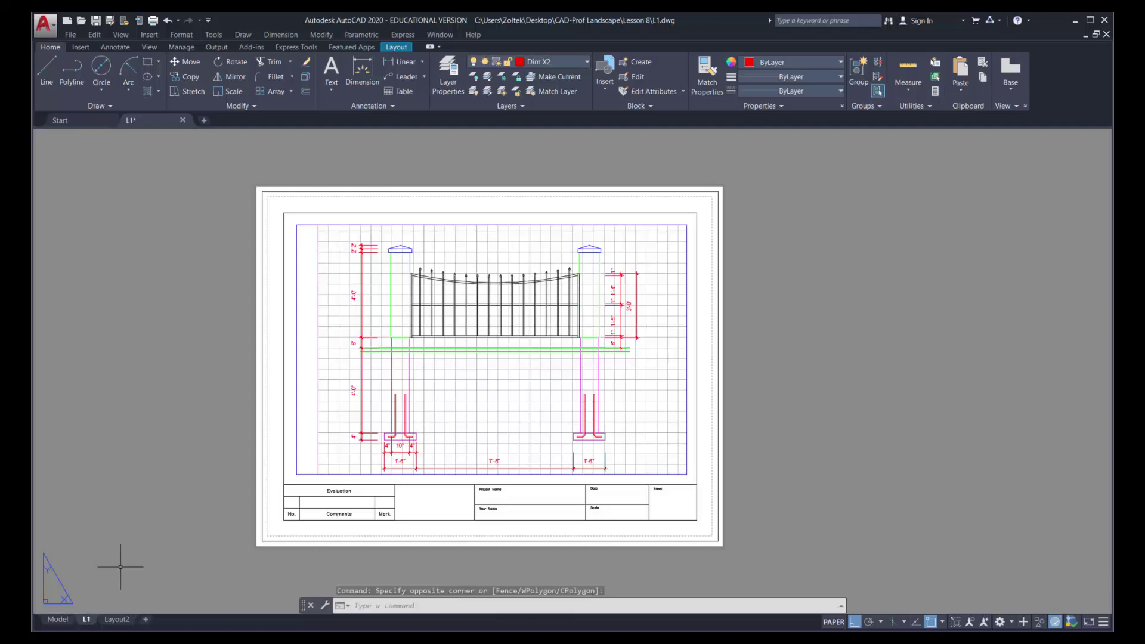
Create a copy of the L1 layout, placed before the original
{"action": "right_click", "coordinate": [88, 621]}
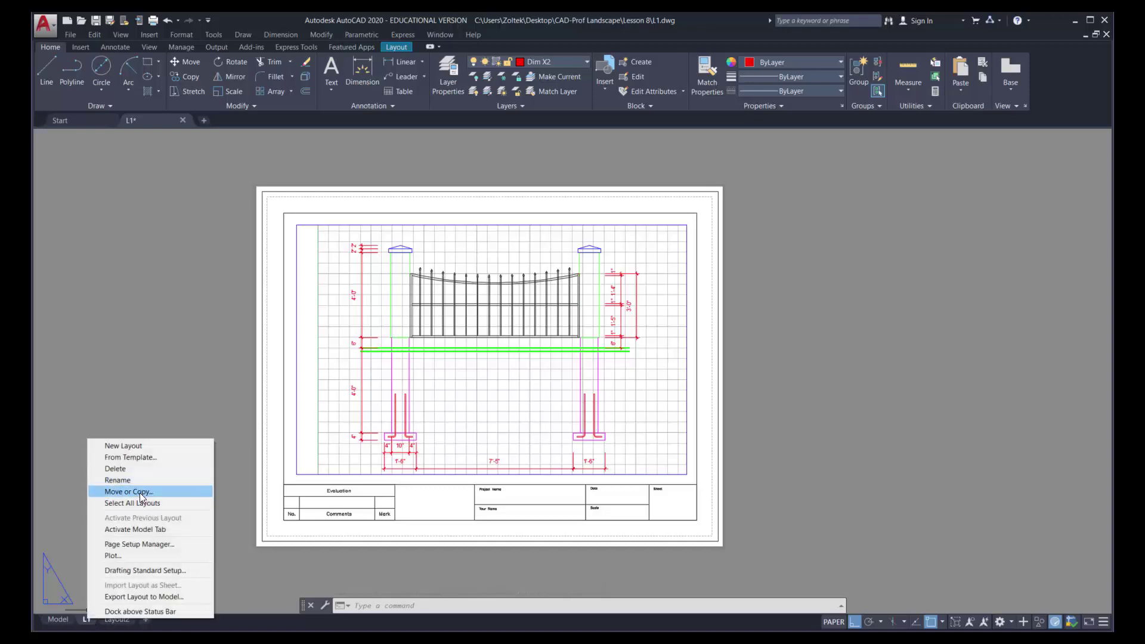
{"action": "left_click", "coordinate": [142, 492]}
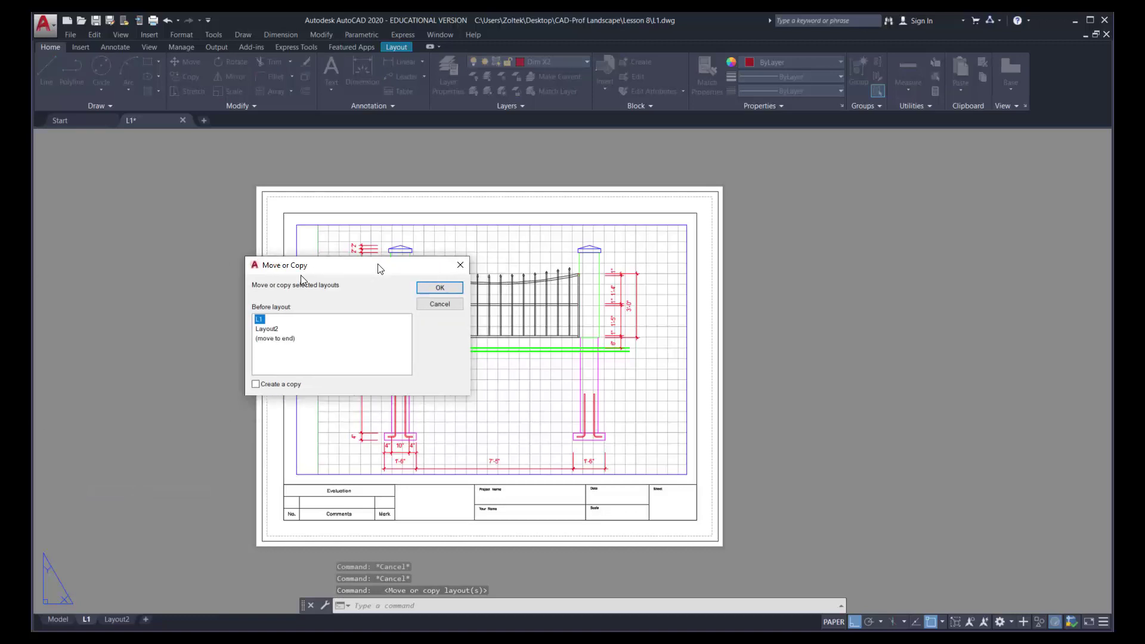
{"action": "left_click_drag", "start_coordinate": [408, 269], "coordinate": [220, 299]}
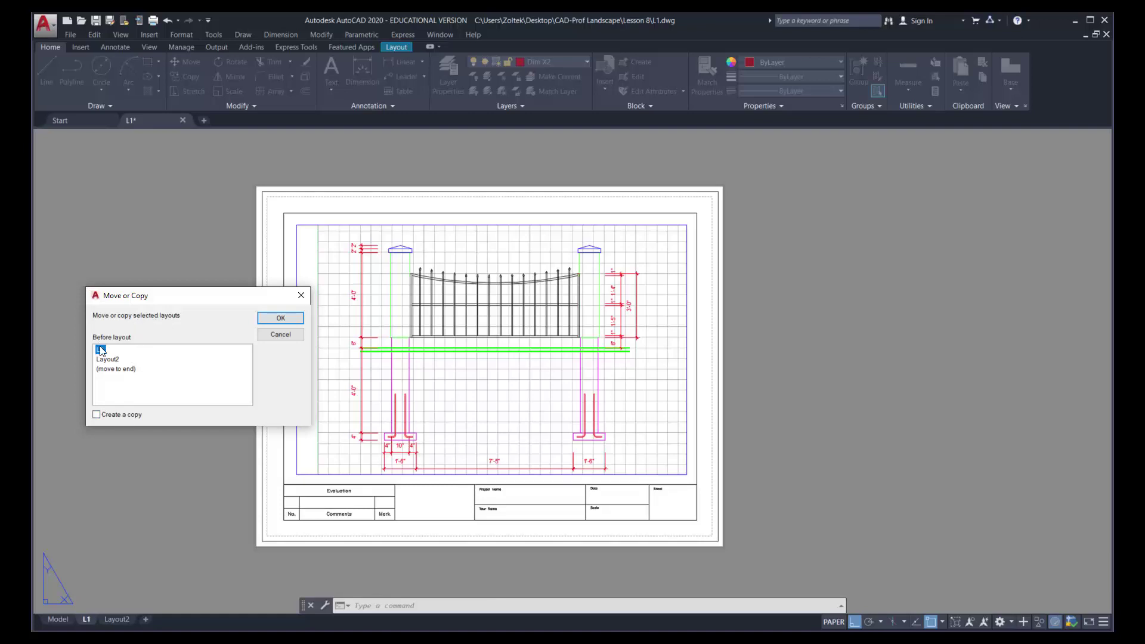
{"action": "left_click", "coordinate": [98, 418]}
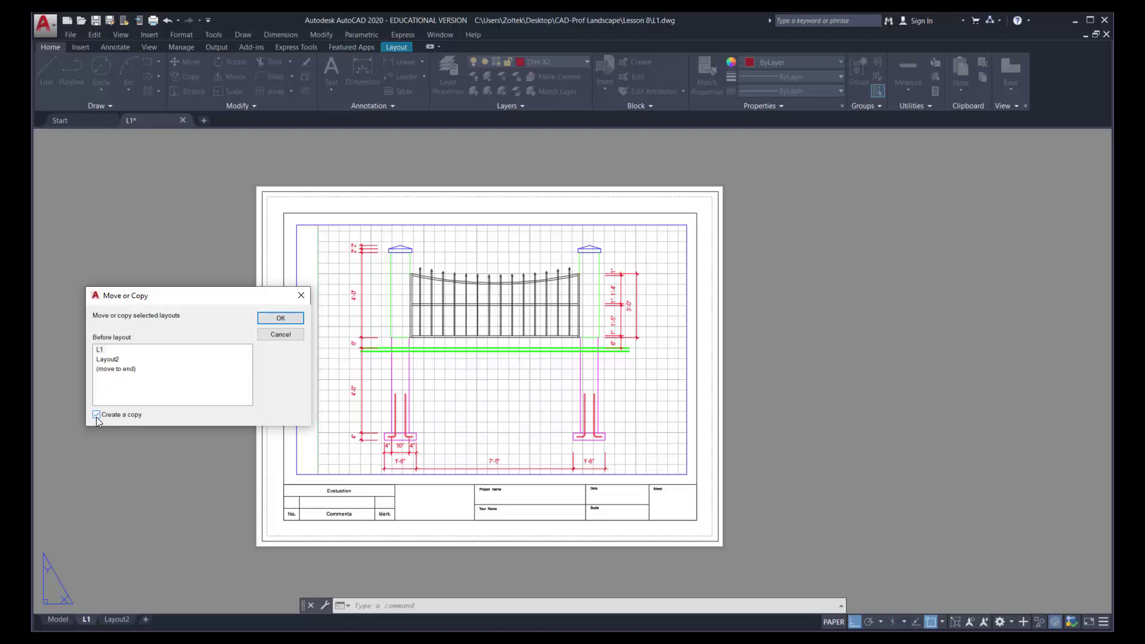
{"action": "left_click", "coordinate": [281, 318]}
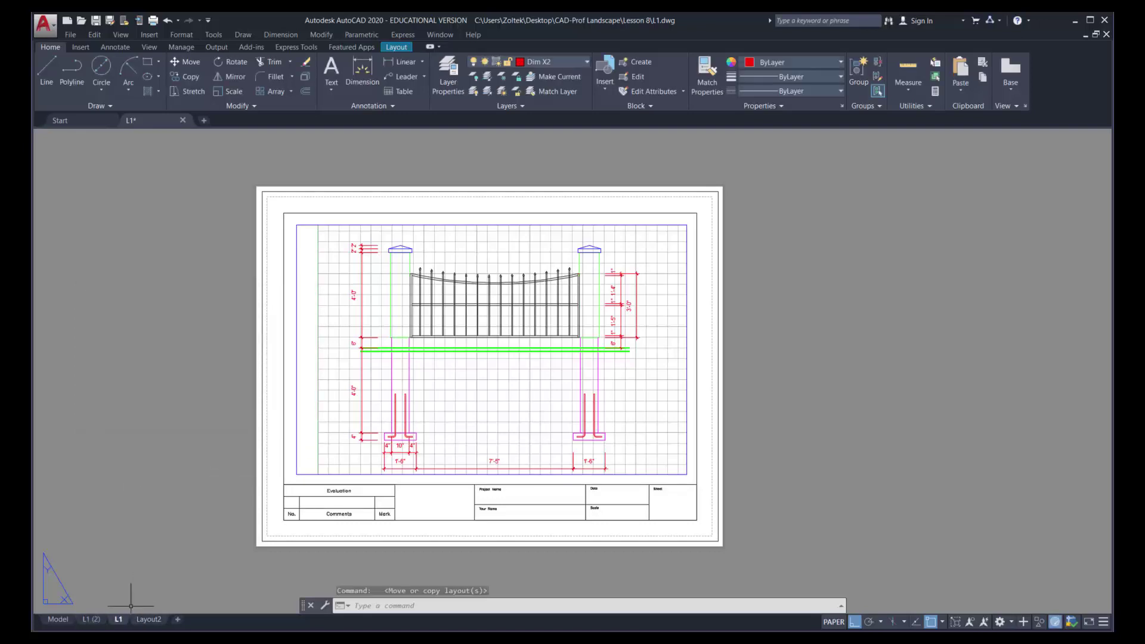
Rename the copied layout as L2
{"action": "mouse_move", "coordinate": [96, 623]}
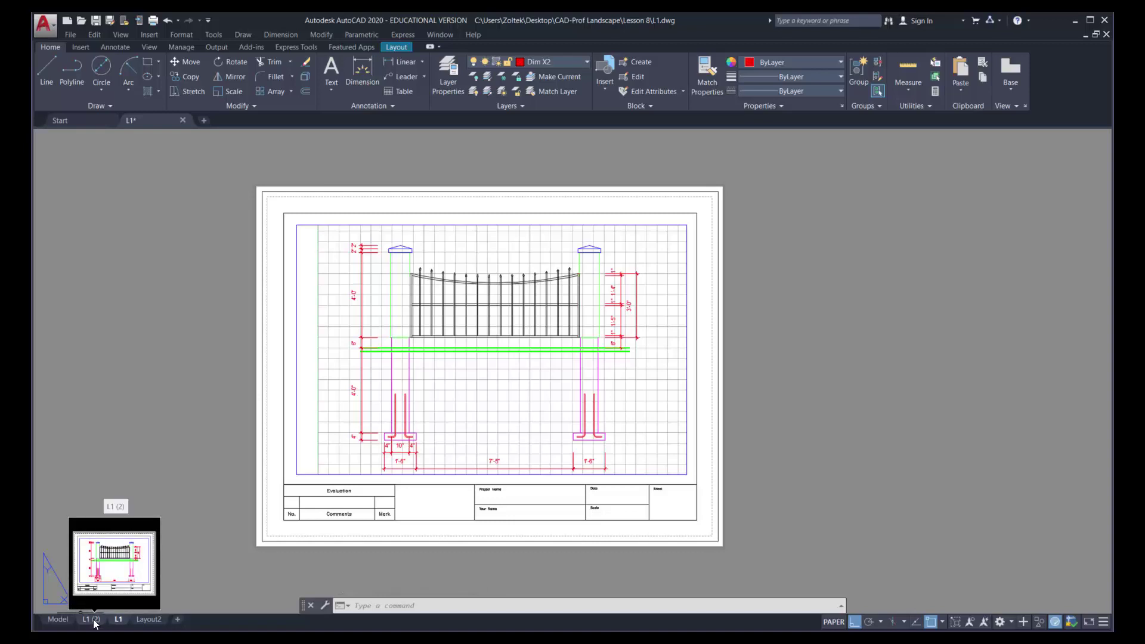
{"action": "left_click", "coordinate": [94, 620]}
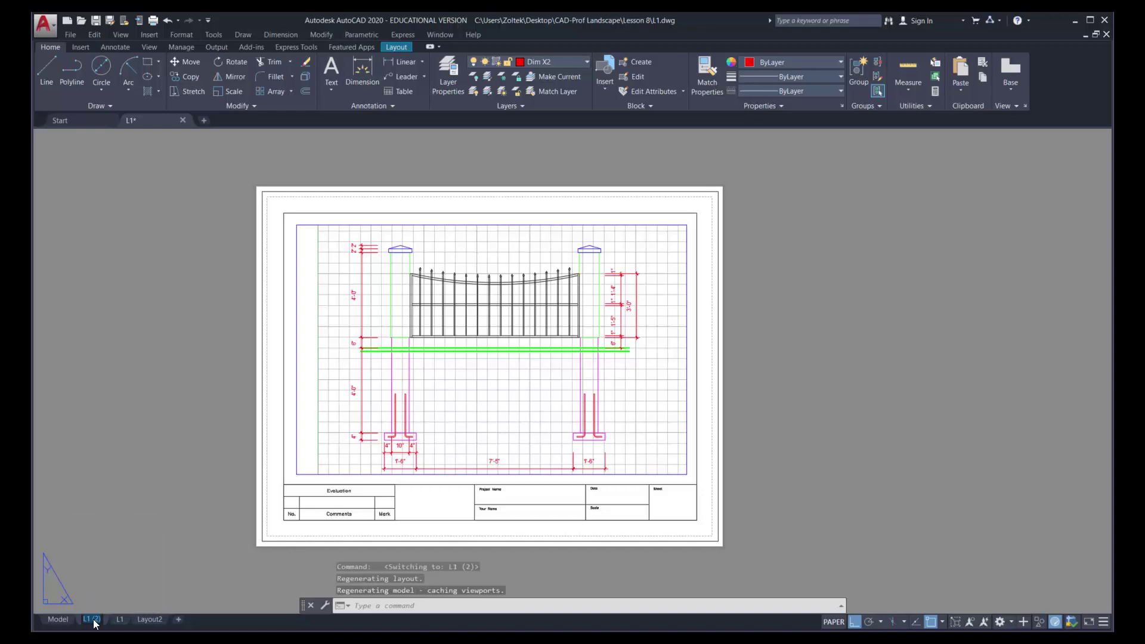
{"action": "type", "text": "L2"}
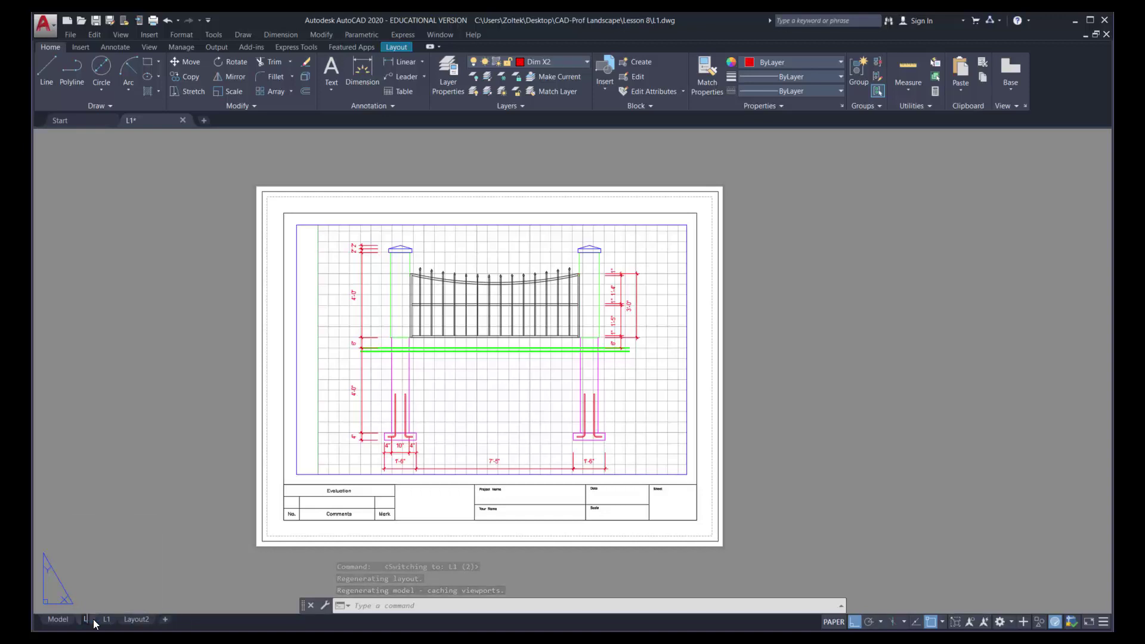
{"action": "left_click", "coordinate": [109, 589]}
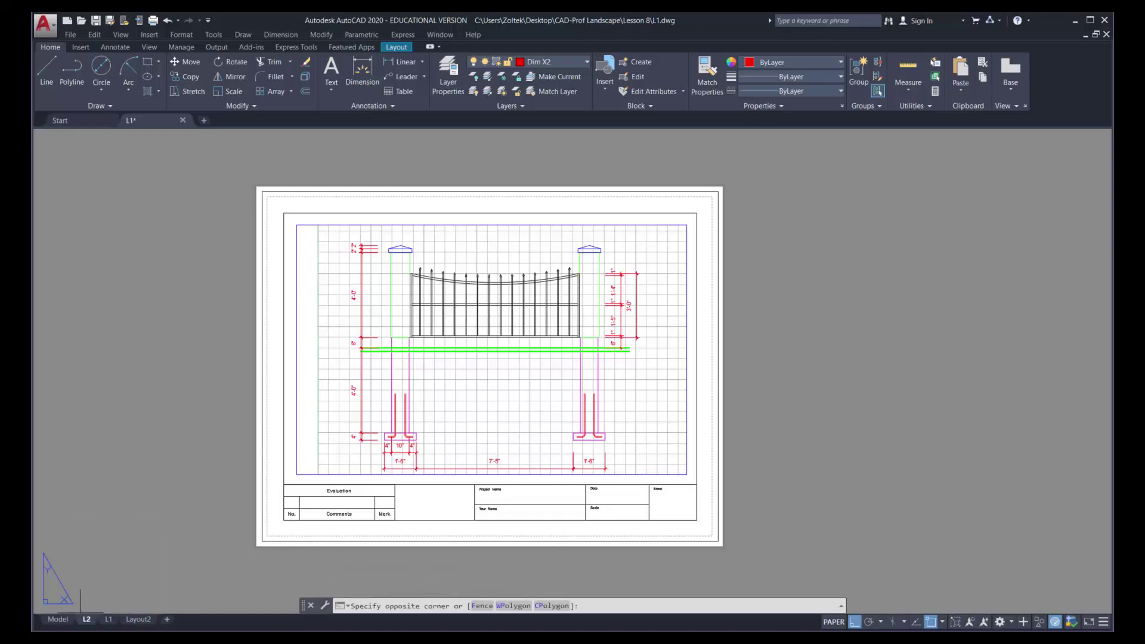
{"action": "left_click", "coordinate": [159, 511]}
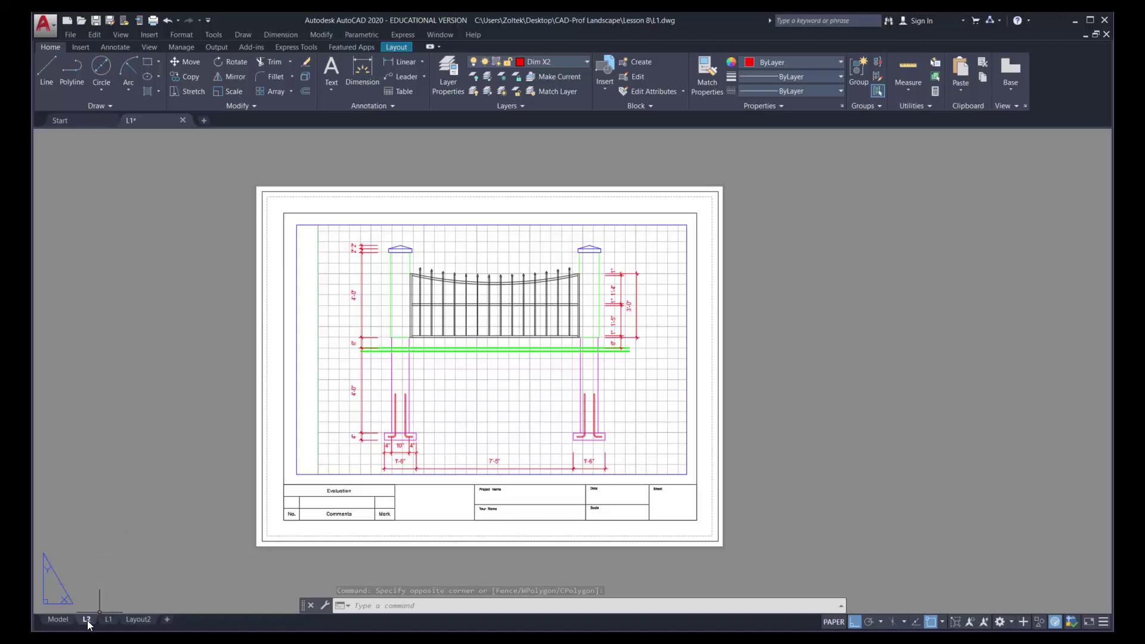
Move the L2 layout after L1 and switch between the two sheets, ending on L2
{"action": "left_click_drag", "start_coordinate": [87, 624], "coordinate": [120, 621]}
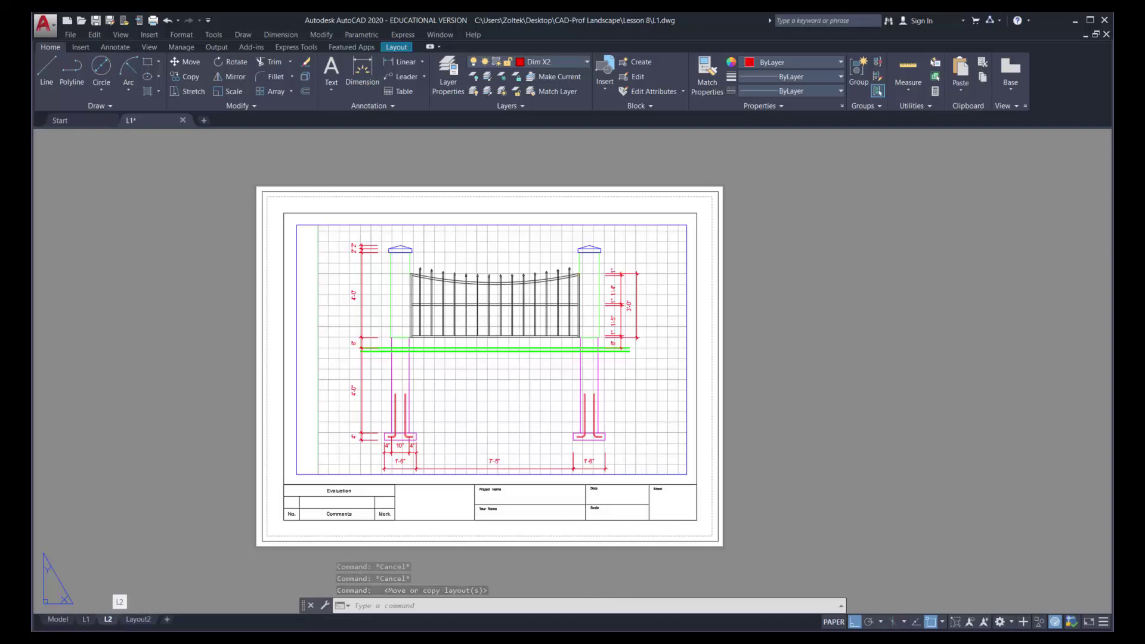
{"action": "left_click", "coordinate": [91, 623]}
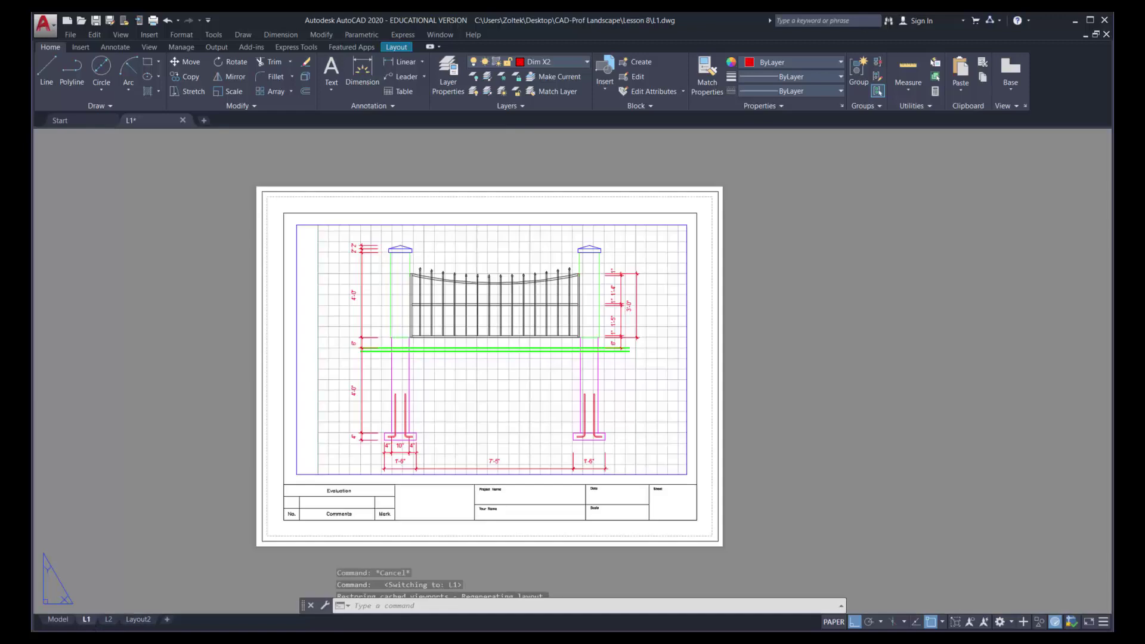
{"action": "left_click", "coordinate": [114, 621]}
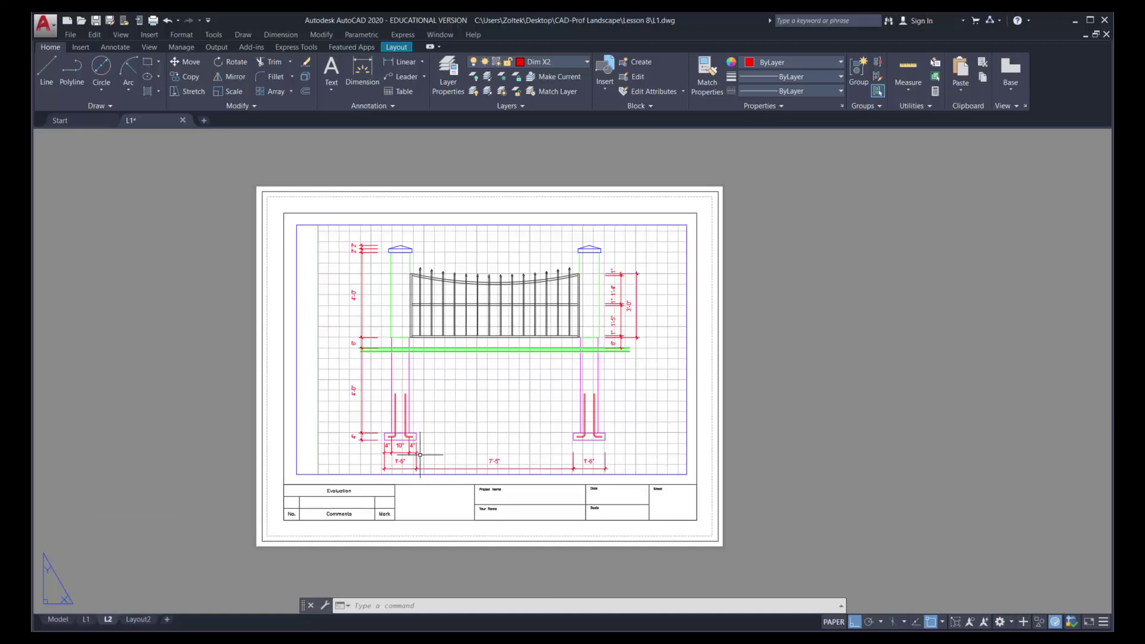
Shift the L2 viewport's model view to the lower gate elevation with the brick column, and return to paper space
{"action": "double_click", "coordinate": [458, 383]}
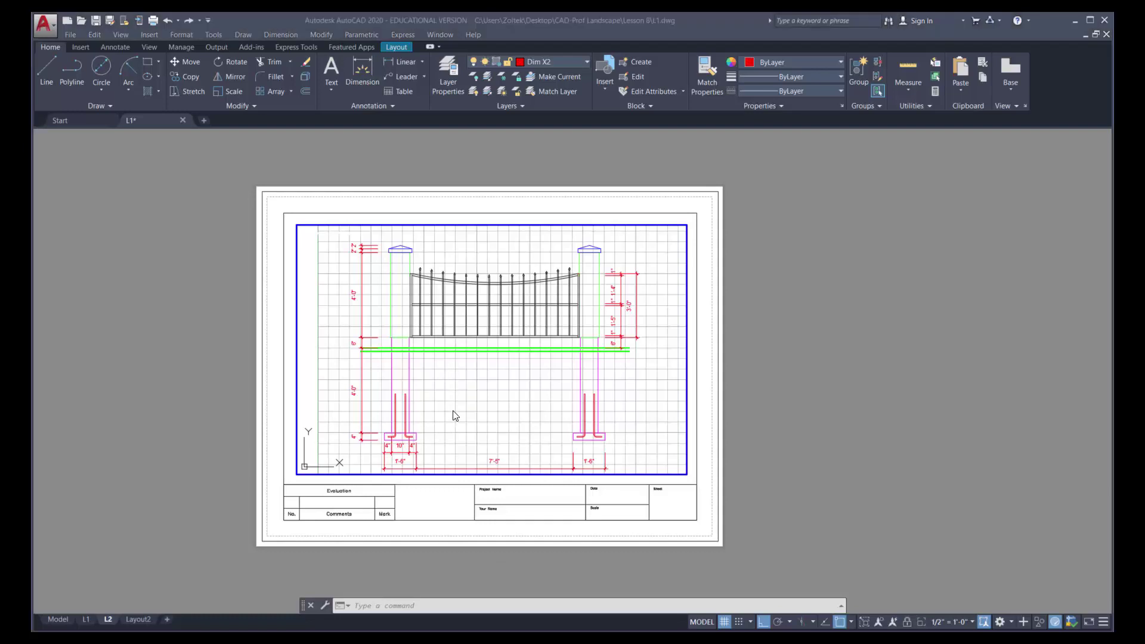
{"action": "middle_click_drag", "start_coordinate": [453, 411], "coordinate": [435, 114]}
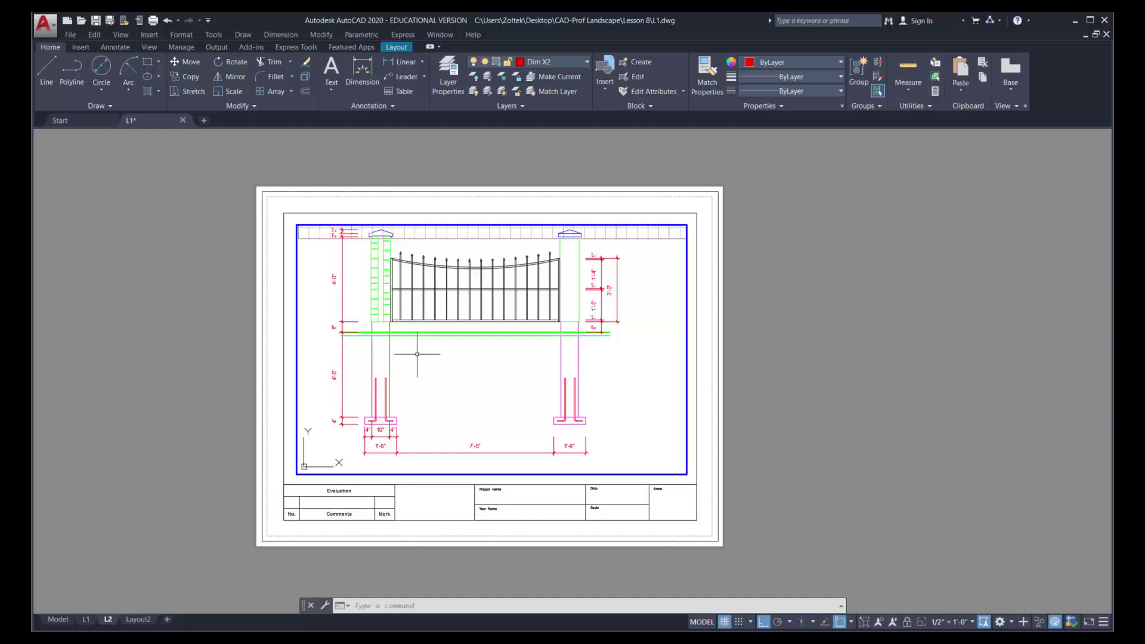
{"action": "mouse_move", "coordinate": [412, 360]}
{"action": "middle_mouse_down"}
{"action": "mouse_move", "coordinate": [399, 381]}
{"action": "mouse_move", "coordinate": [409, 366]}
{"action": "middle_mouse_up"}
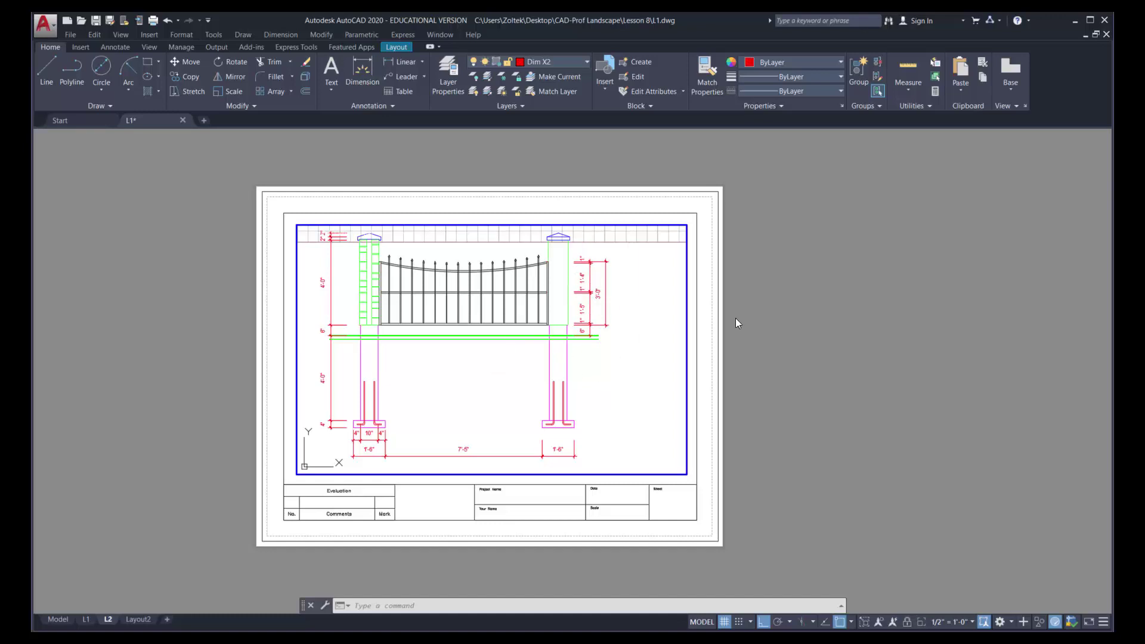
{"action": "double_click", "coordinate": [797, 306]}
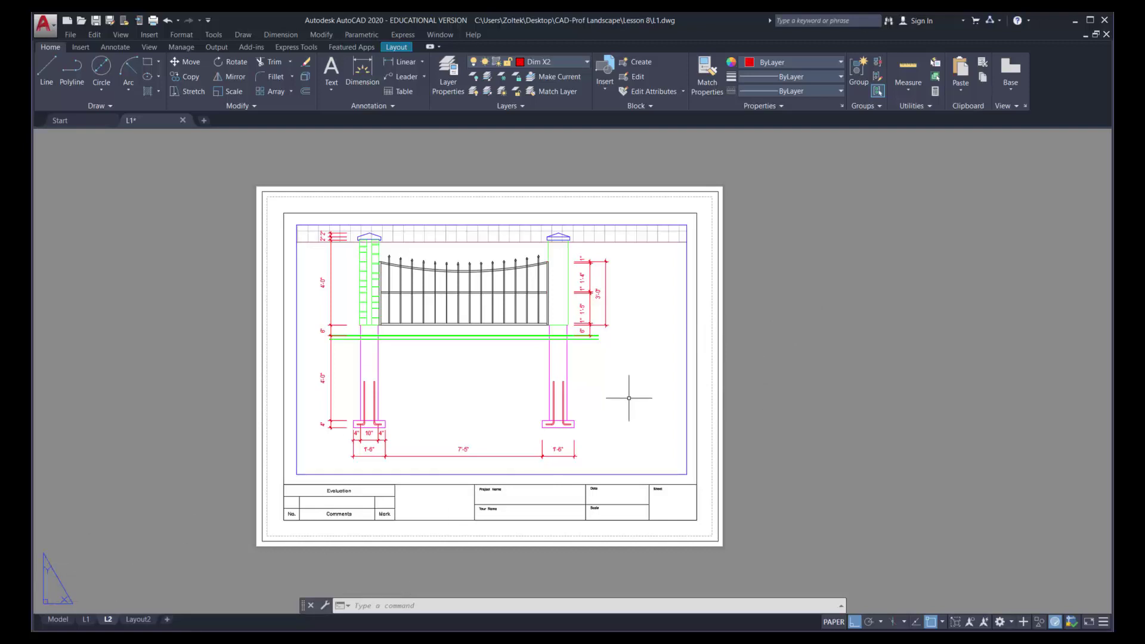
Narrow the L2 viewport so it frames only the brick pillar, its footing and the first few pickets
{"action": "left_click", "coordinate": [687, 337]}
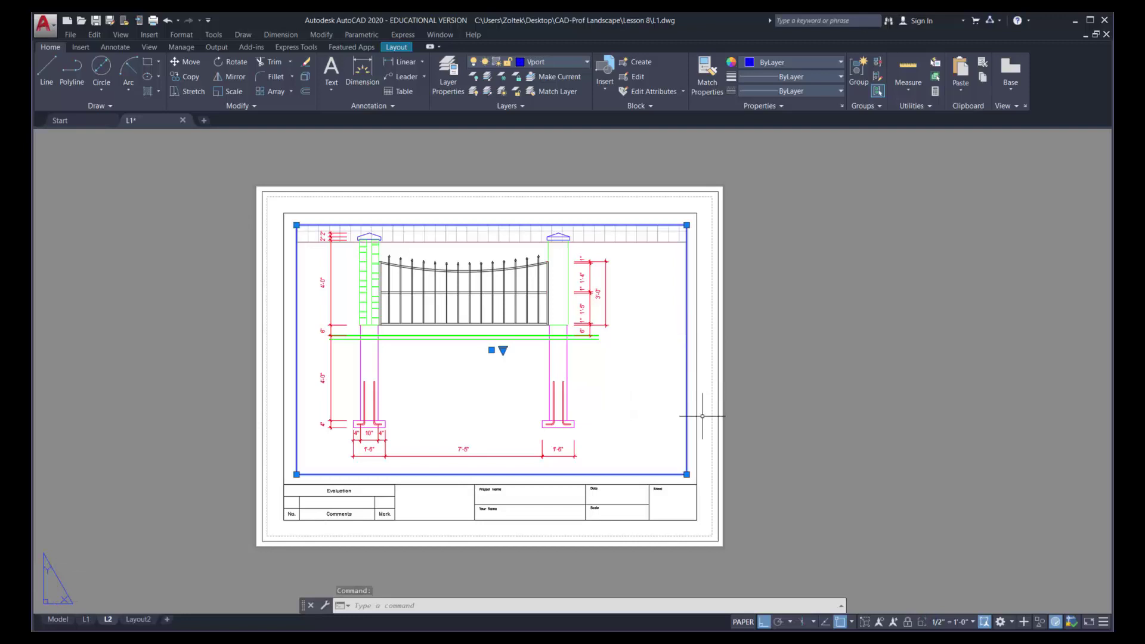
{"action": "left_click", "coordinate": [687, 474]}
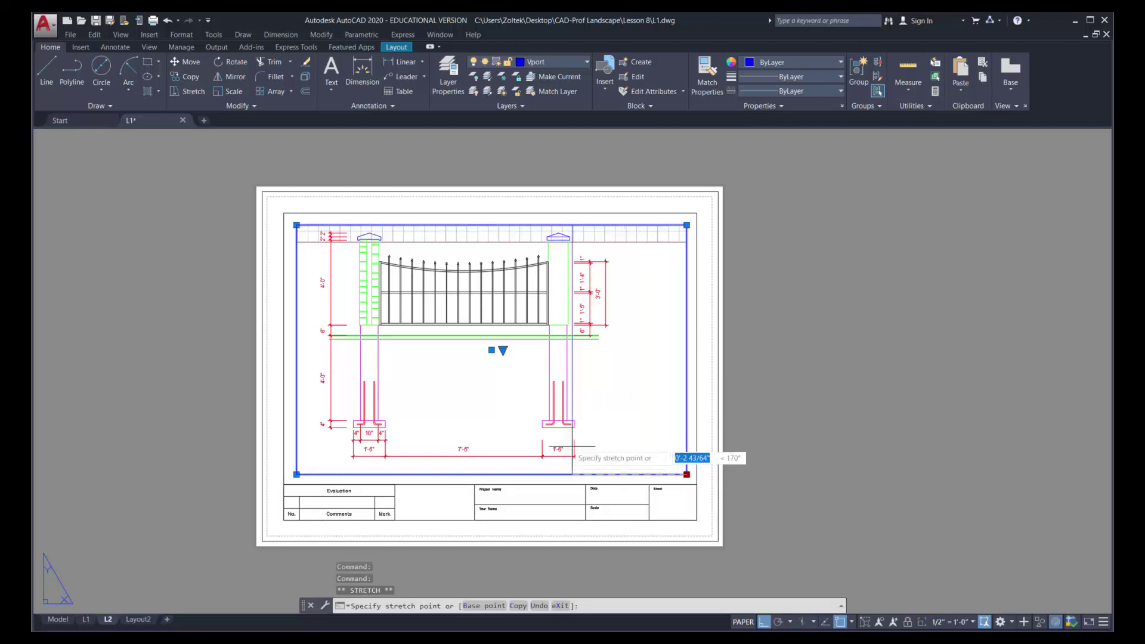
{"action": "left_click", "coordinate": [428, 417]}
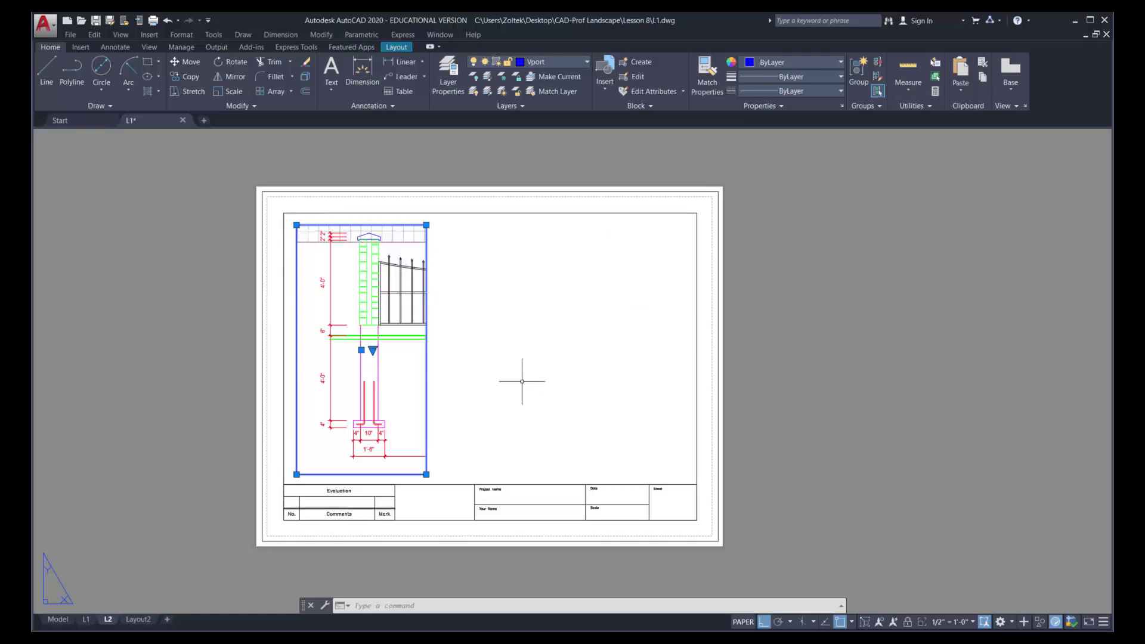
{"action": "key", "text": "Escape"}
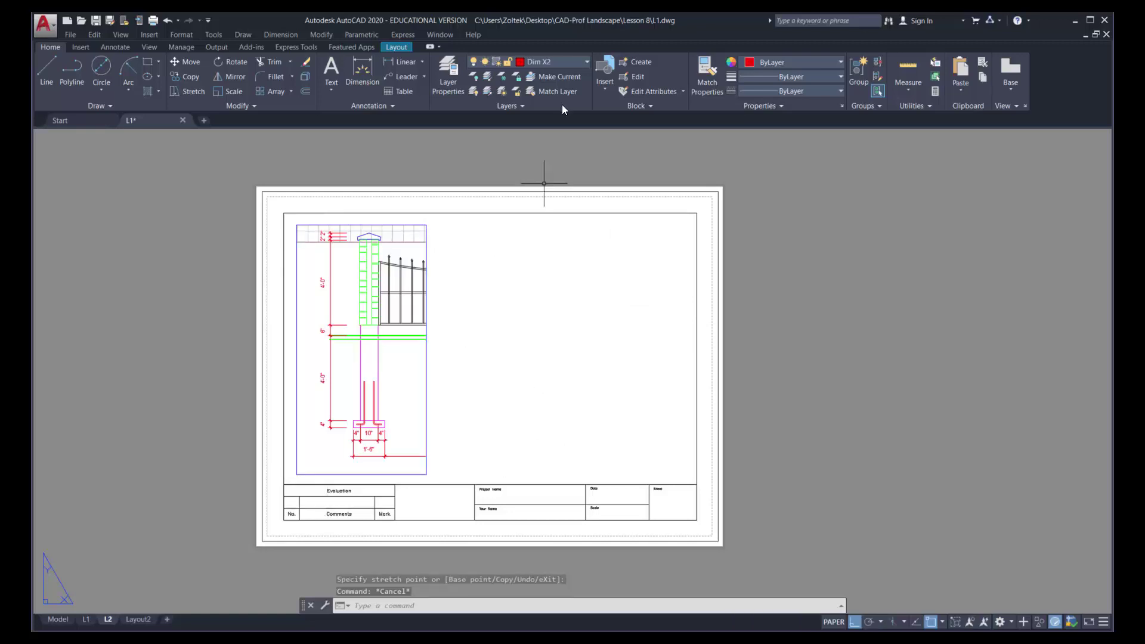
Make Vport the current layer and create a single rectangular viewport filling the empty space beside the pillar viewport on L2
{"action": "left_click", "coordinate": [588, 61]}
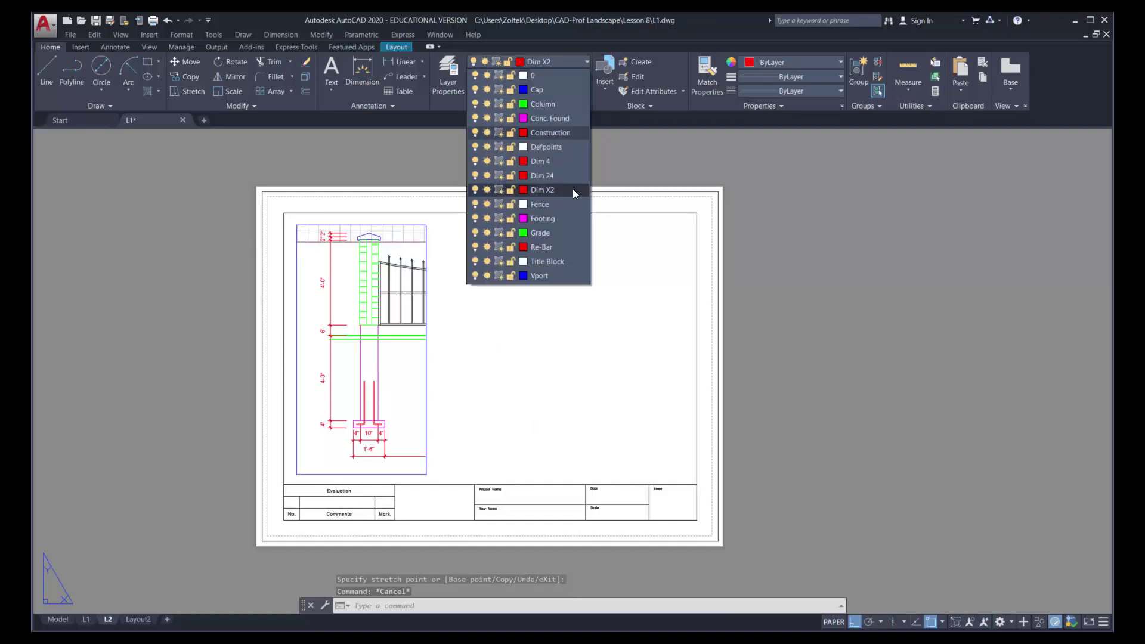
{"action": "left_click", "coordinate": [545, 275]}
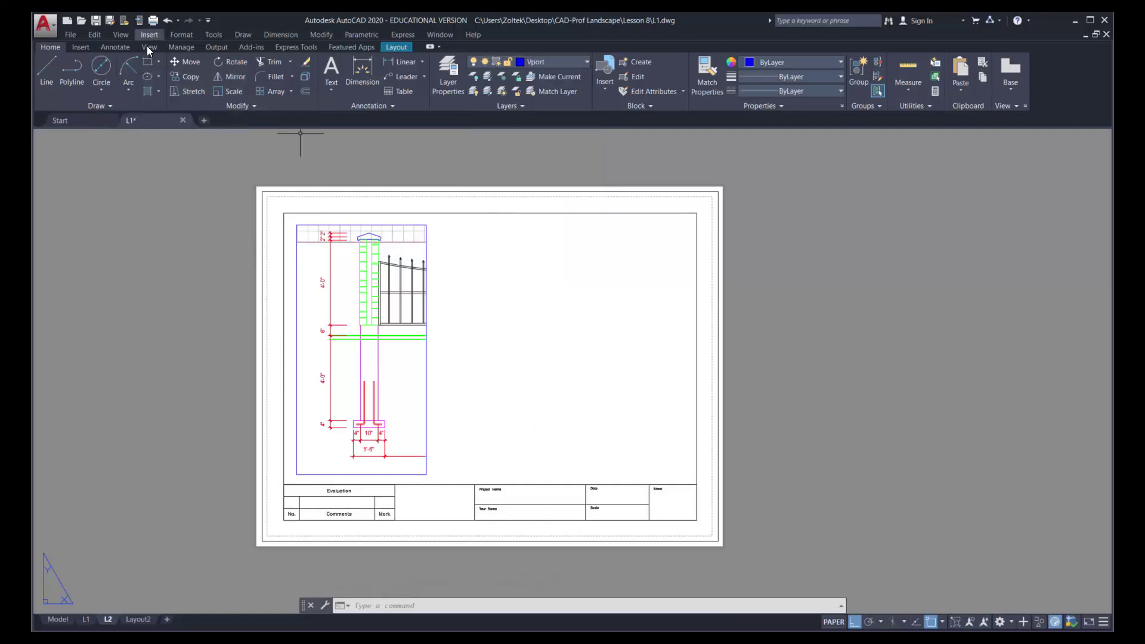
{"action": "left_click", "coordinate": [121, 34]}
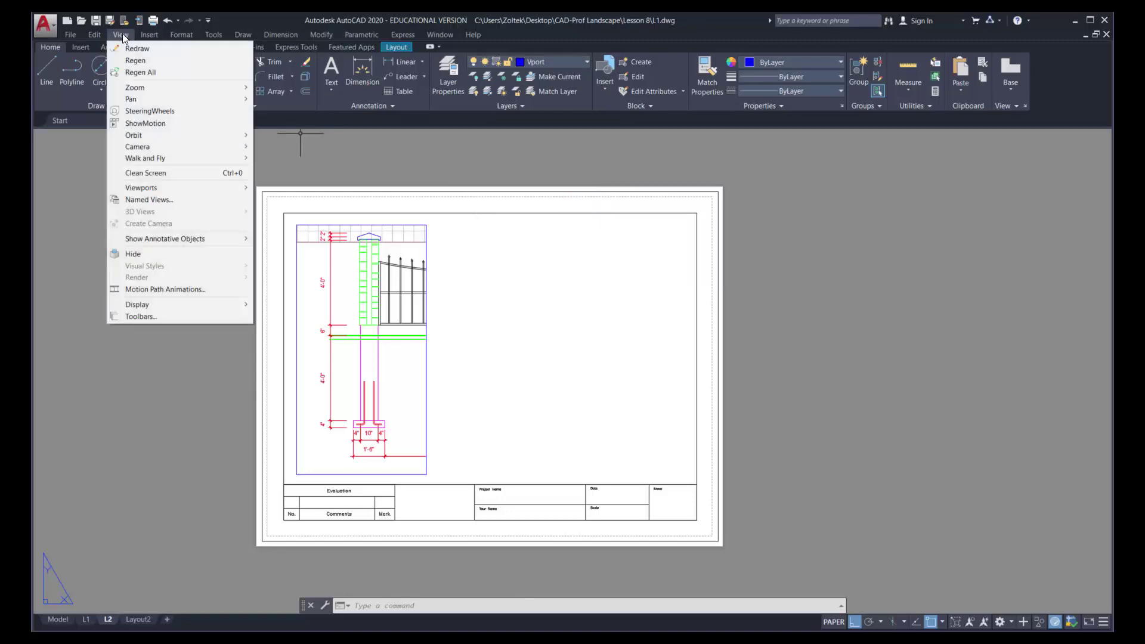
{"action": "mouse_move", "coordinate": [151, 187]}
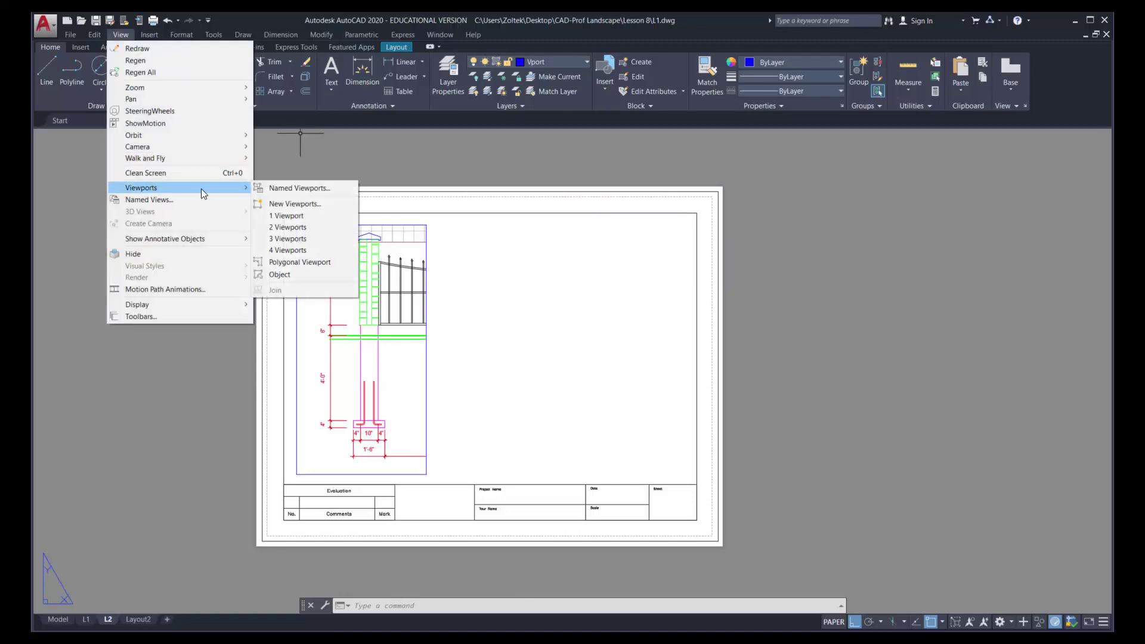
{"action": "left_click", "coordinate": [284, 216]}
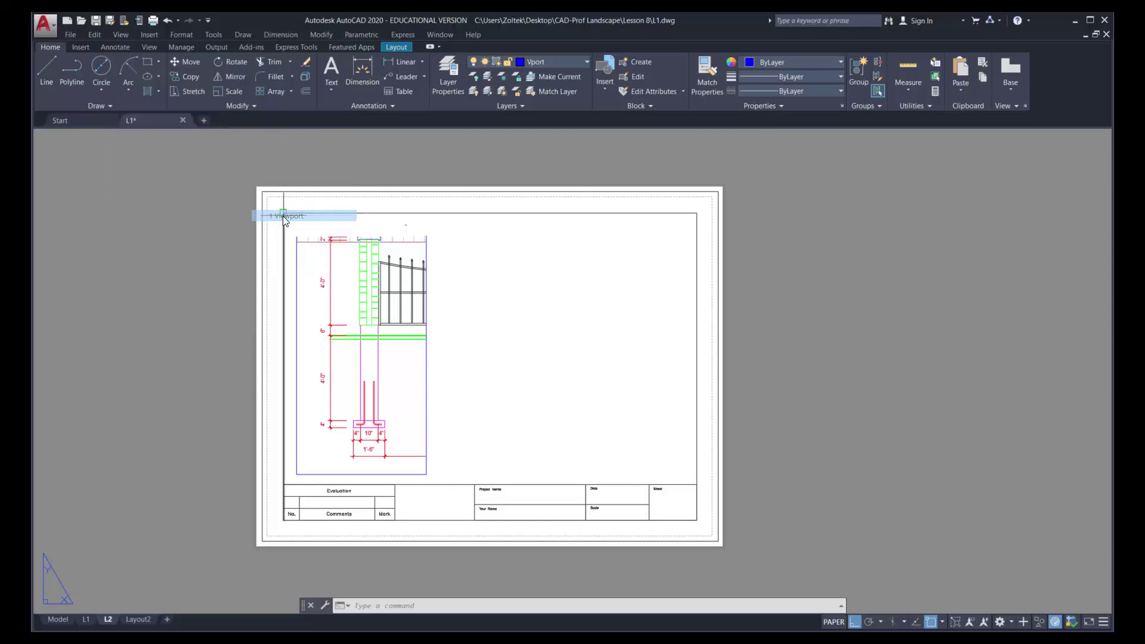
{"action": "left_click", "coordinate": [440, 227]}
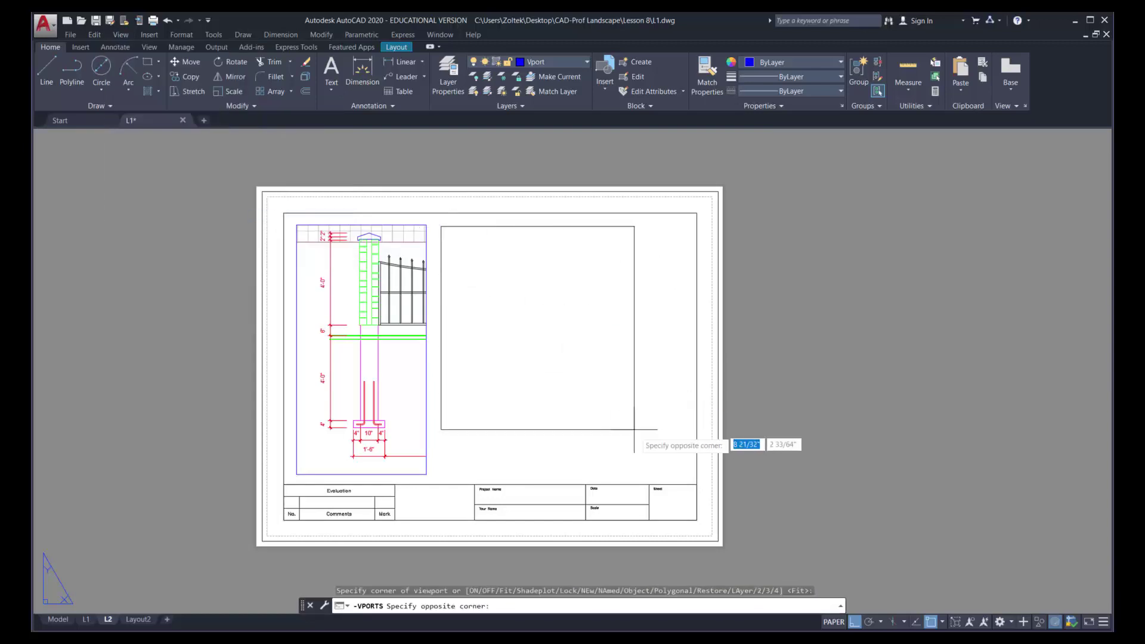
{"action": "left_click", "coordinate": [688, 475]}
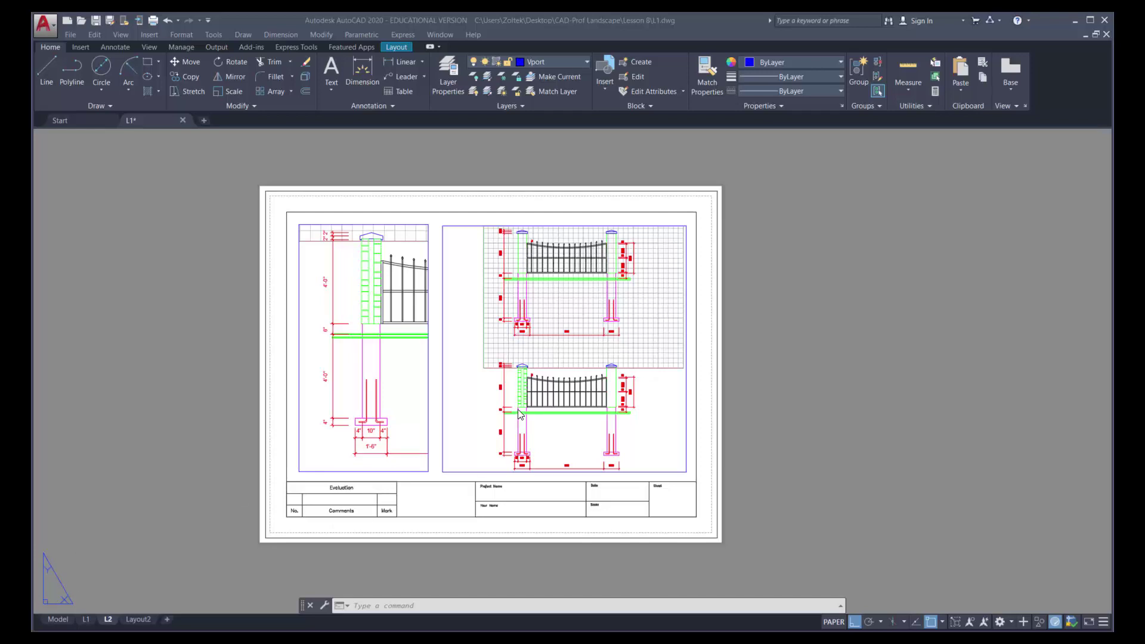
Activate the new L2 viewport and frame its model view on the dimensioned picket finial detail
{"action": "scroll", "coordinate": [520, 413], "scroll_direction": "up", "scroll_amount": 2}
{"action": "scroll", "coordinate": [518, 413], "scroll_direction": "down", "scroll_amount": 2}
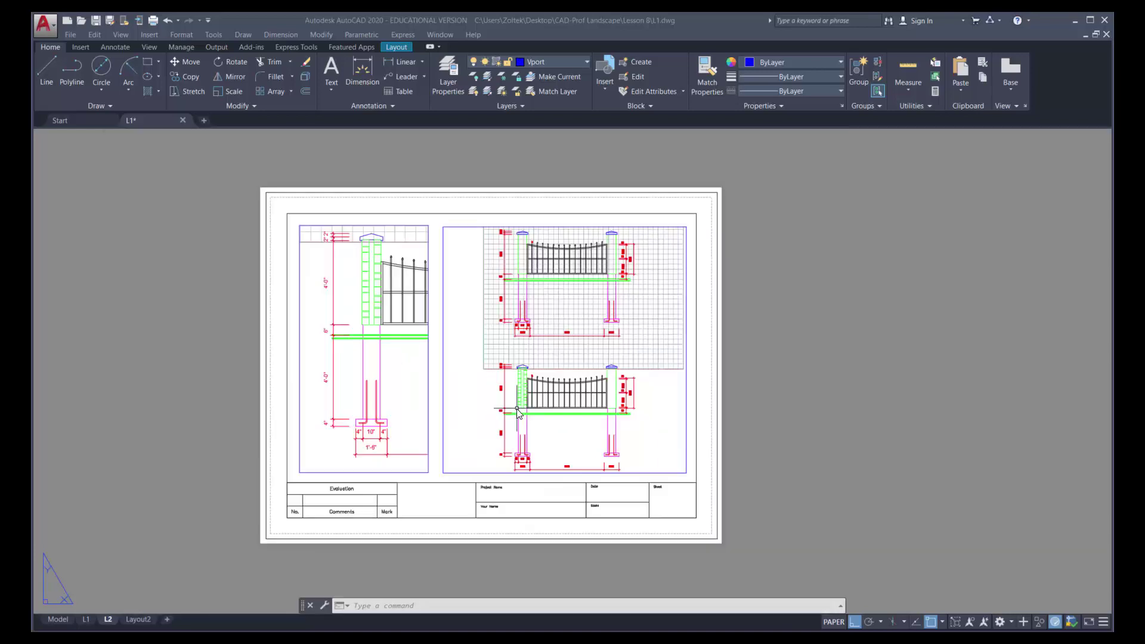
{"action": "double_click", "coordinate": [543, 359]}
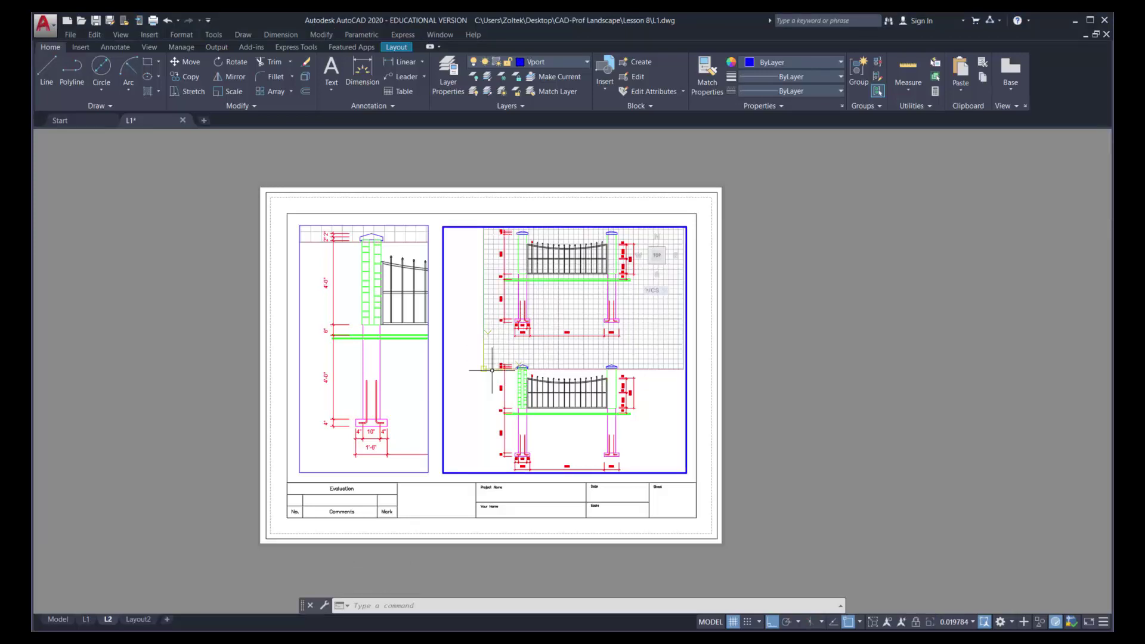
{"action": "key", "text": "ctrl+z"}
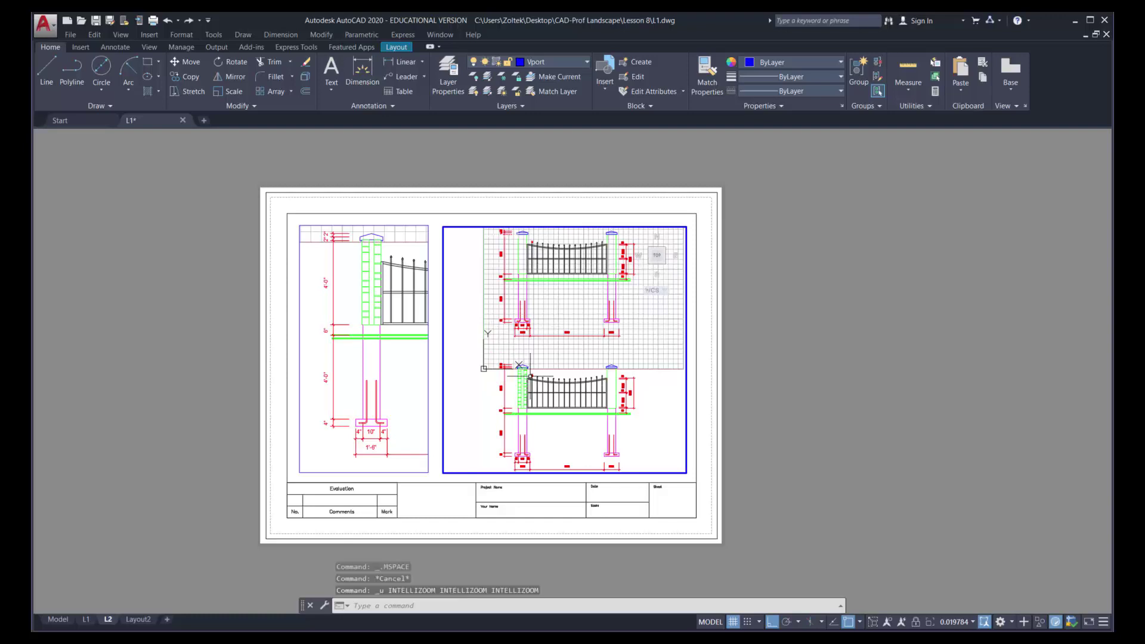
{"action": "scroll", "coordinate": [530, 376], "scroll_direction": "up", "scroll_amount": 8}
{"action": "scroll", "coordinate": [537, 372], "scroll_direction": "up", "scroll_amount": 10}
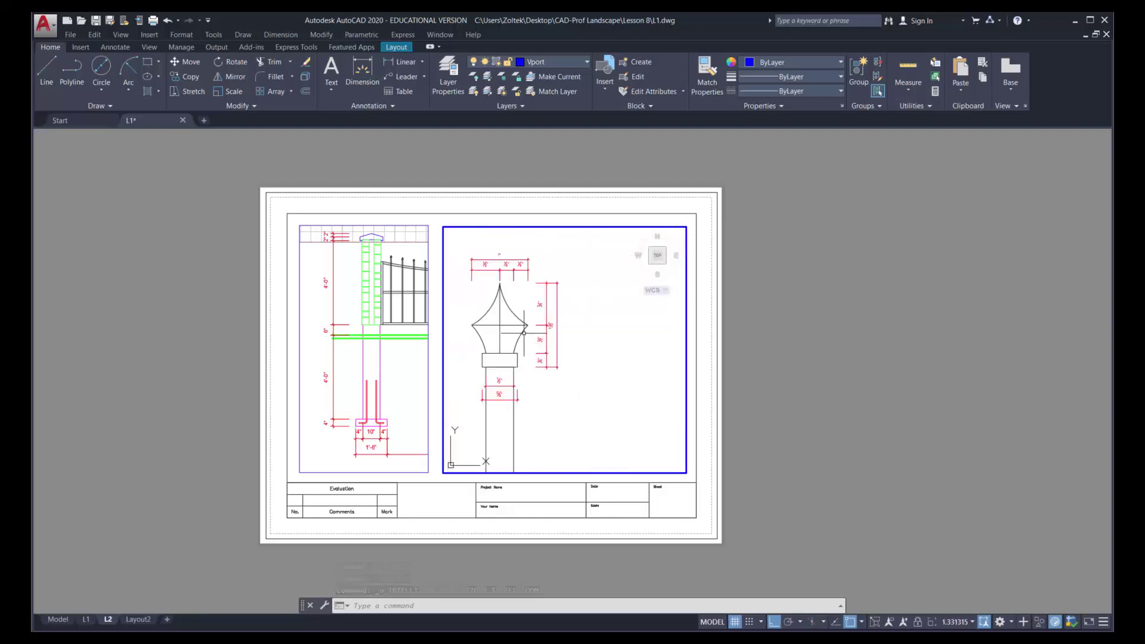
{"action": "middle_click_drag", "start_coordinate": [524, 332], "coordinate": [582, 353]}
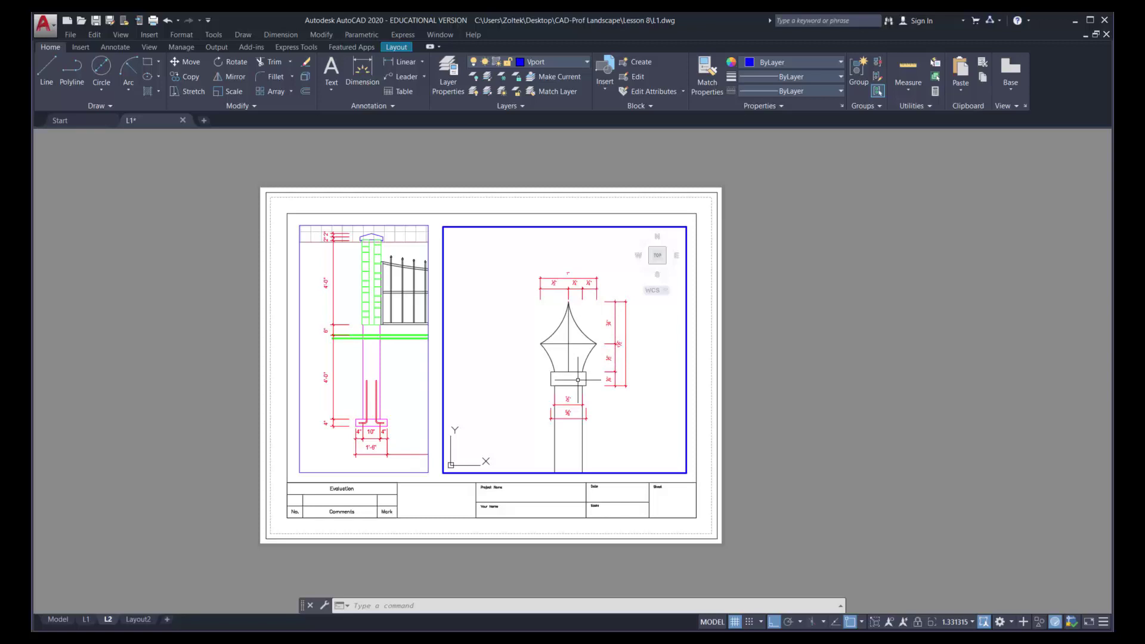
Scale the finial viewport to 2xp and centre the detail within its frame
{"action": "key", "text": "Return"}
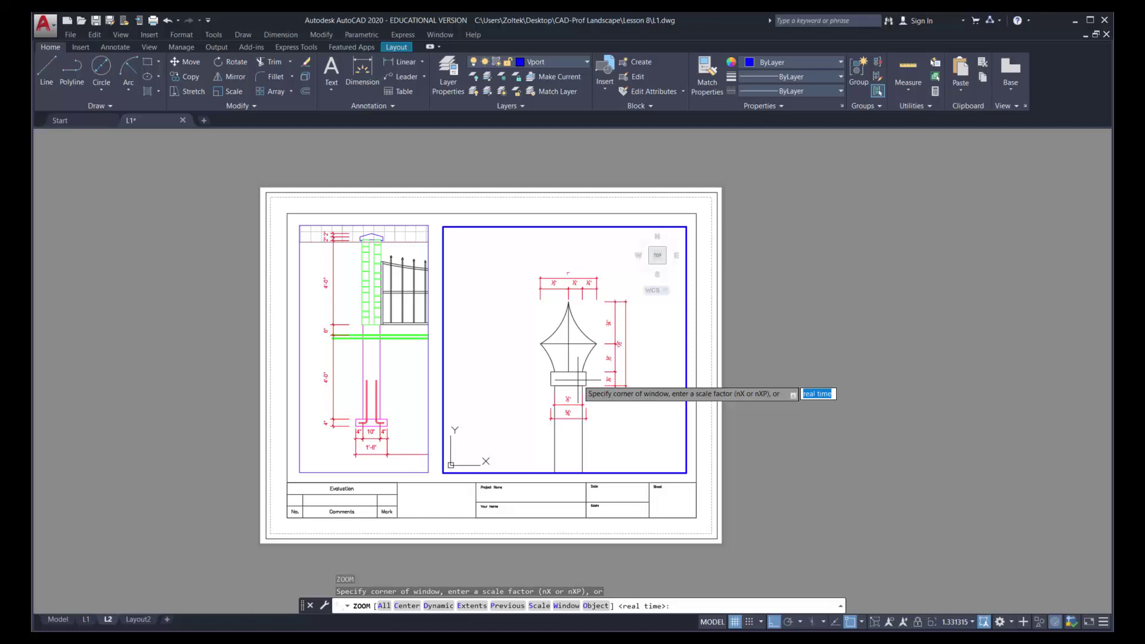
{"action": "type", "text": "2xp"}
{"action": "key", "text": "Return"}
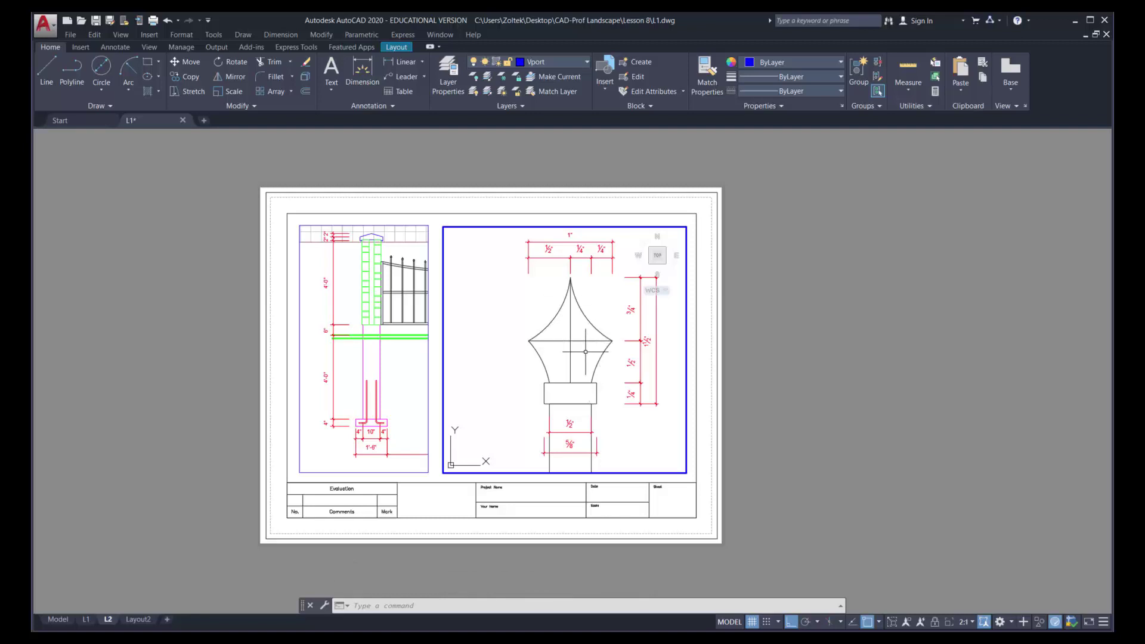
{"action": "mouse_move", "coordinate": [587, 352]}
{"action": "middle_mouse_down"}
{"action": "mouse_move", "coordinate": [561, 353]}
{"action": "mouse_move", "coordinate": [600, 355]}
{"action": "mouse_move", "coordinate": [591, 352]}
{"action": "middle_mouse_up"}
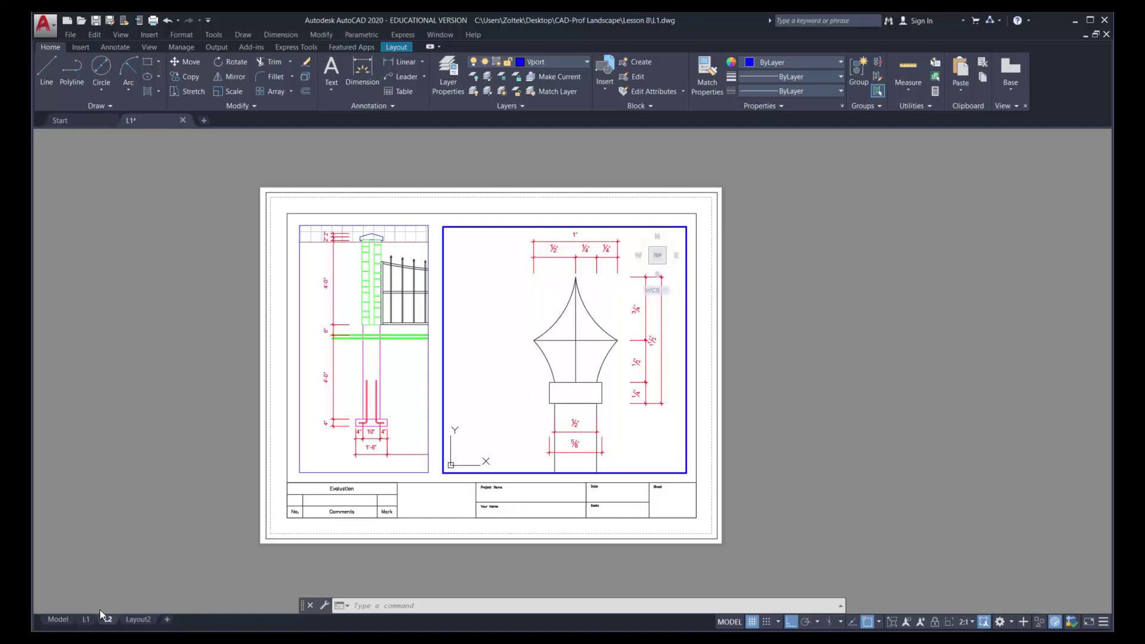
In model space, make Dim X2 the current layer and add a radius dimension to the finial's upper-left arc
{"action": "left_click", "coordinate": [68, 622]}
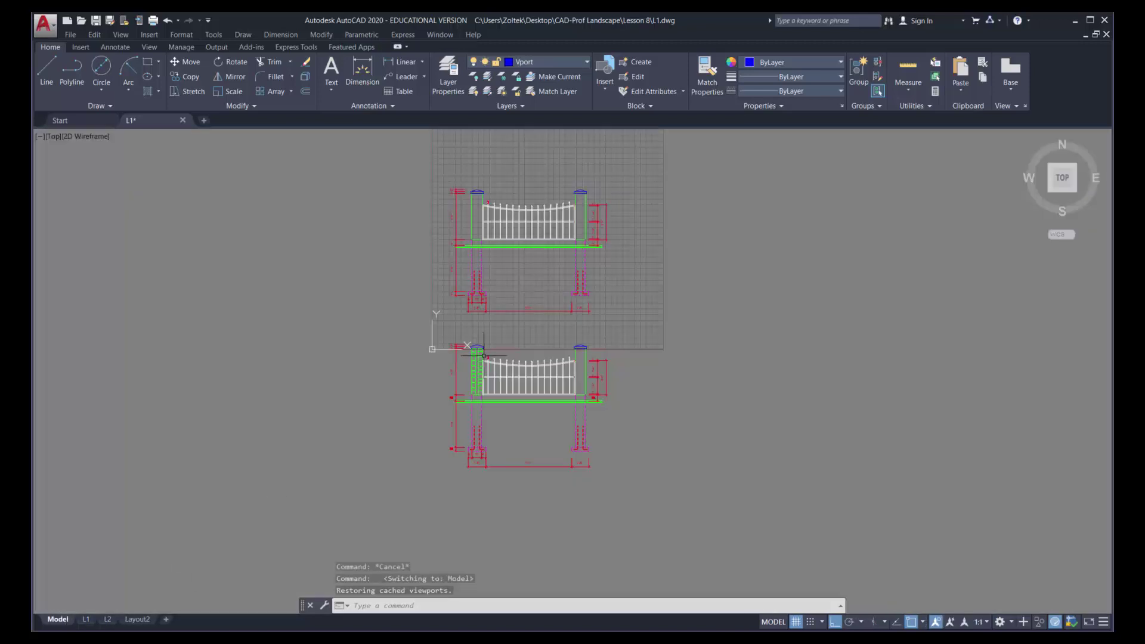
{"action": "scroll", "coordinate": [474, 358], "scroll_direction": "up", "scroll_amount": 8}
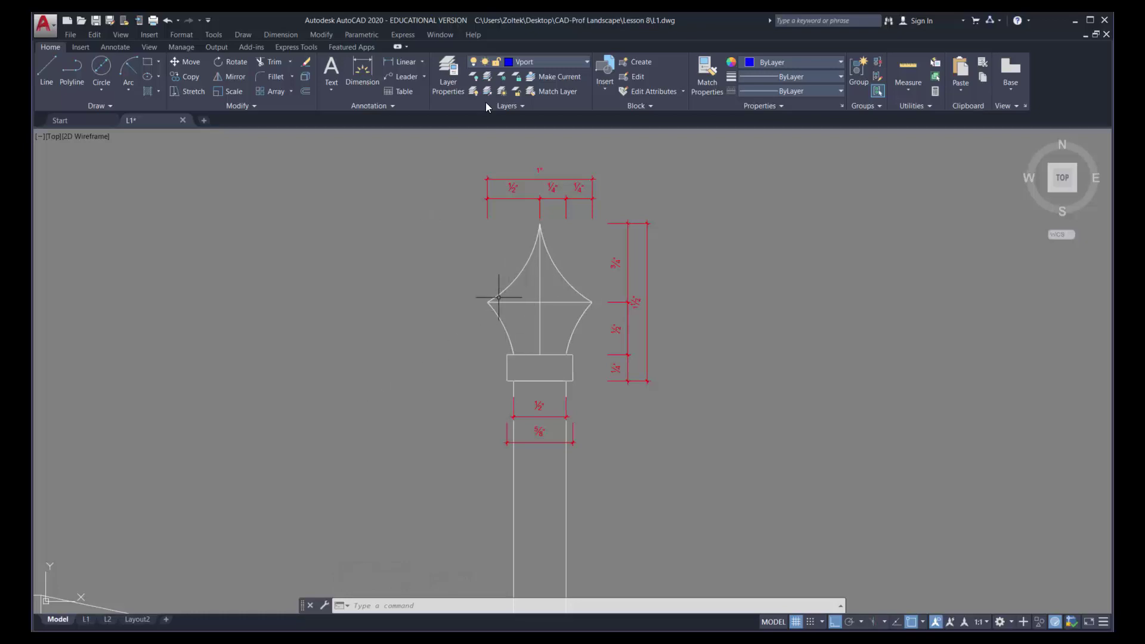
{"action": "left_click", "coordinate": [553, 58]}
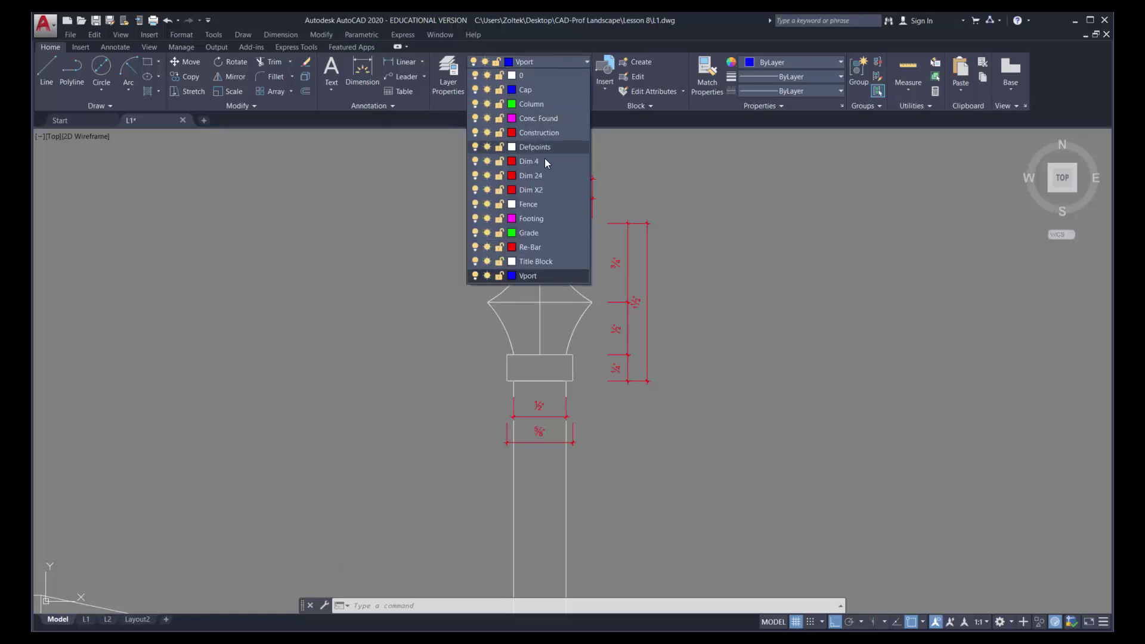
{"action": "left_click", "coordinate": [539, 190]}
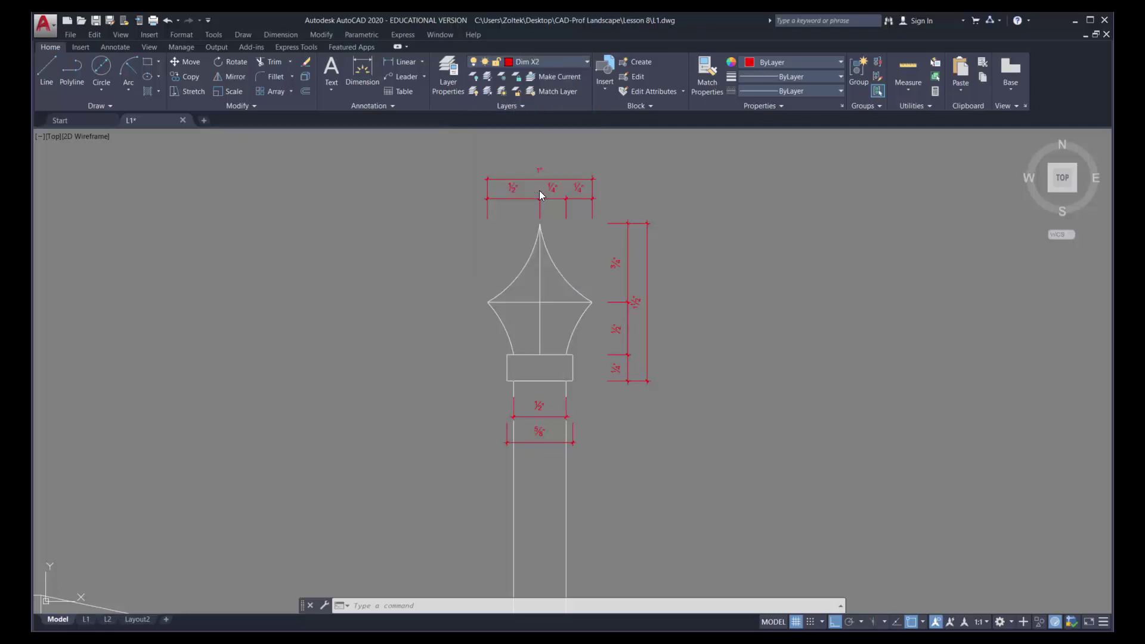
{"action": "left_click", "coordinate": [288, 34]}
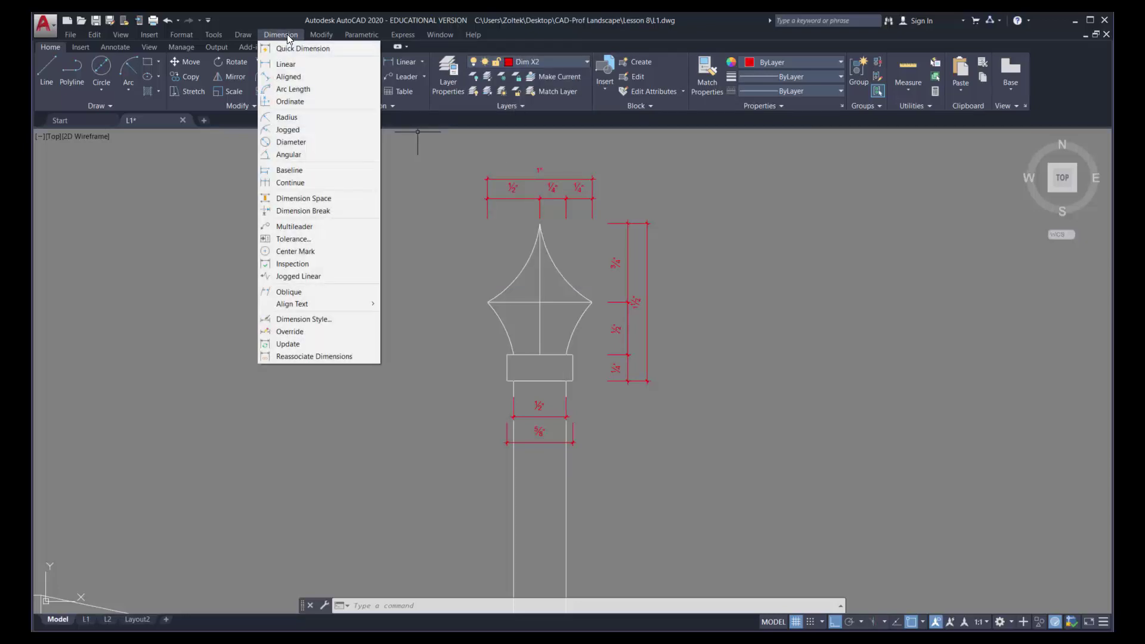
{"action": "left_click", "coordinate": [287, 117]}
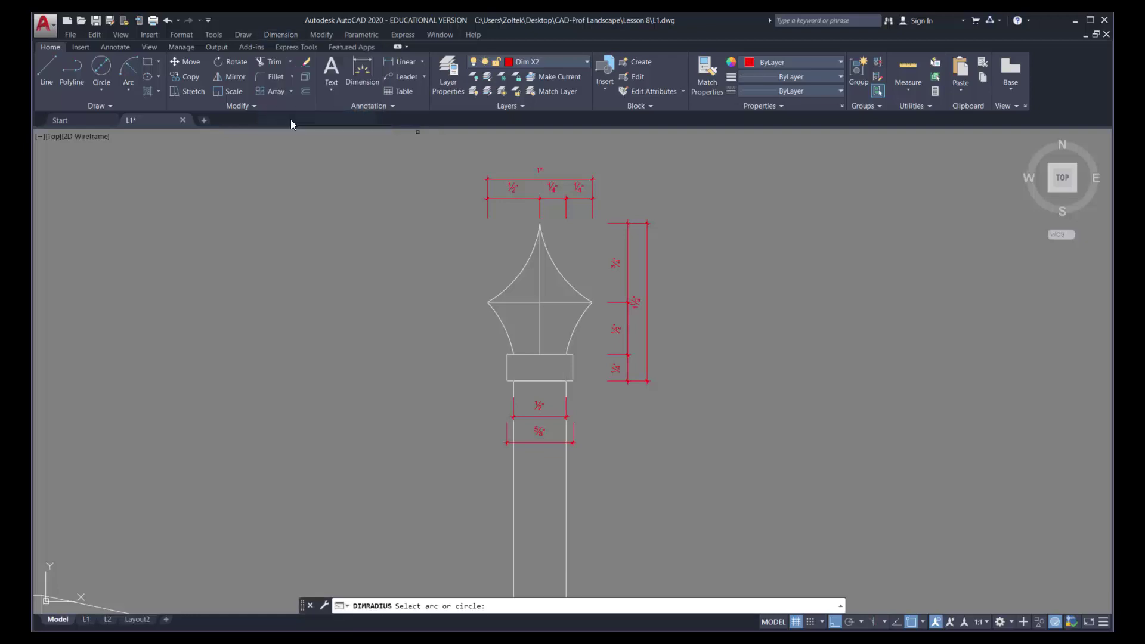
{"action": "left_click", "coordinate": [515, 280]}
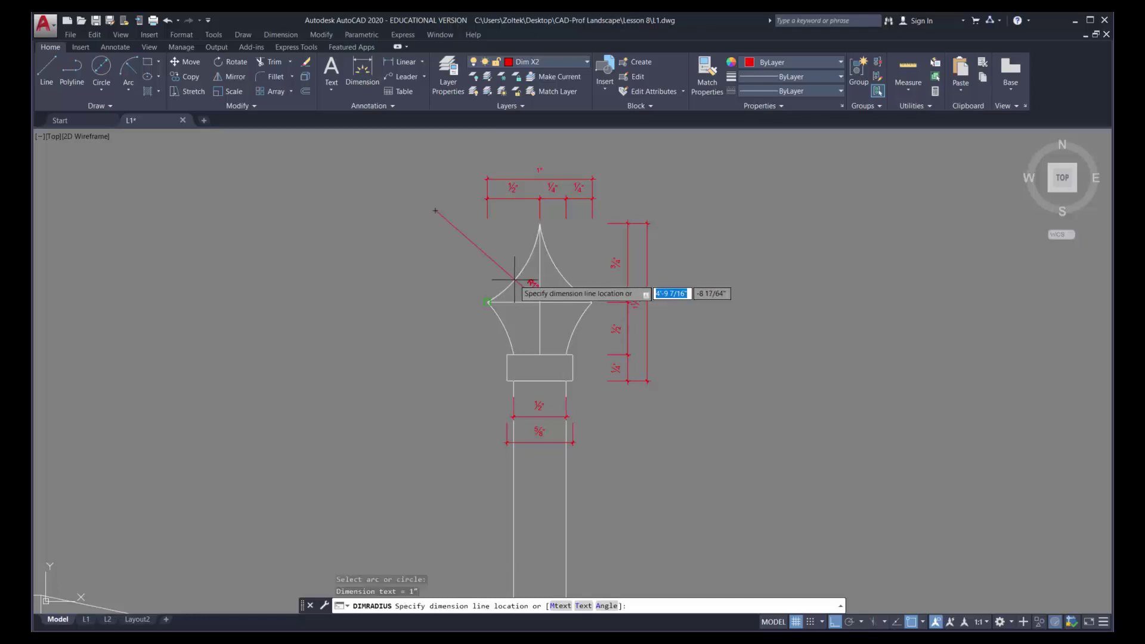
{"action": "left_click", "coordinate": [467, 222]}
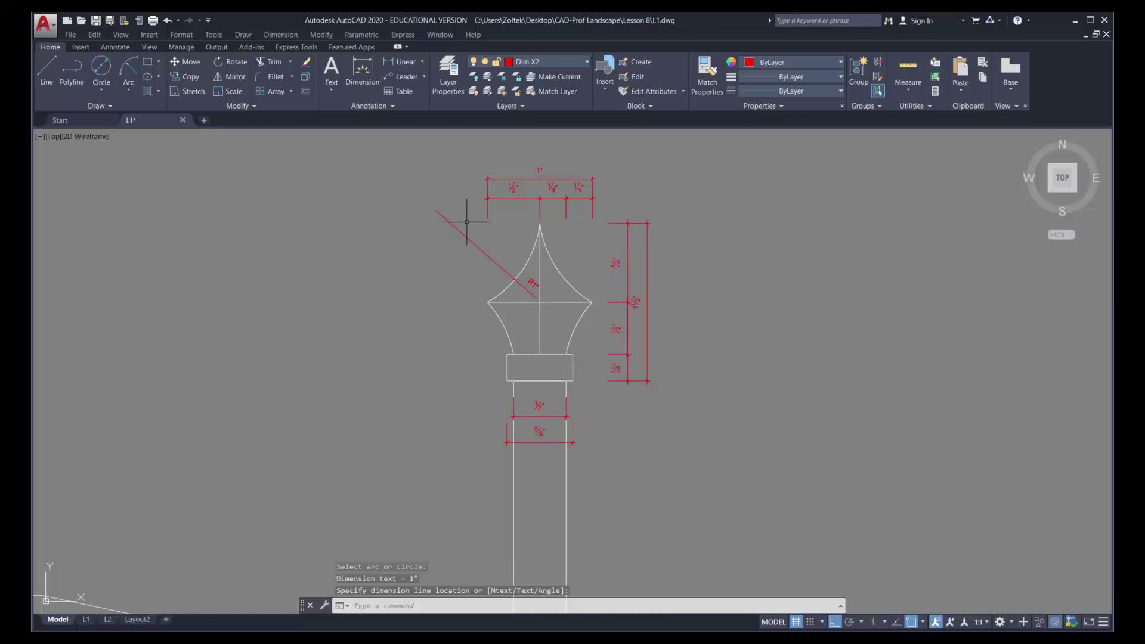
{"action": "scroll", "coordinate": [486, 227], "scroll_direction": "up", "scroll_amount": 4}
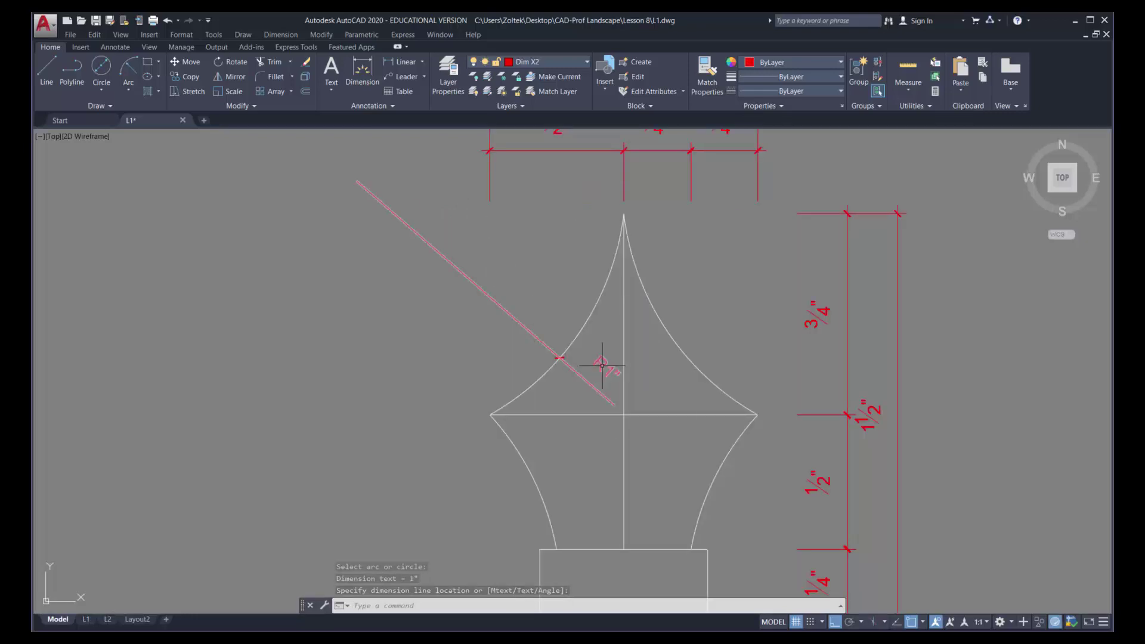
{"action": "middle_click_drag", "start_coordinate": [557, 285], "coordinate": [459, 282]}
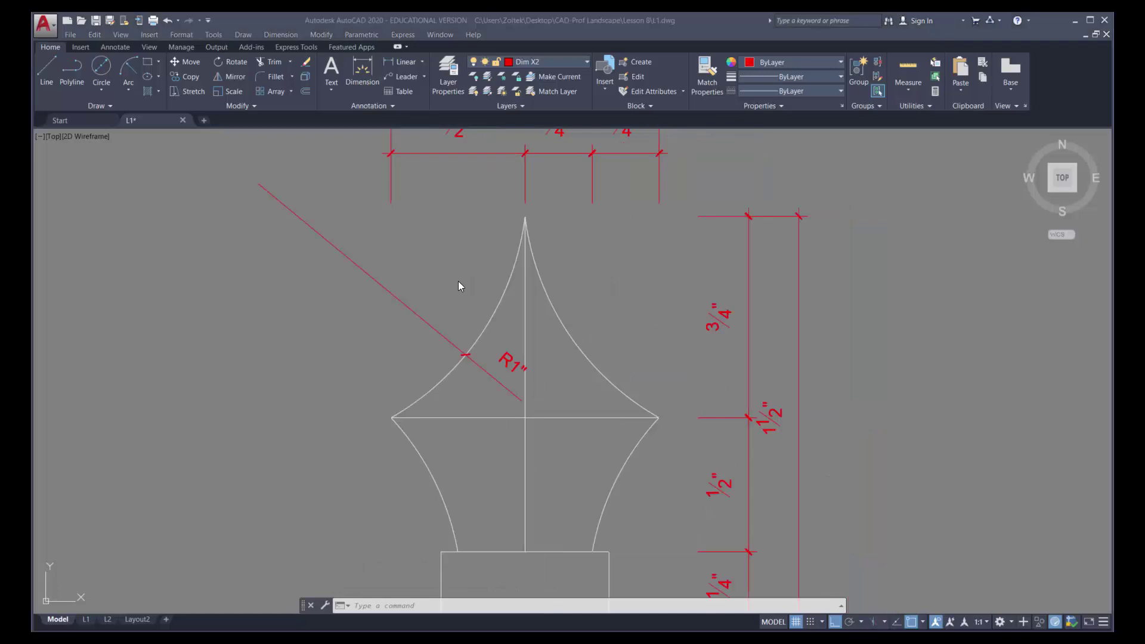
{"action": "left_click", "coordinate": [512, 357]}
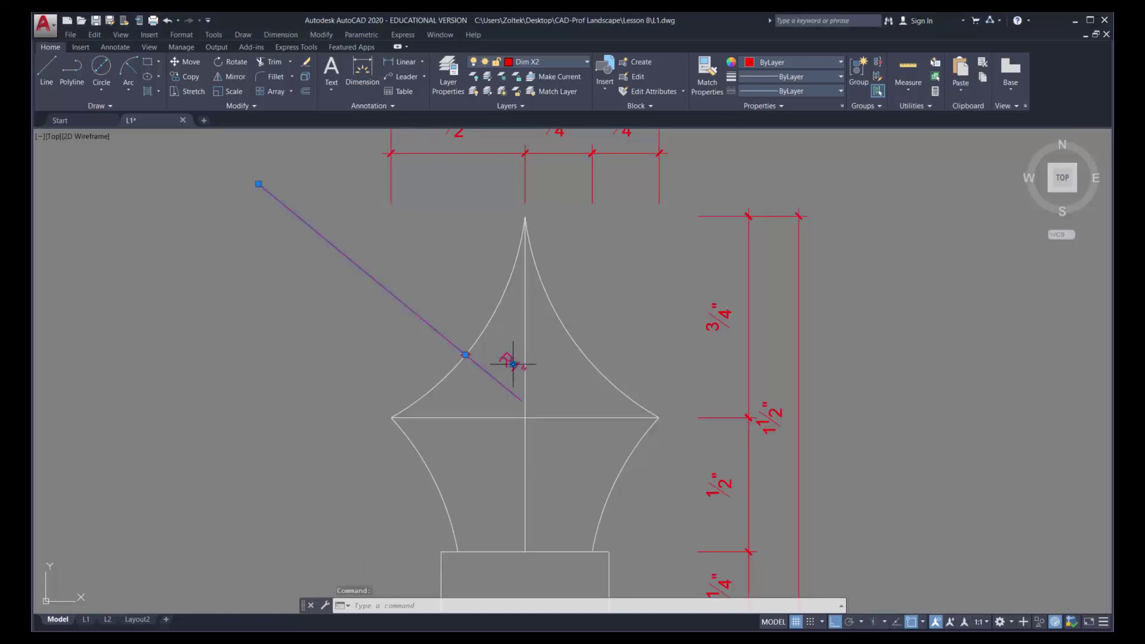
{"action": "left_click", "coordinate": [513, 364]}
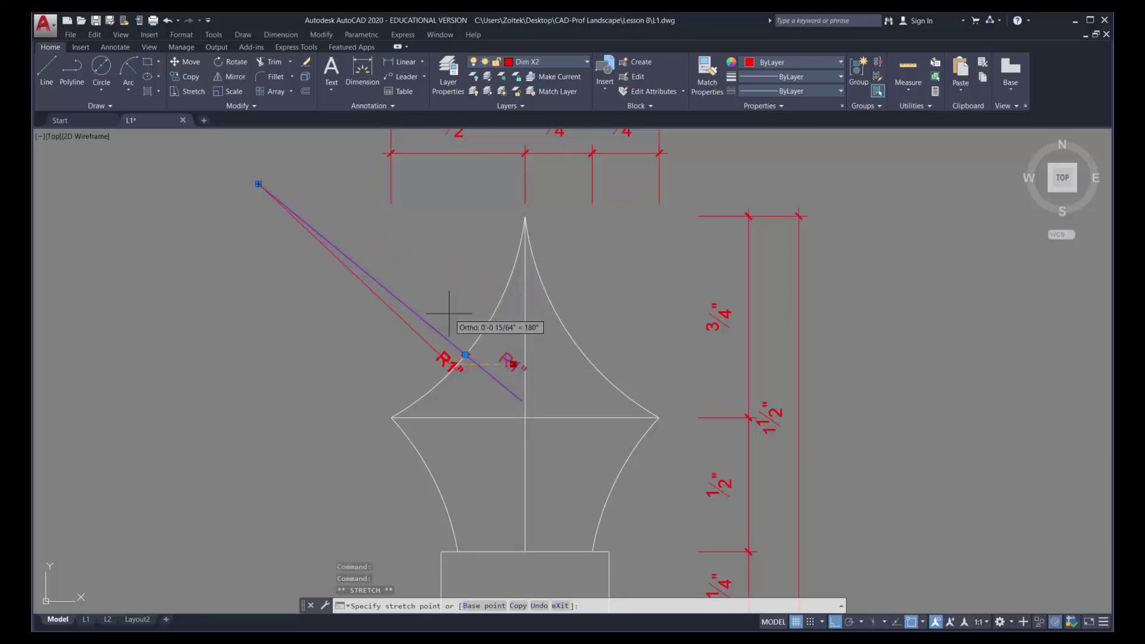
{"action": "key", "text": "Escape"}
{"action": "key", "text": "Escape"}
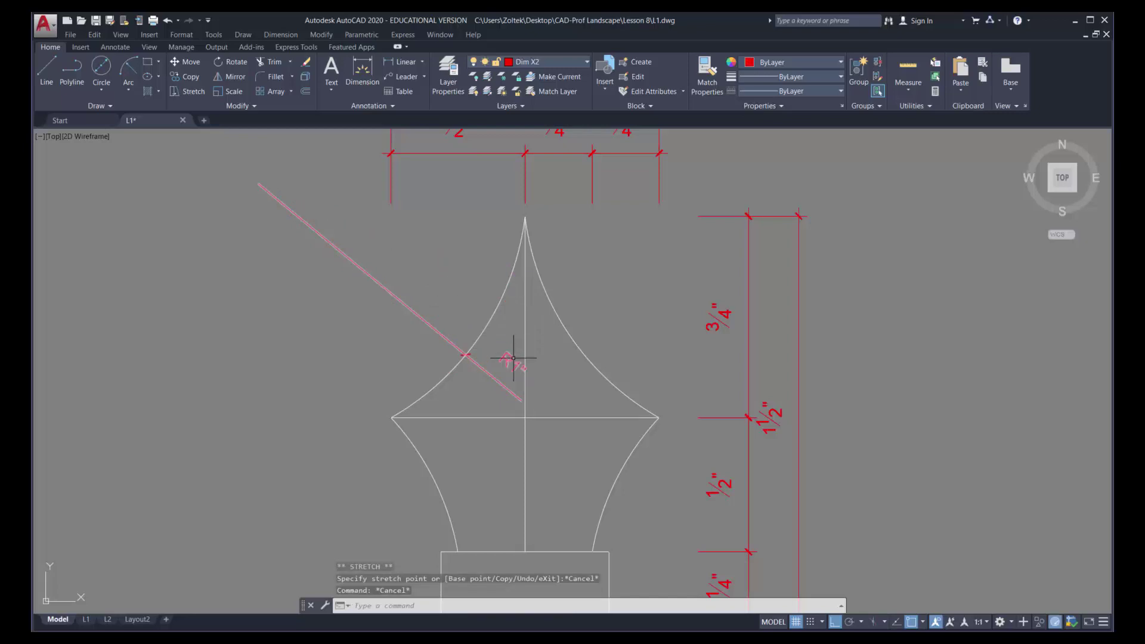
{"action": "mouse_move", "coordinate": [512, 356]}
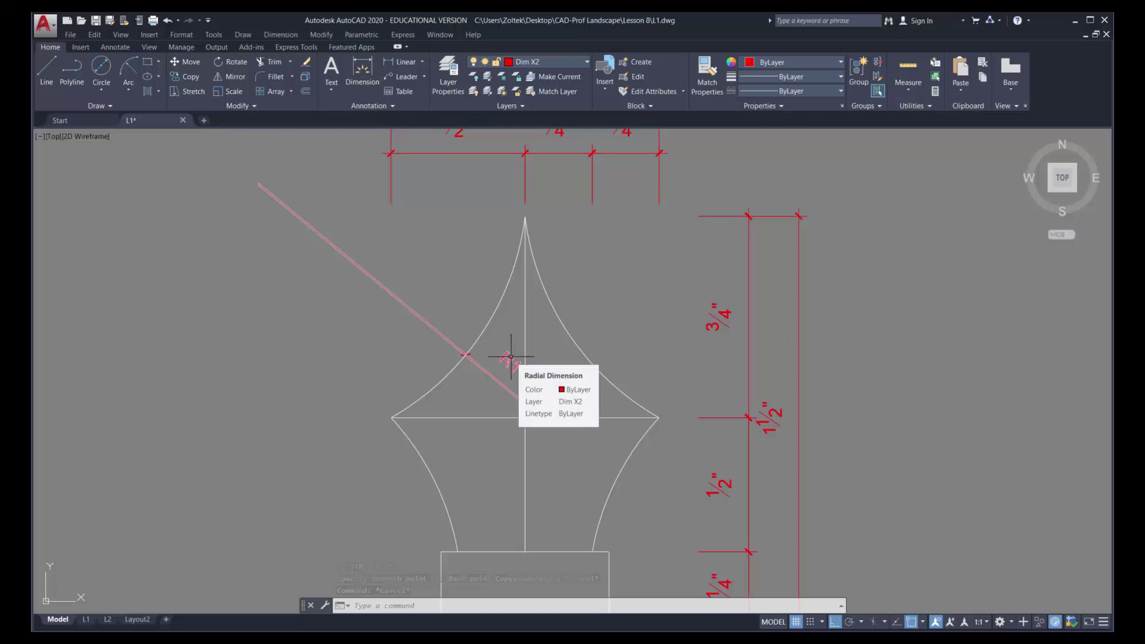
Modify the Dim X2 dimension style so that dimension text is placed manually
{"action": "left_click", "coordinate": [373, 105]}
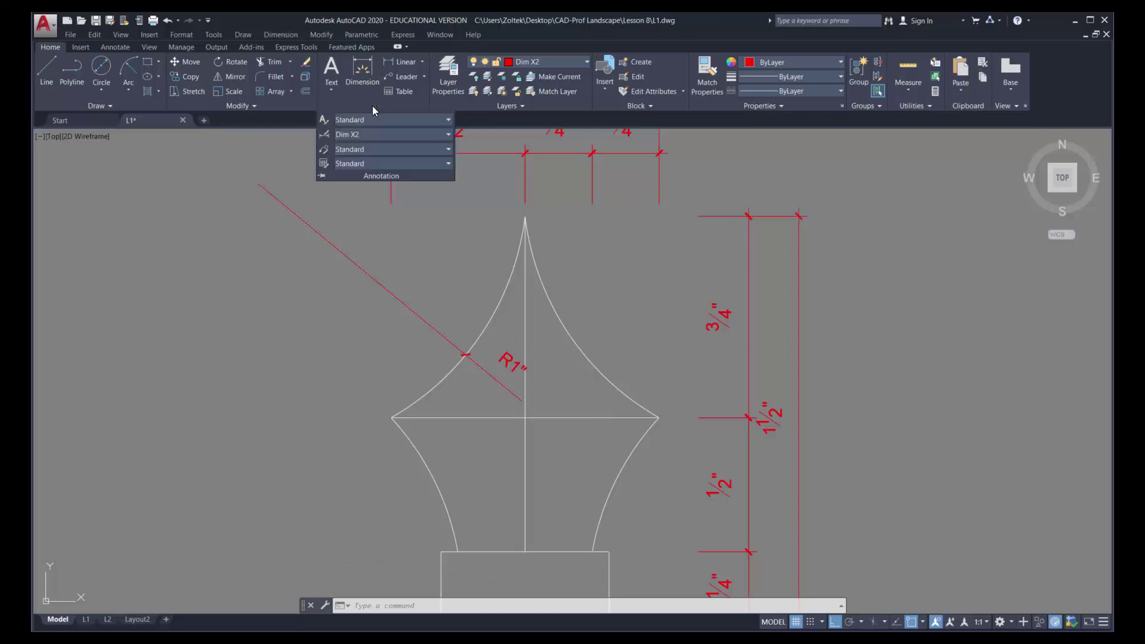
{"action": "left_click", "coordinate": [325, 139]}
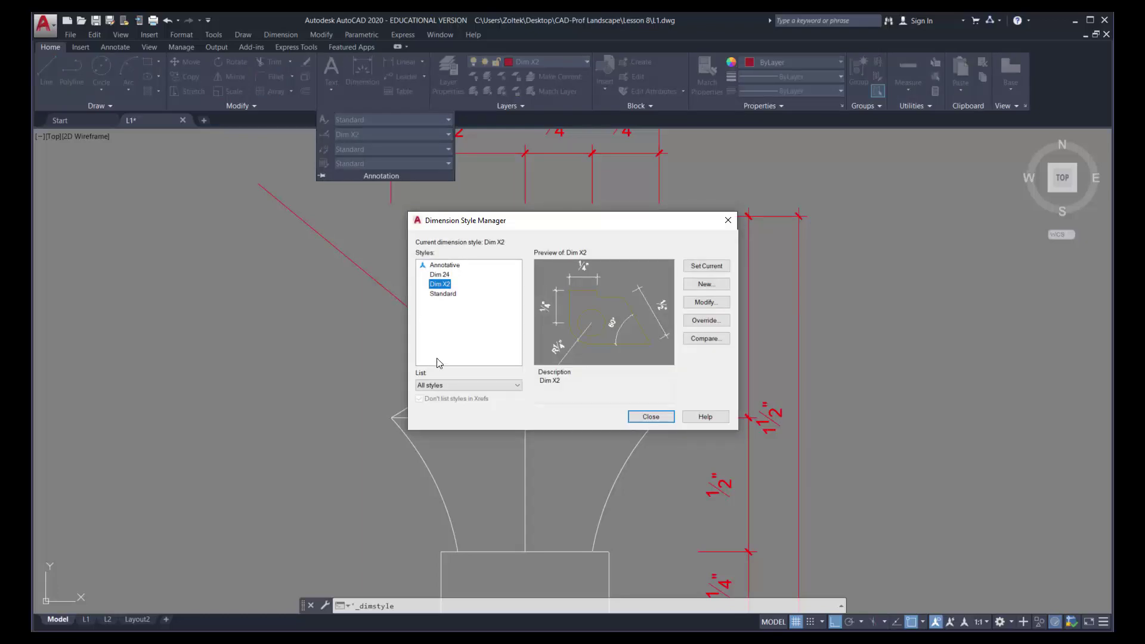
{"action": "left_click", "coordinate": [707, 302]}
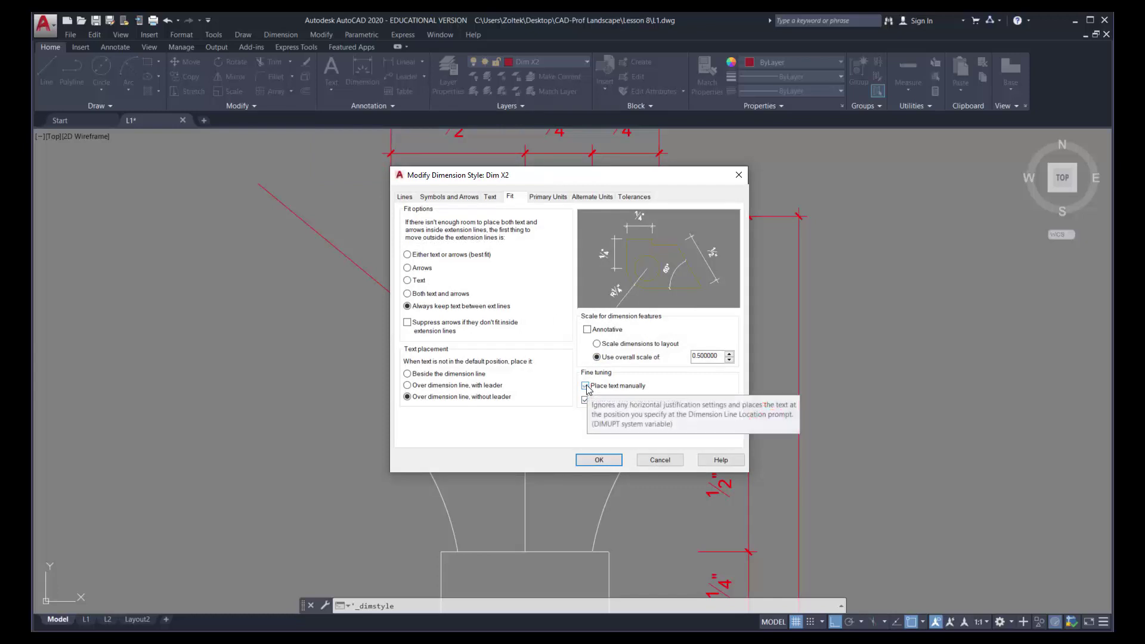
{"action": "left_click", "coordinate": [599, 460]}
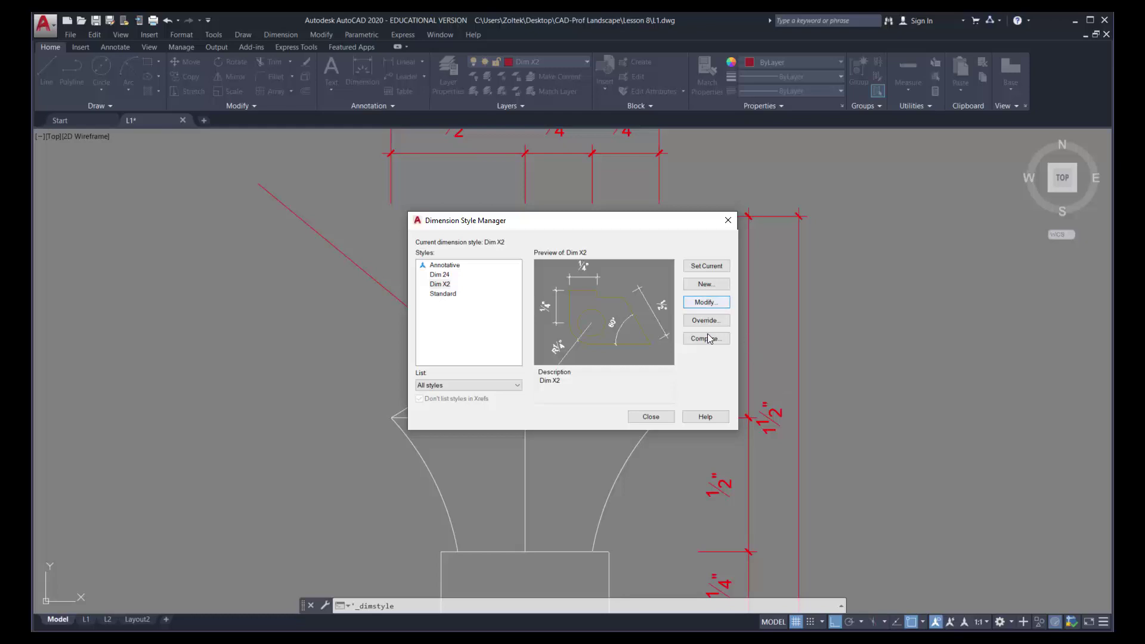
{"action": "left_click", "coordinate": [656, 416]}
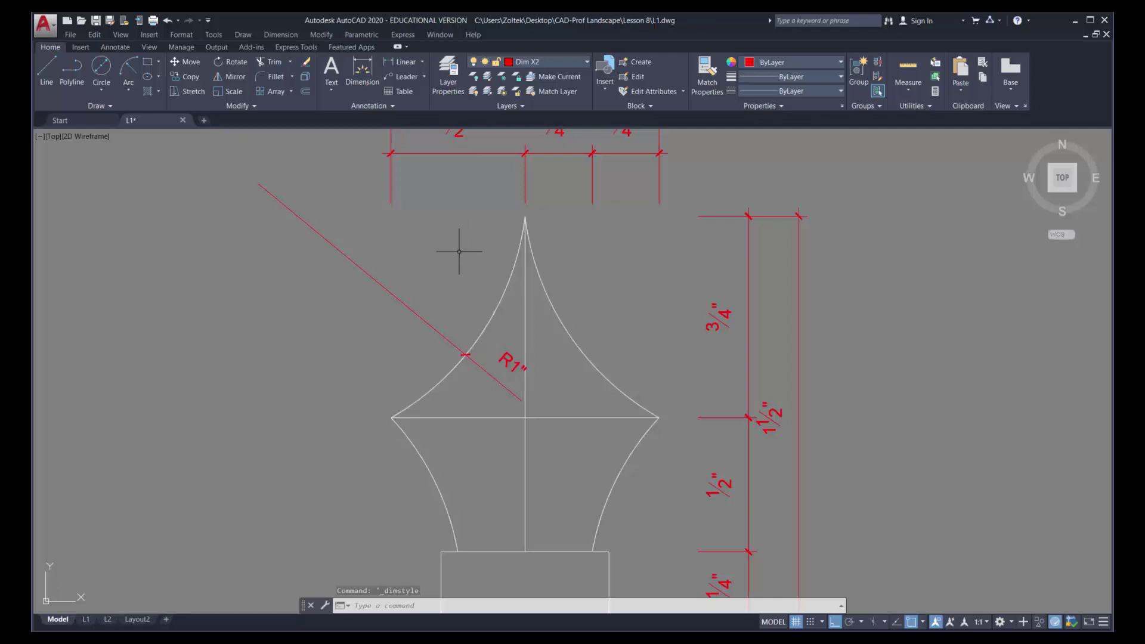
Add a radius dimension to the finial's lower-left arc, placing its text outside the profile
{"action": "left_click", "coordinate": [280, 34]}
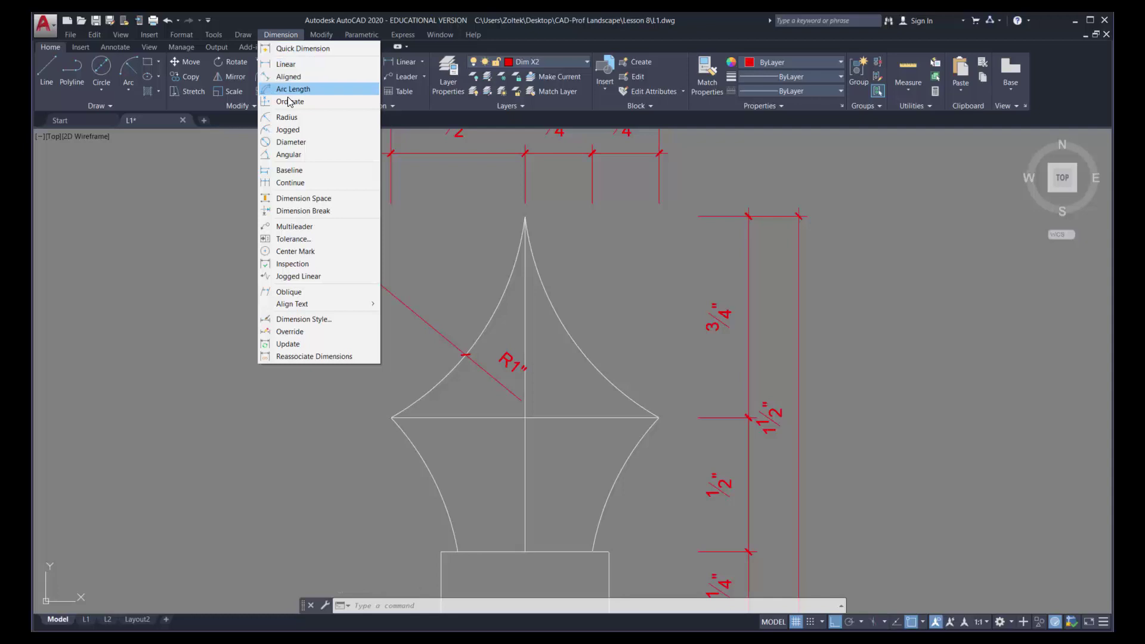
{"action": "left_click", "coordinate": [290, 118]}
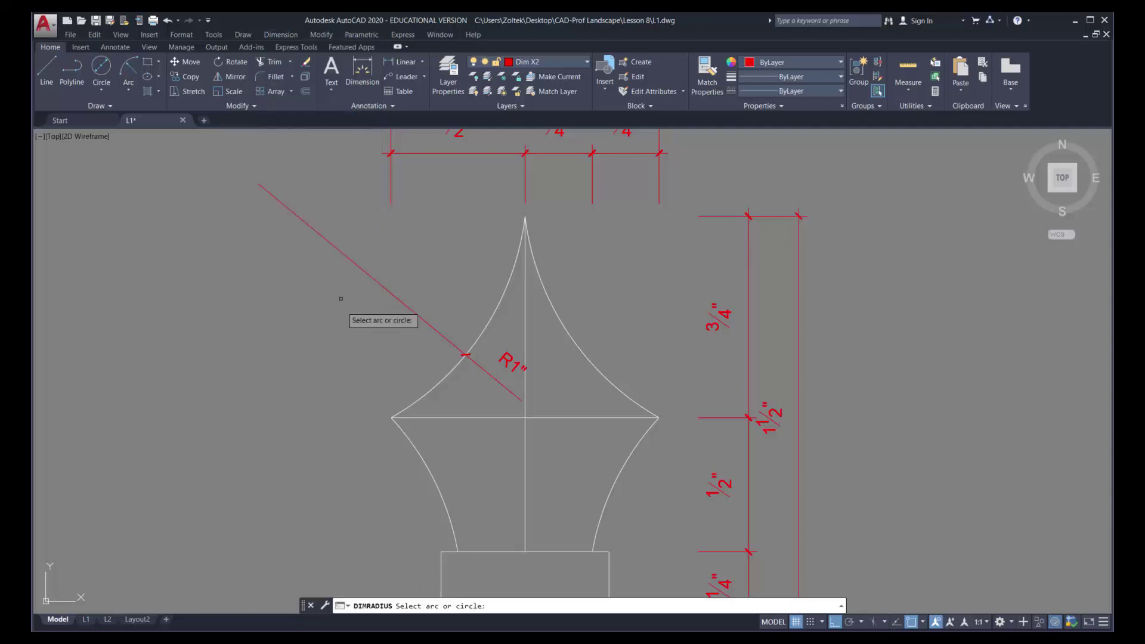
{"action": "left_click", "coordinate": [434, 480]}
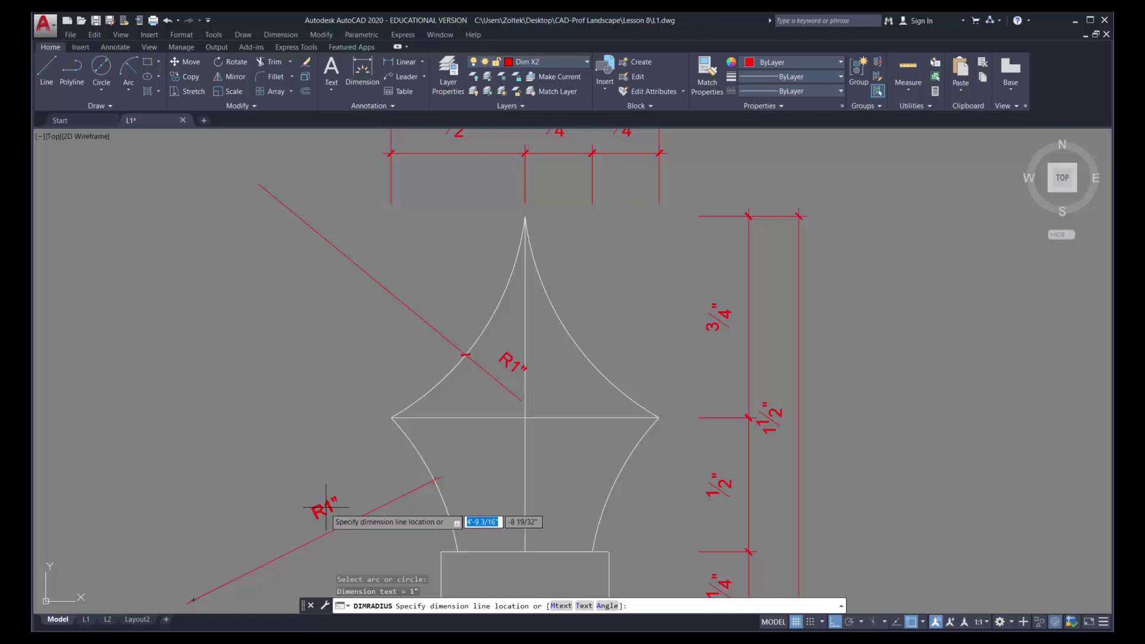
{"action": "left_click", "coordinate": [311, 512]}
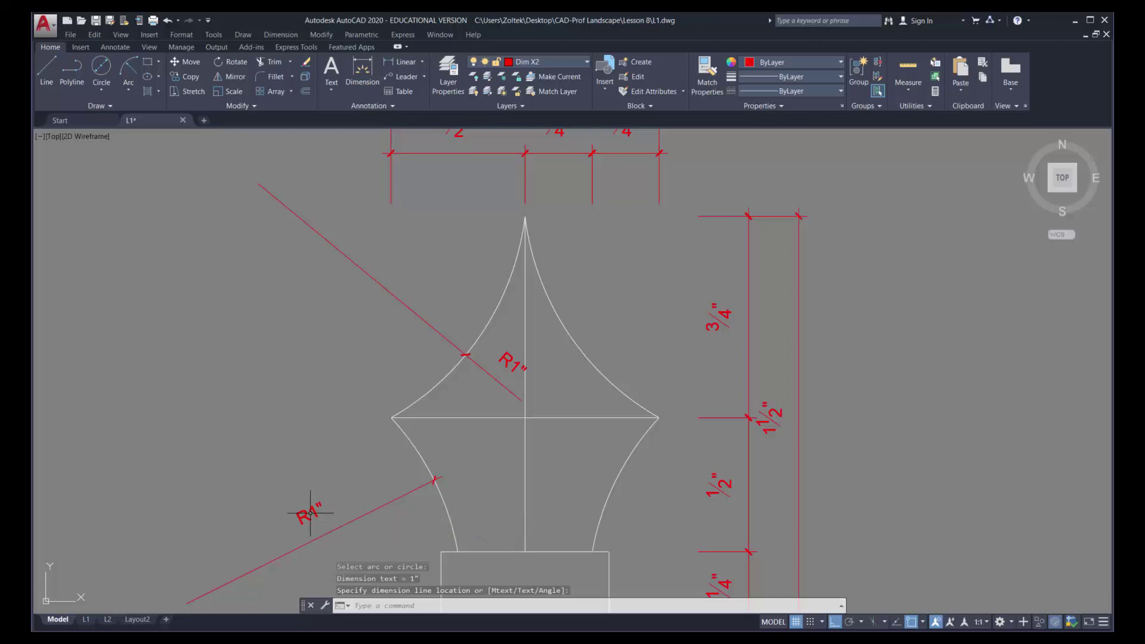
Replace the radius dimension on the finial's upper-left arc with one whose text sits outside the profile
{"action": "left_click", "coordinate": [494, 383]}
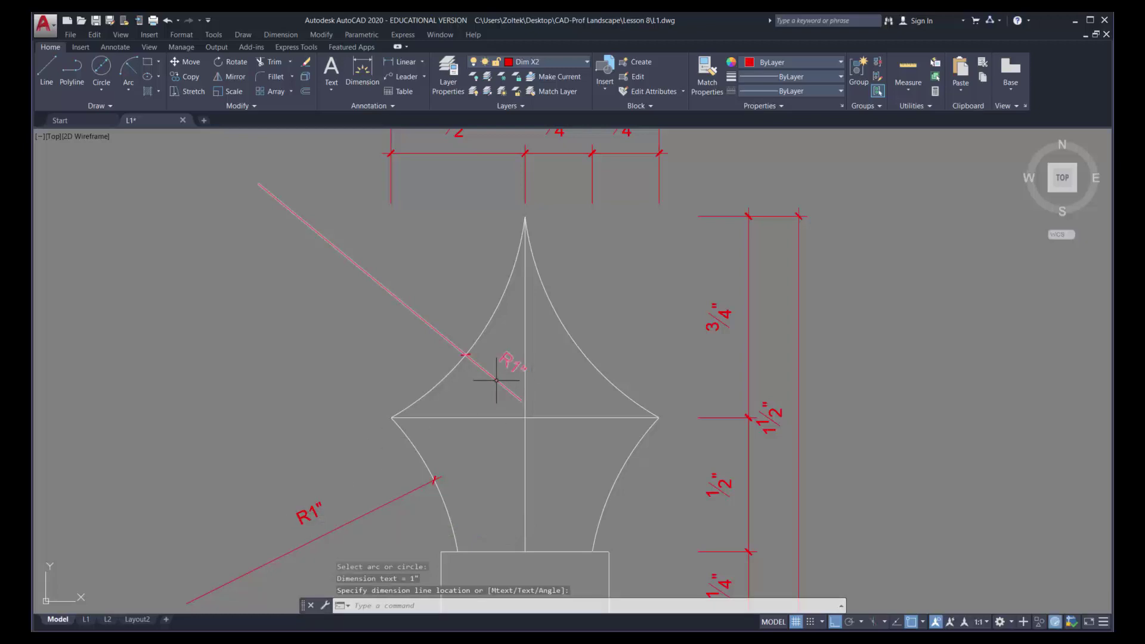
{"action": "left_click", "coordinate": [496, 380]}
{"action": "key", "text": "Delete"}
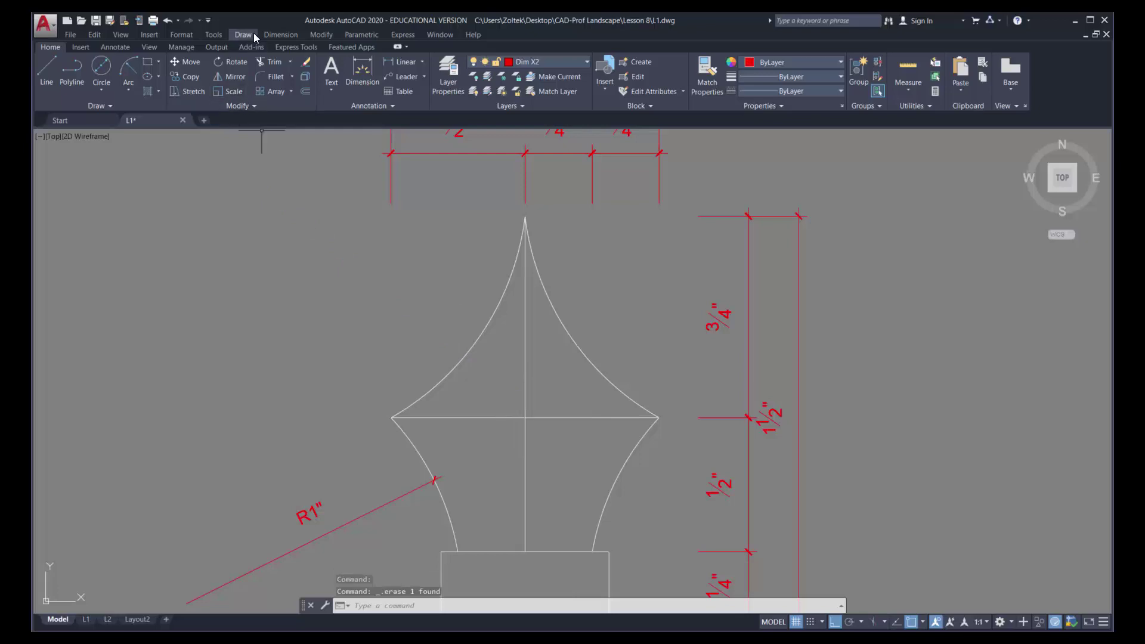
{"action": "left_click", "coordinate": [280, 34]}
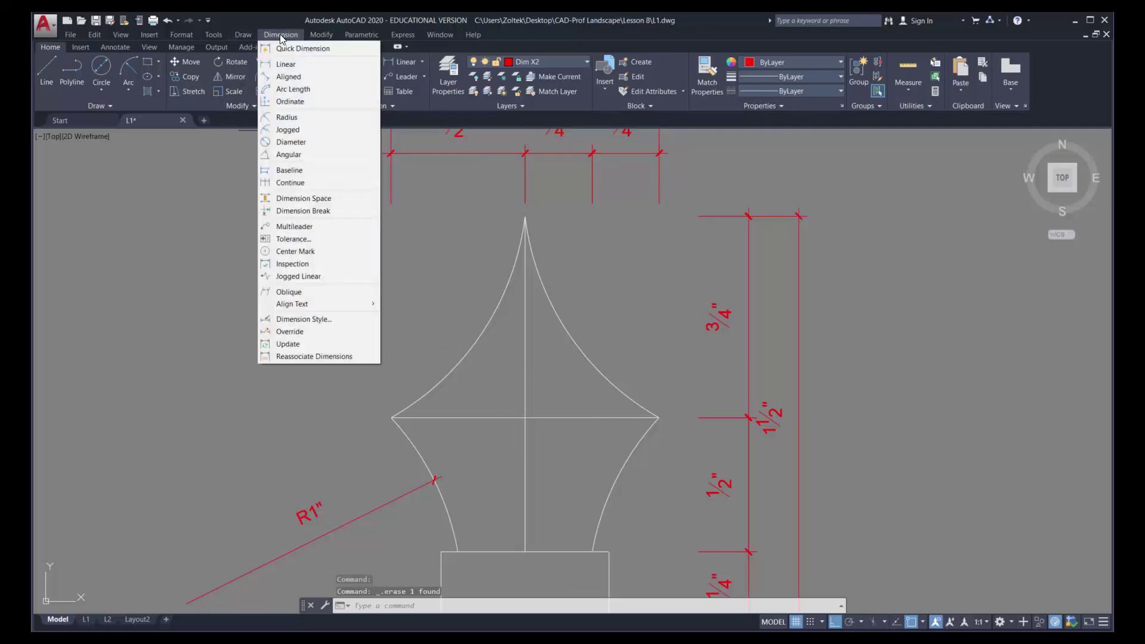
{"action": "left_click", "coordinate": [289, 117]}
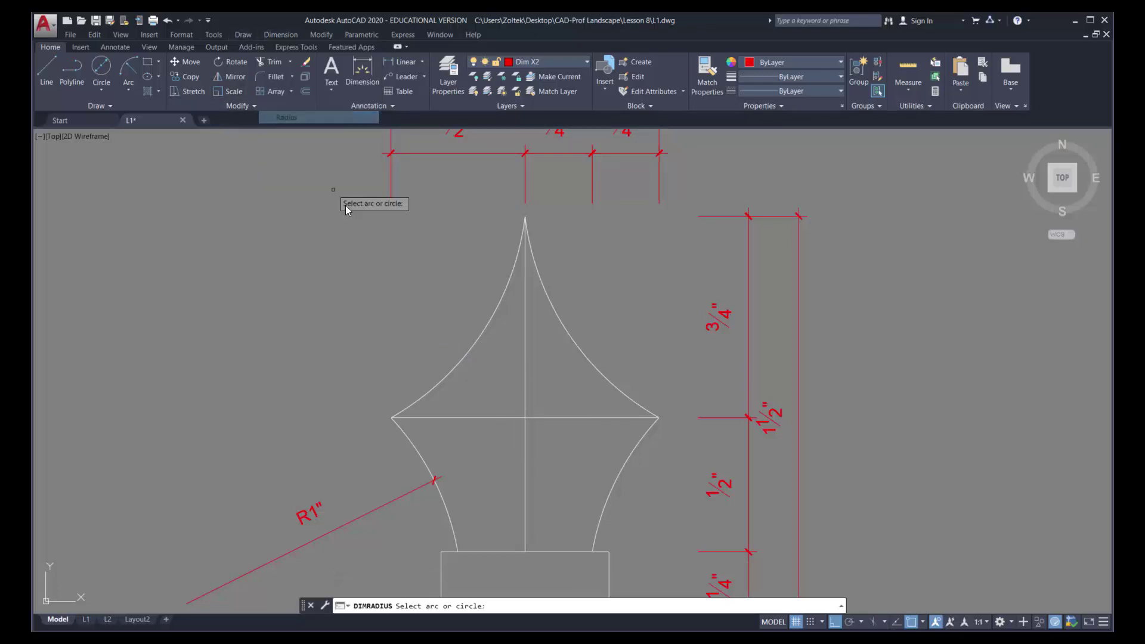
{"action": "left_click", "coordinate": [476, 338]}
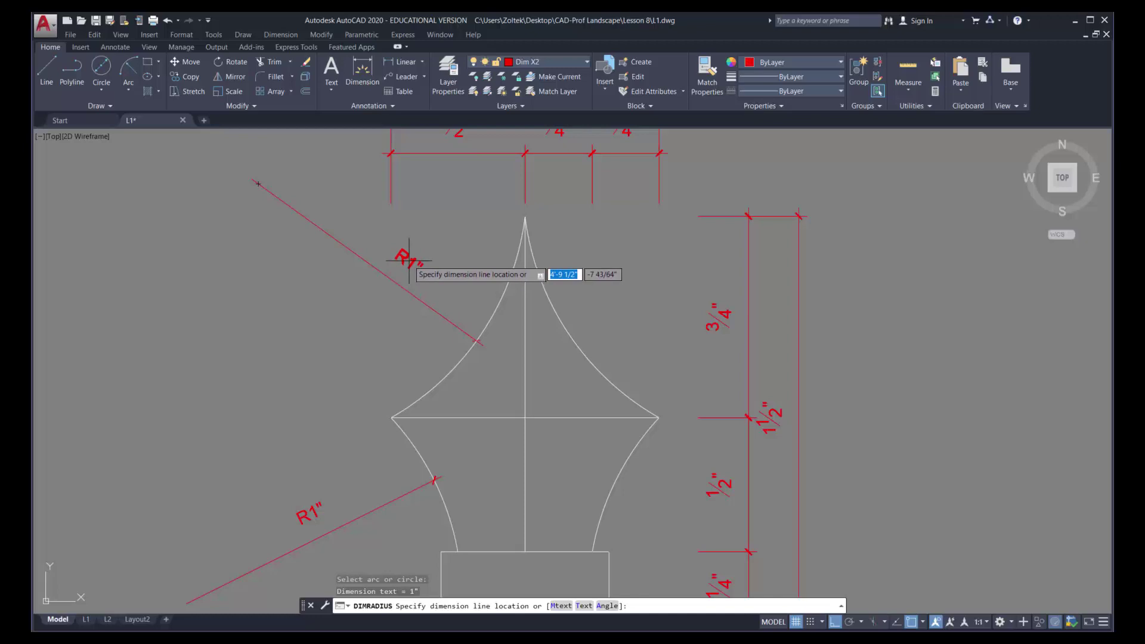
{"action": "left_click", "coordinate": [409, 260]}
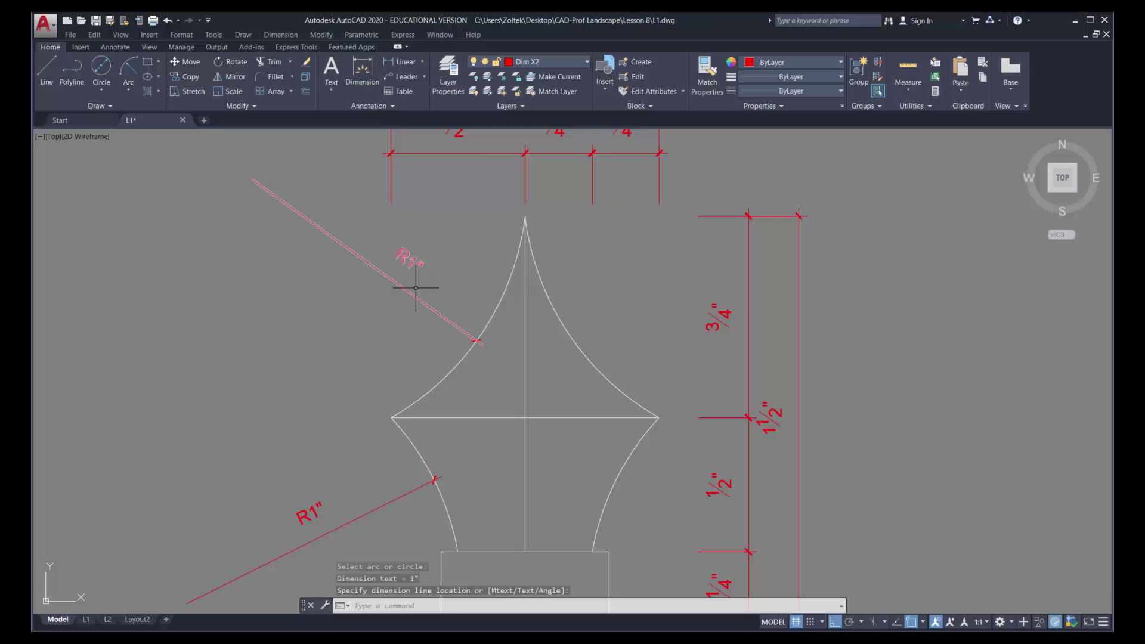
Review the text placement and fine-tuning fit options of the Dim X2 dimension style
{"action": "left_click", "coordinate": [392, 106]}
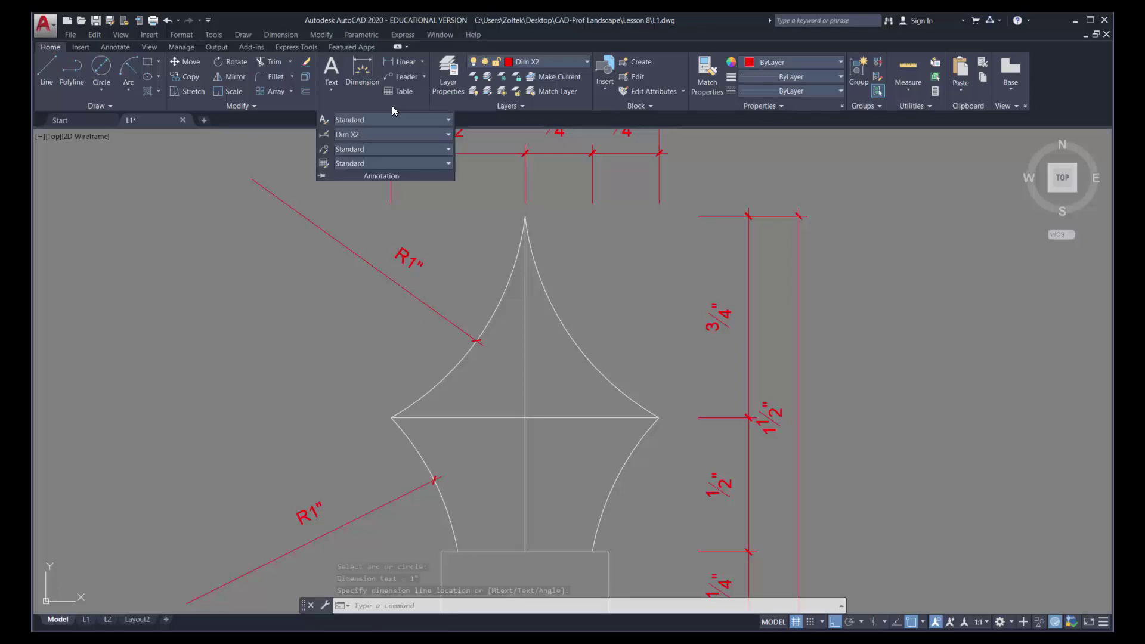
{"action": "left_click", "coordinate": [326, 136]}
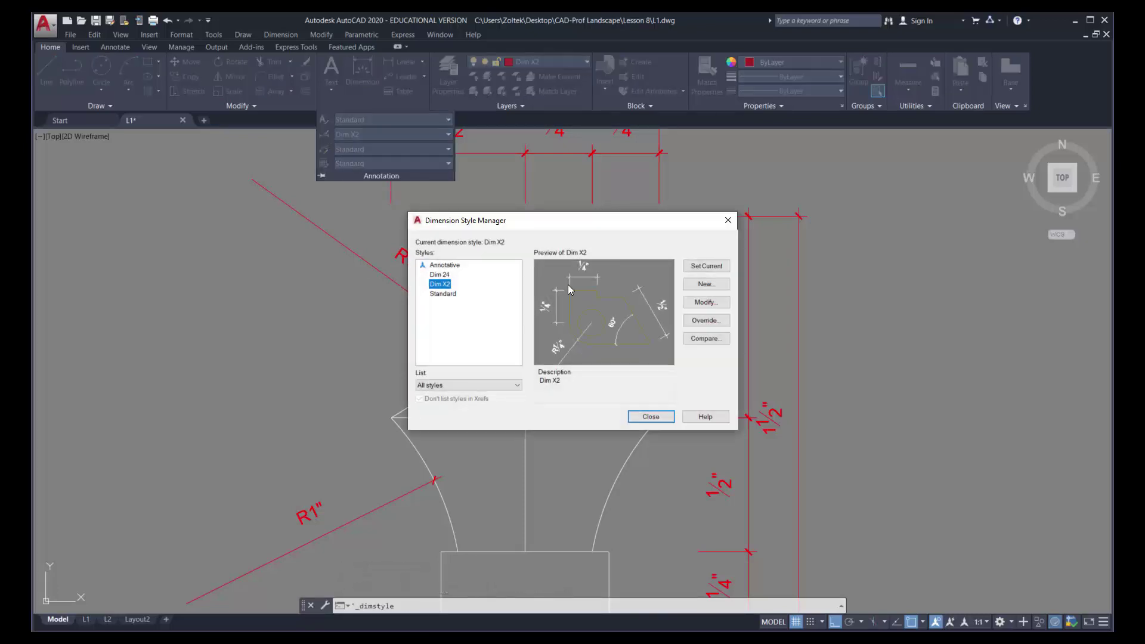
{"action": "left_click", "coordinate": [699, 303]}
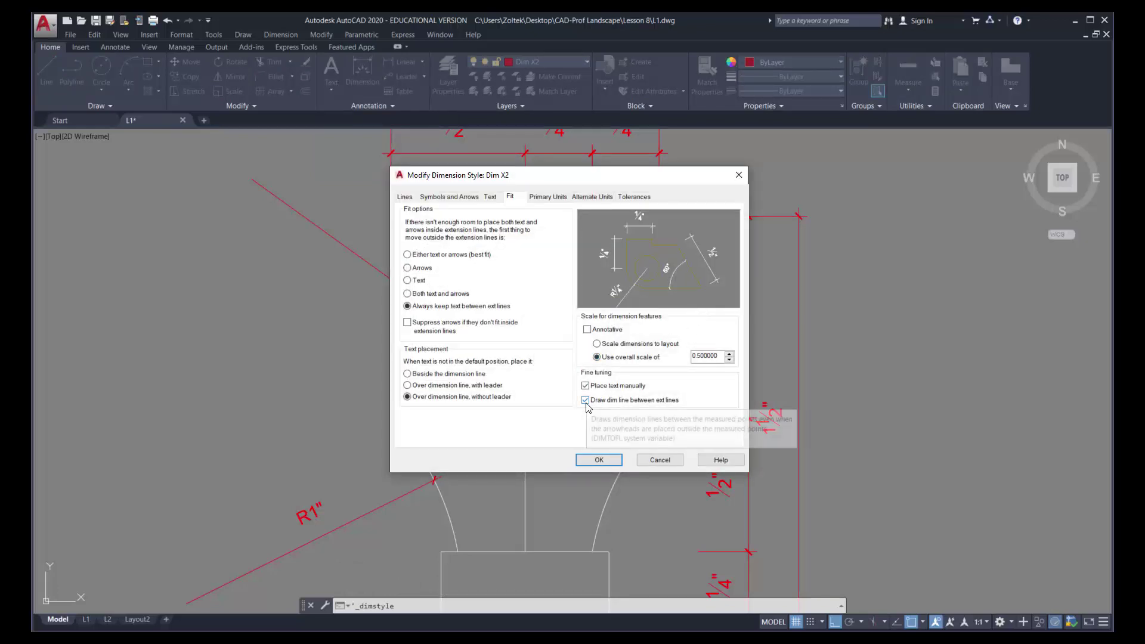
{"action": "left_click", "coordinate": [599, 460]}
{"action": "left_click", "coordinate": [658, 421]}
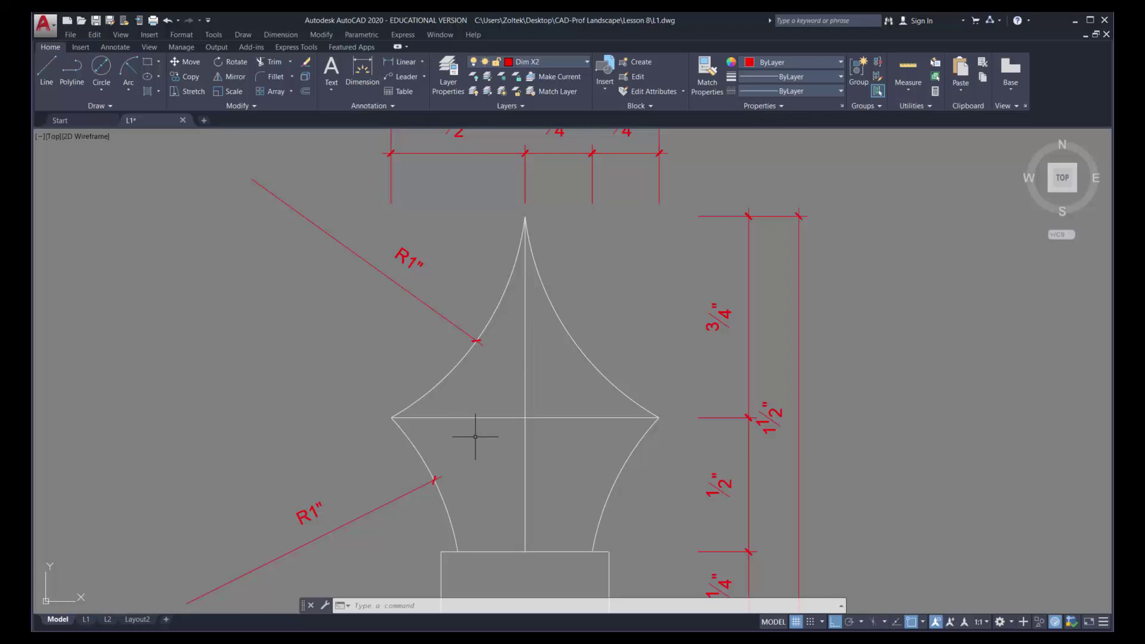
Return to the L2 layout and switch from the finial viewport to paper space
{"action": "left_click", "coordinate": [108, 620]}
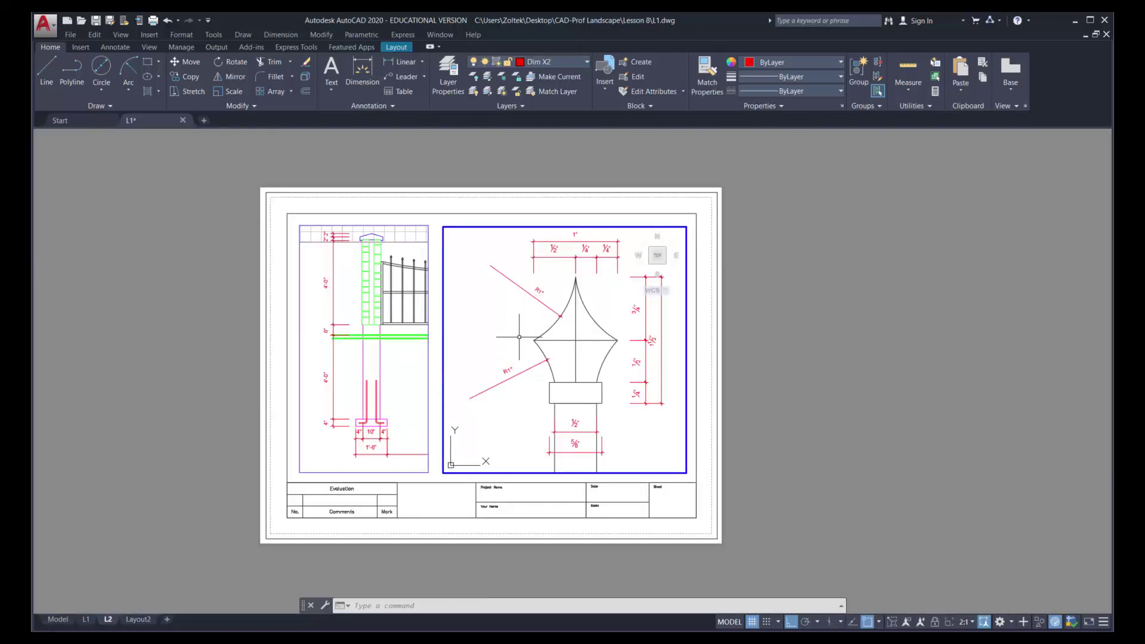
{"action": "double_click", "coordinate": [747, 323]}
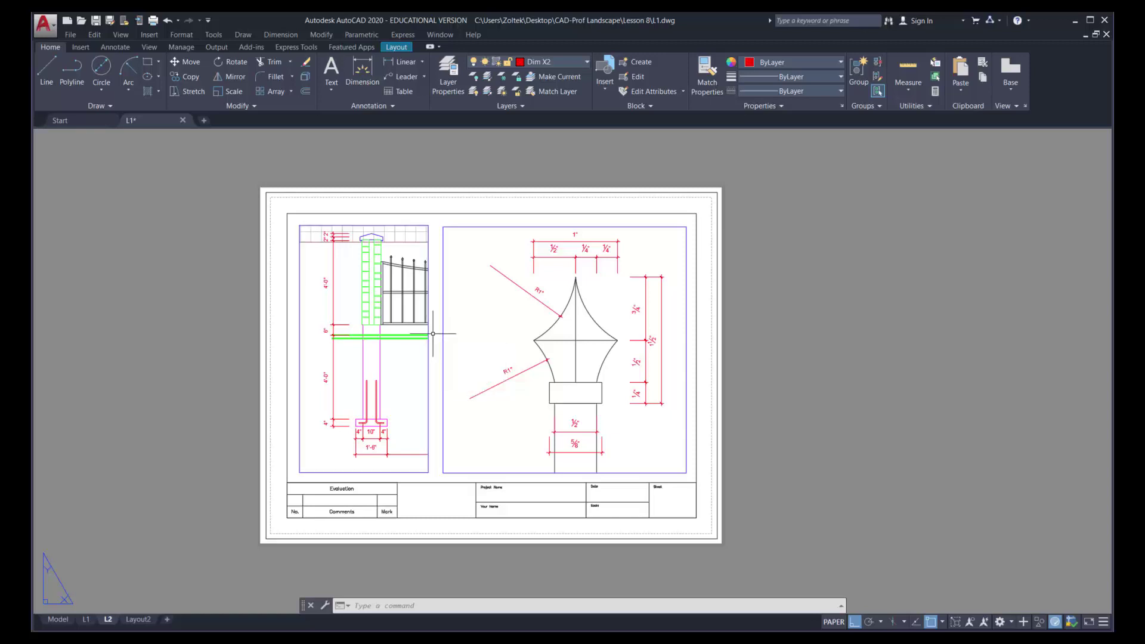
Try turning off the Vport layer to preview the sheet without viewport borders, and undo it
{"action": "left_click", "coordinate": [559, 61]}
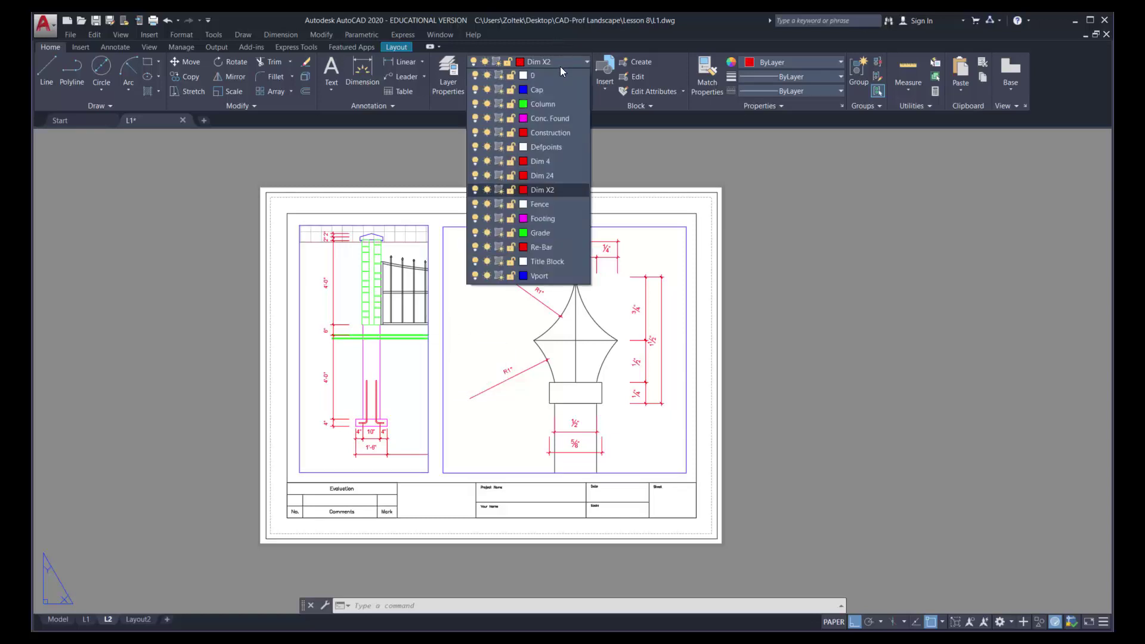
{"action": "left_click", "coordinate": [476, 276]}
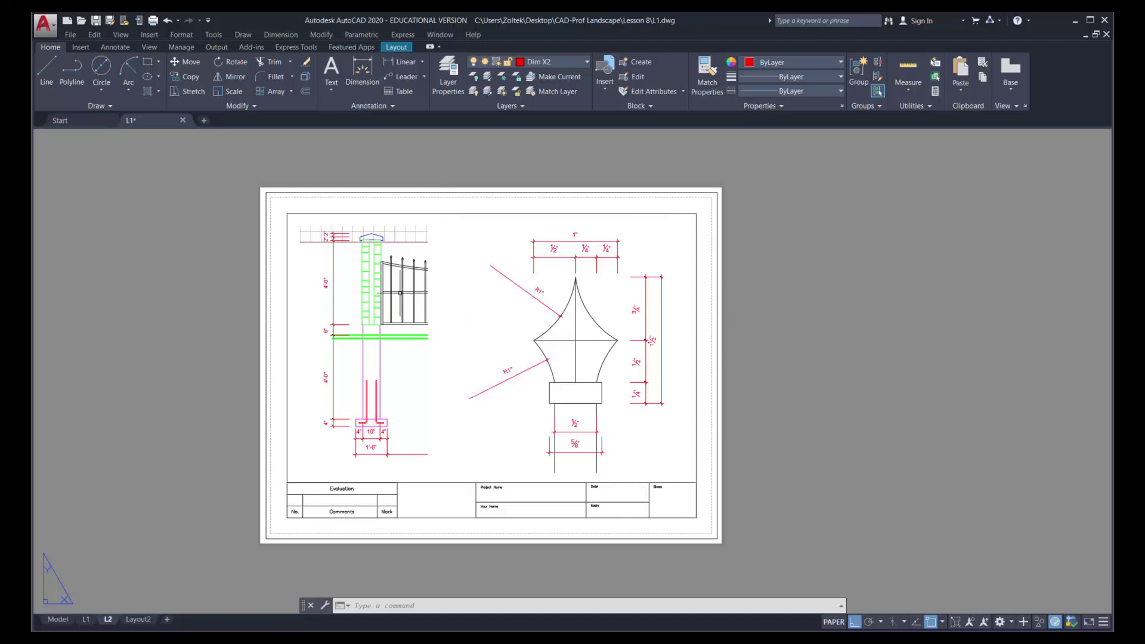
{"action": "key", "text": "ctrl+z"}
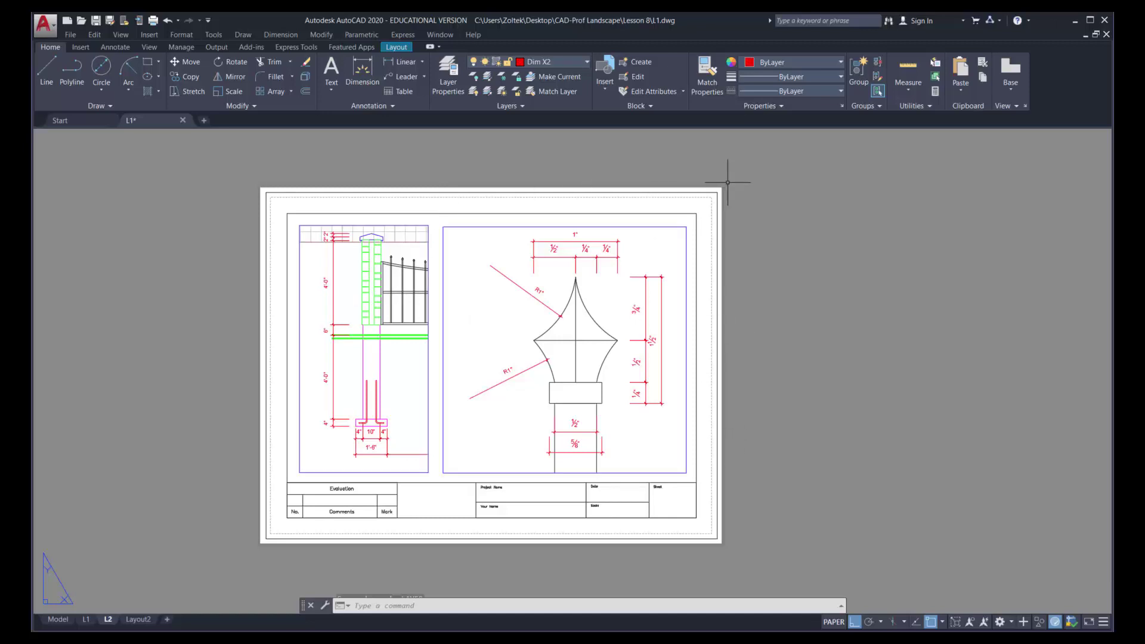
Make Title Block the current layer and draw a rectangle tracing the finial viewport's border, corner to corner
{"action": "left_click", "coordinate": [587, 60]}
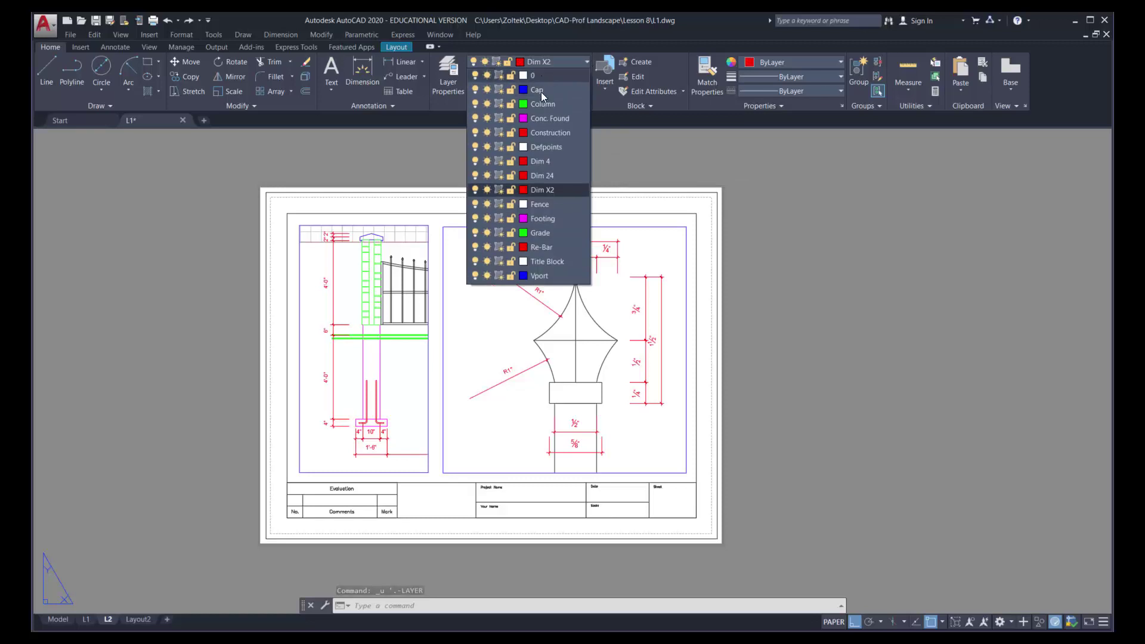
{"action": "left_click", "coordinate": [547, 262]}
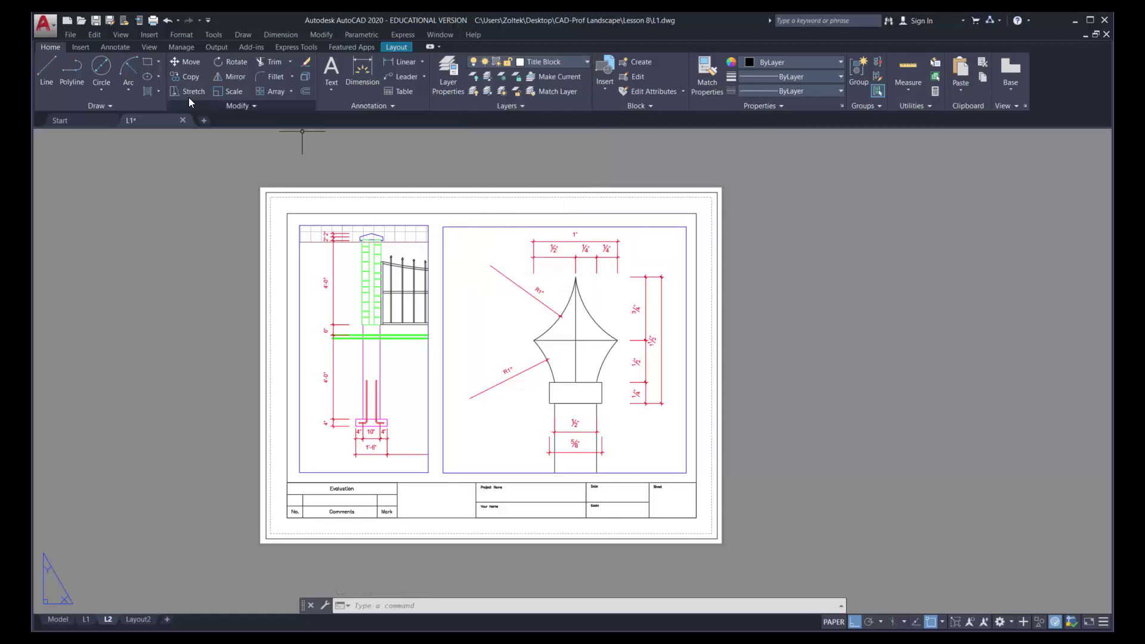
{"action": "left_click", "coordinate": [146, 62]}
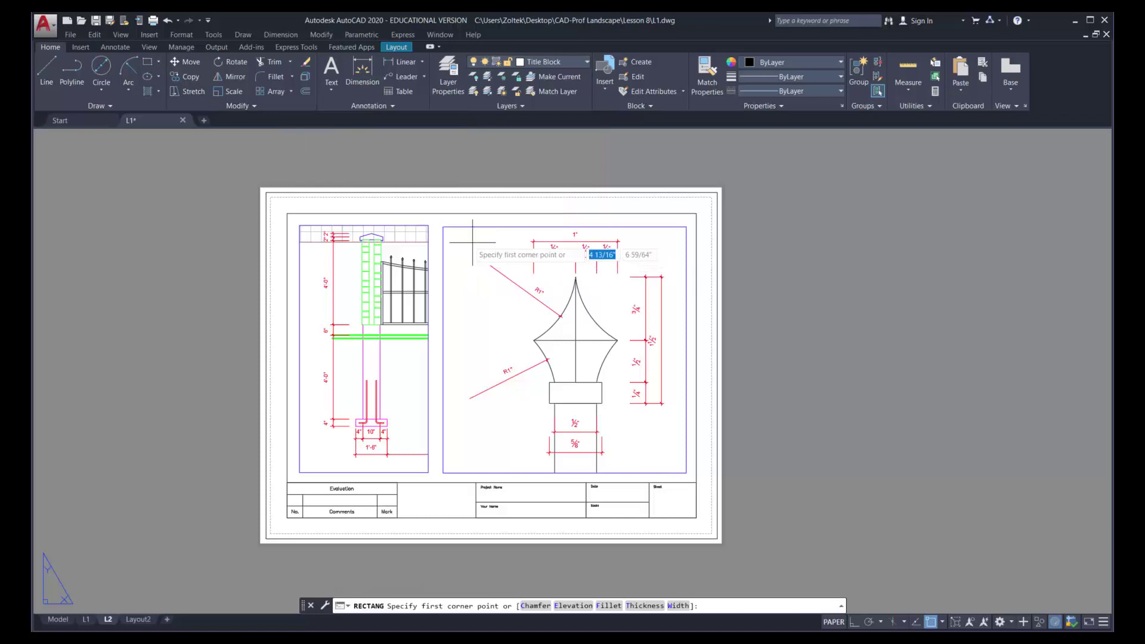
{"action": "left_click", "coordinate": [442, 226]}
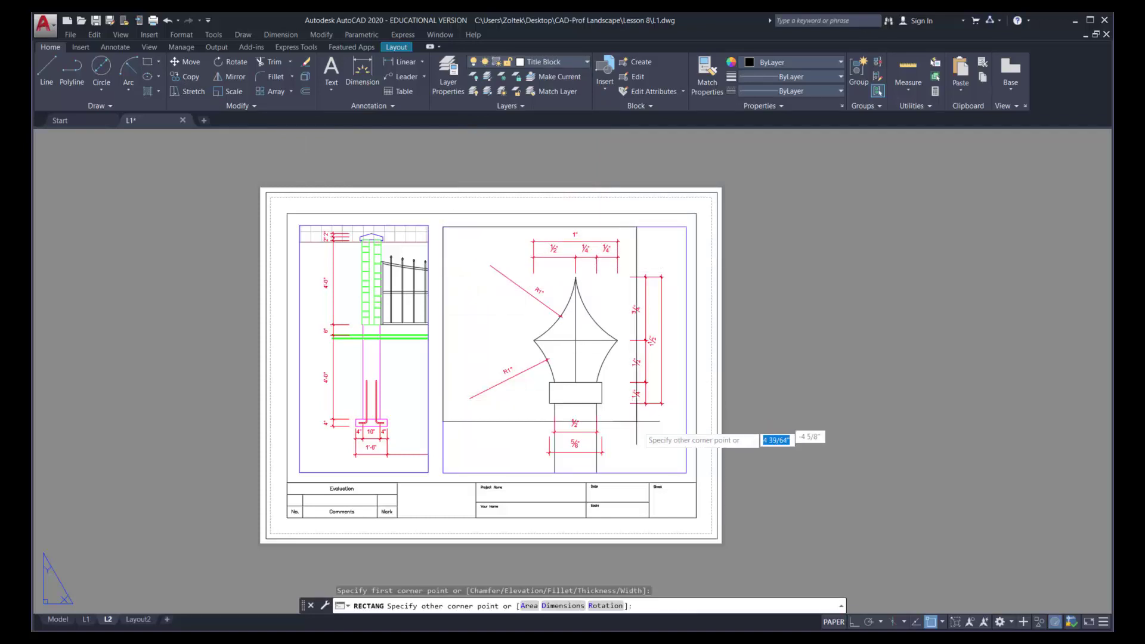
{"action": "left_click", "coordinate": [687, 473]}
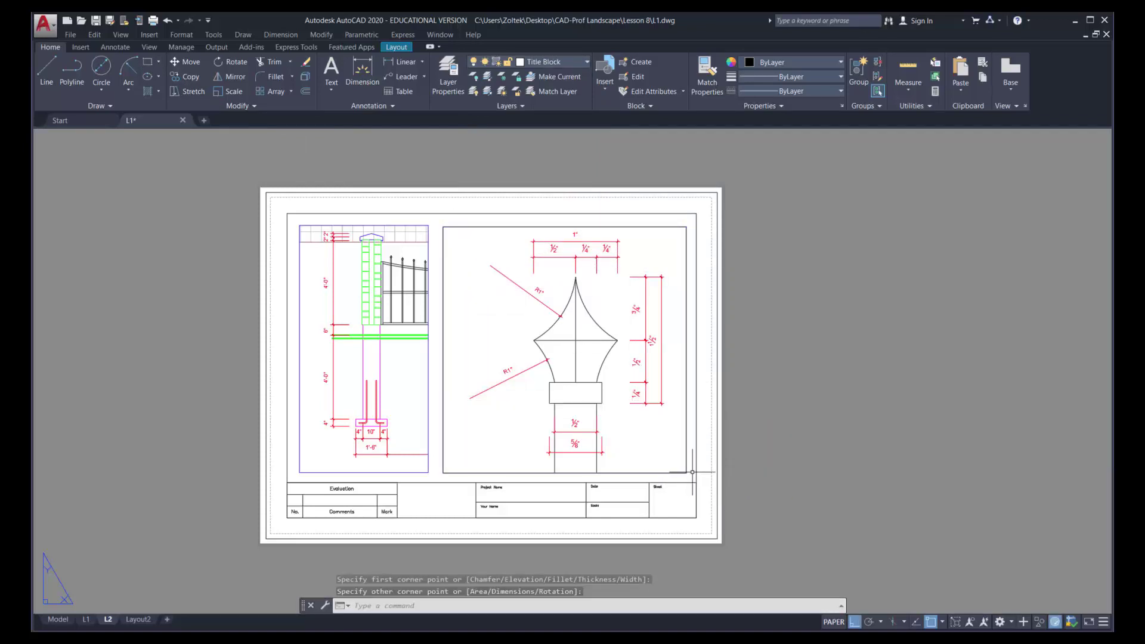
Turn off the Vport layer to hide the viewport borders on the L2 sheet
{"action": "left_click", "coordinate": [524, 61]}
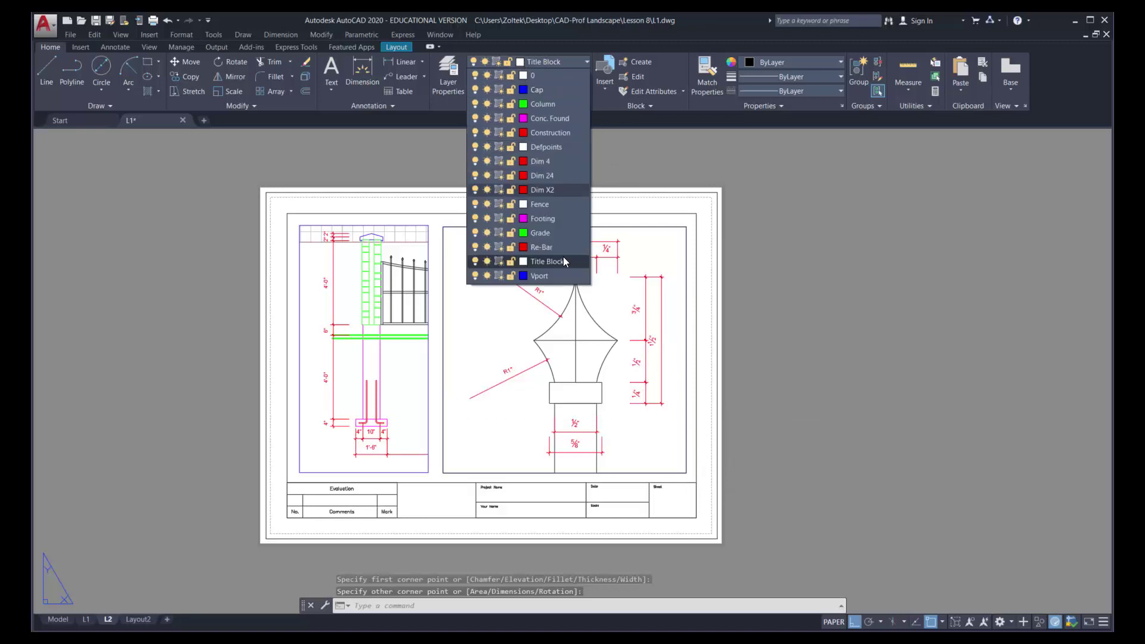
{"action": "left_click", "coordinate": [476, 276]}
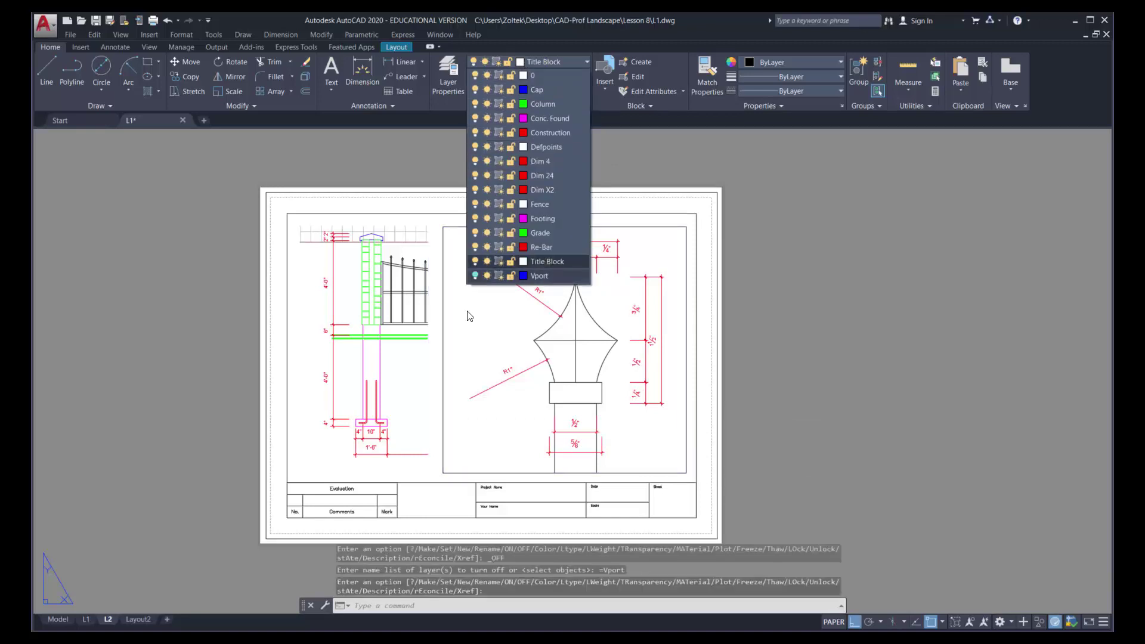
{"action": "left_click", "coordinate": [489, 343]}
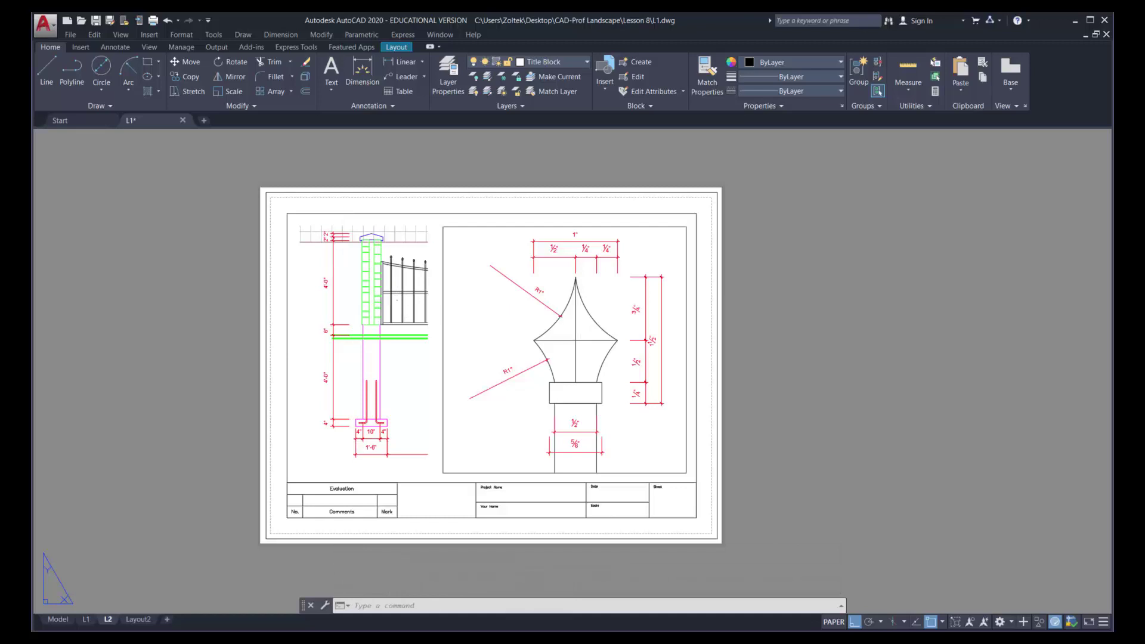
Shift the brick pillar view slightly left and down within its viewport, and return to paper space
{"action": "double_click", "coordinate": [394, 310]}
{"action": "middle_click_drag", "start_coordinate": [394, 311], "coordinate": [375, 319]}
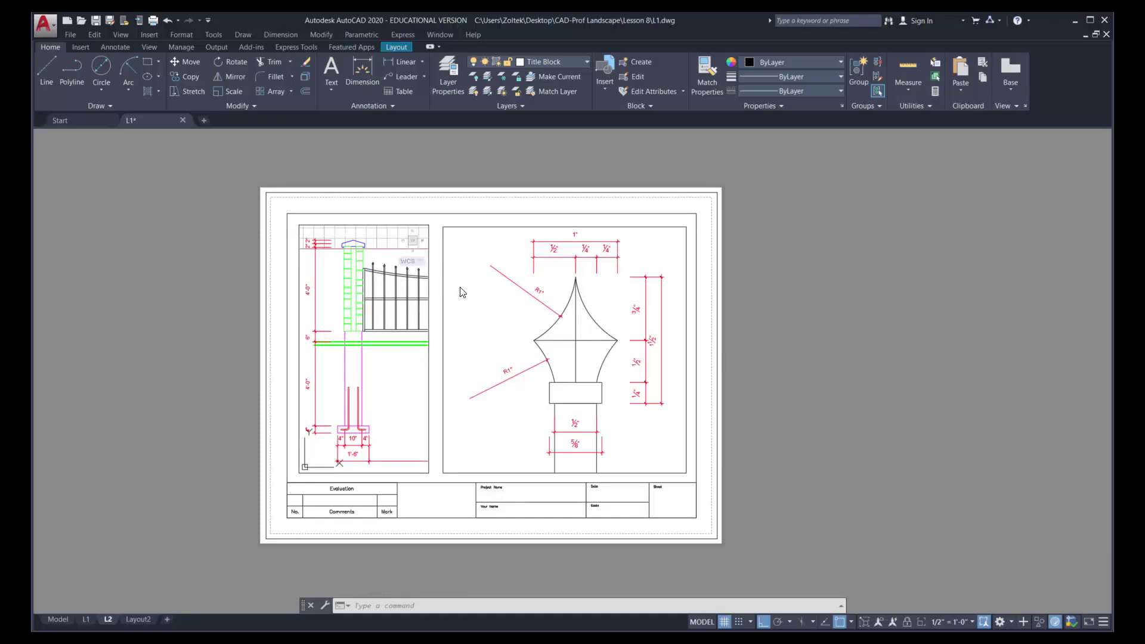
{"action": "double_click", "coordinate": [801, 346]}
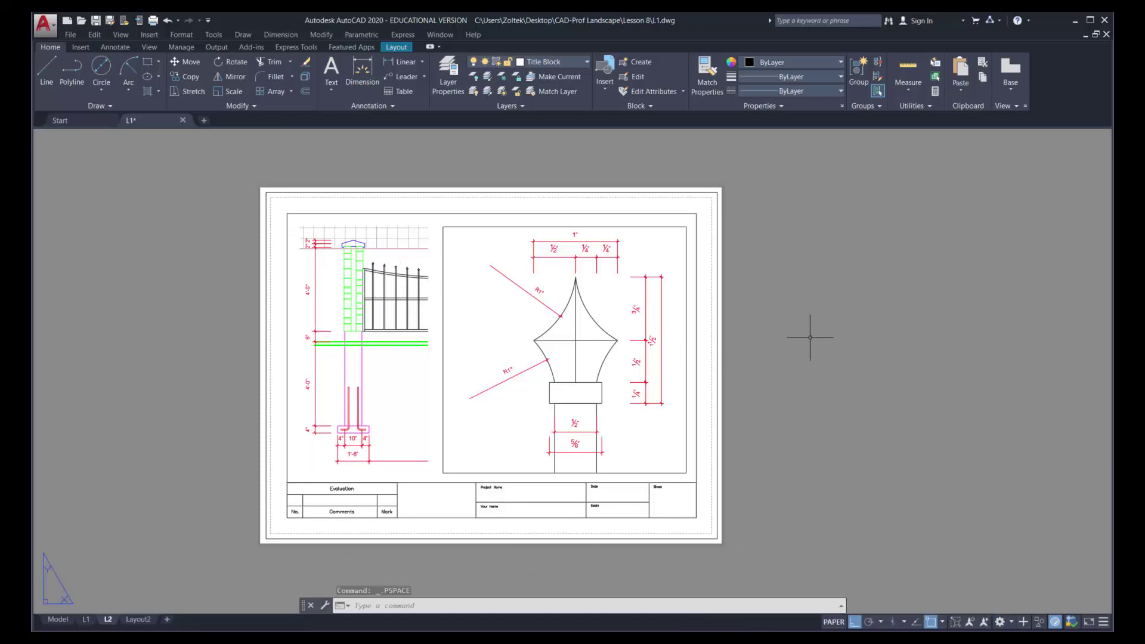